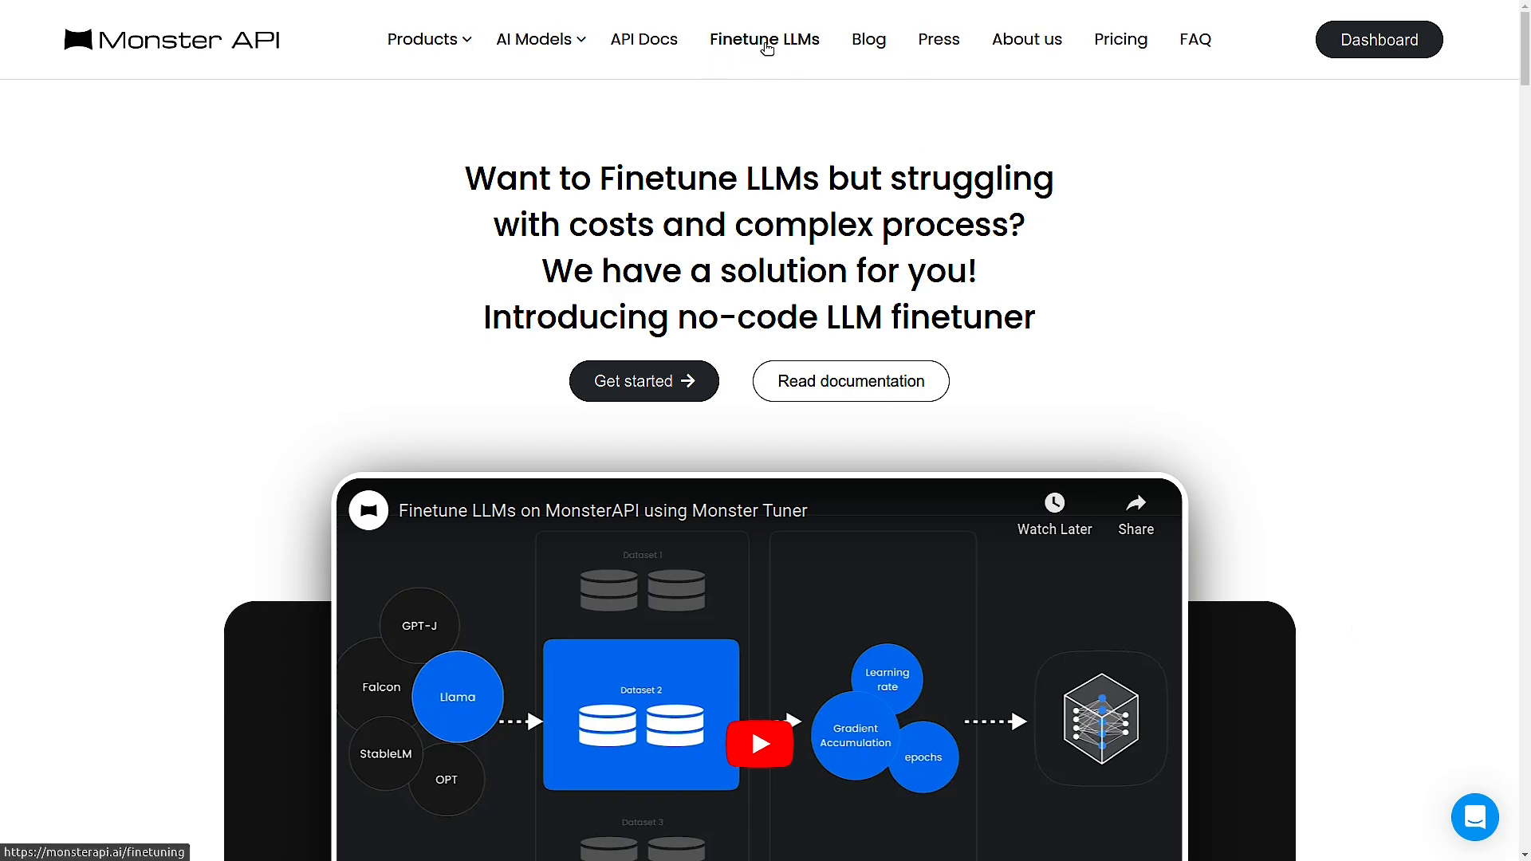
- Look through the Finetune LLMs page, including its fine-tuning guides and the comparison with and without MonsterTuner
scroll(1228, 687, "down", 15)
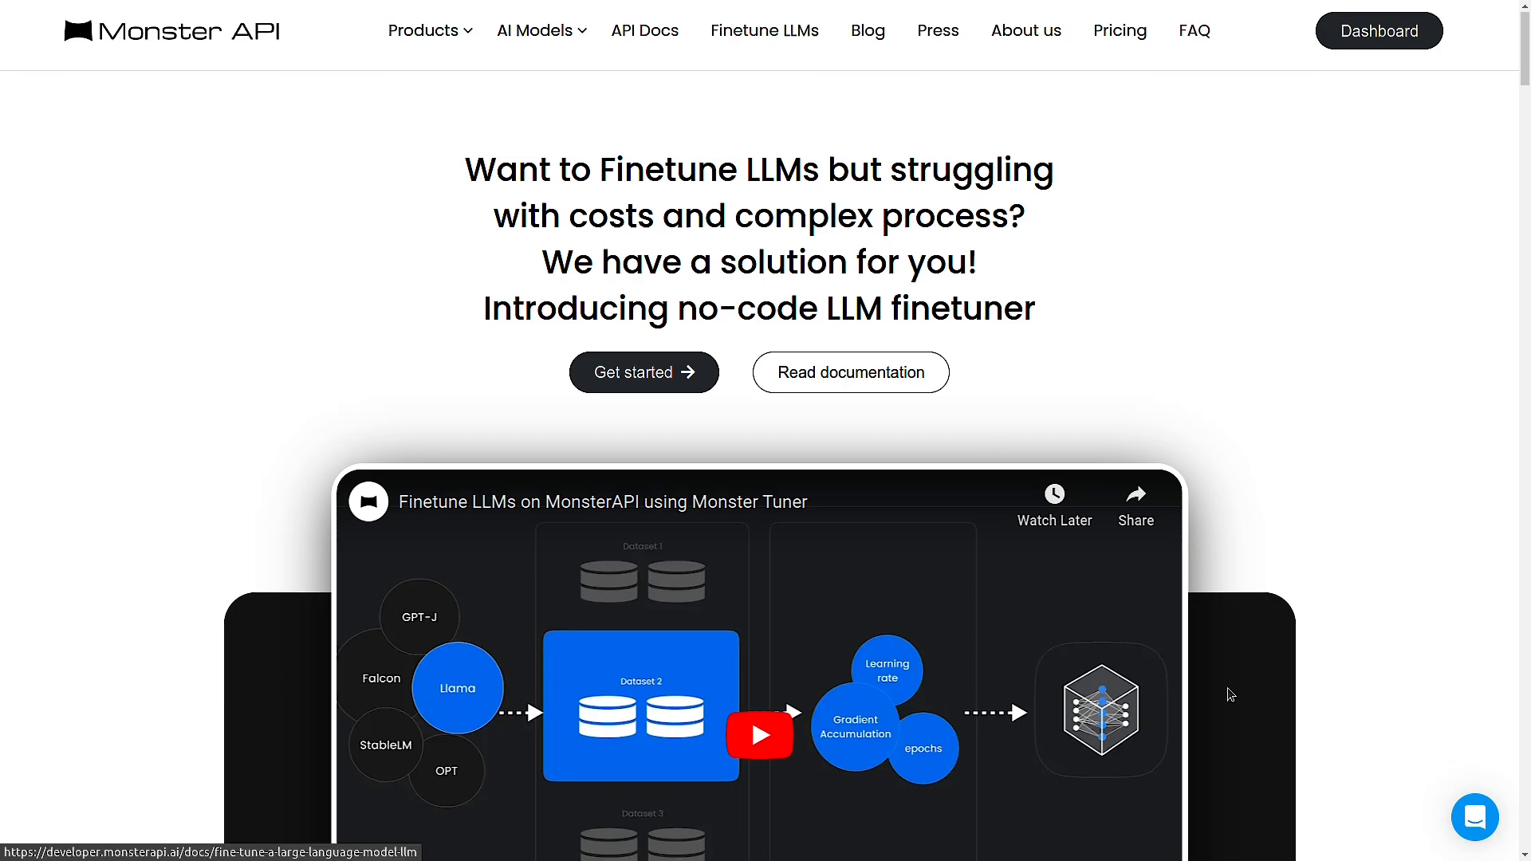
scroll(1229, 693, "down", 1)
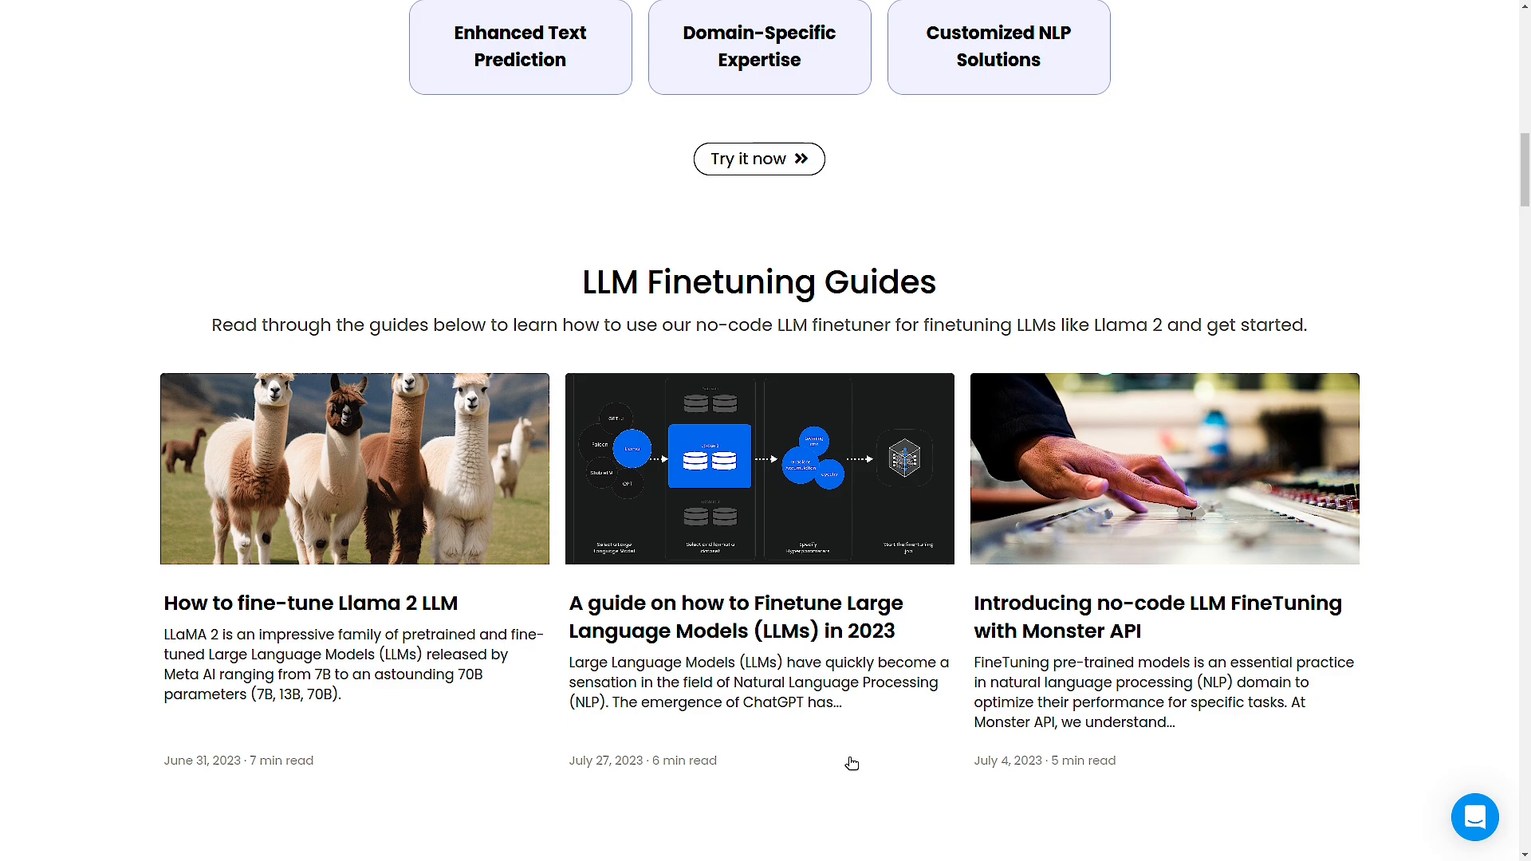
scroll(852, 764, "down", 7)
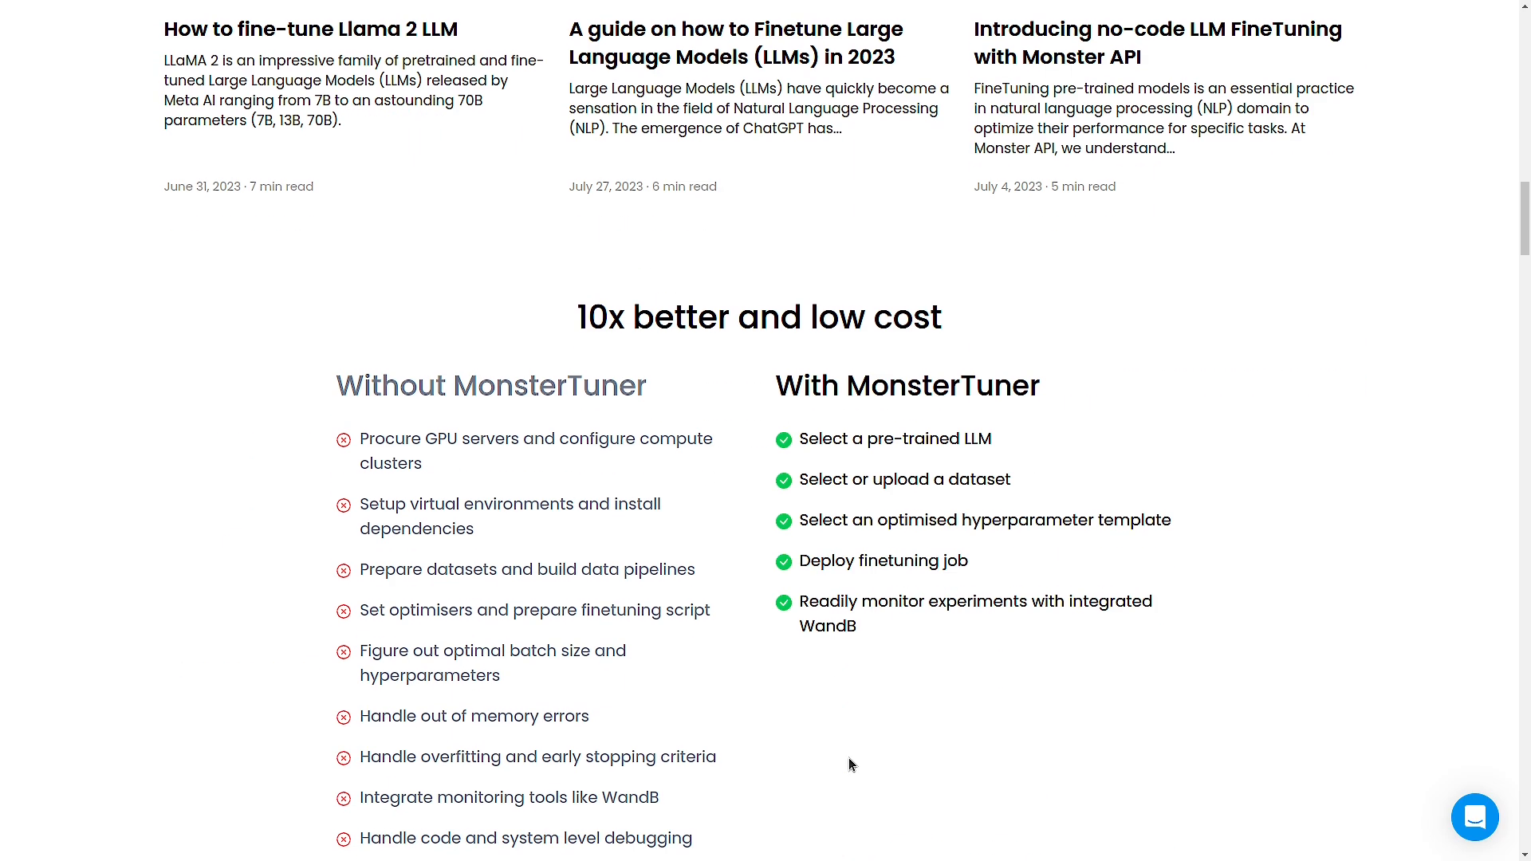
scroll(852, 764, "up", 20)
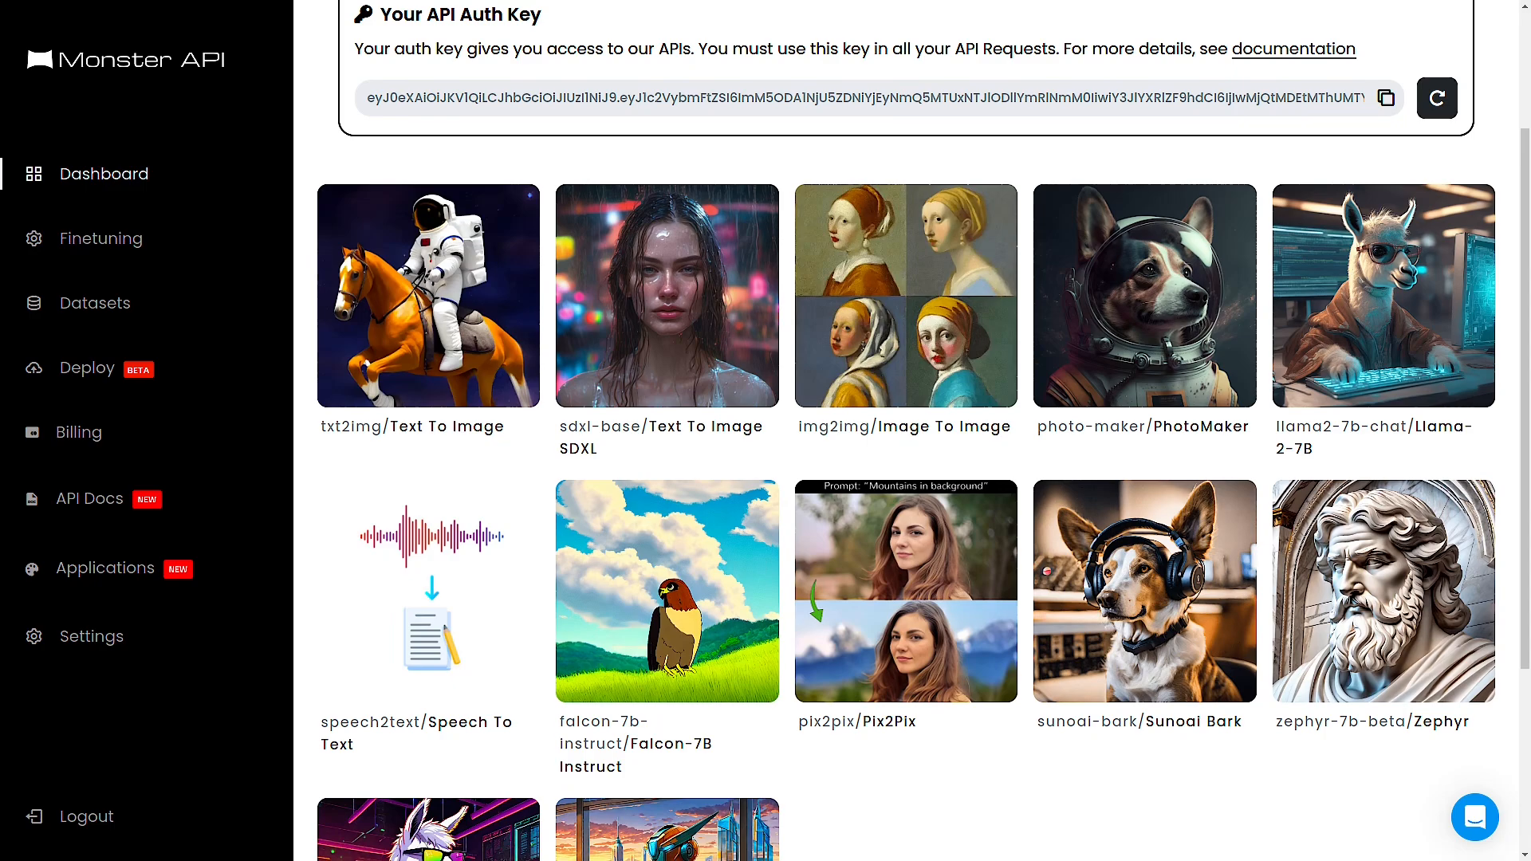
- Create a new fine-tuning job and name it test-mixtral
scroll(80, 433, "up", 3)
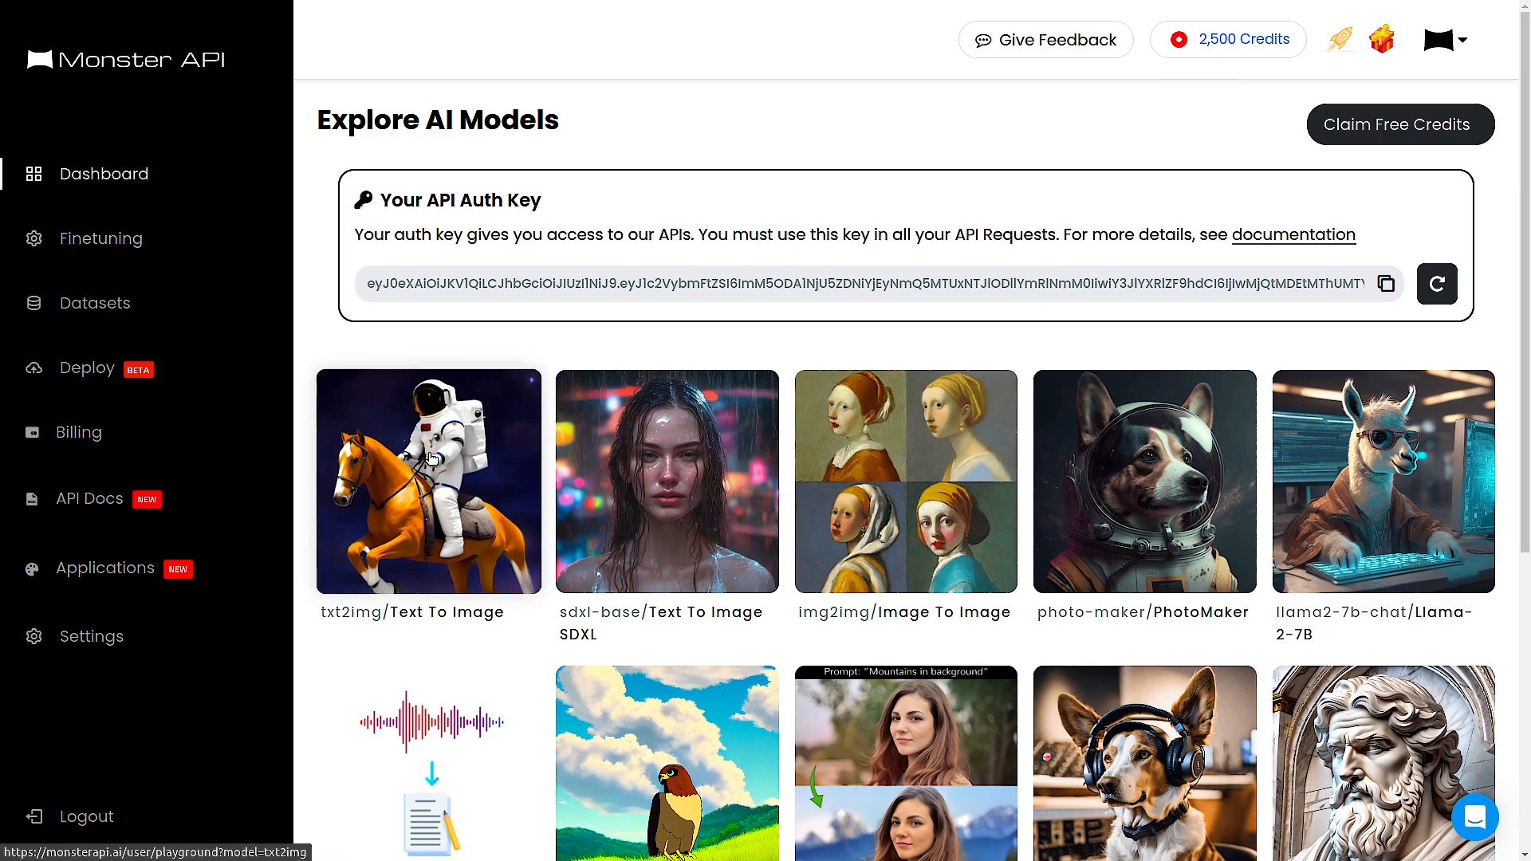
left_click(102, 241)
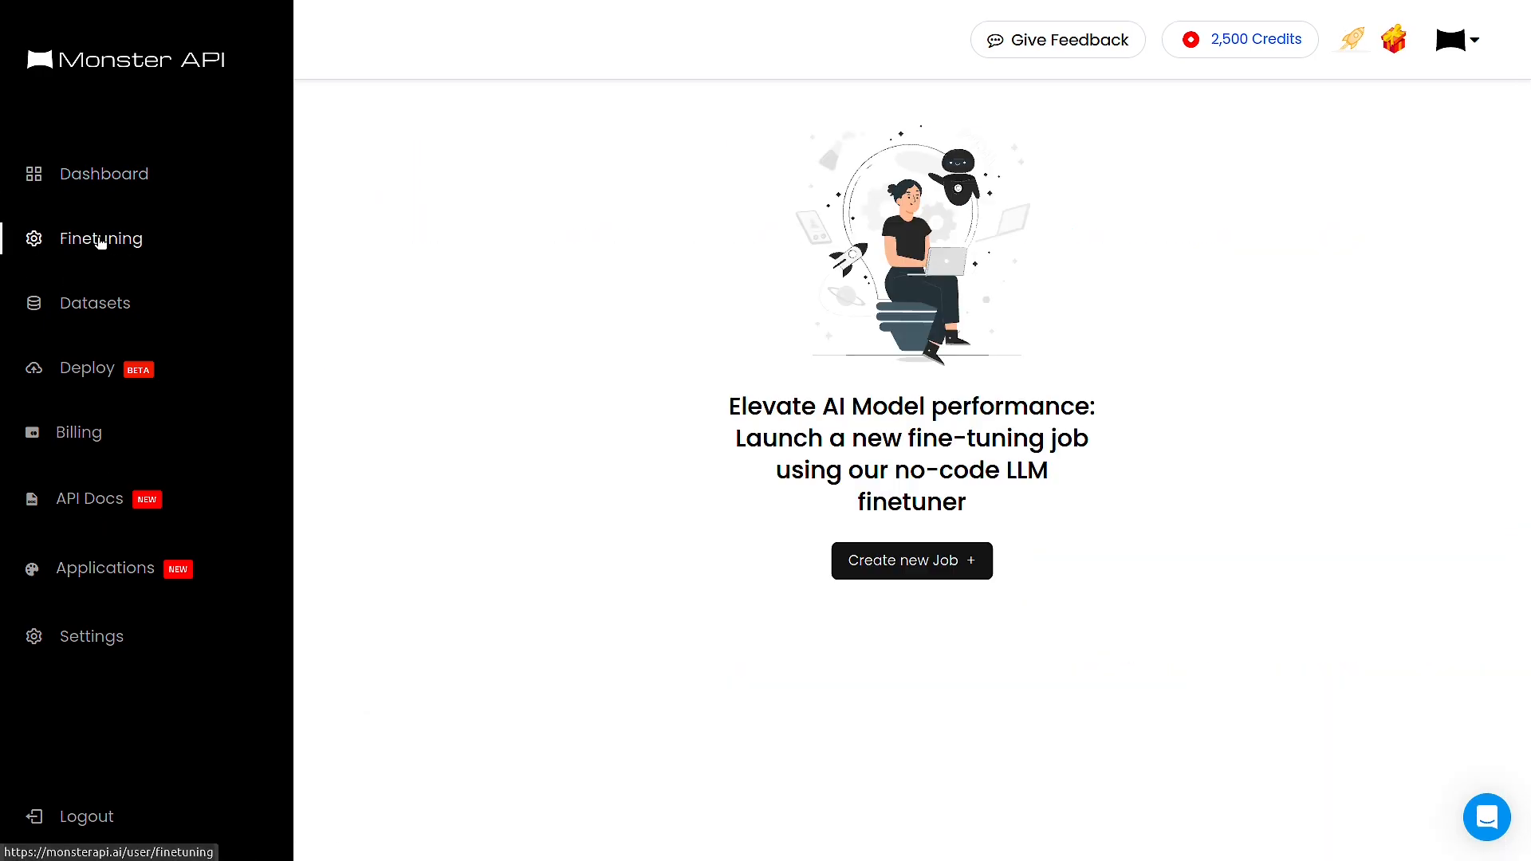
left_click(946, 571)
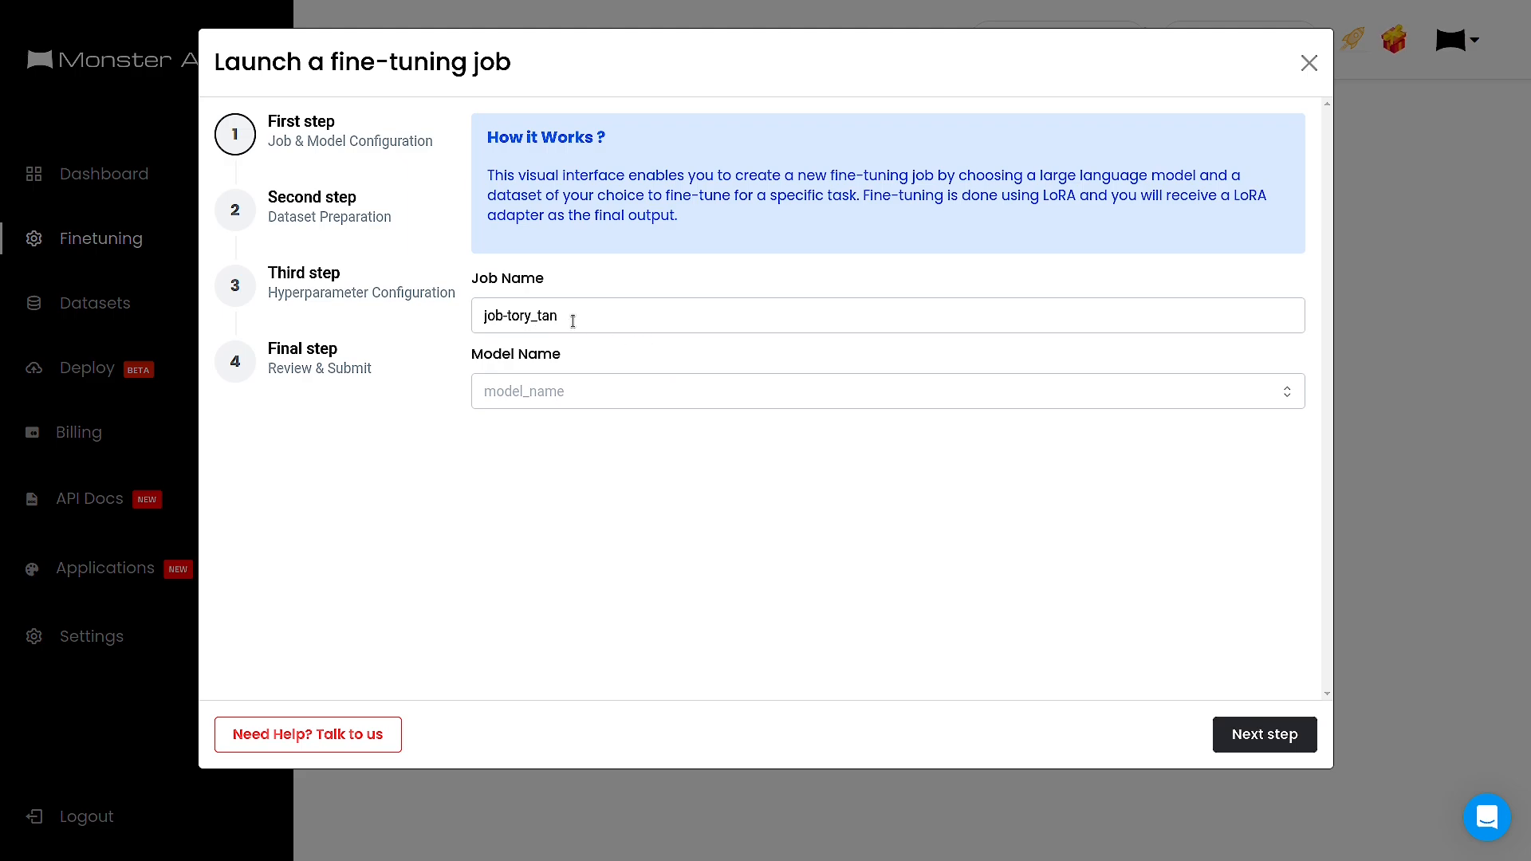
left_click(705, 330)
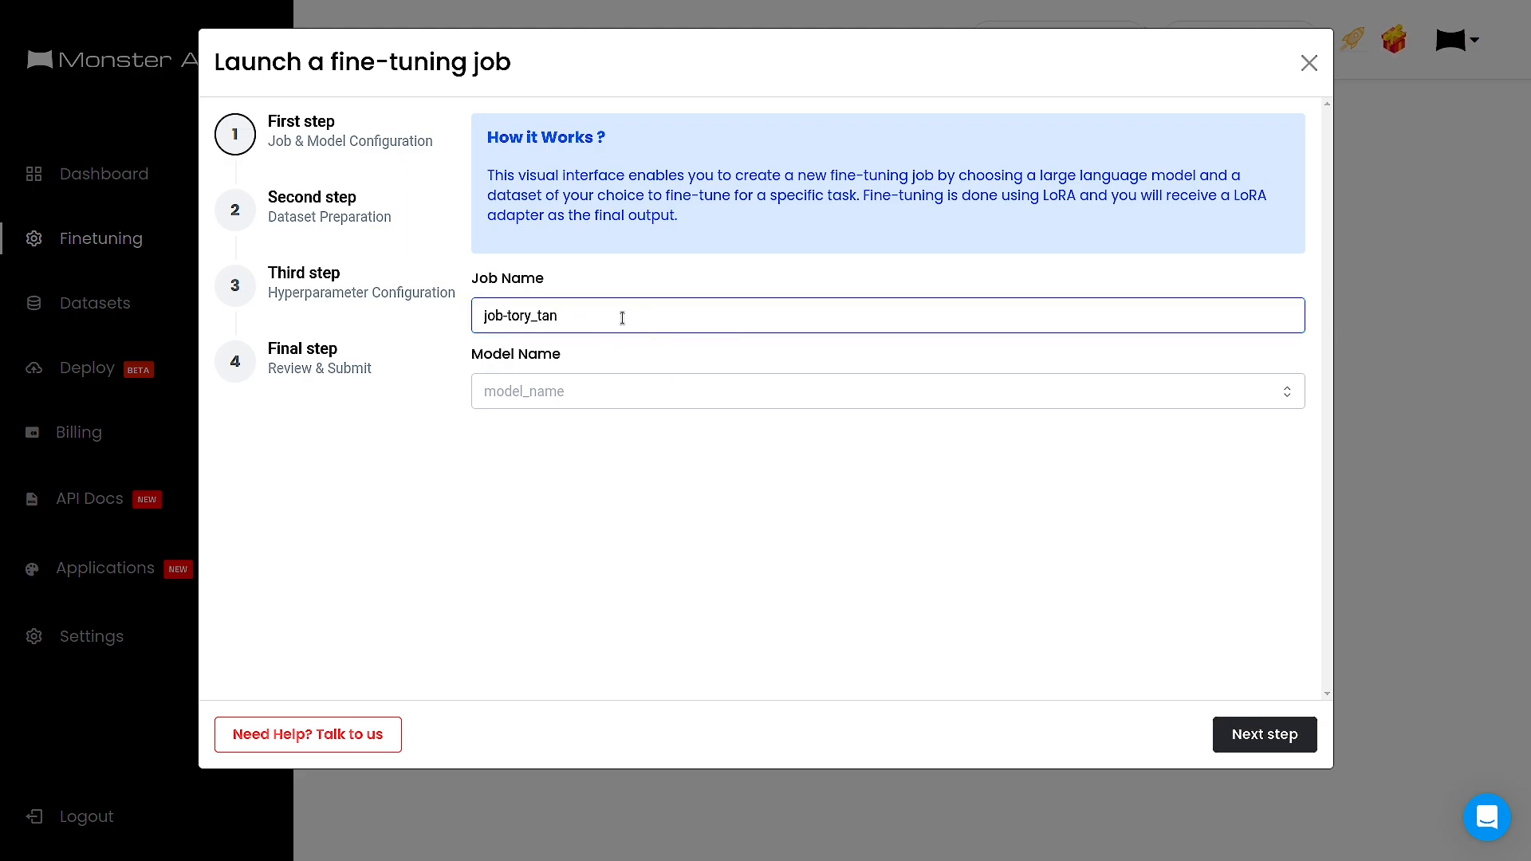
key("ctrl+a")
key("BackSpace")
type("test-mix")
- Choose mistralai/Mixtral-8x7B-Instruct-v0.1 as the model and proceed to dataset preparation
left_click(1285, 395)
scroll(765, 572, "down", 1)
scroll(765, 571, "down", 10)
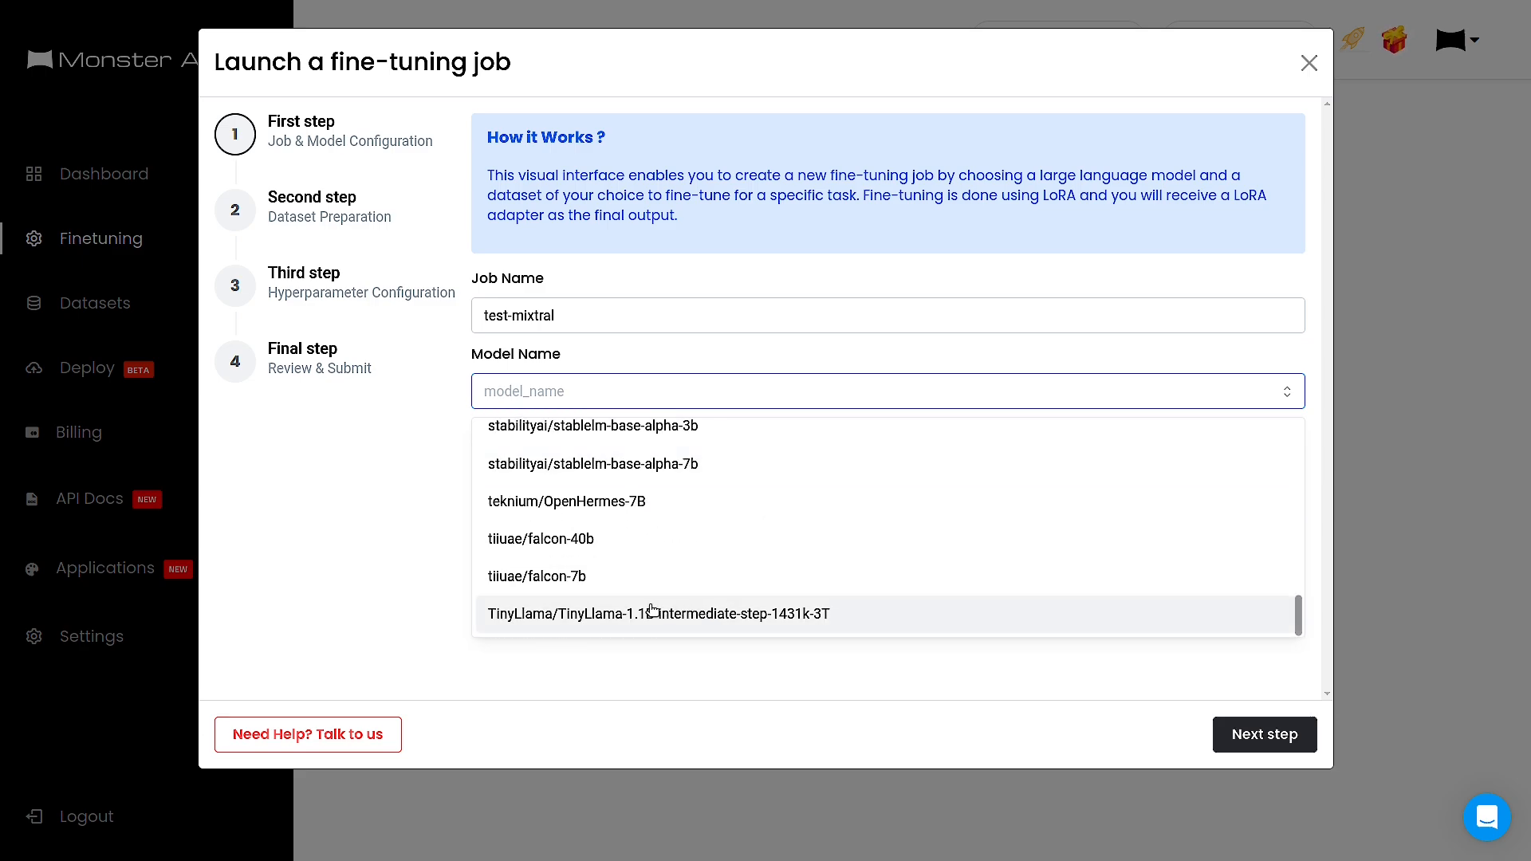
scroll(653, 610, "up", 12)
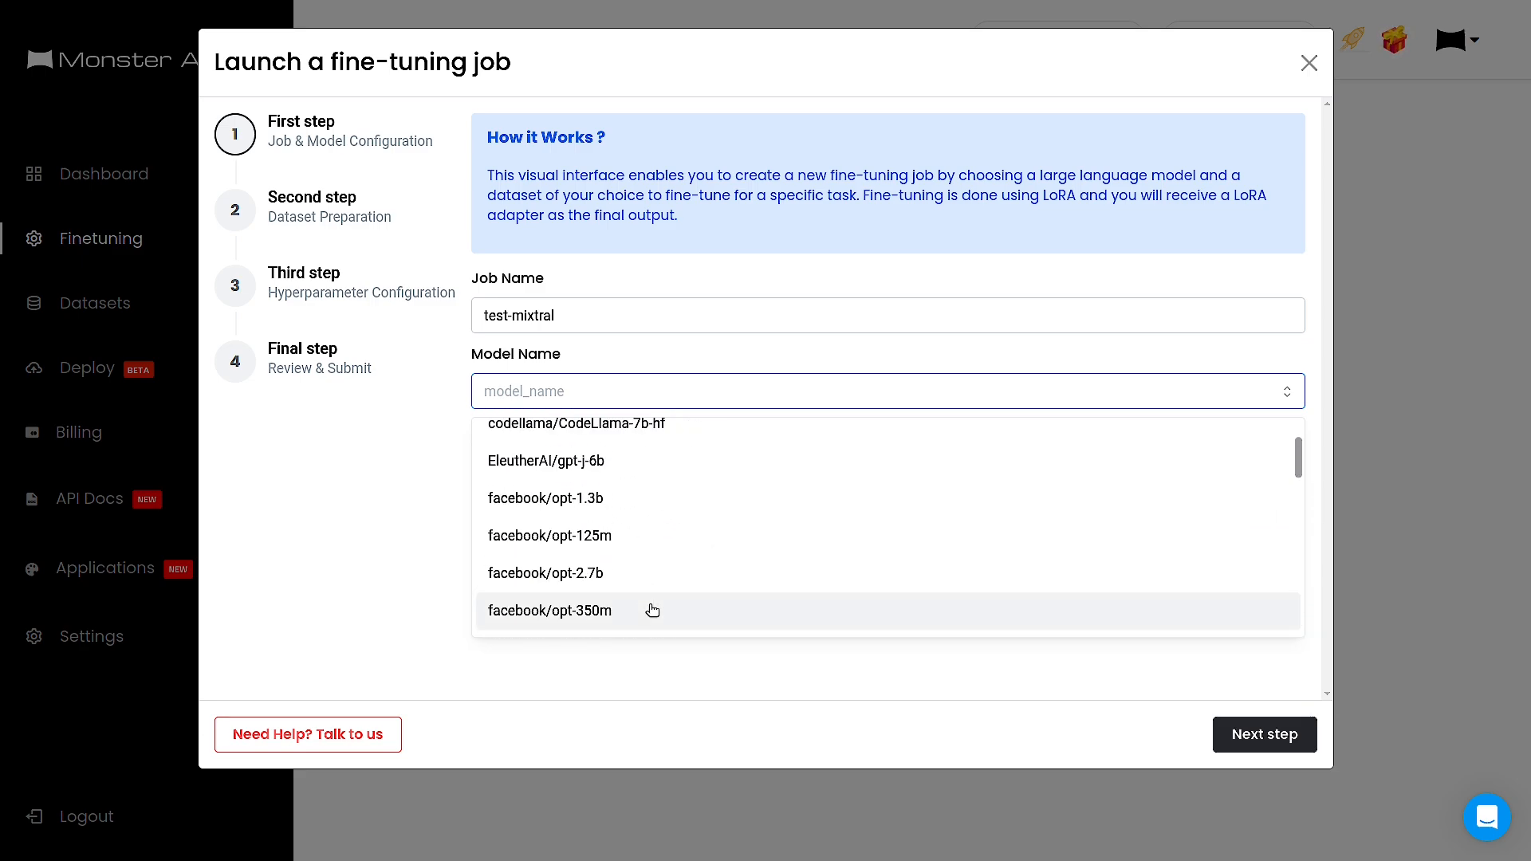
scroll(652, 610, "up", 1)
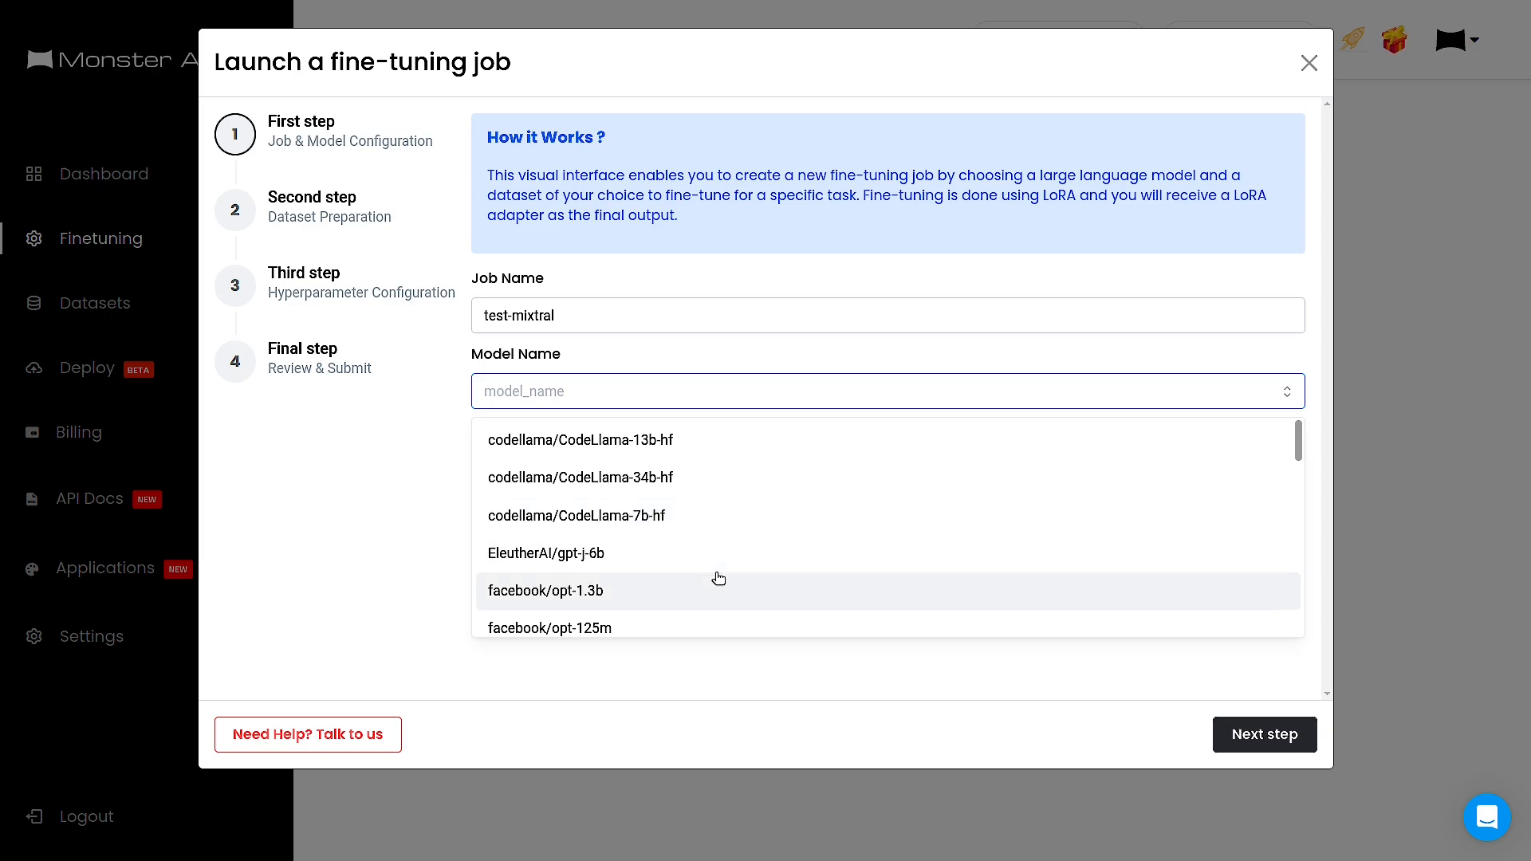
left_click_drag(1297, 453, 1288, 568)
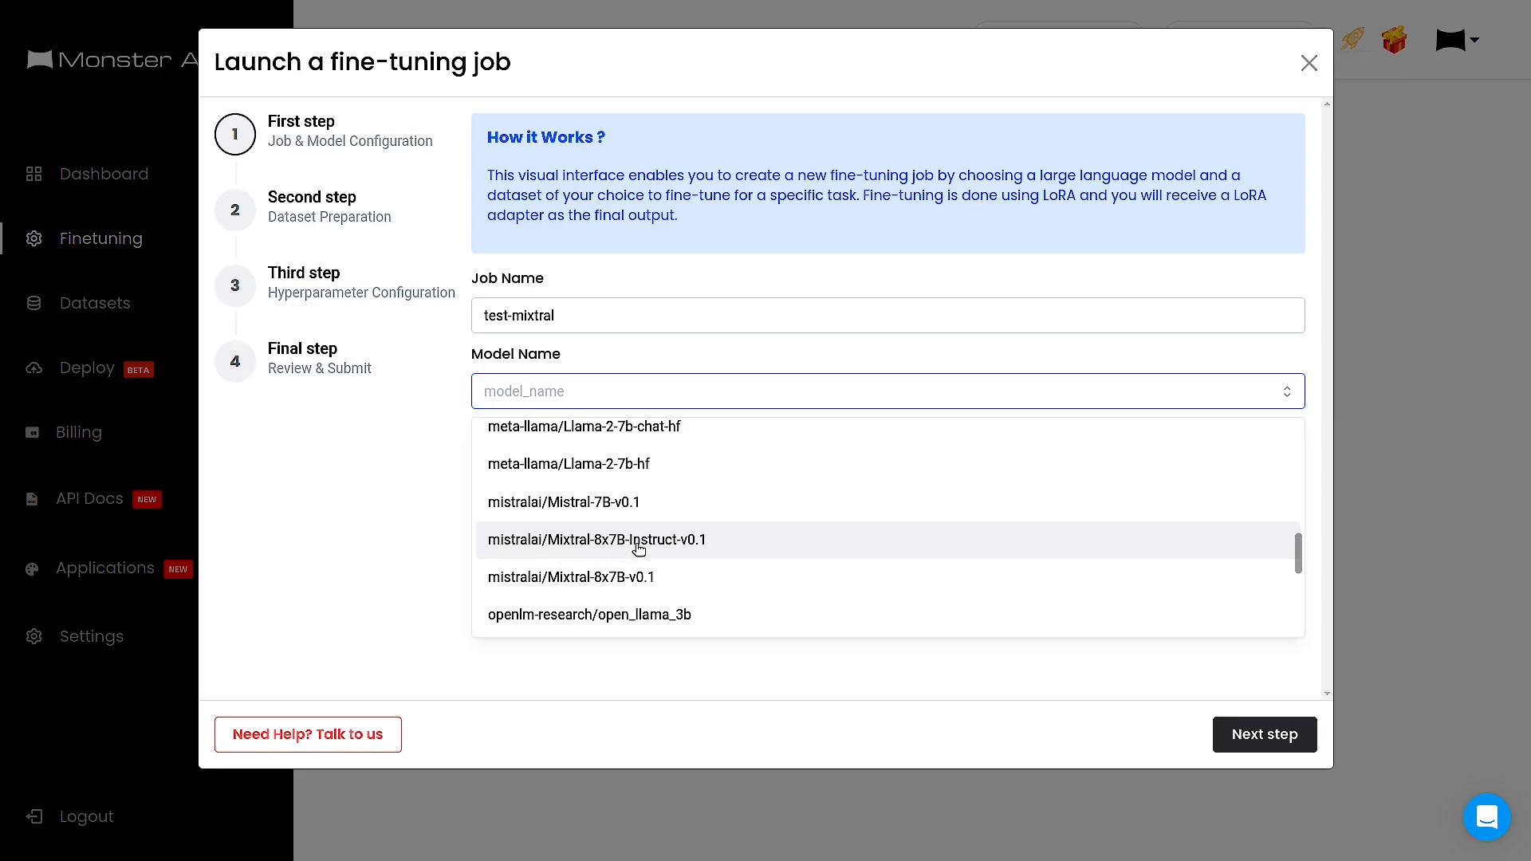
left_click(726, 543)
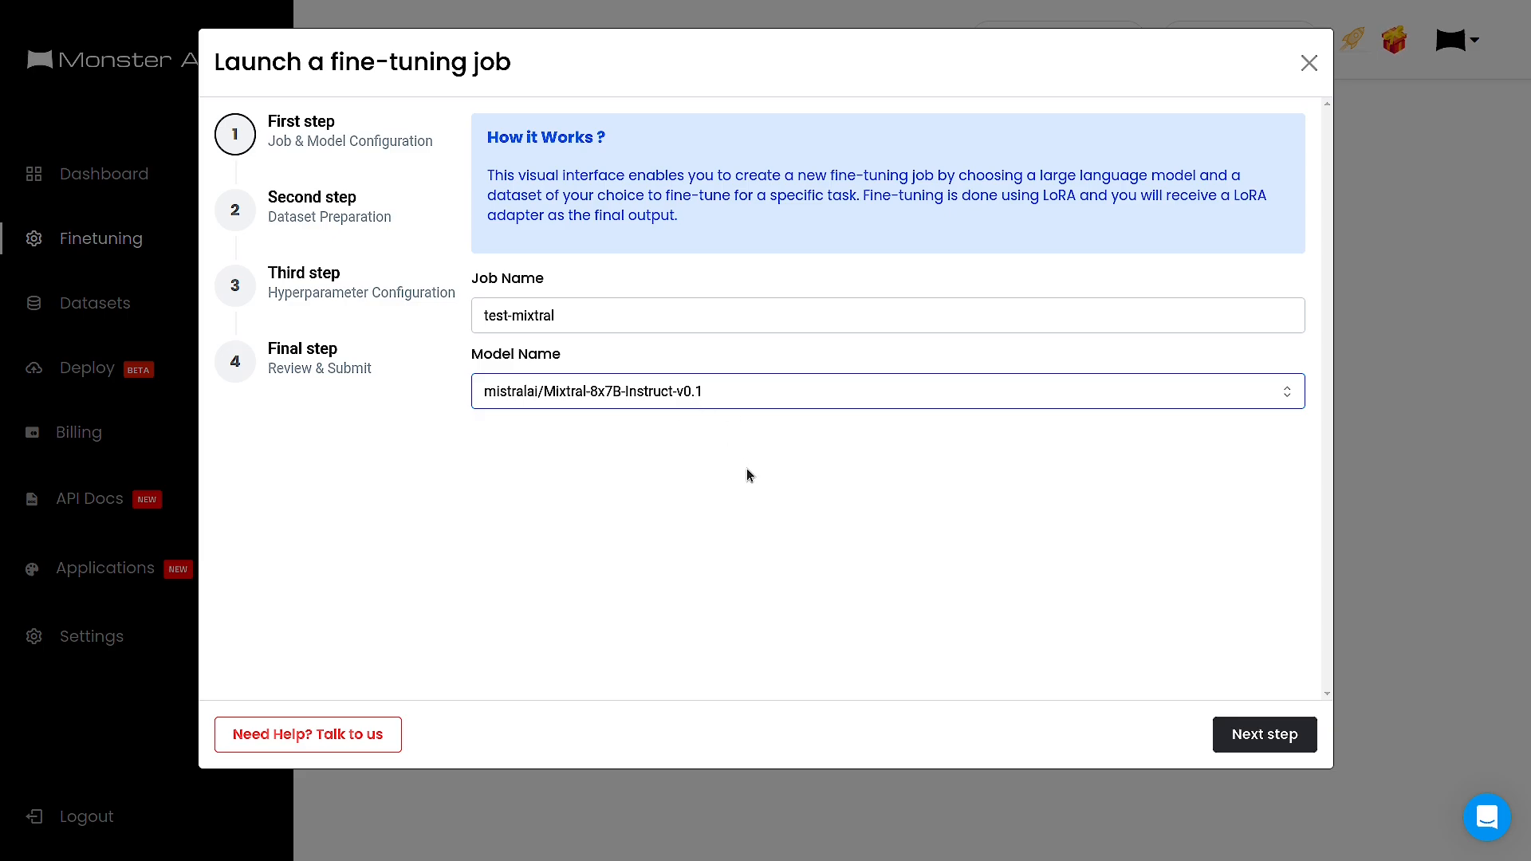
left_click(1244, 735)
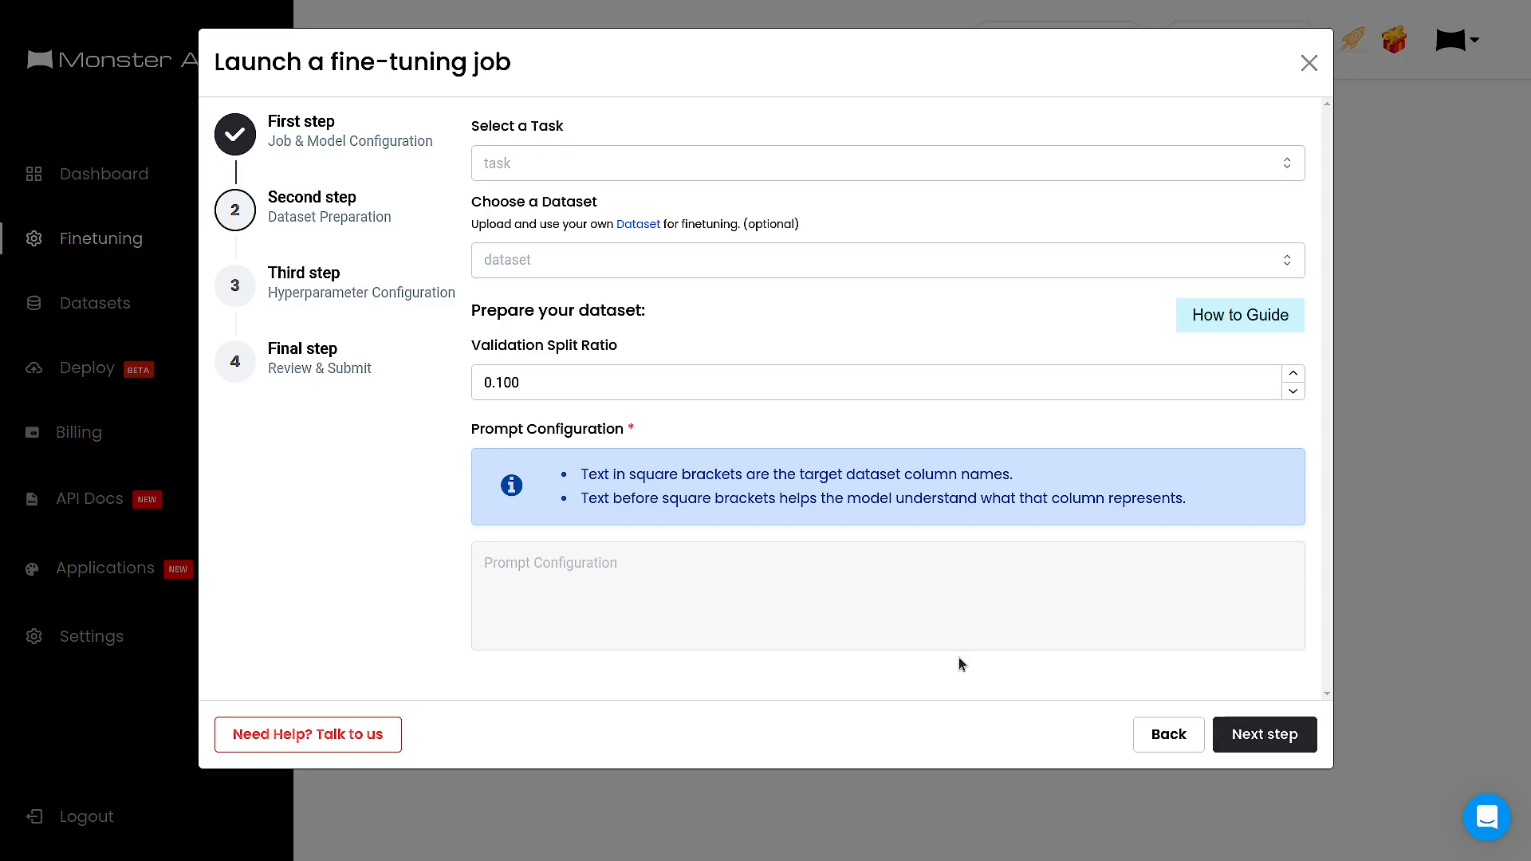
- Set the task to Instruction-Finetuning and look over the pre-curated HuggingFace datasets on offer
left_click(580, 162)
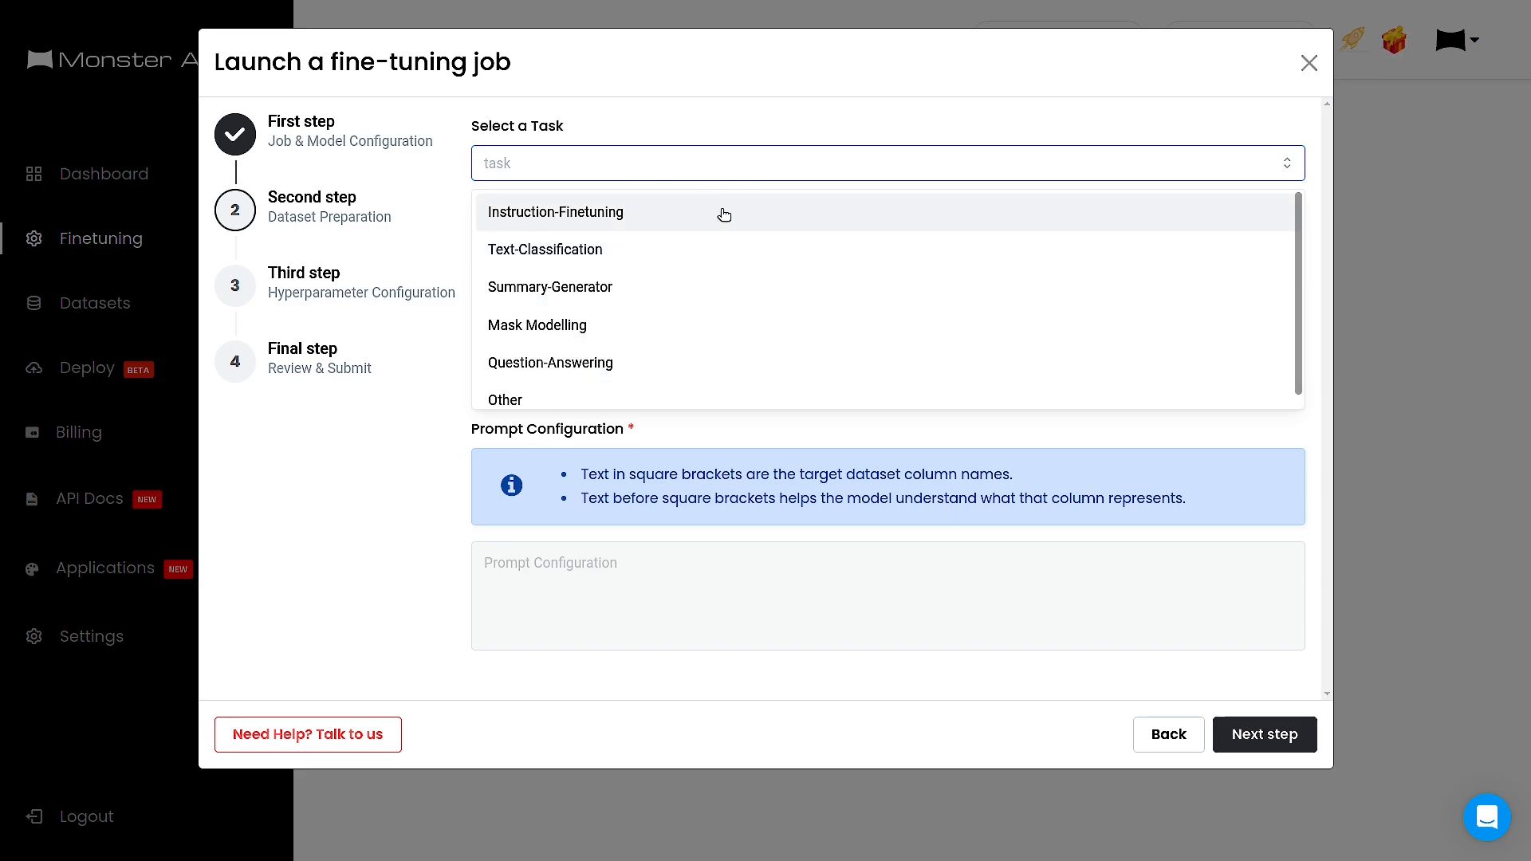
left_click(558, 213)
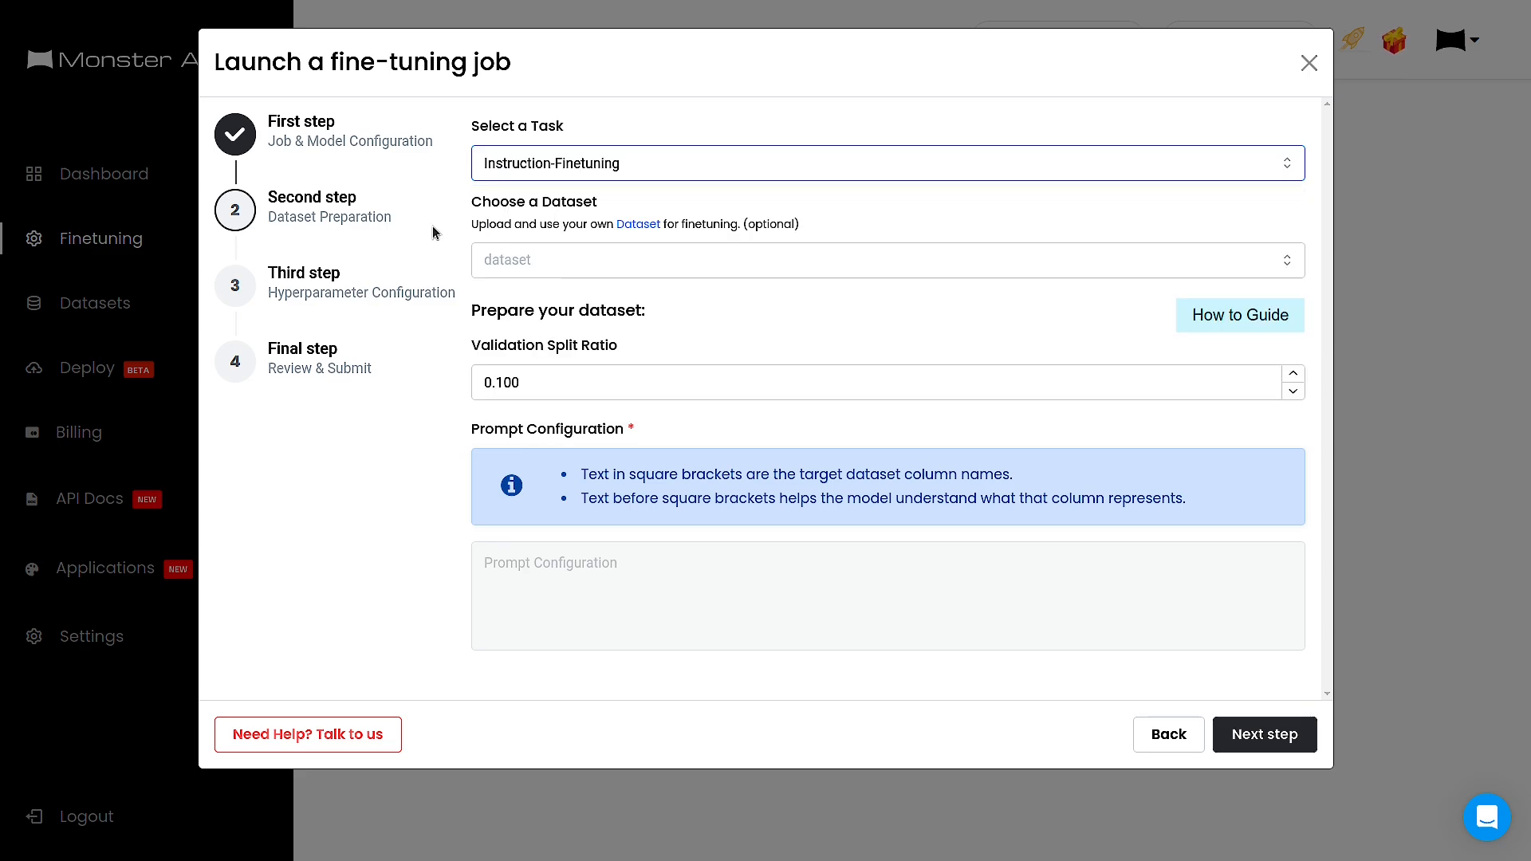
left_click(804, 264)
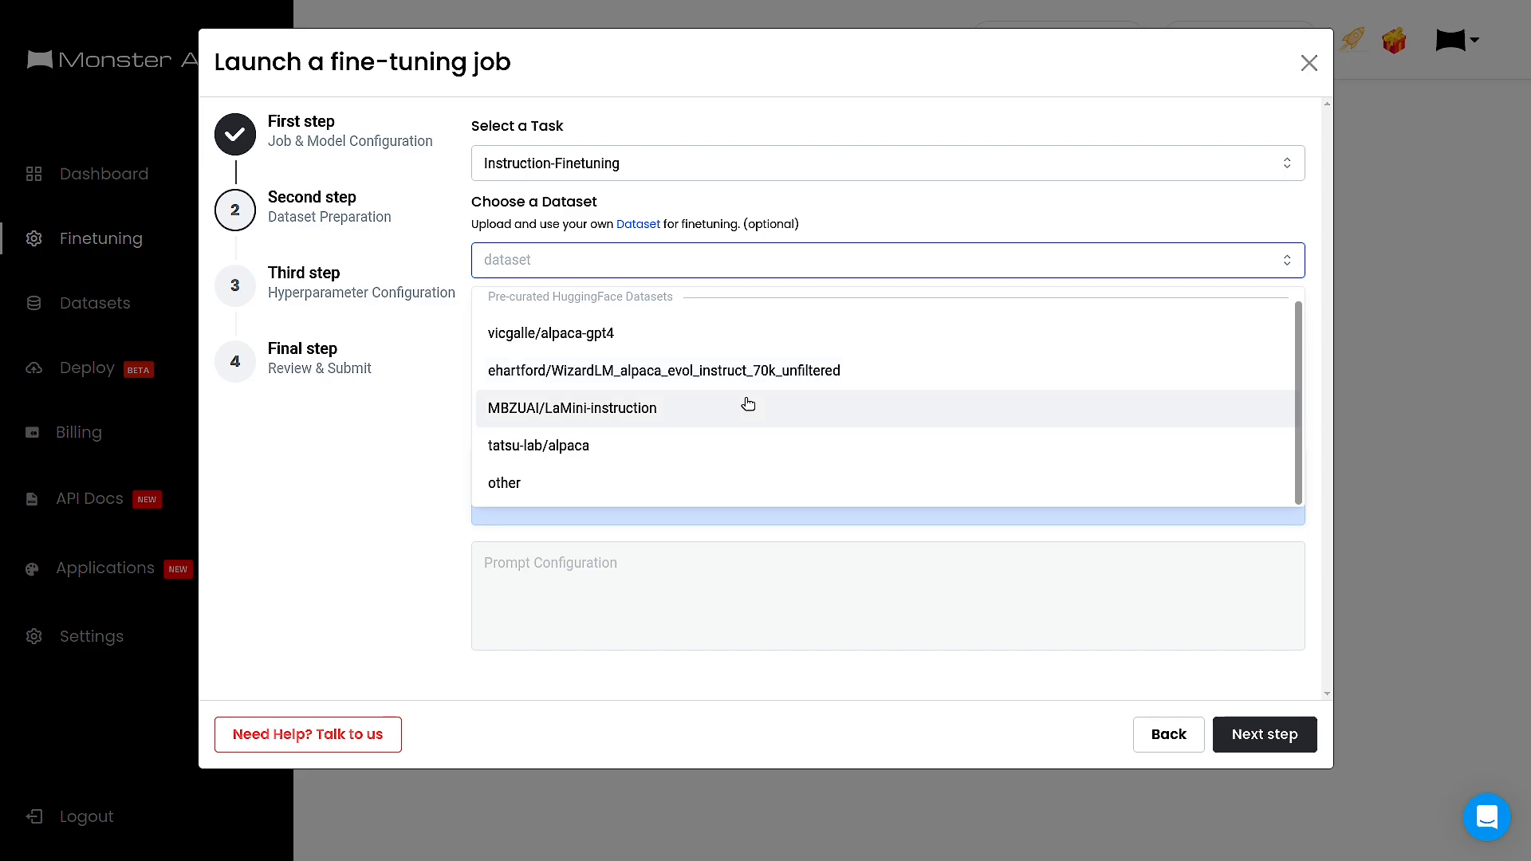
scroll(583, 457, "up", 1)
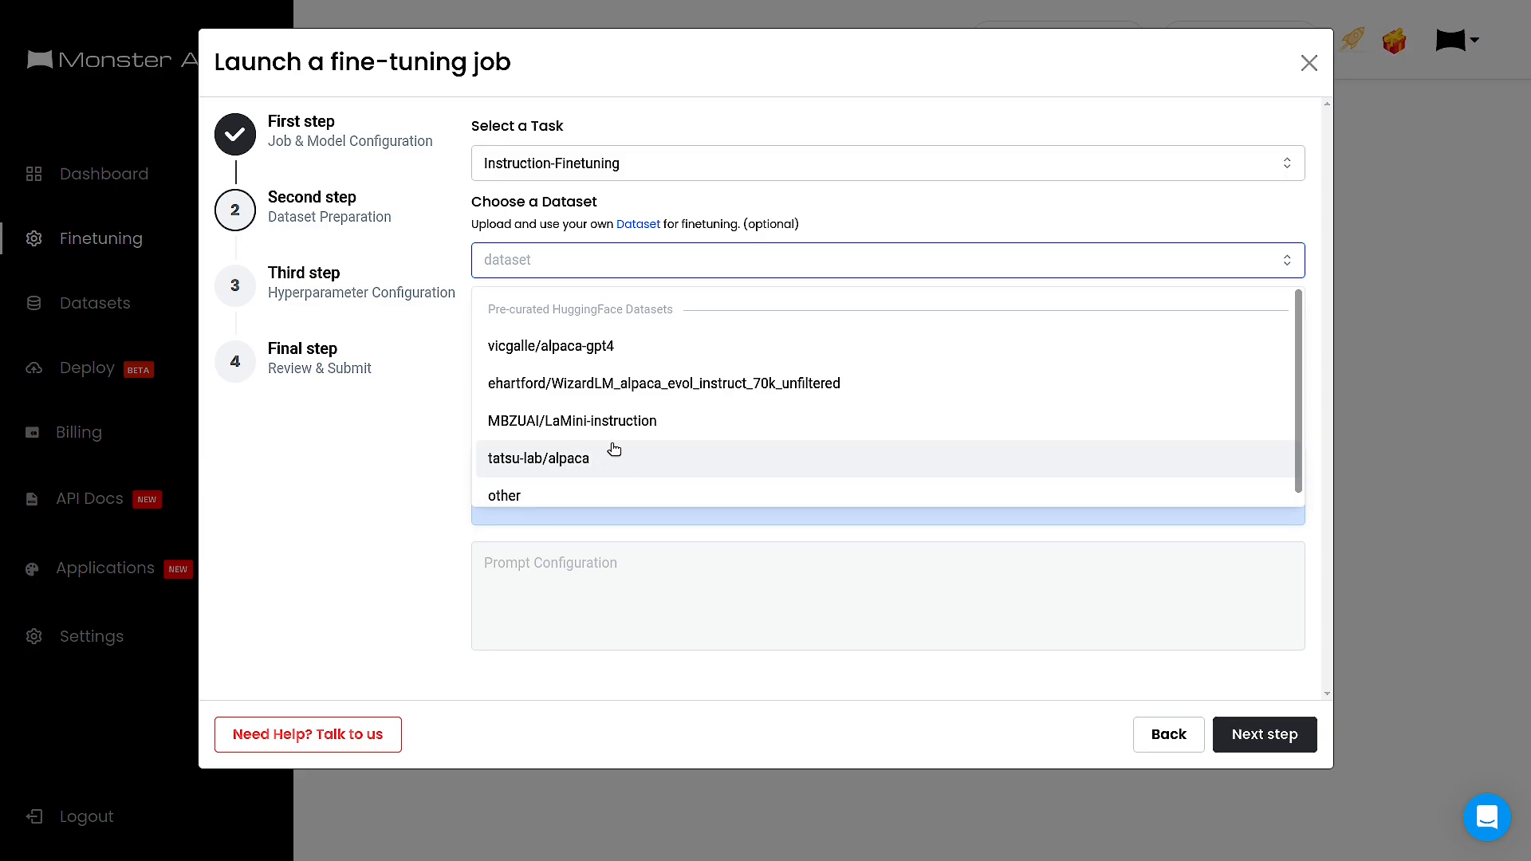
left_click(383, 504)
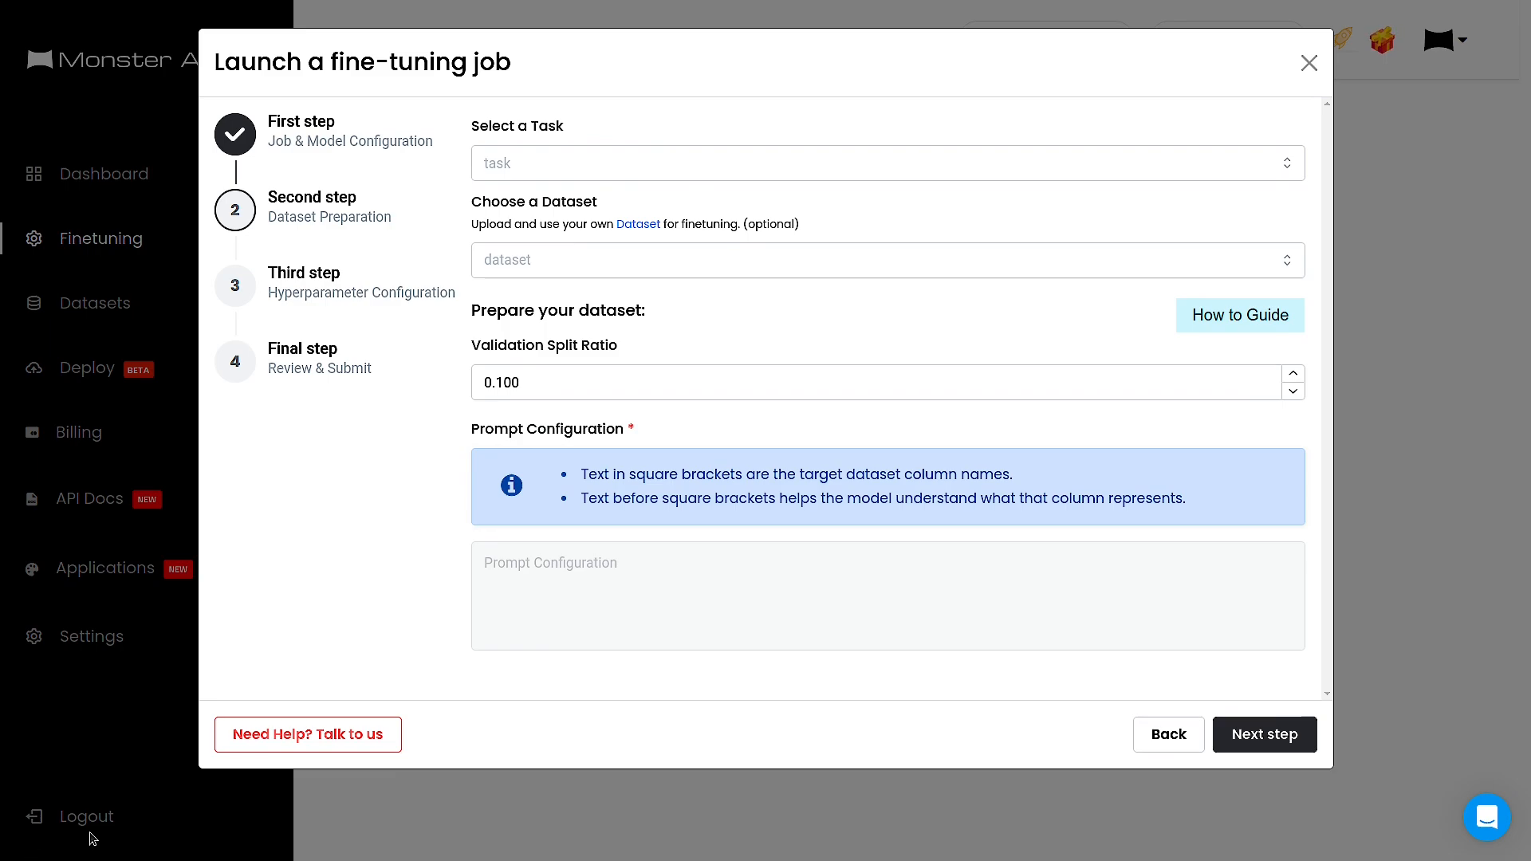
- Examine the custom dataset upload form and its supported file formats, and close it without uploading anything
left_click(636, 226)
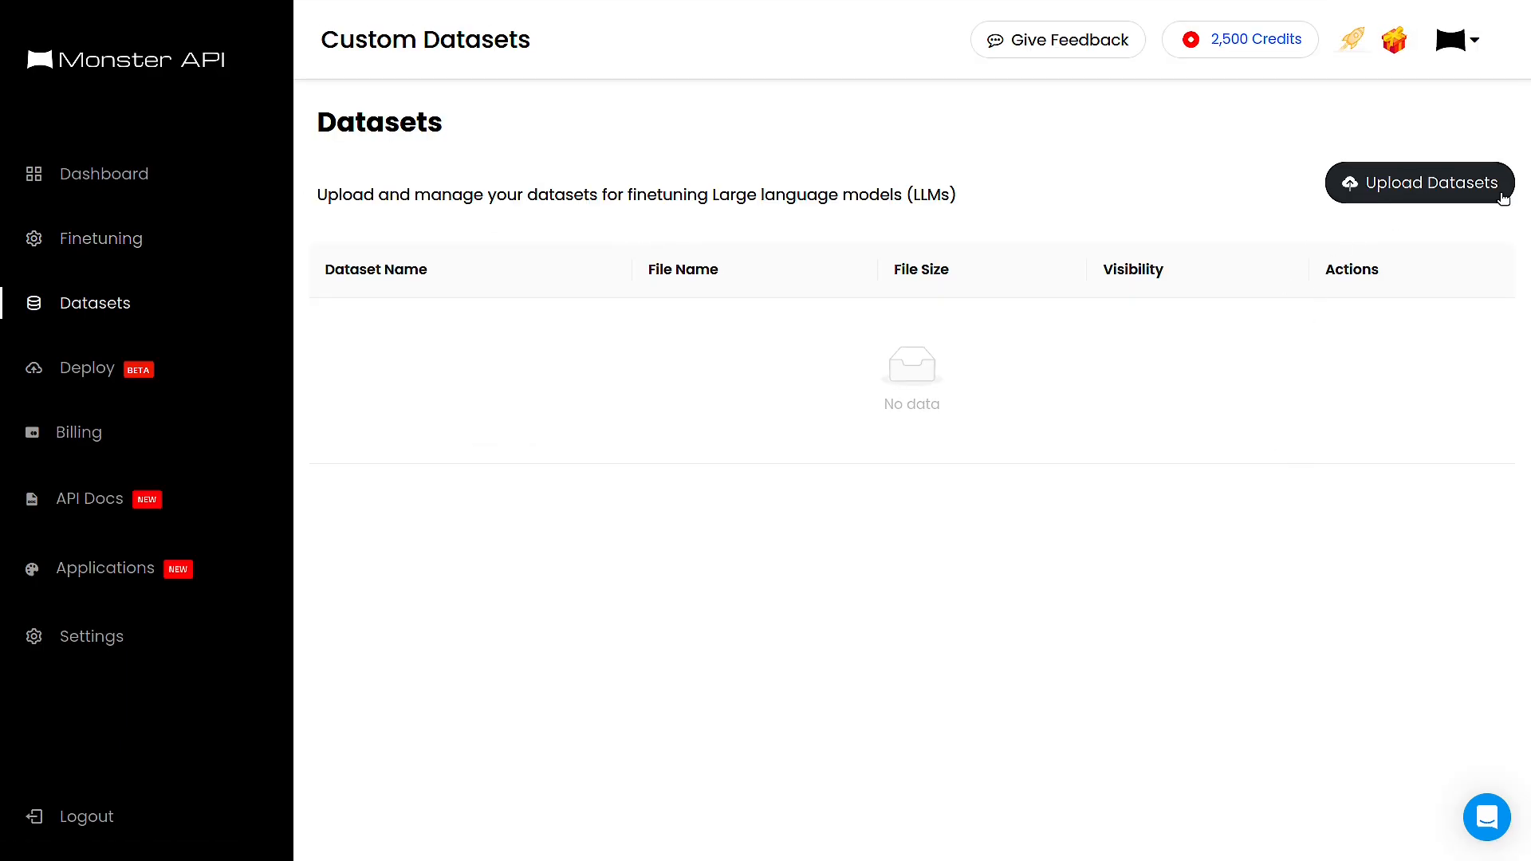
left_click(1321, 188)
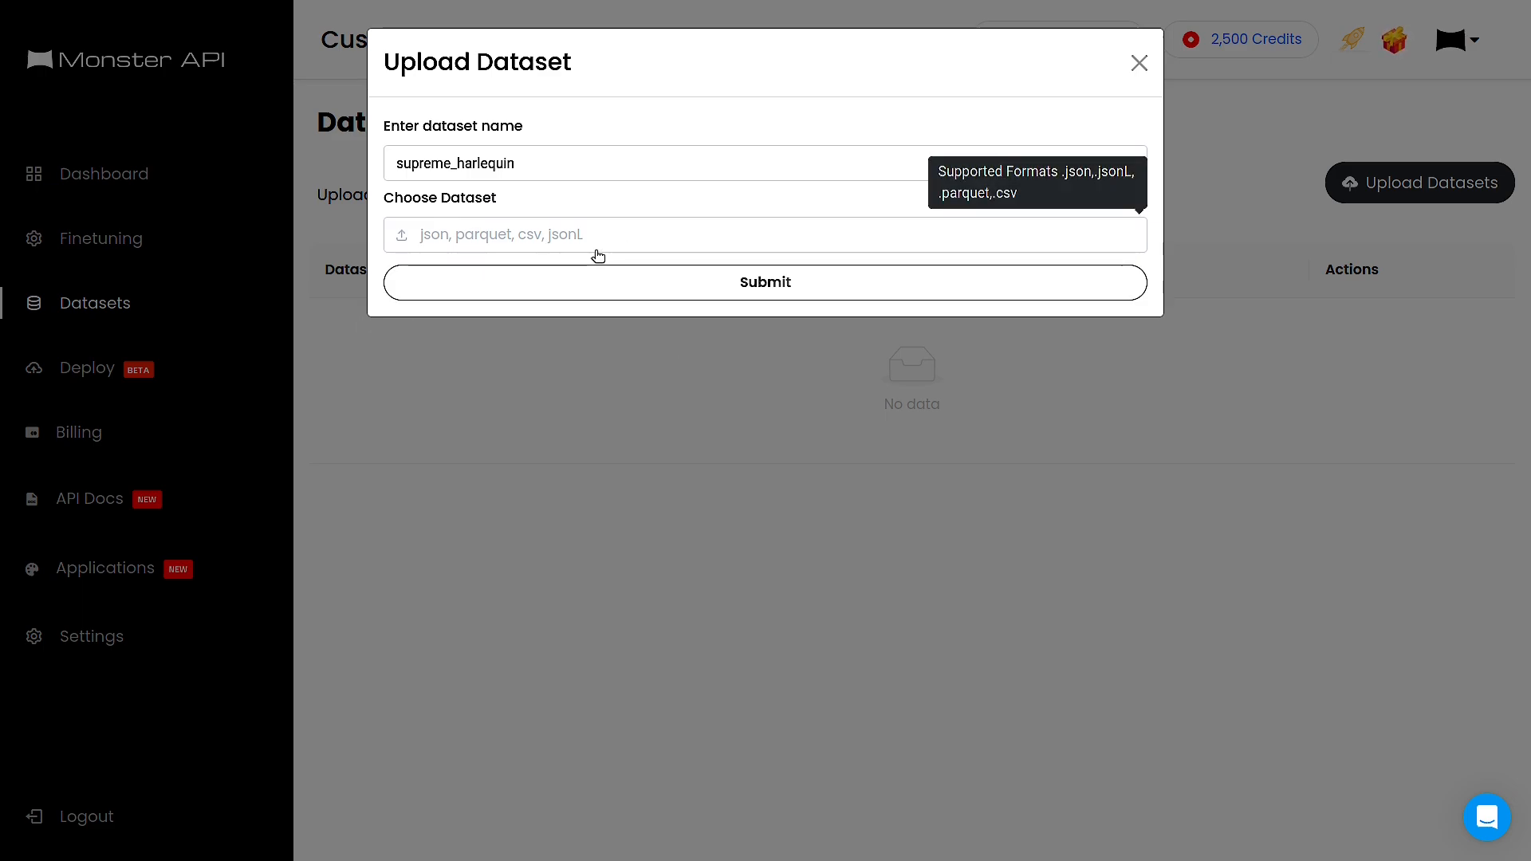
left_click(1139, 64)
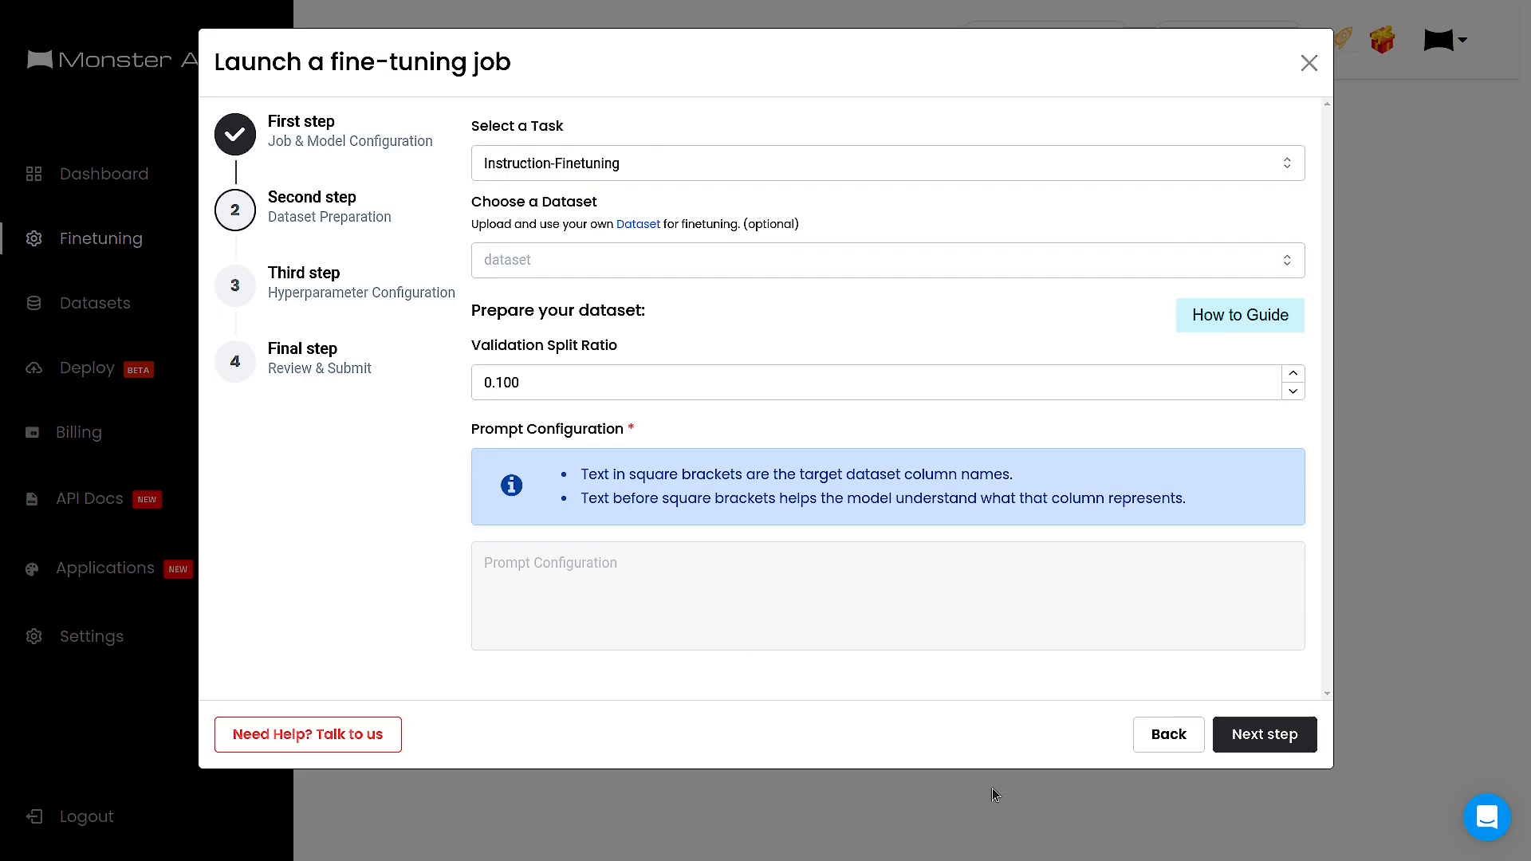
- Try the vicgalle/alpaca-gpt4 dataset and the other option for entering a custom HuggingFace dataset name
left_click(928, 271)
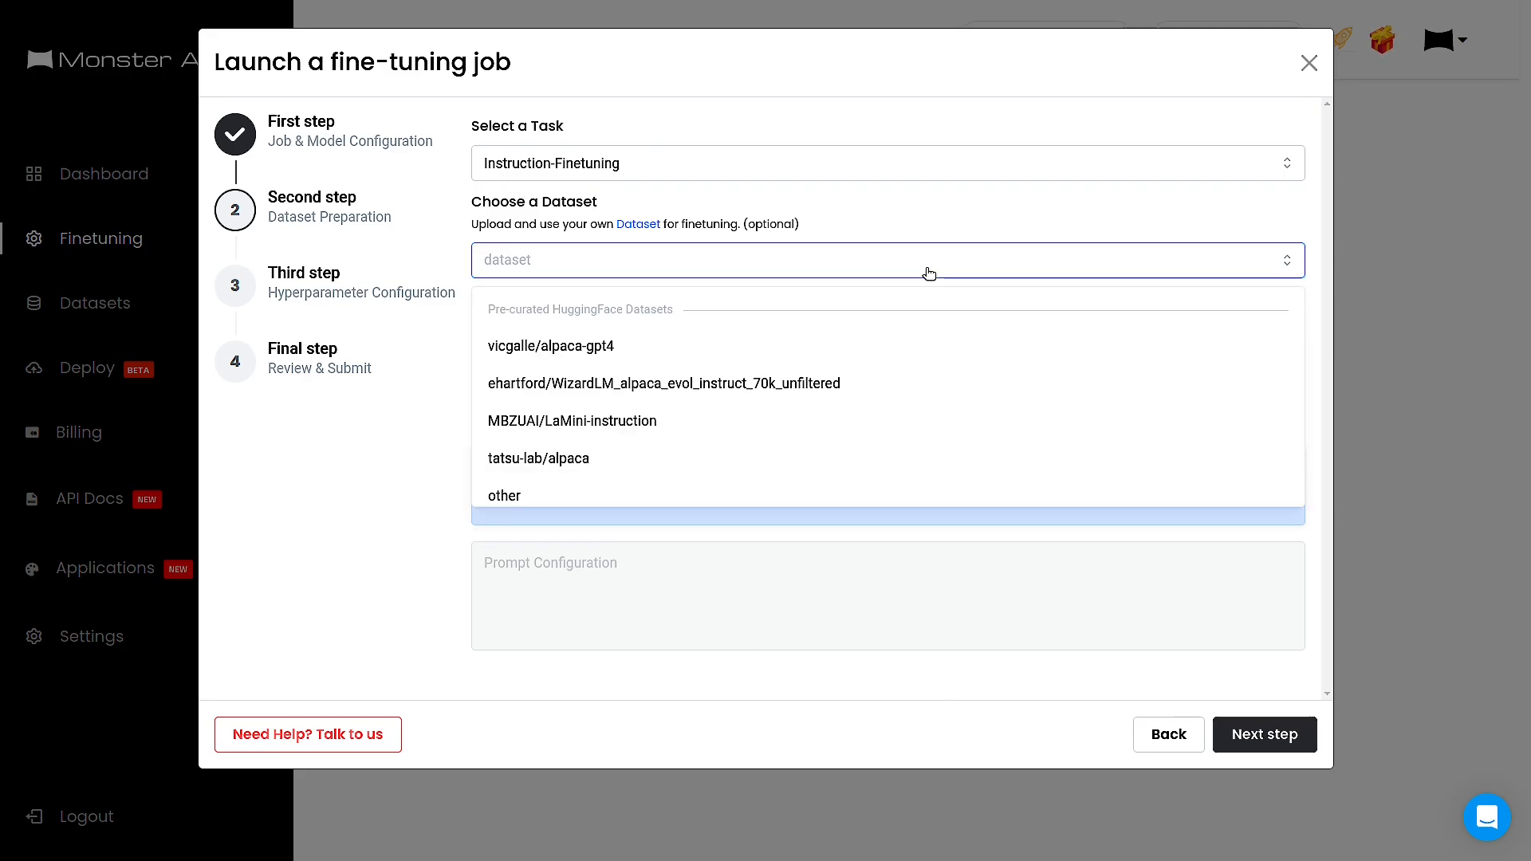
left_click(622, 351)
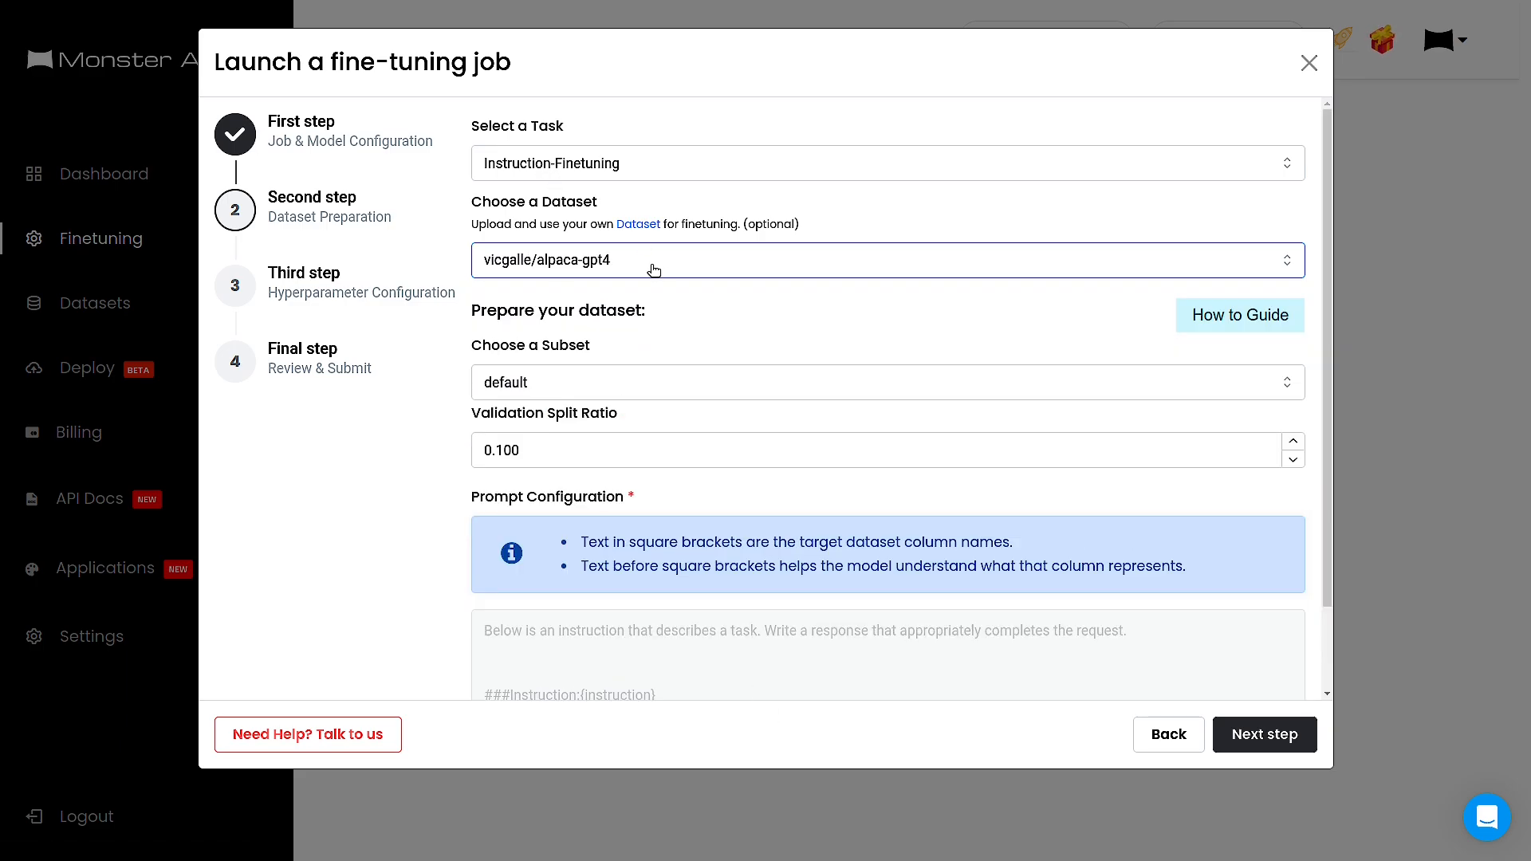
left_click(654, 269)
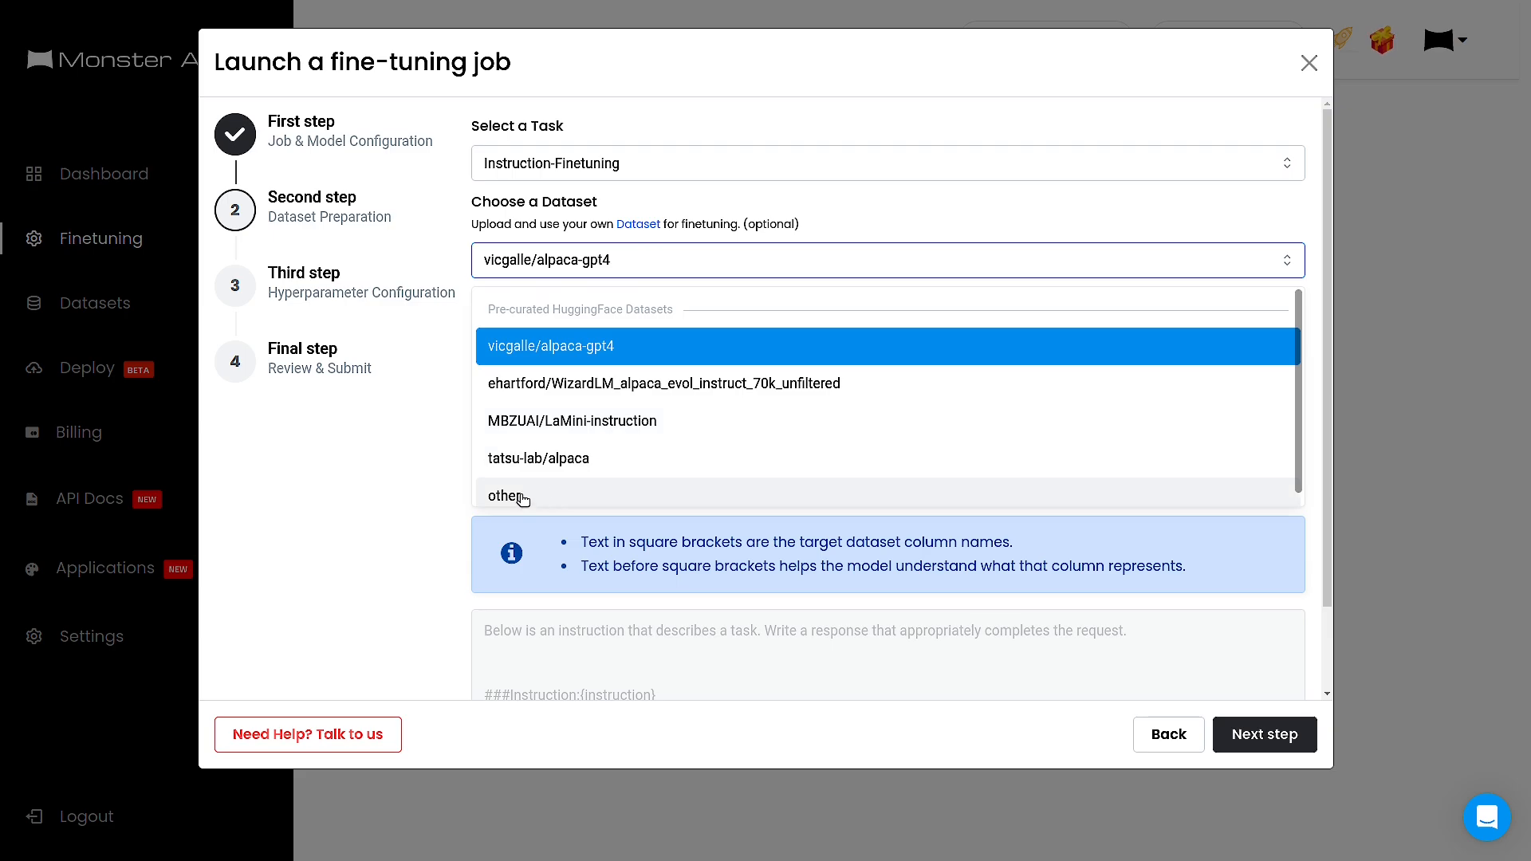
scroll(609, 444, "down", 1)
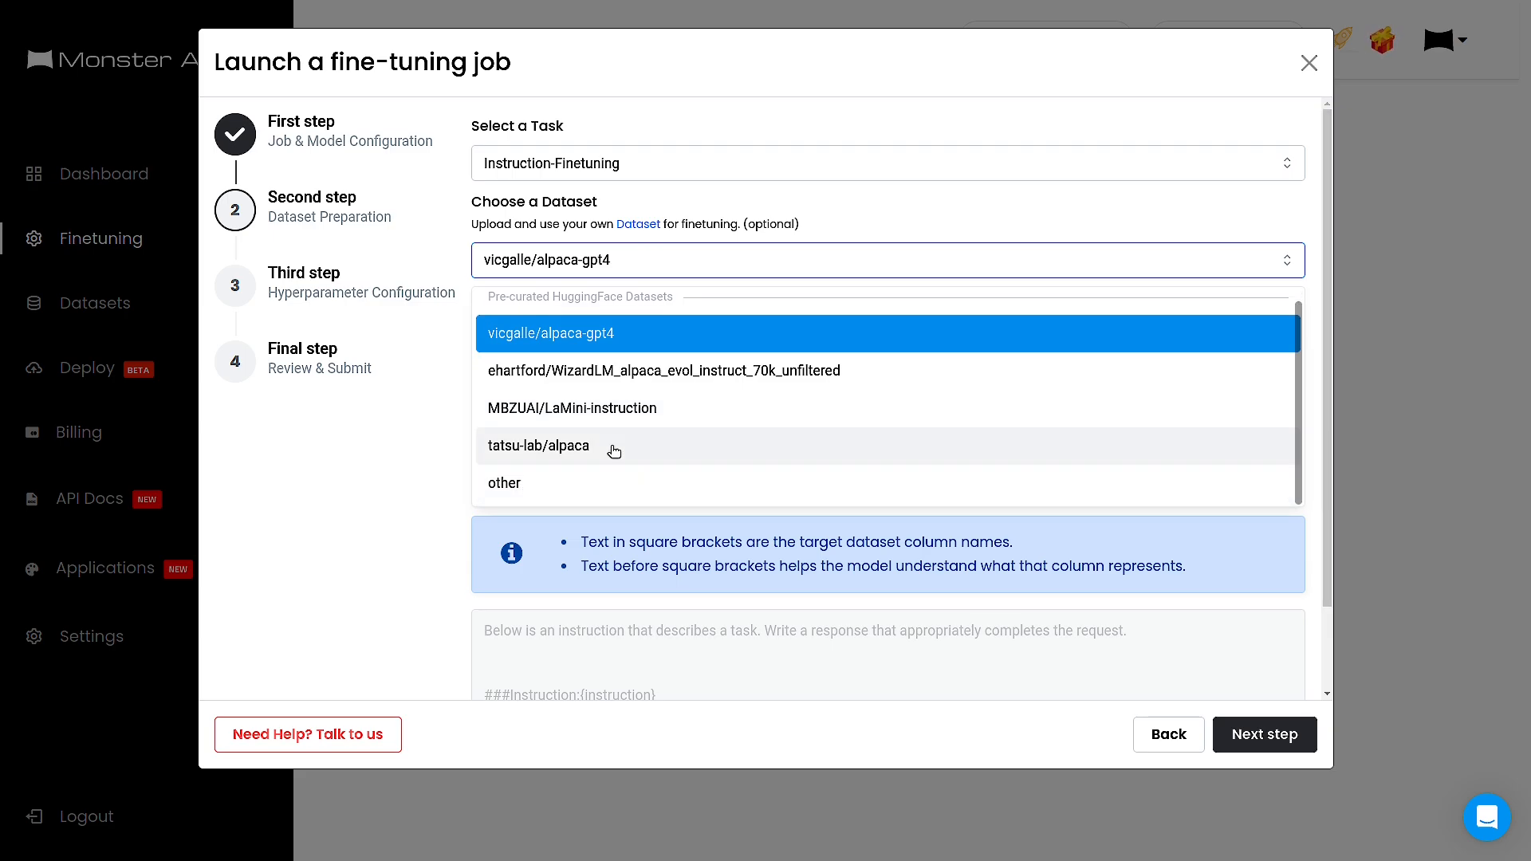
left_click(518, 491)
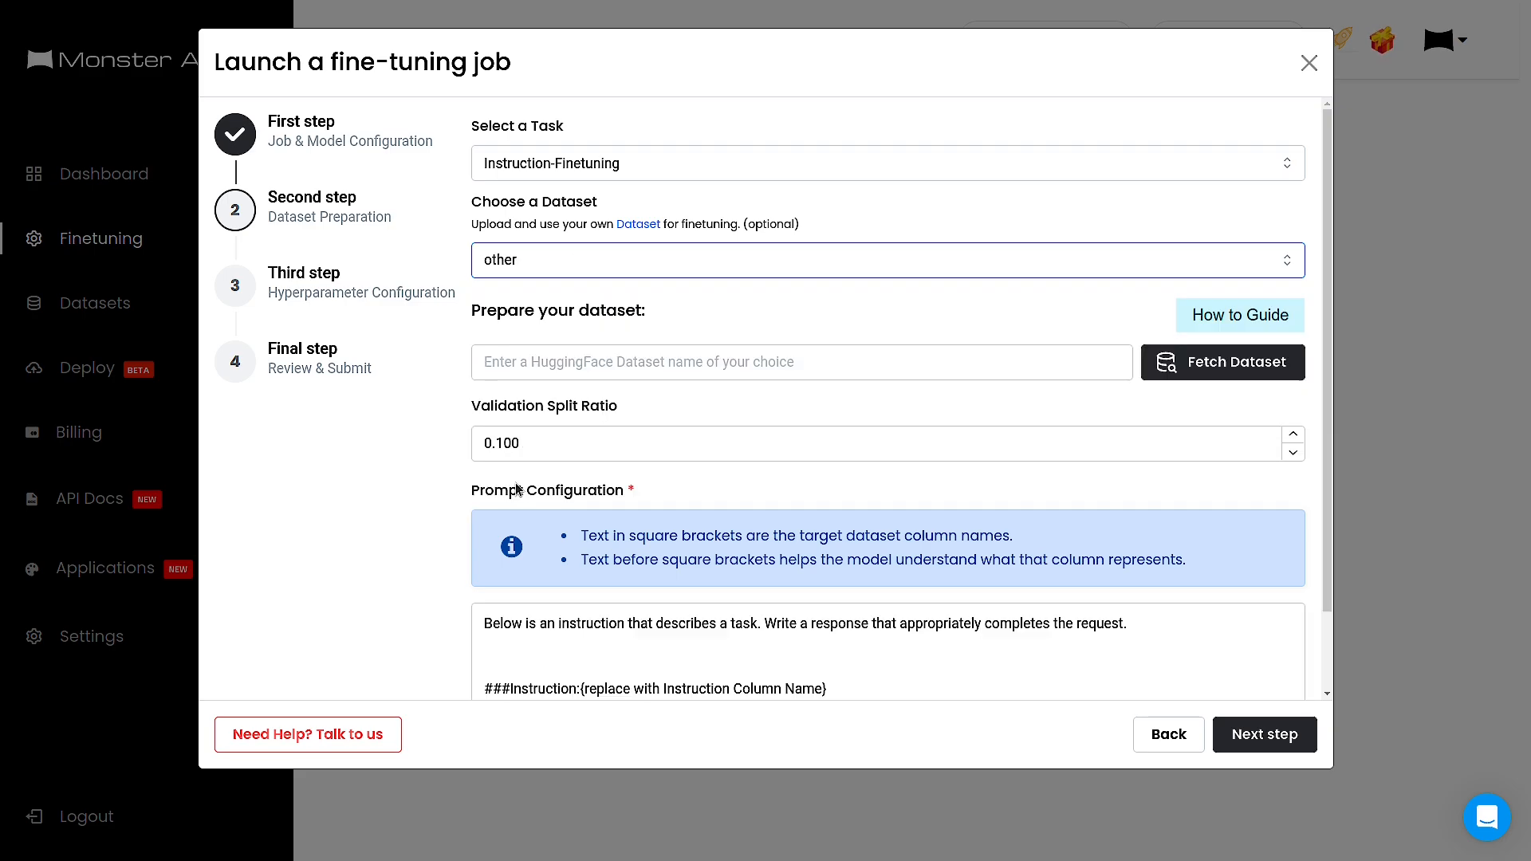
left_click(508, 360)
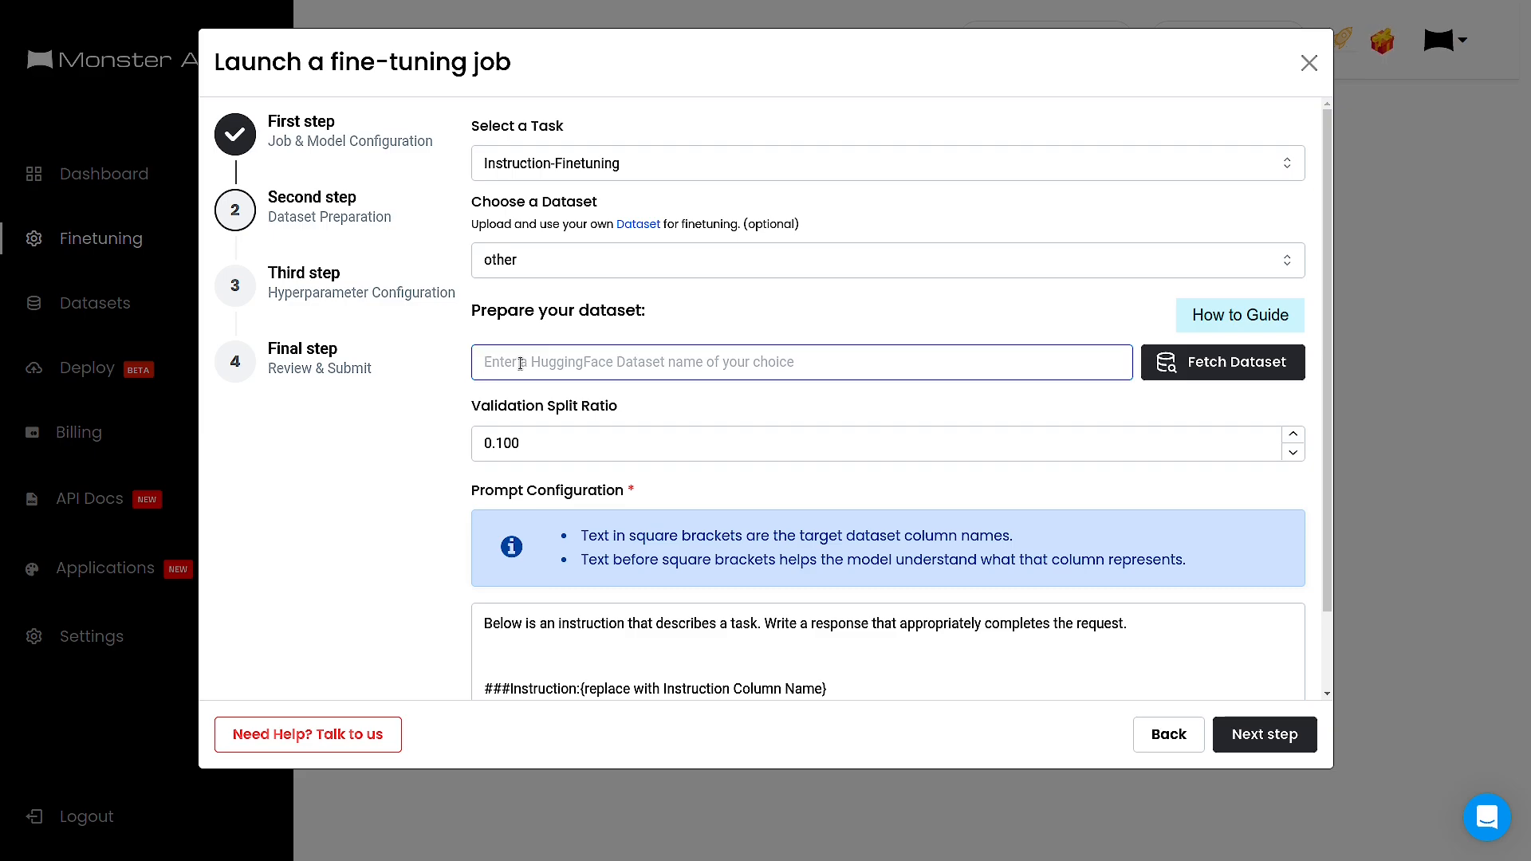
- Set the dataset to vicgalle/alpaca-gpt4 and choose its default subset
left_click(609, 260)
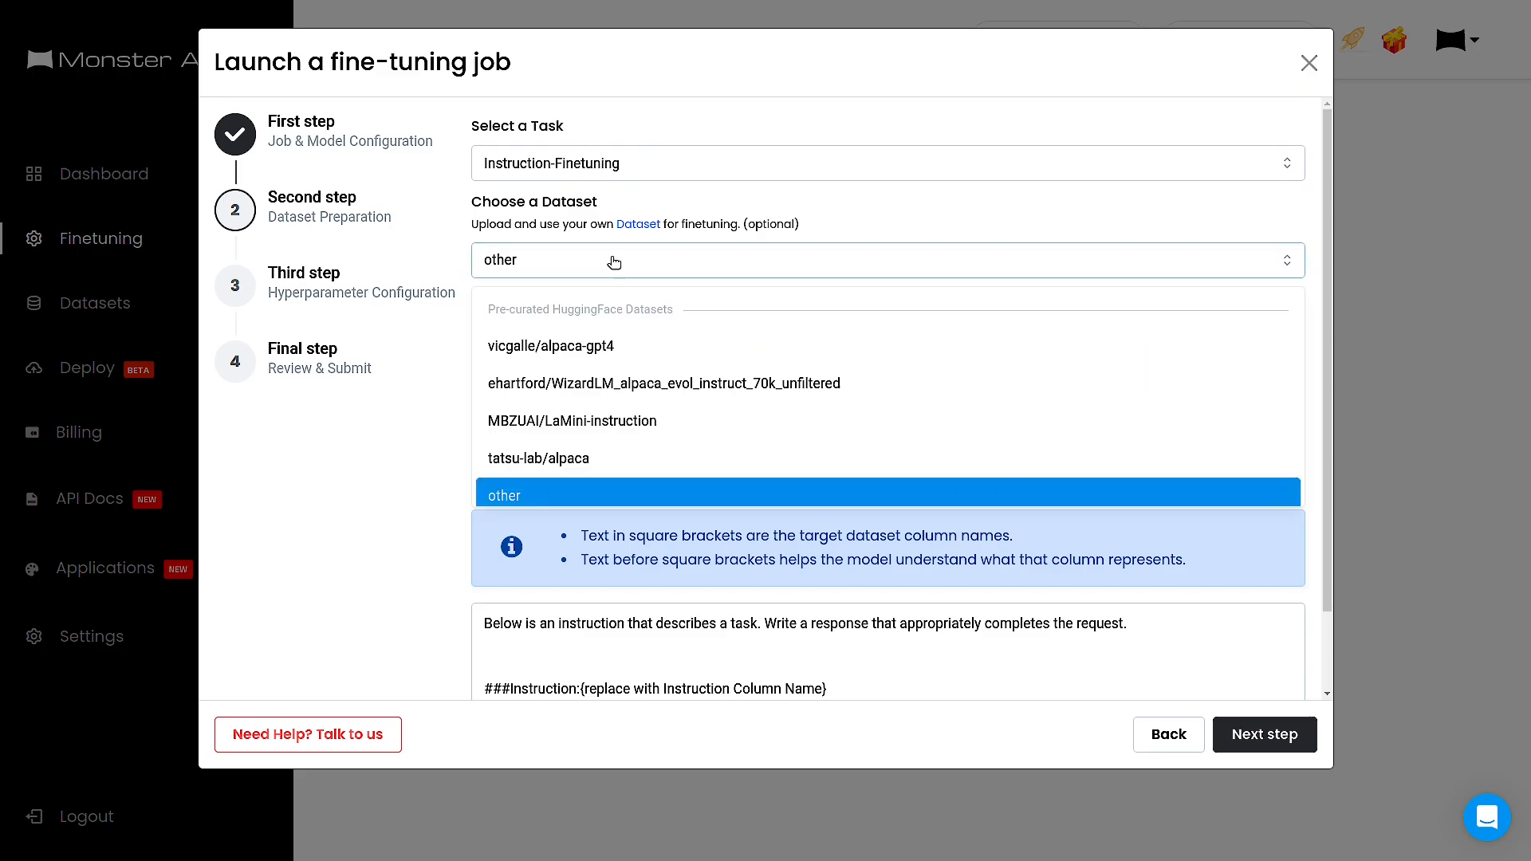
left_click(609, 335)
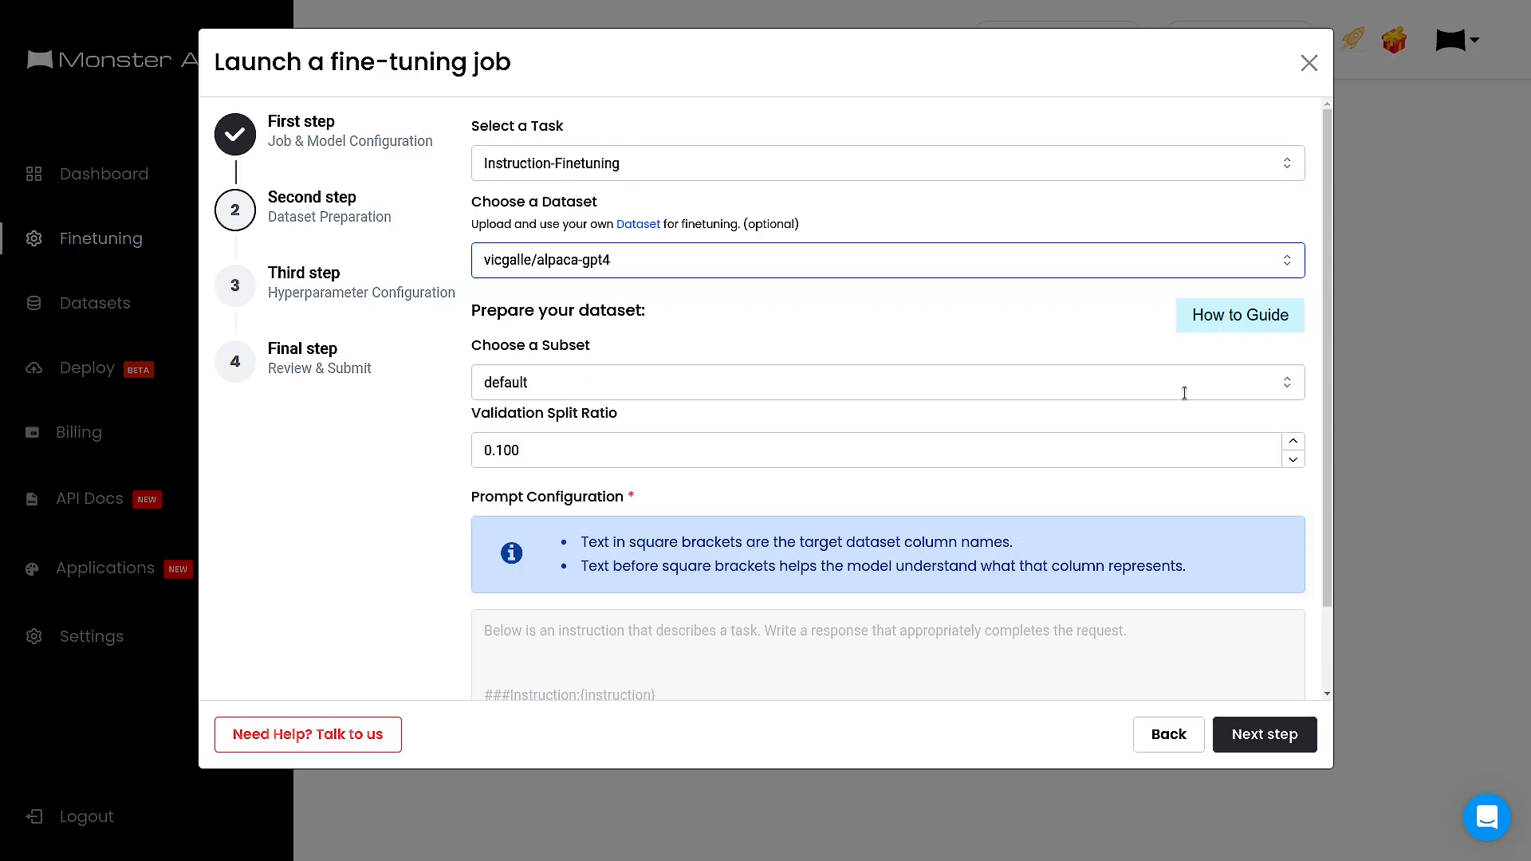
left_click(1283, 390)
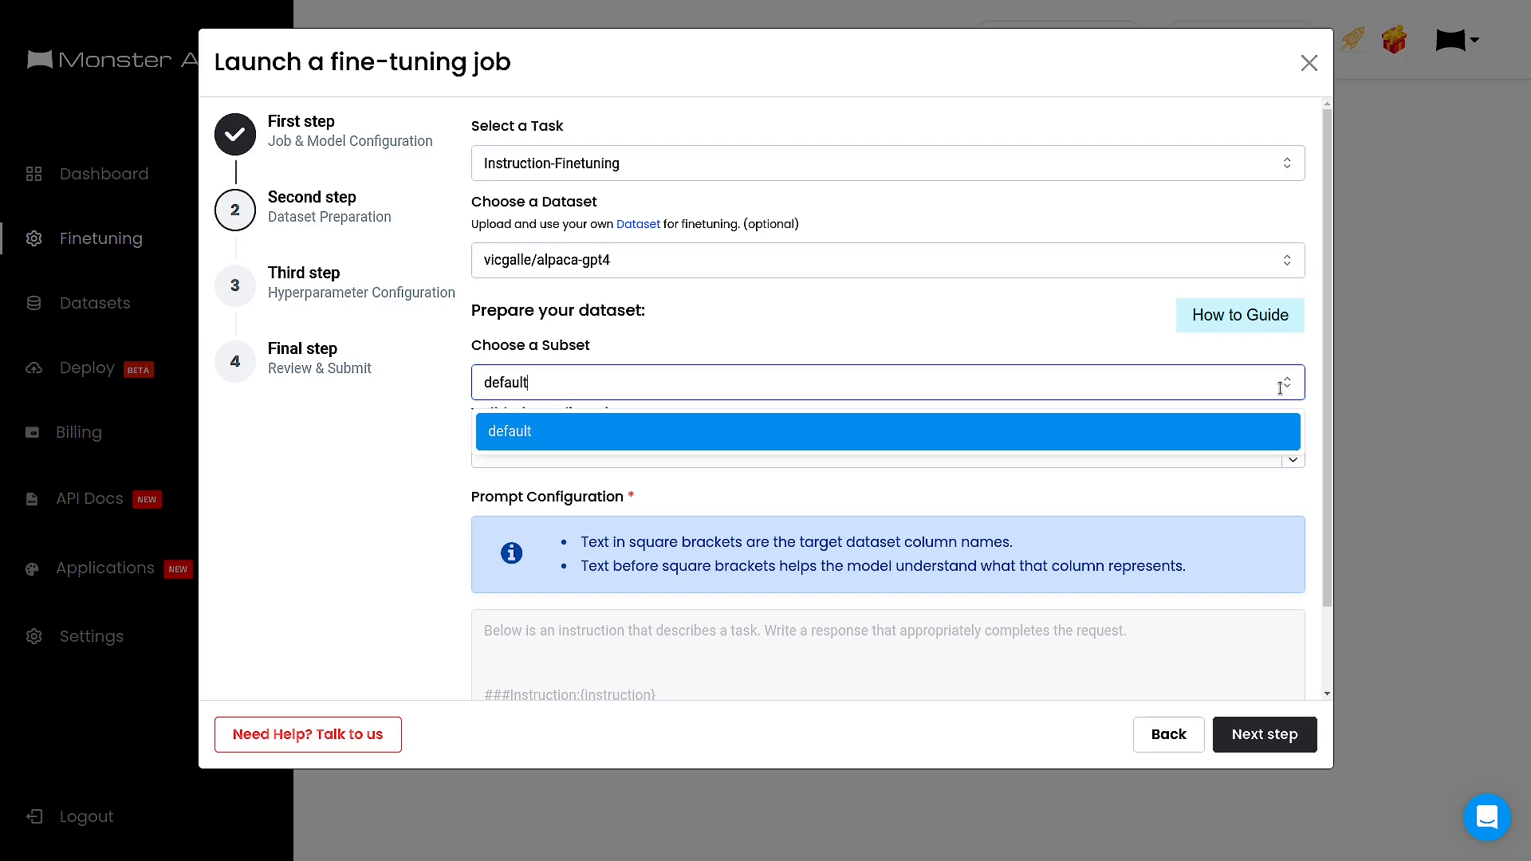
left_click(568, 440)
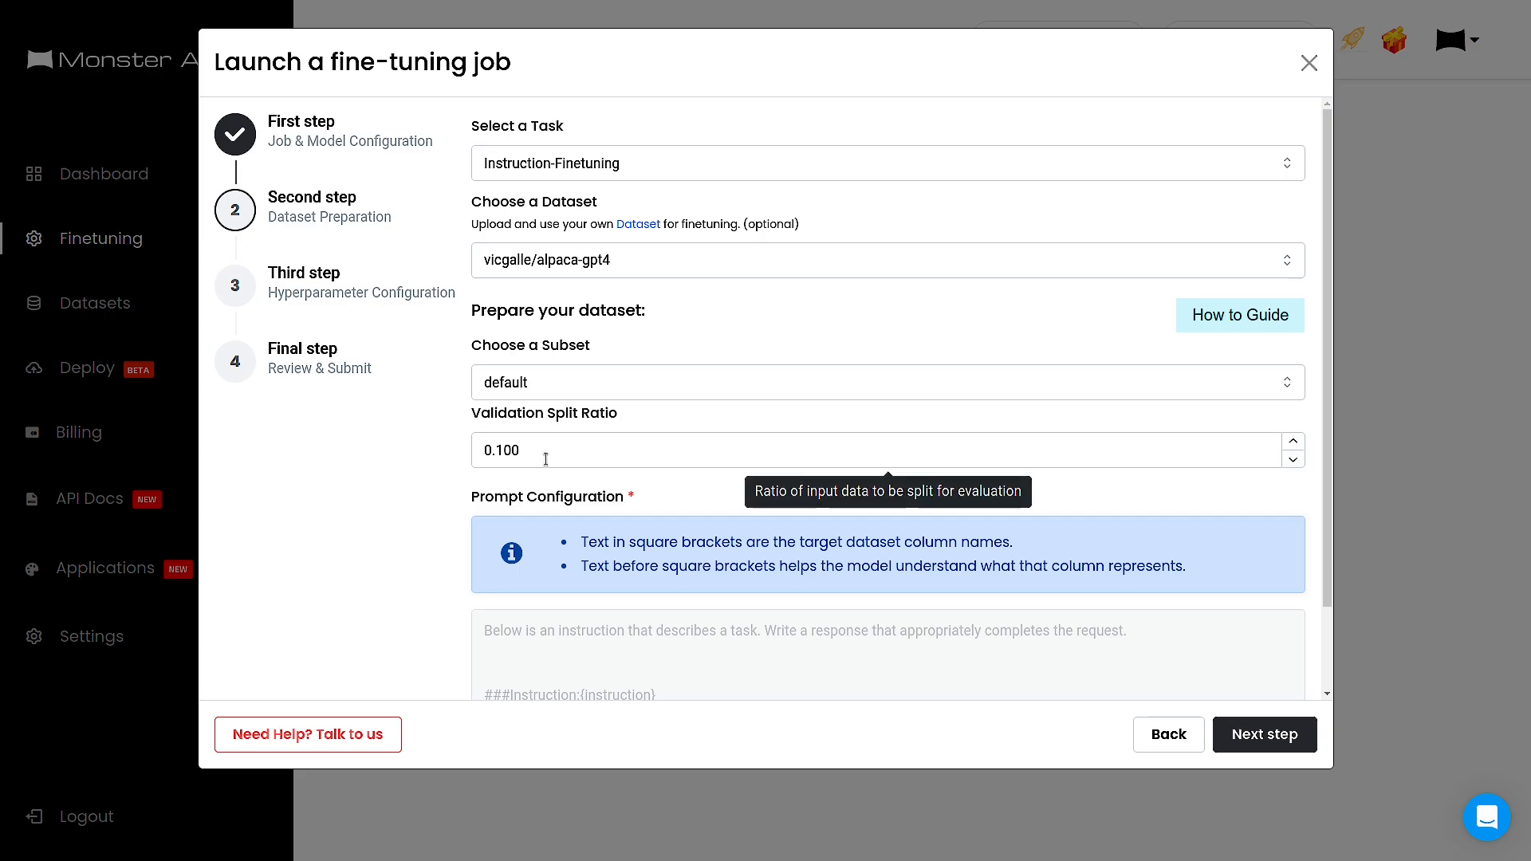
- Set the validation split ratio to 0.150 and review the prompt configuration
left_click(1293, 461)
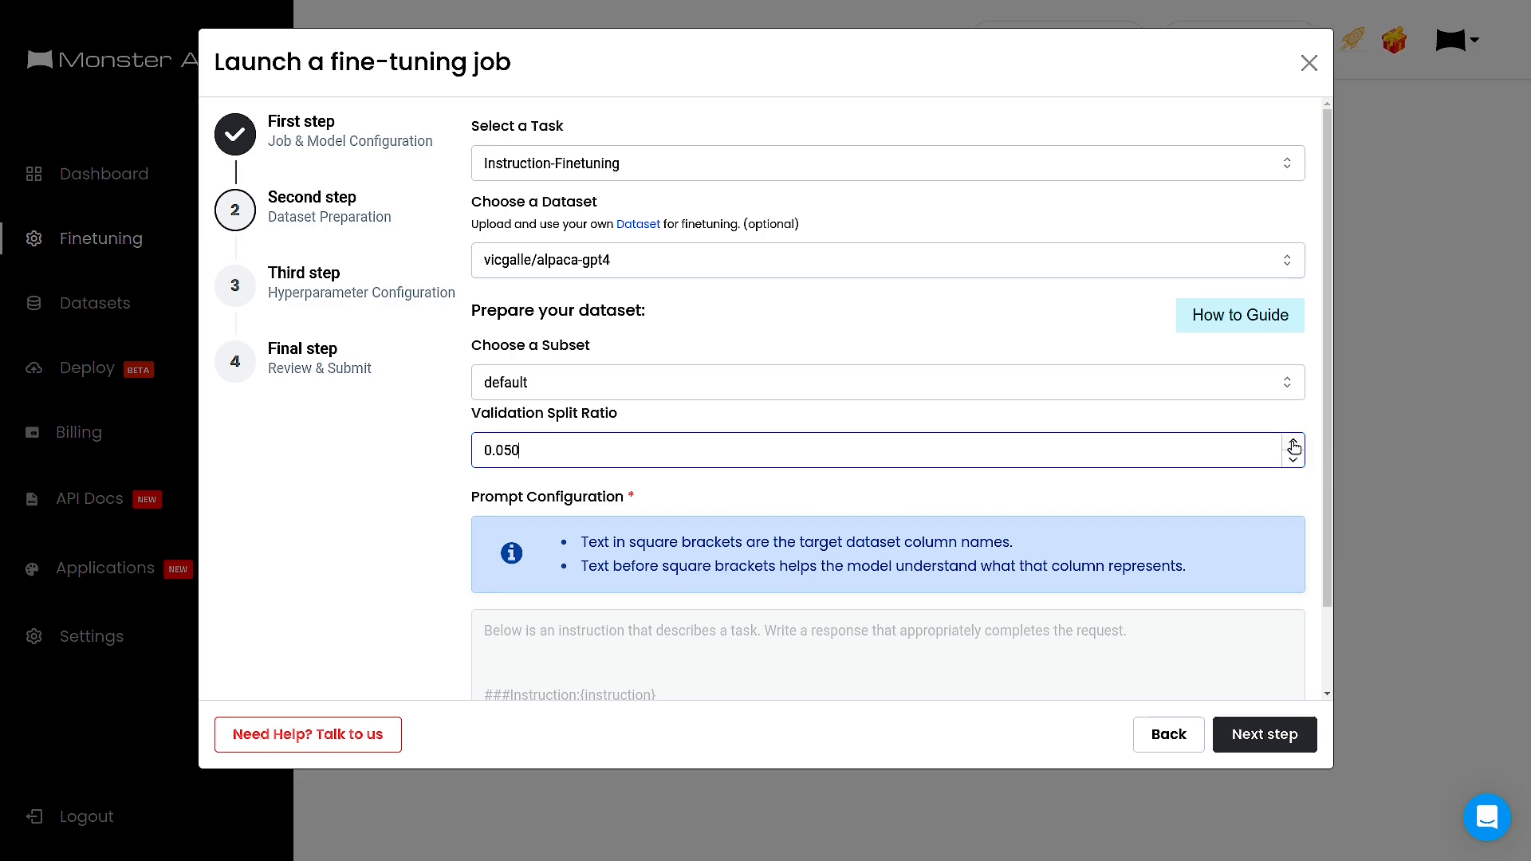
left_click(1294, 444)
left_click(1295, 447)
left_click_drag(1332, 577, 1328, 639)
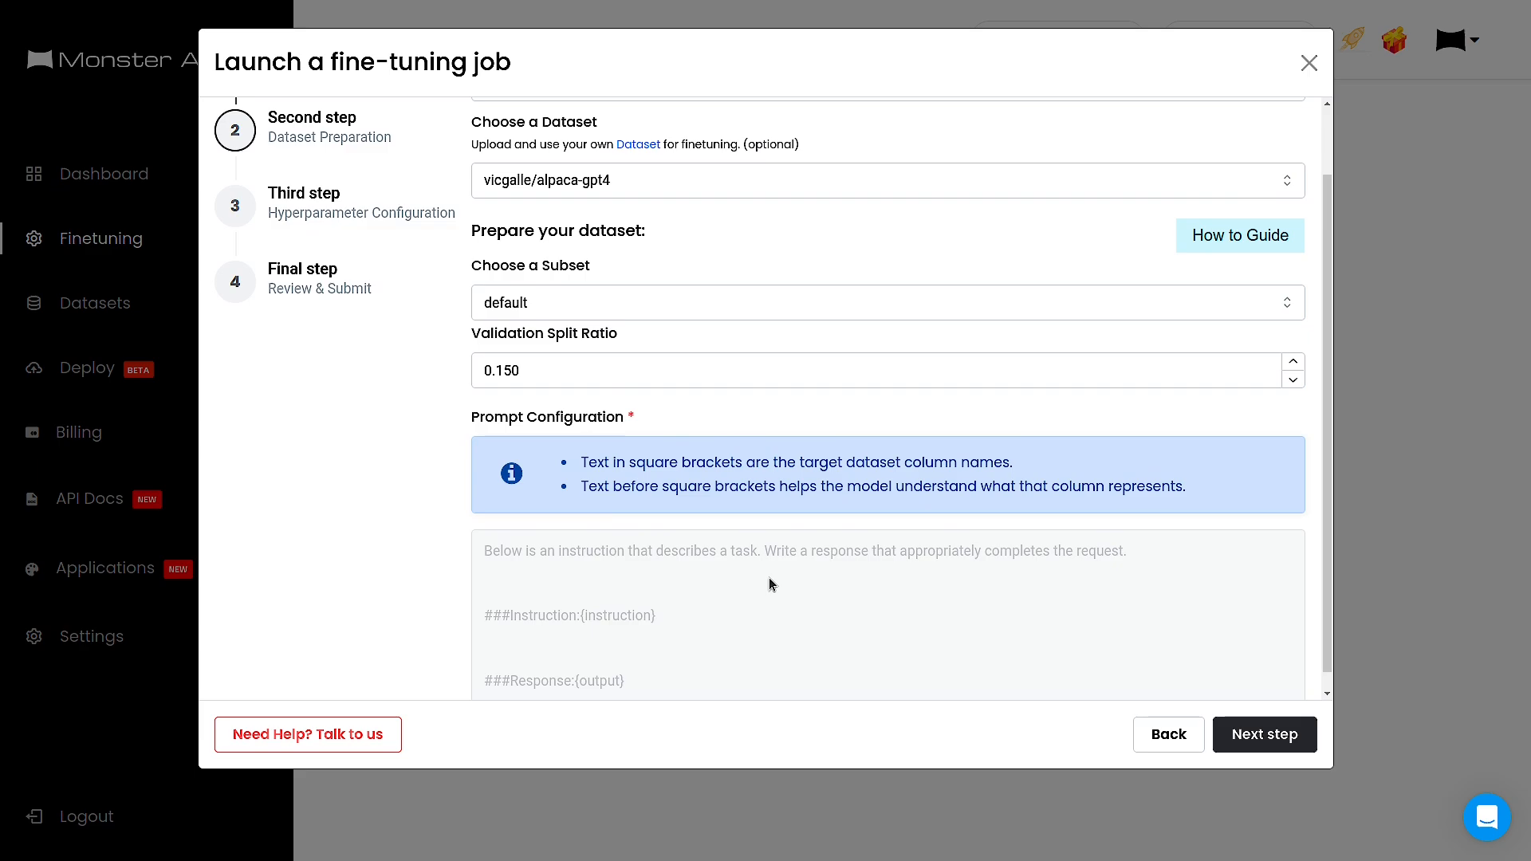
scroll(380, 561, "up", 1)
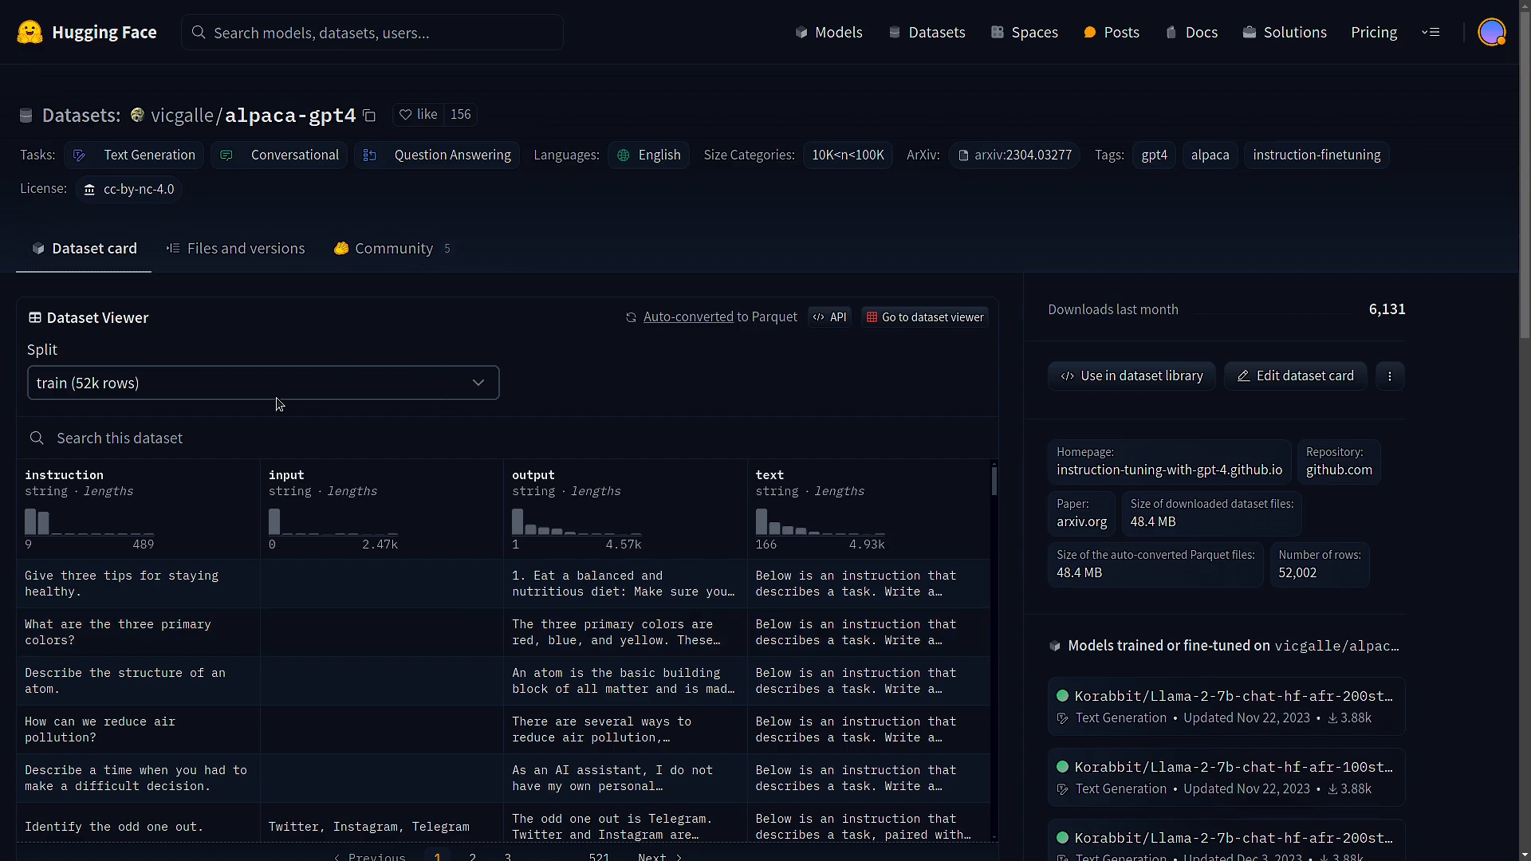
- Examine the train split rows of vicgalle/alpaca-gpt4 on Hugging Face, comparing the instruction, input, output and text columns
left_click(336, 394)
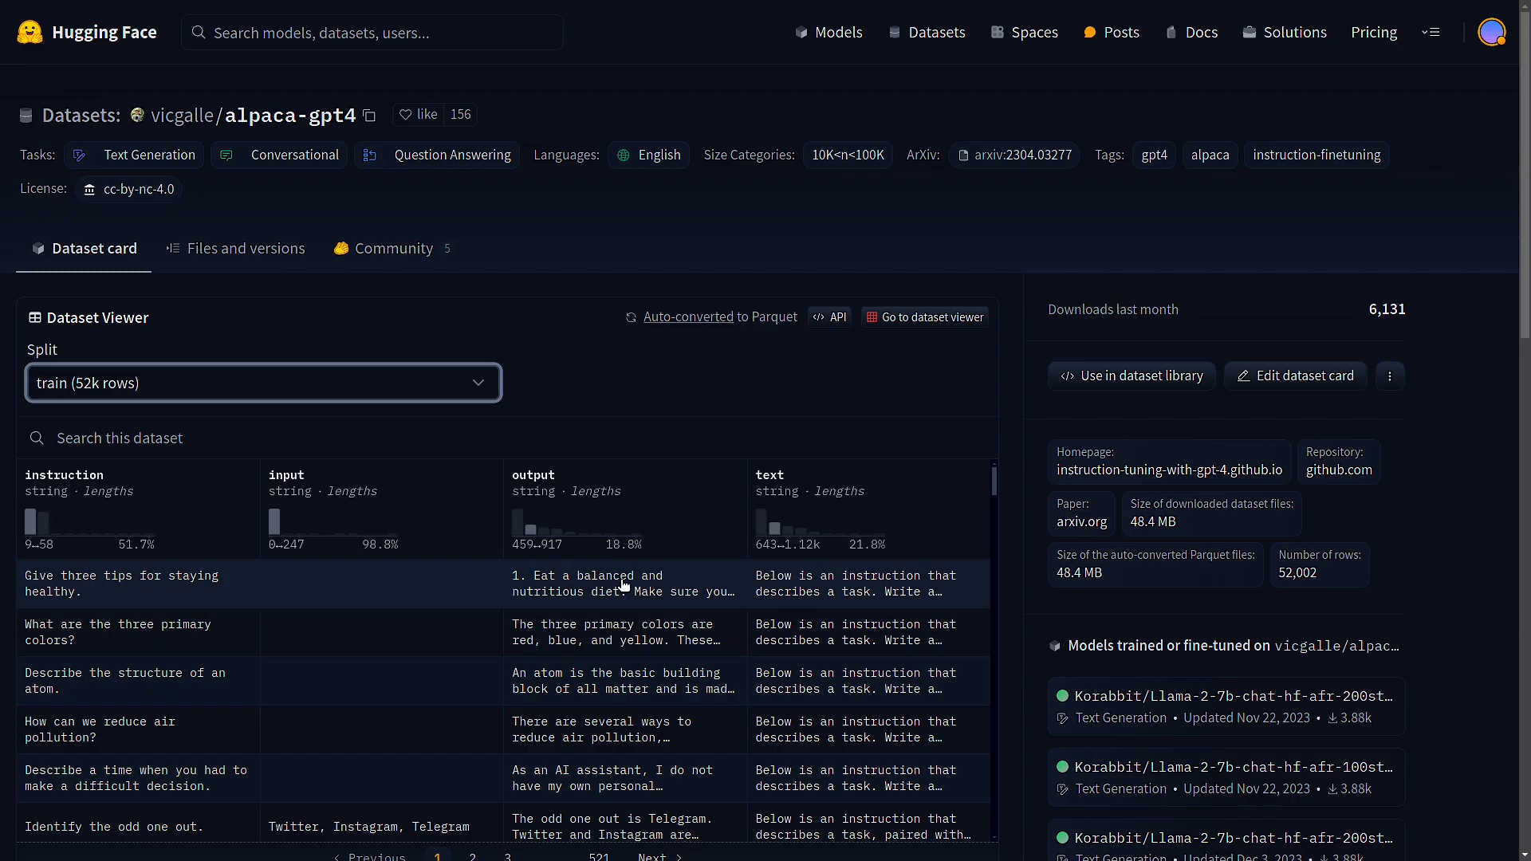
scroll(367, 630, "down", 3)
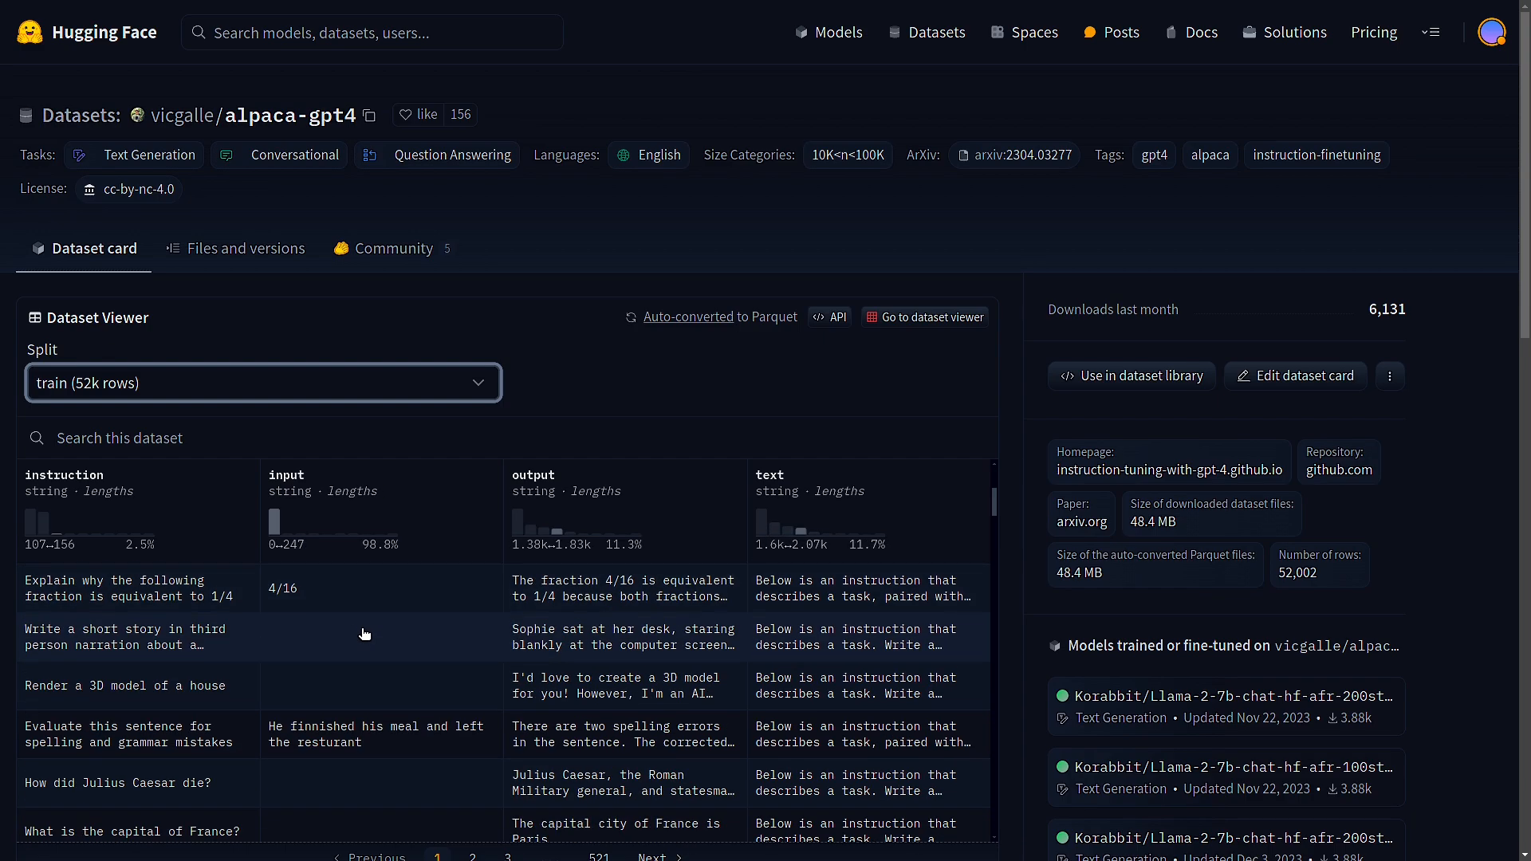
scroll(364, 634, "up", 3)
scroll(351, 646, "down", 6)
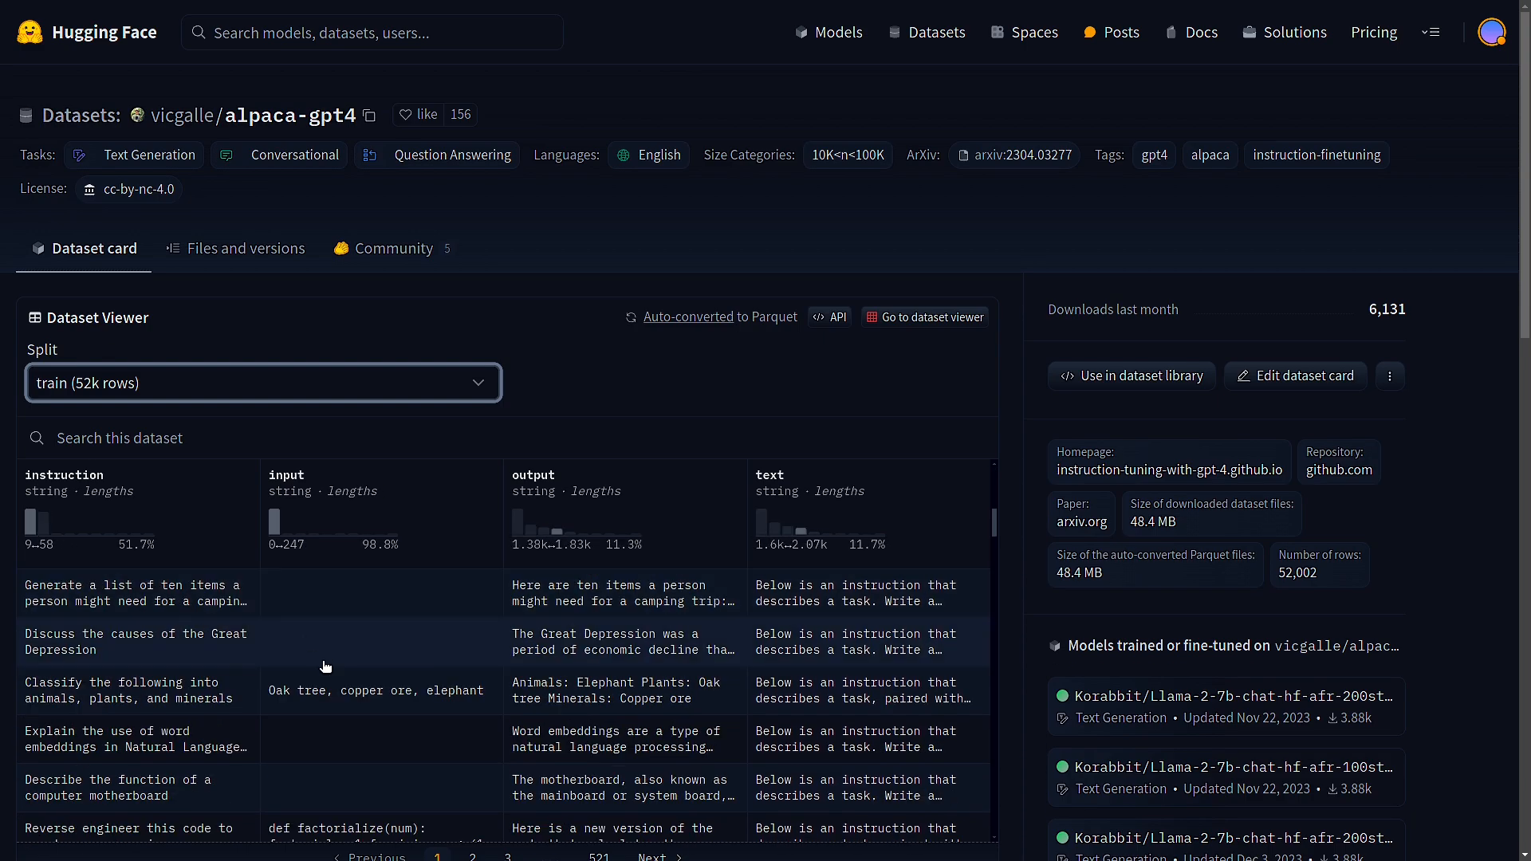
scroll(324, 666, "down", 4)
scroll(325, 666, "up", 4)
scroll(323, 639, "down", 6)
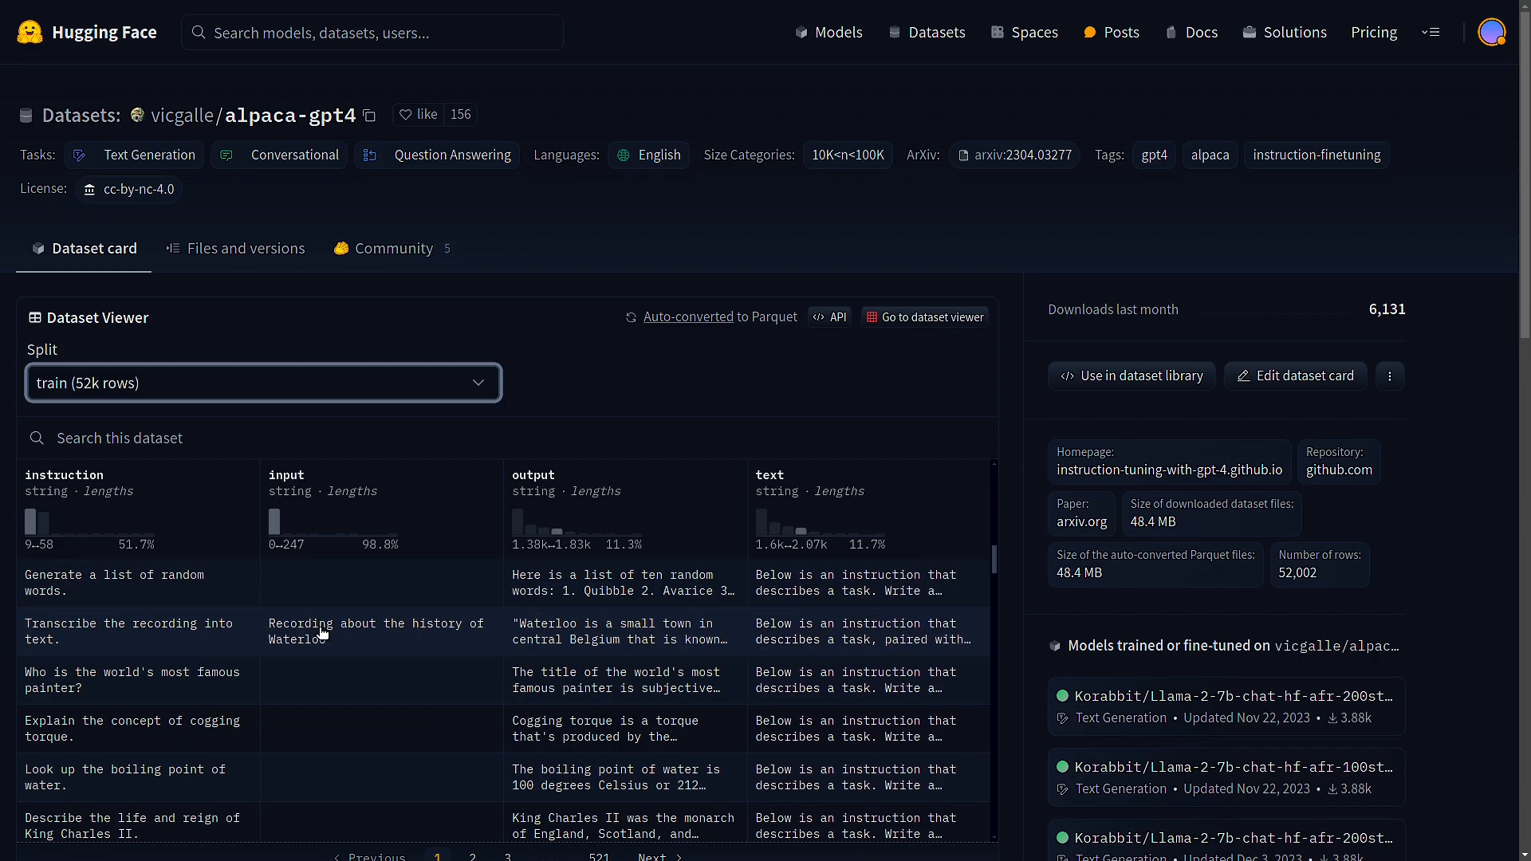
scroll(323, 634, "down", 4)
scroll(326, 640, "up", 5)
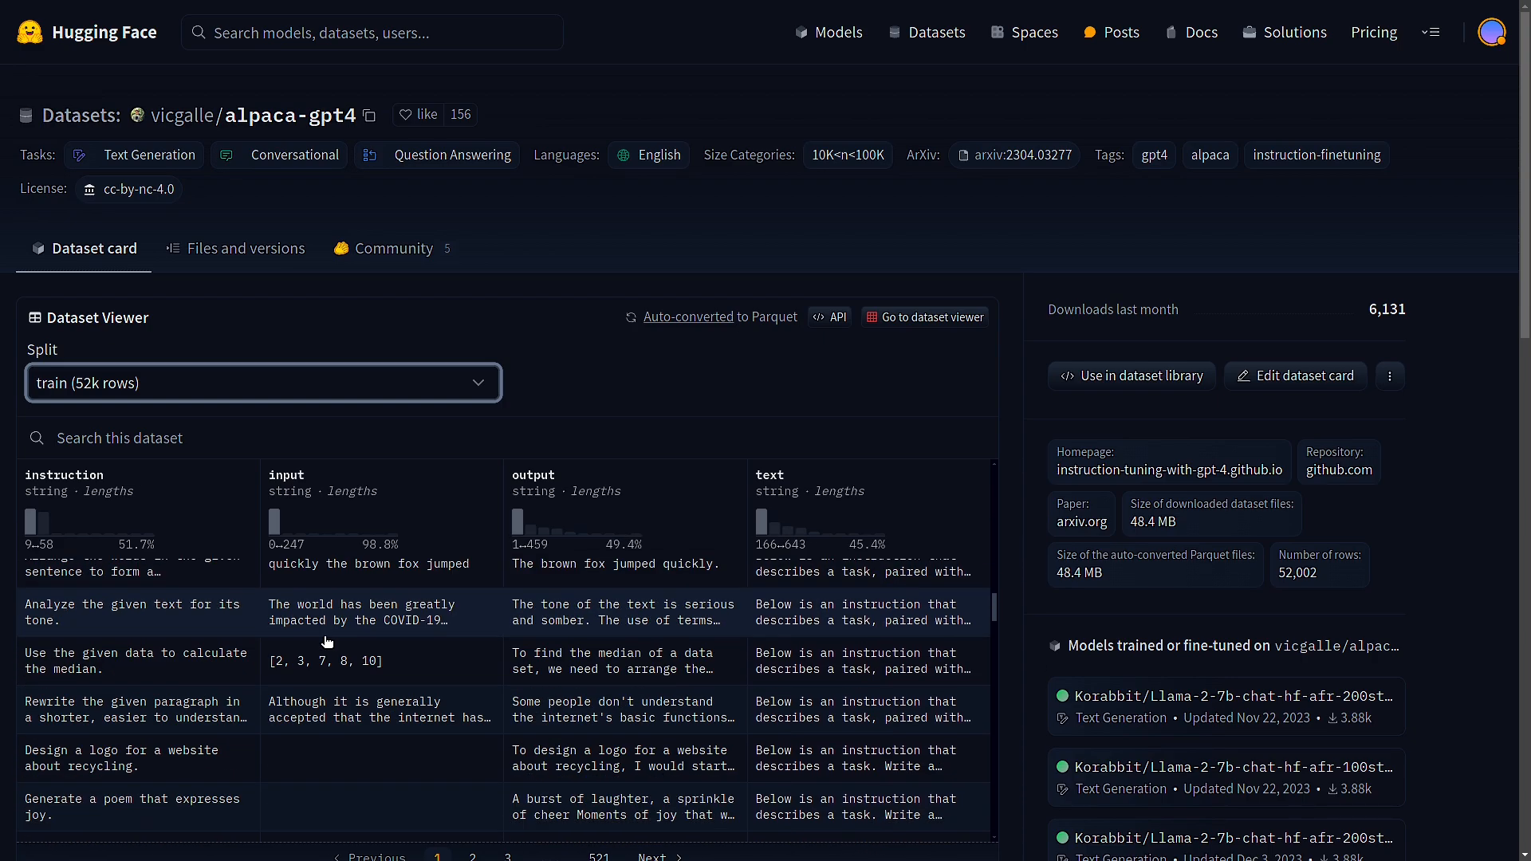
scroll(328, 638, "up", 5)
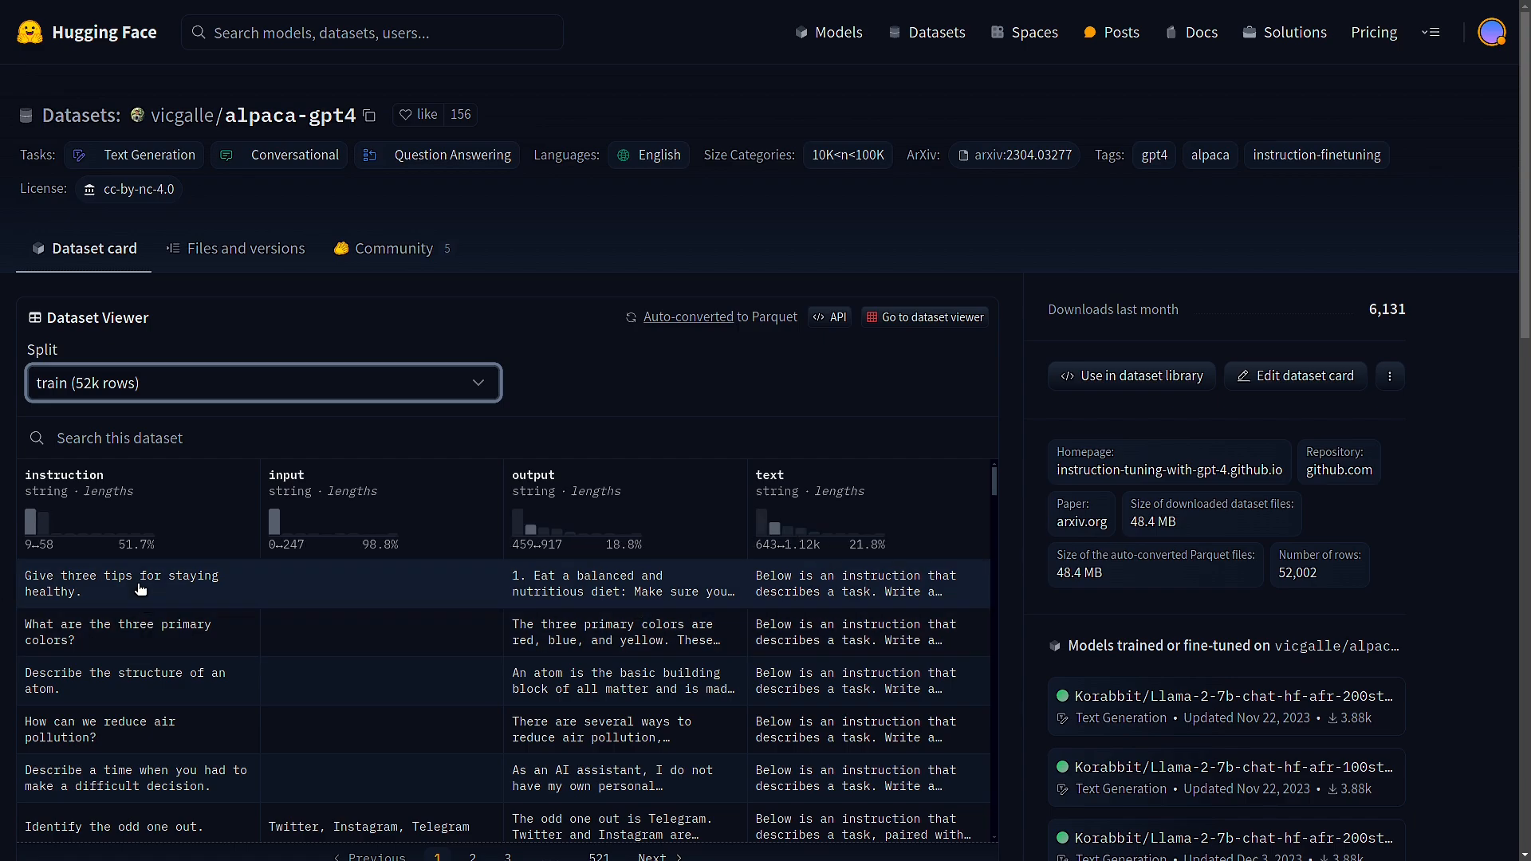
- Switch back to Monster API and review the dataset preparation settings and the instruction and response placeholders in the prompt configuration
key("ctrl+Tab")
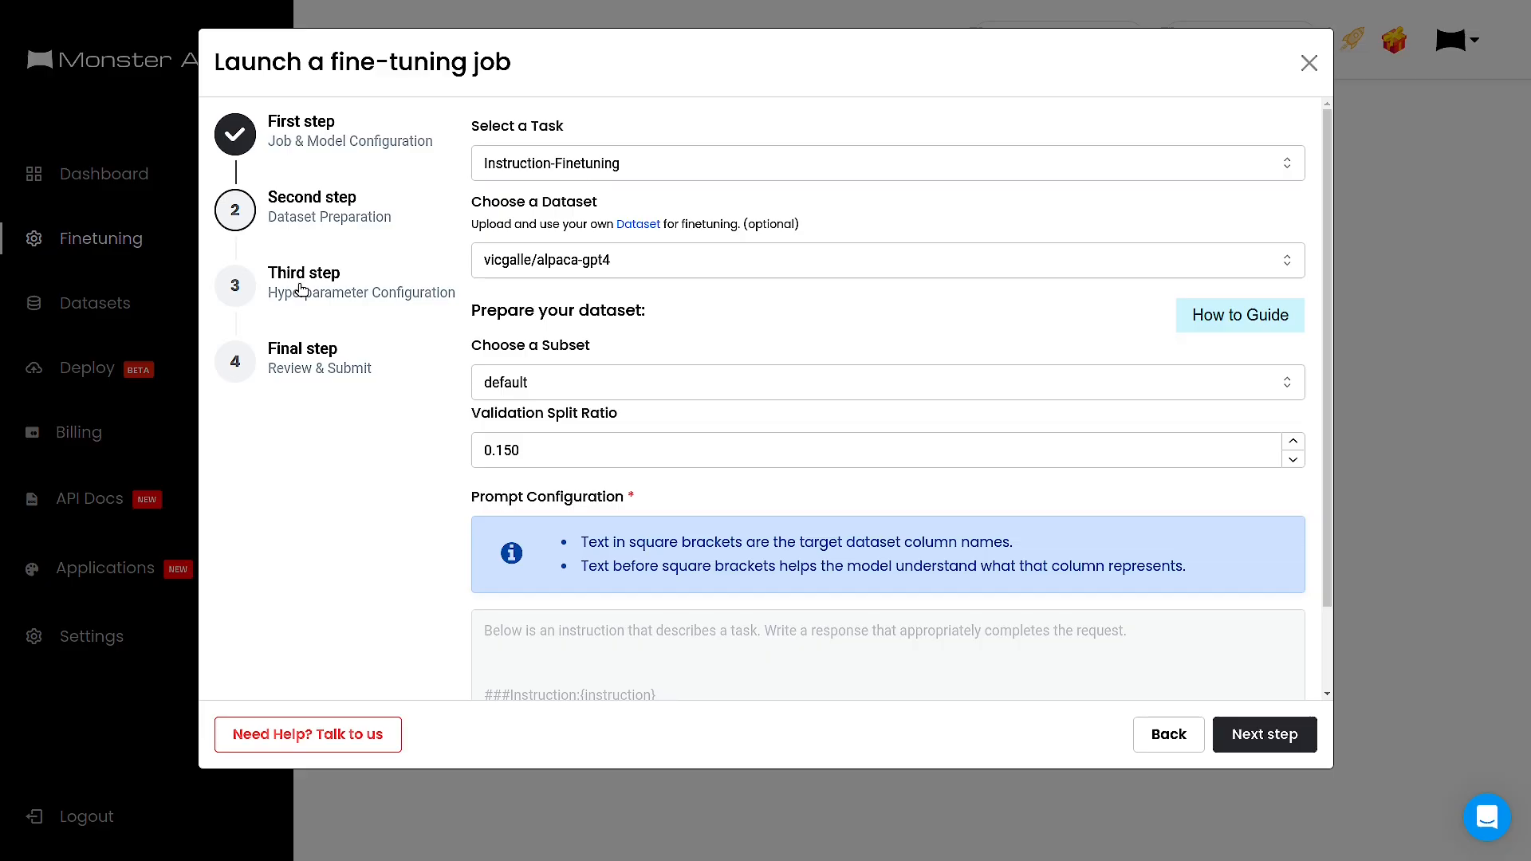
scroll(1326, 592, "down", 2)
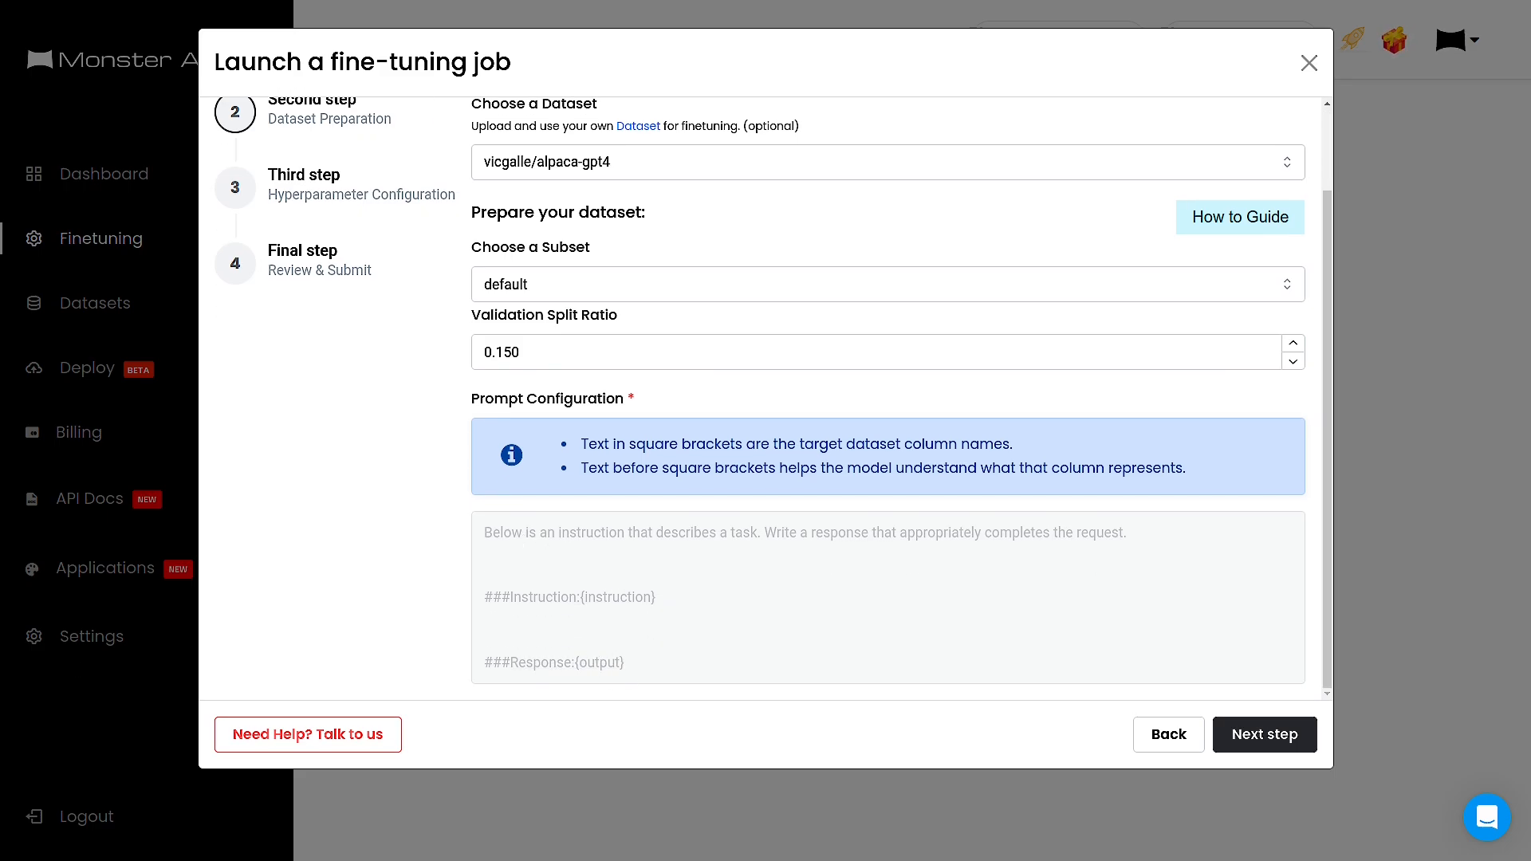
scroll(1254, 600, "up", 2)
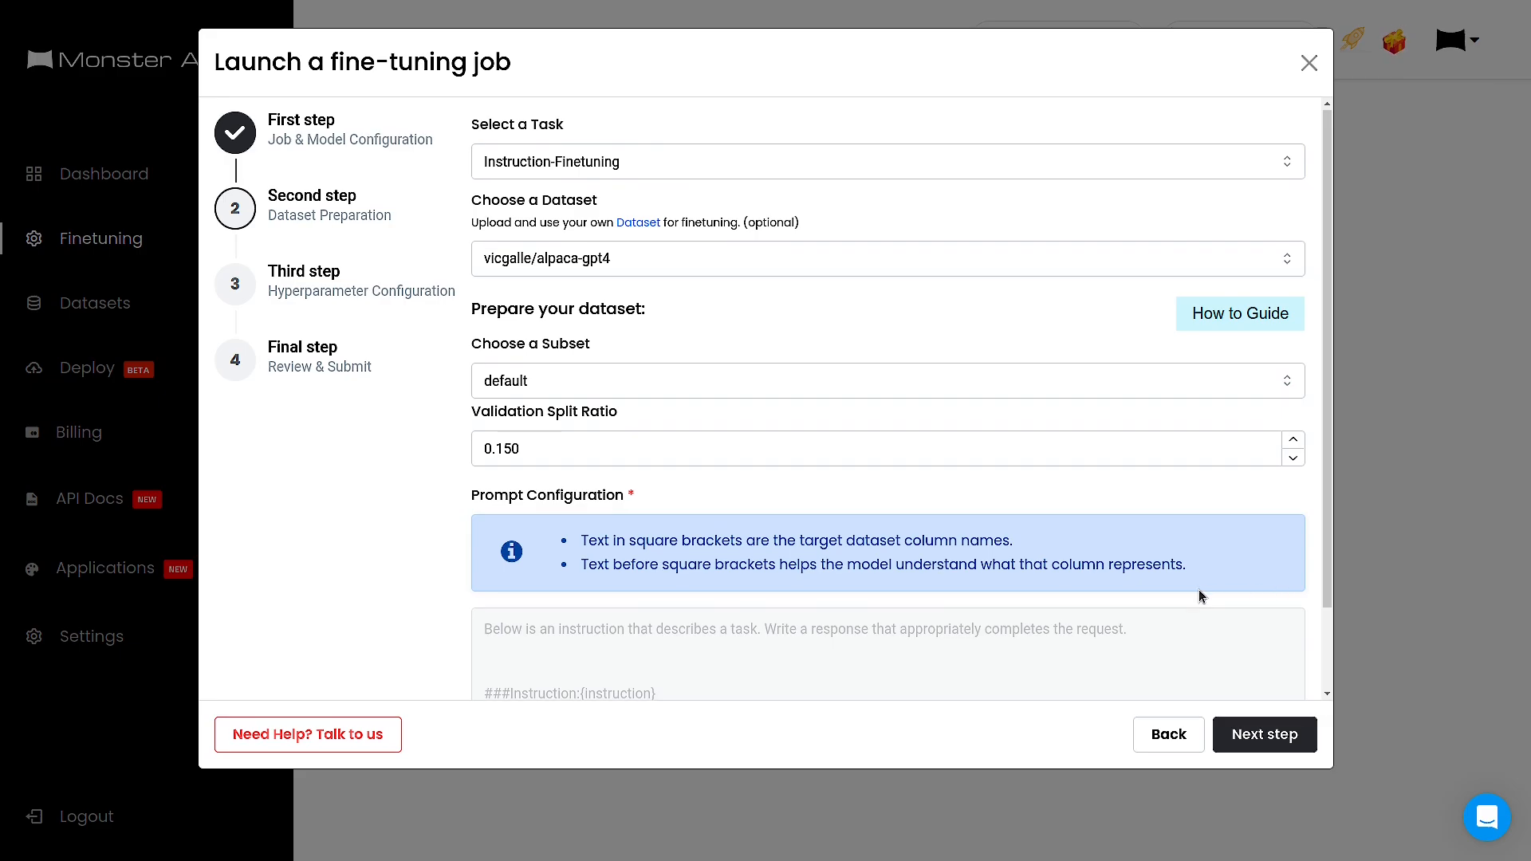
scroll(1198, 591, "down", 2)
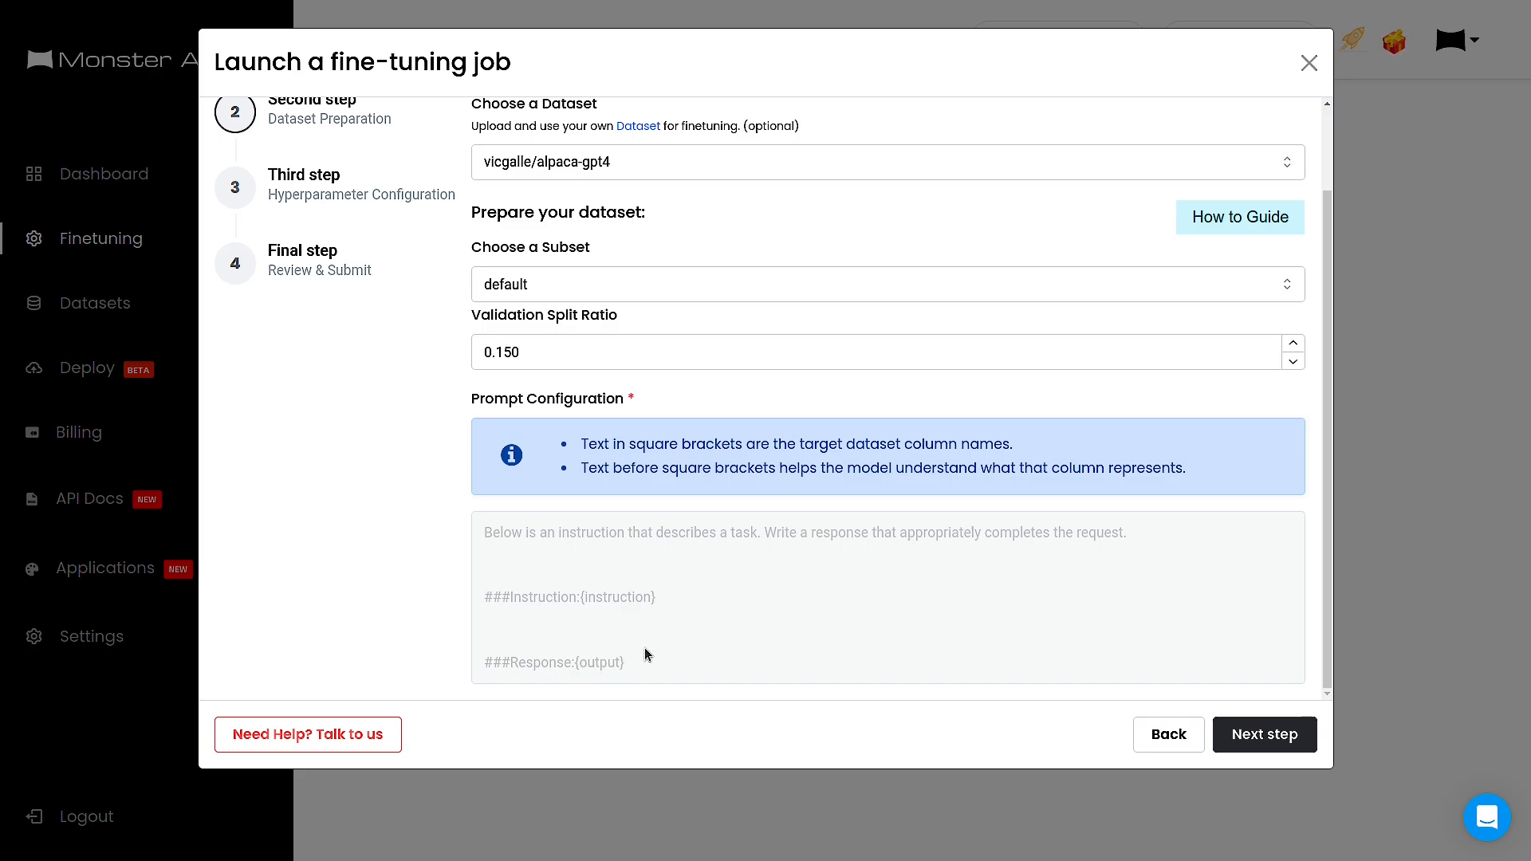
scroll(662, 648, "up", 2)
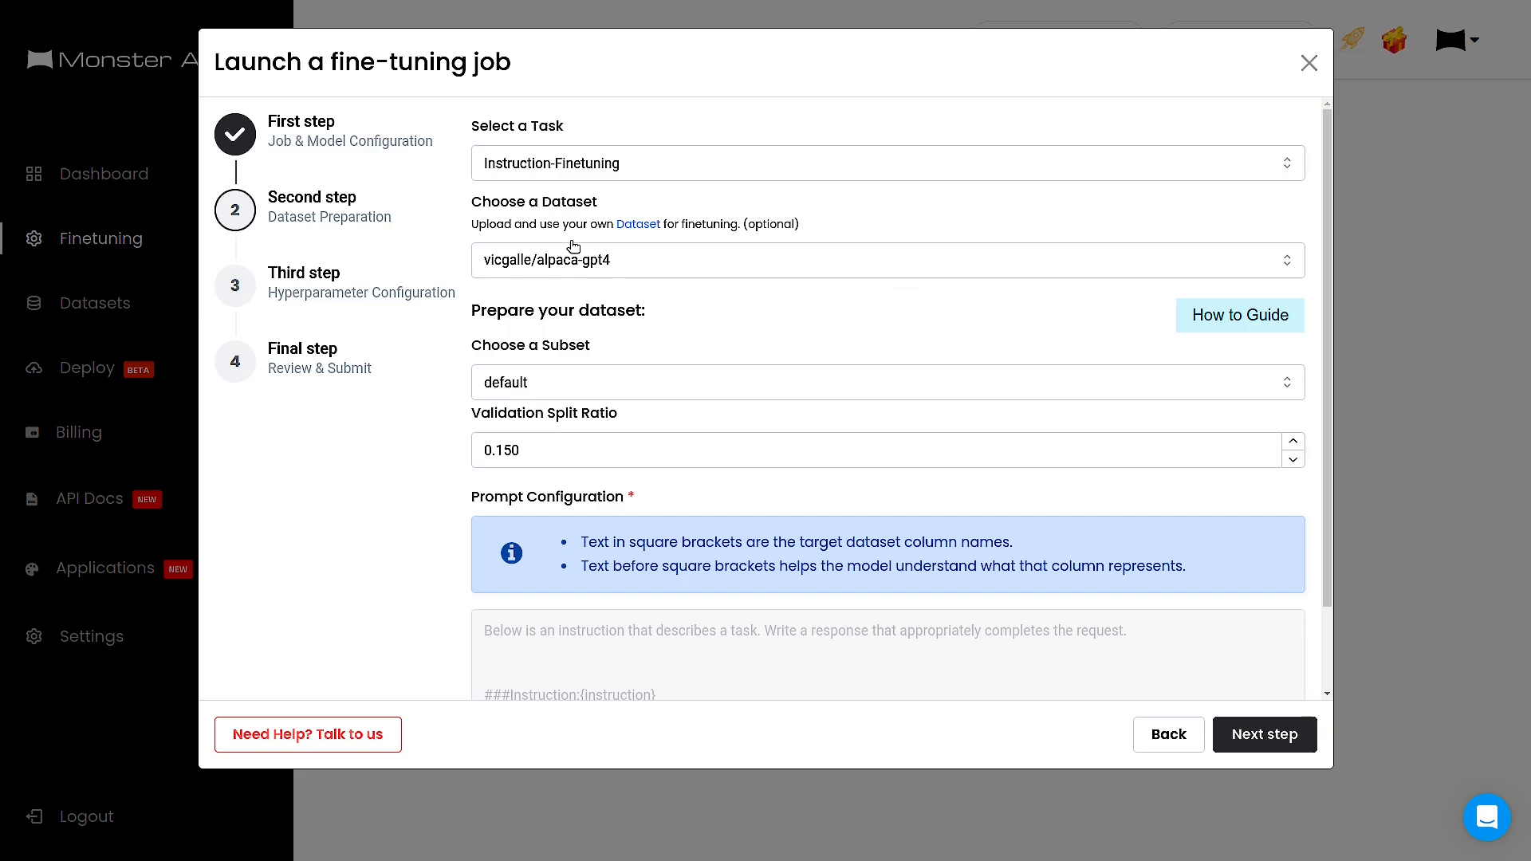
scroll(695, 648, "down", 2)
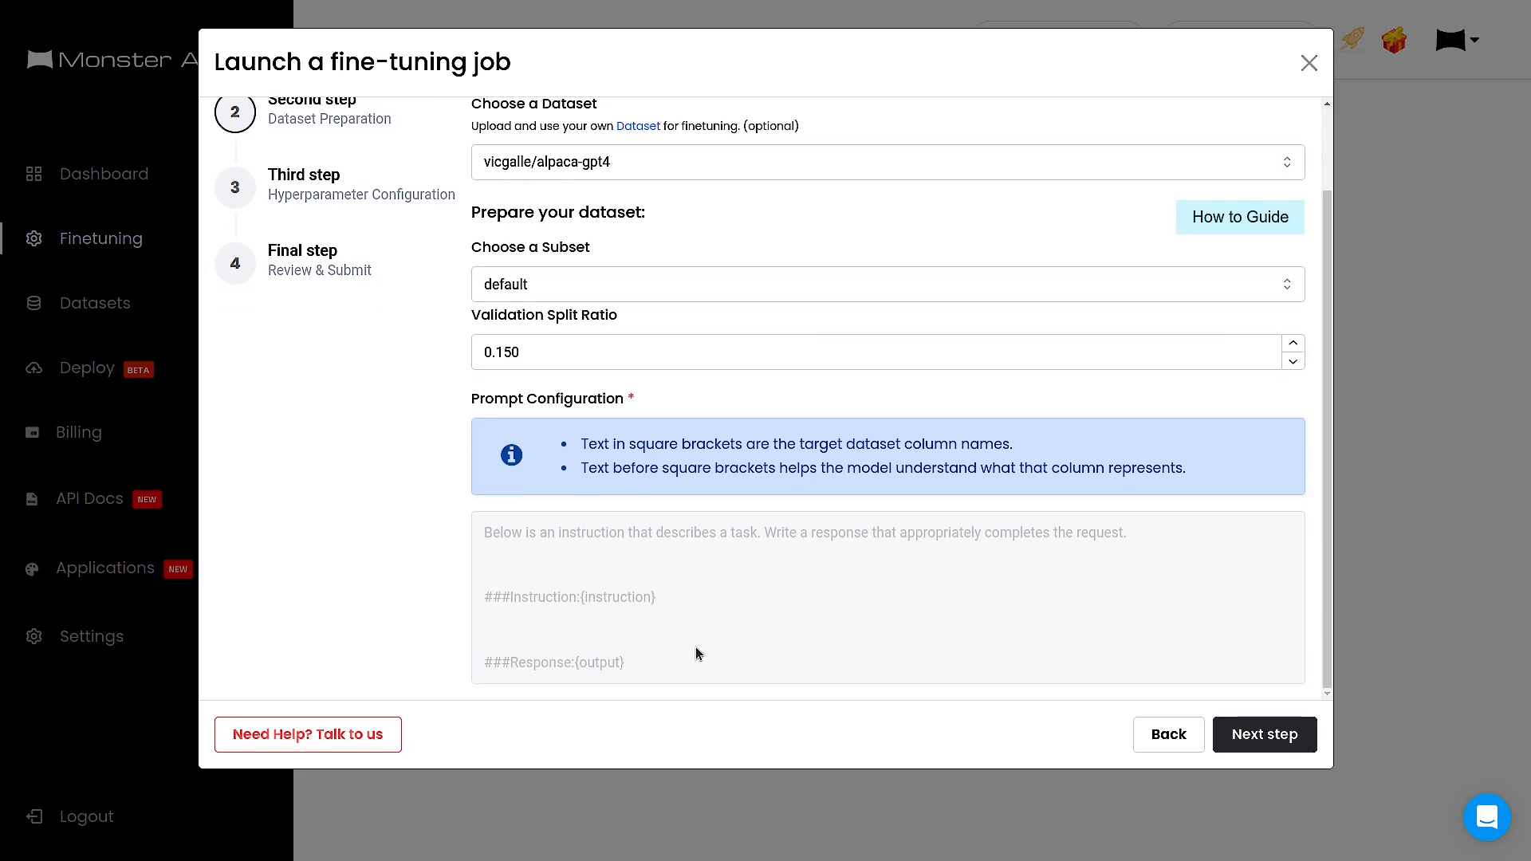
- Try the other dataset option and examine the editable column placeholders in its prompt configuration
left_click(781, 165)
left_click(529, 398)
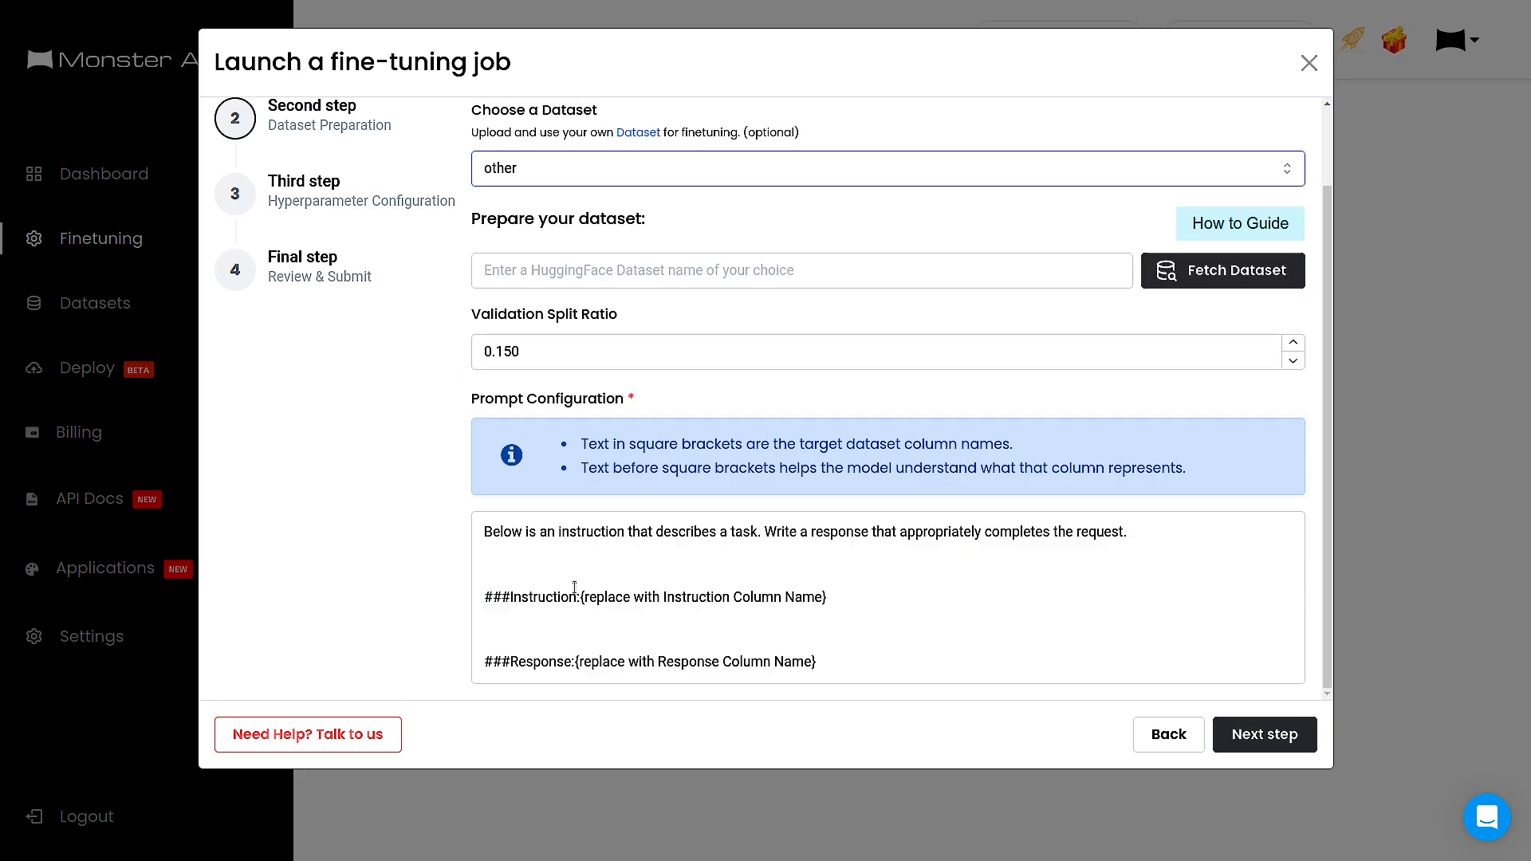
left_click_drag(588, 598, 702, 604)
left_click(654, 638)
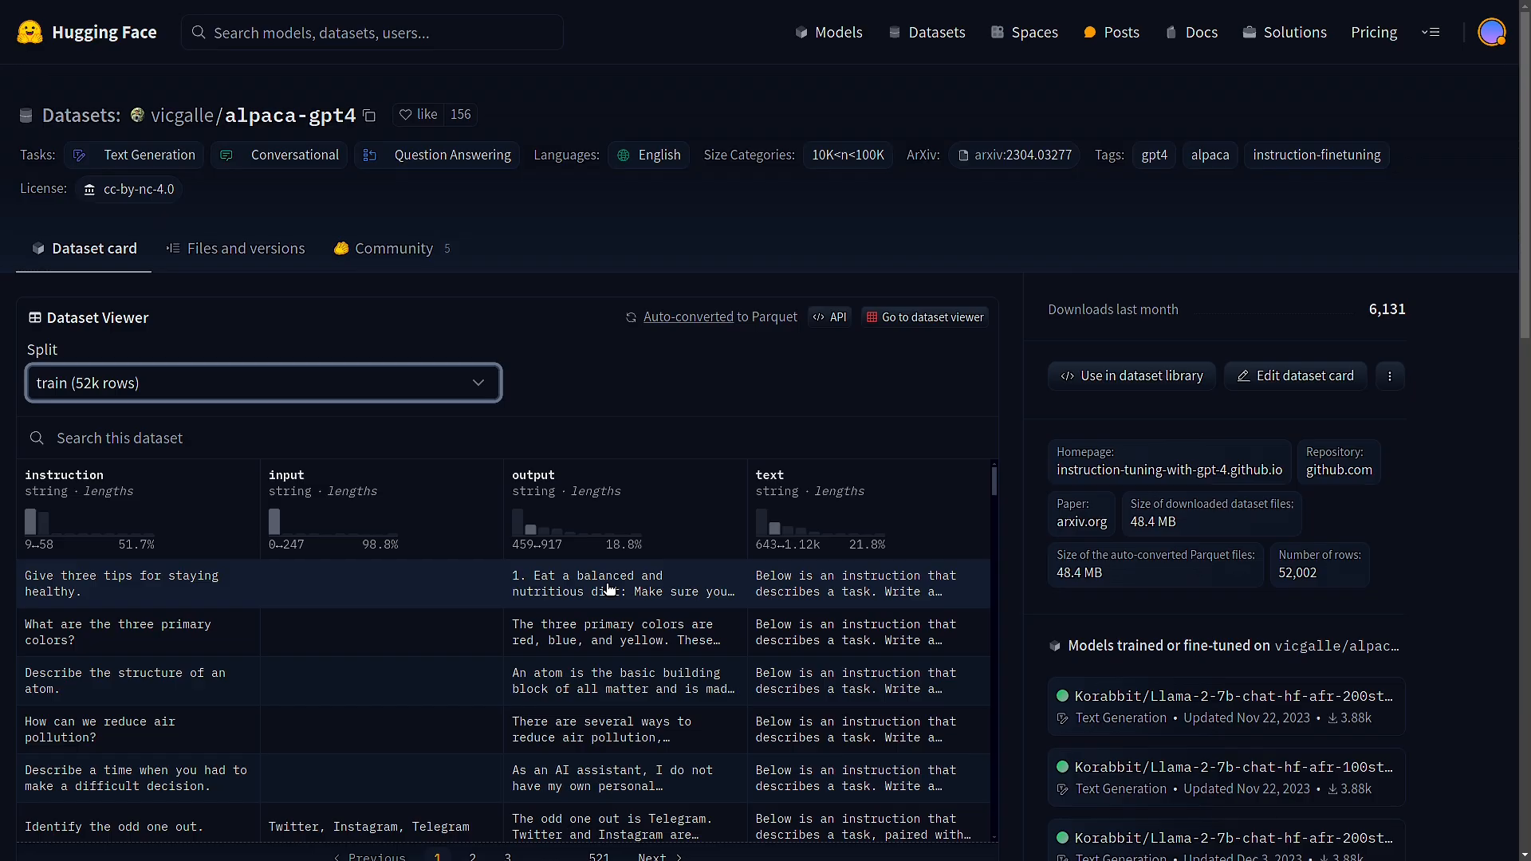
- Copy the instruction column name from the Hugging Face dataset page and replace the Instruction placeholder text in Monster API's prompt configuration with it
left_click_drag(217, 120, 356, 104)
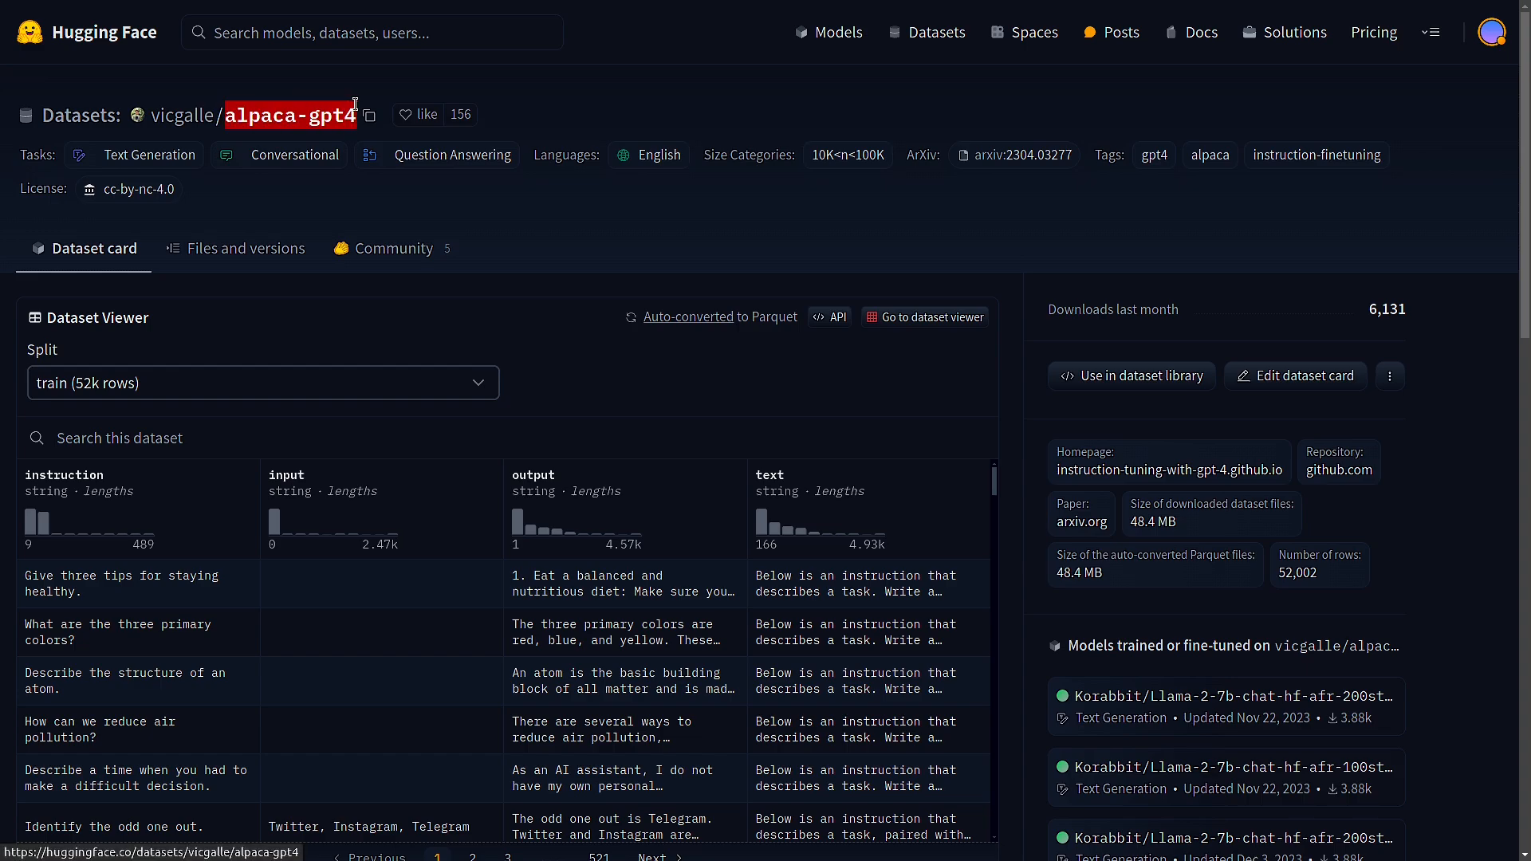
left_click(51, 477)
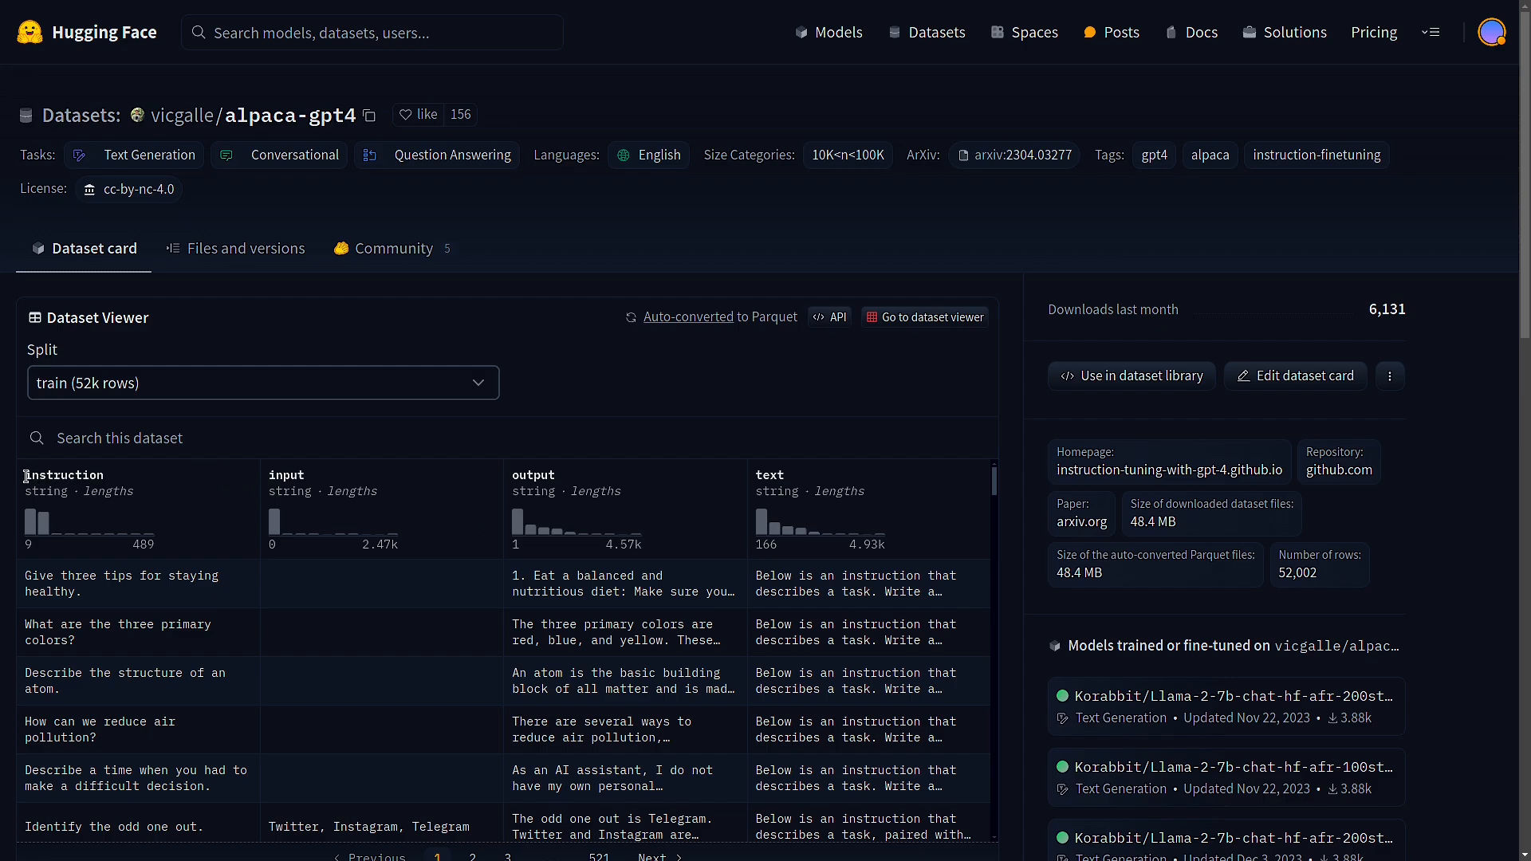
left_click_drag(26, 477, 103, 470)
key("ctrl+c")
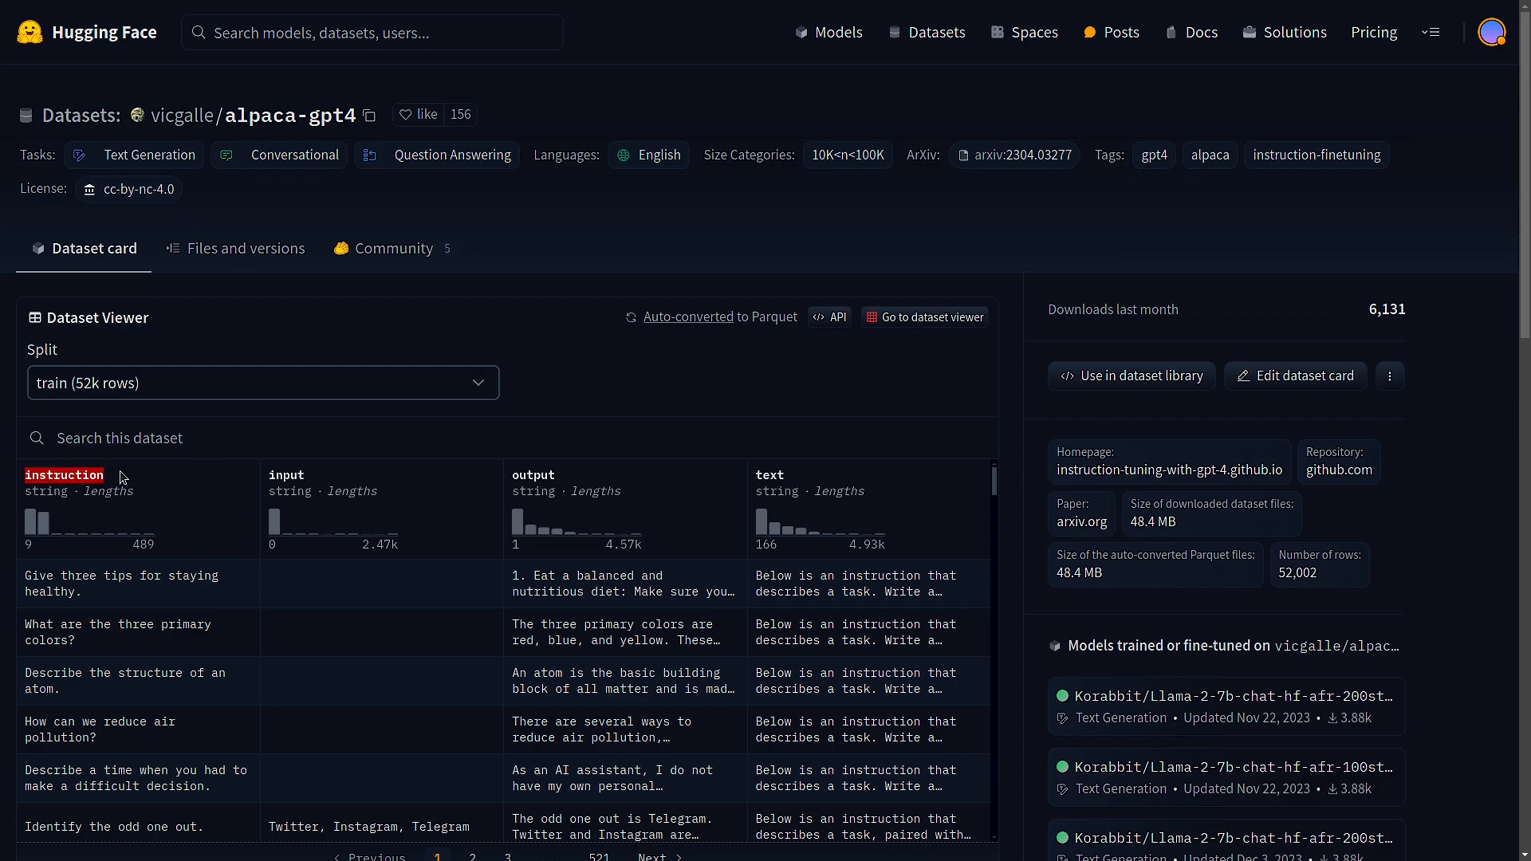
key("ctrl+Tab")
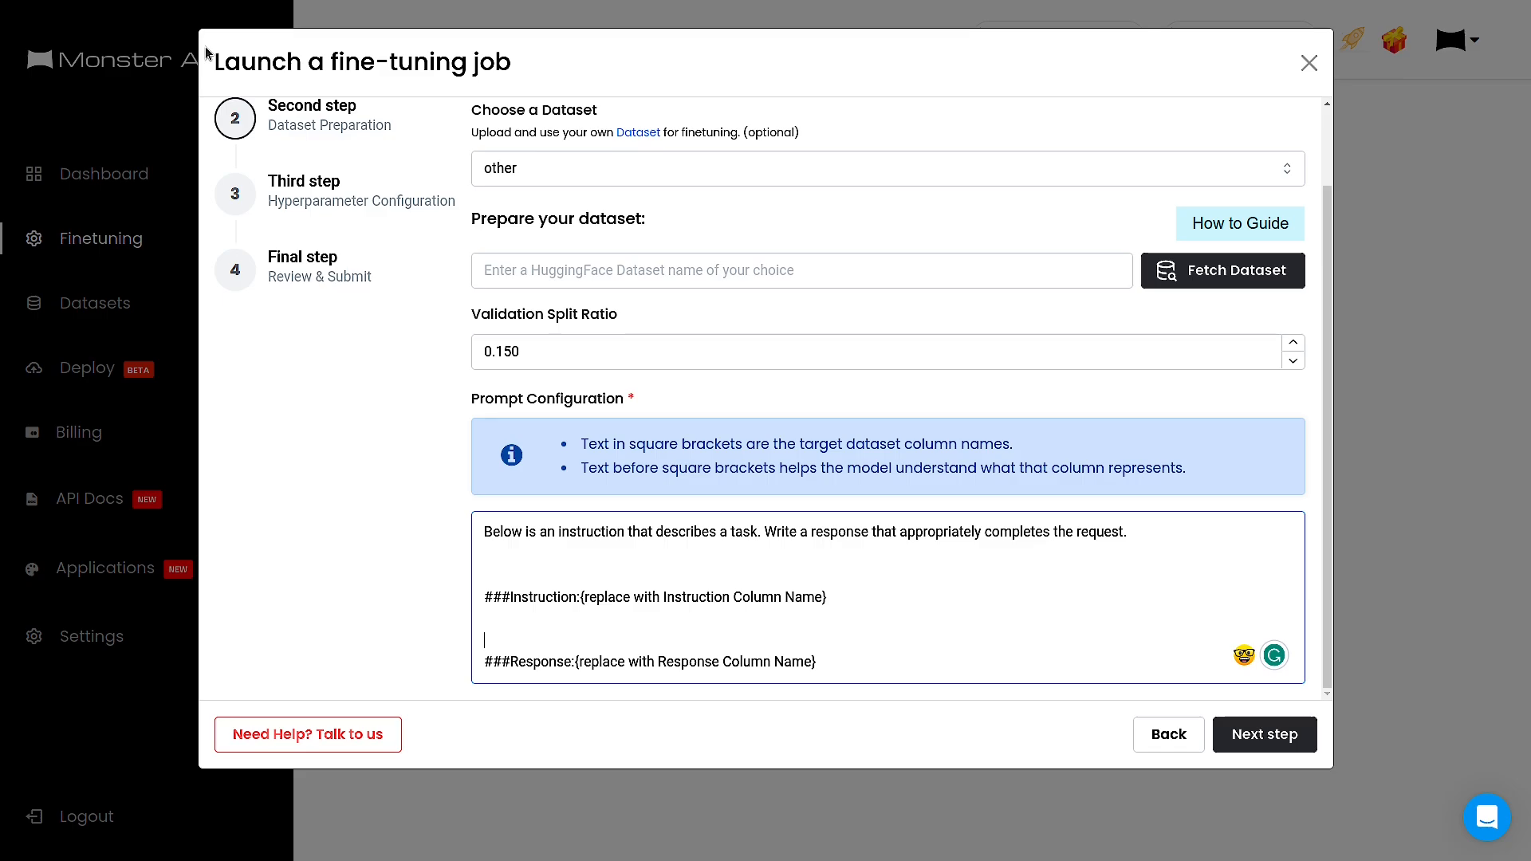
left_click_drag(587, 603, 817, 600)
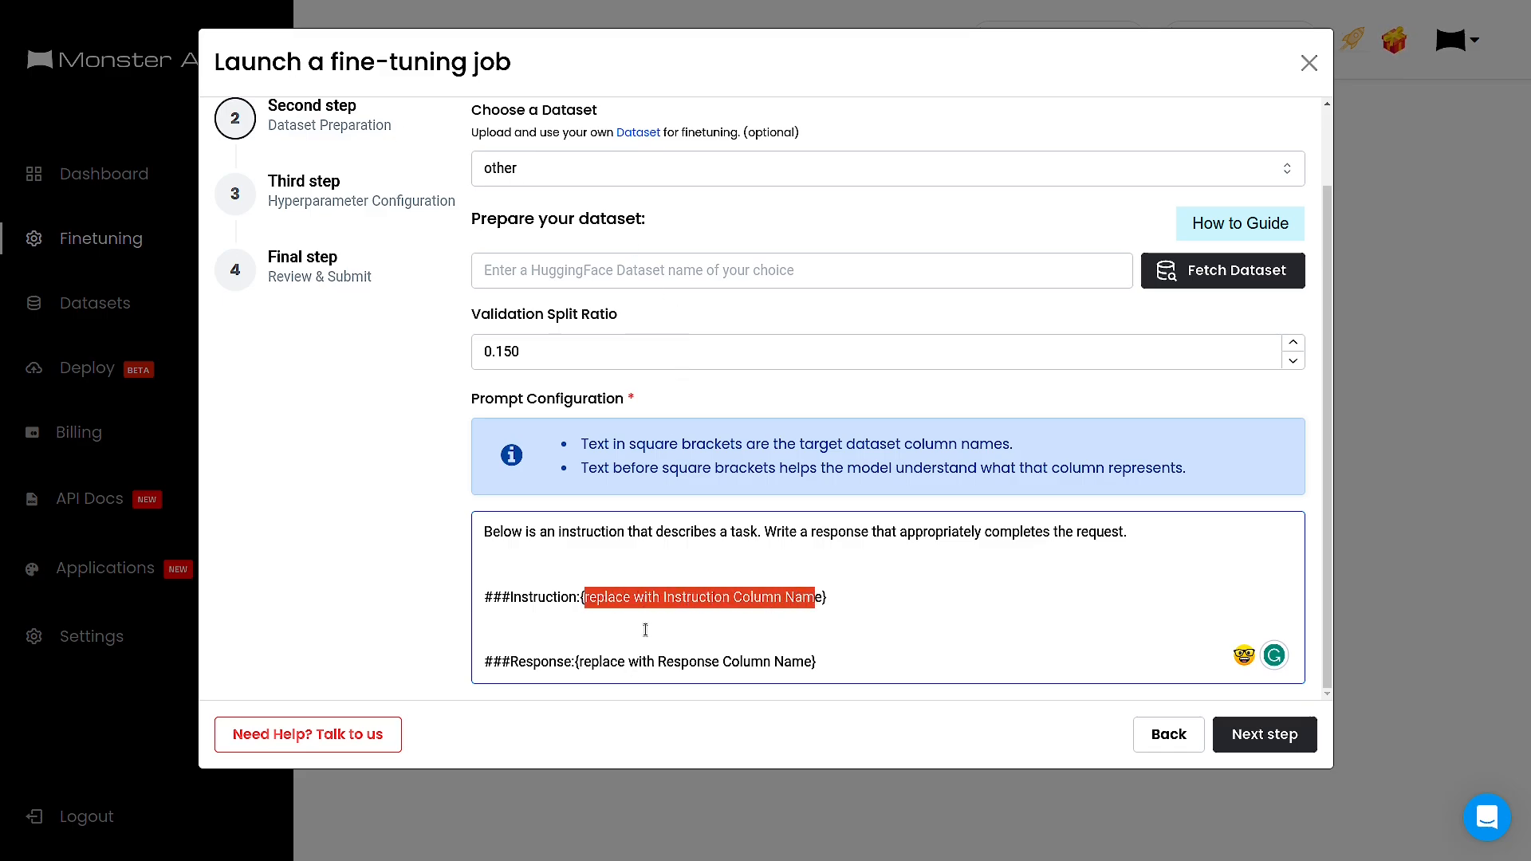
left_click(832, 616)
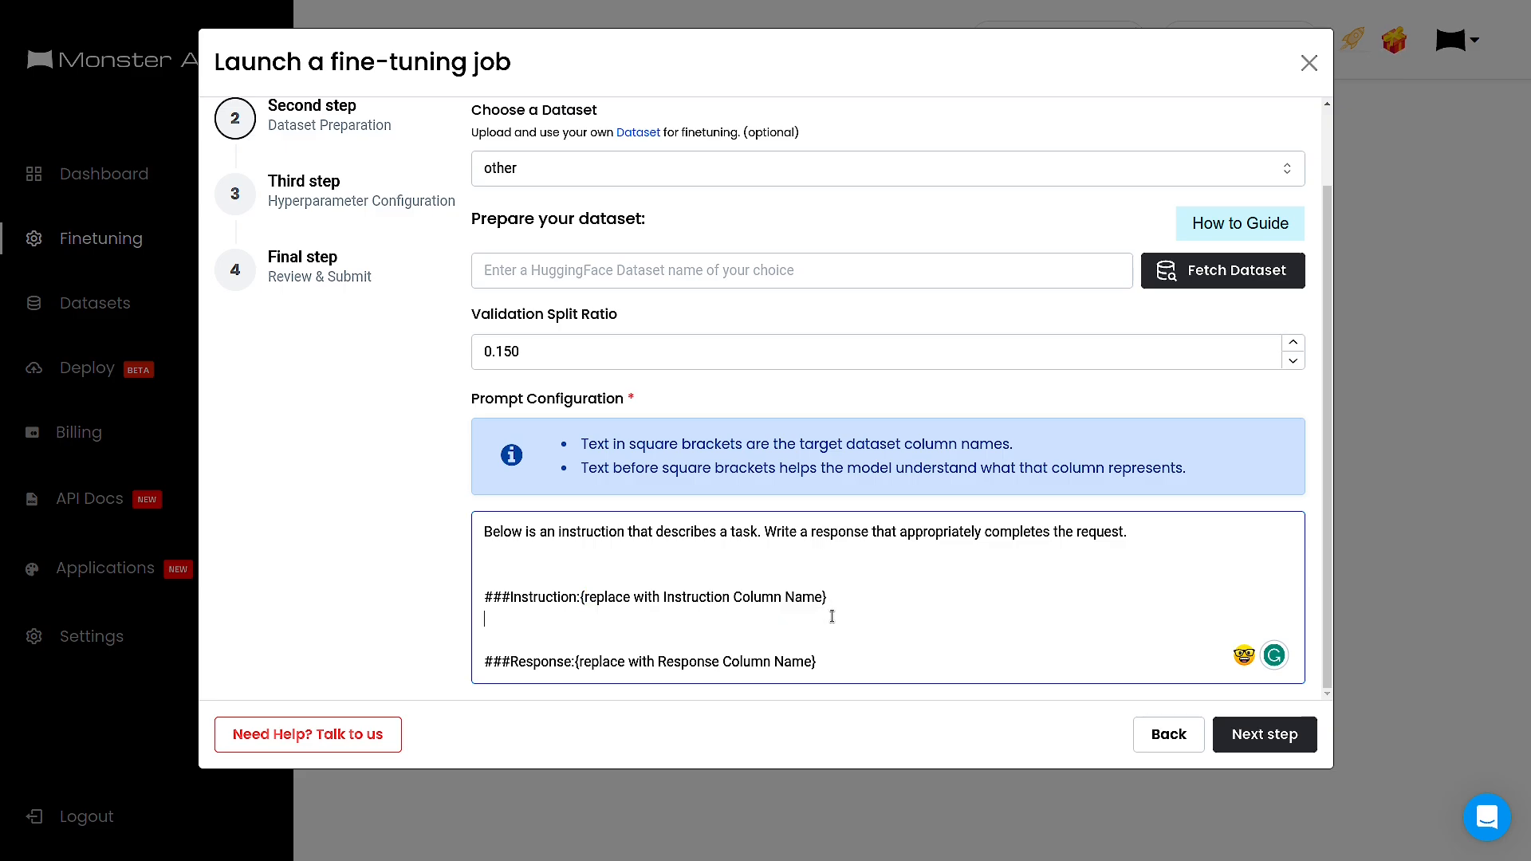
left_click_drag(822, 598, 584, 597)
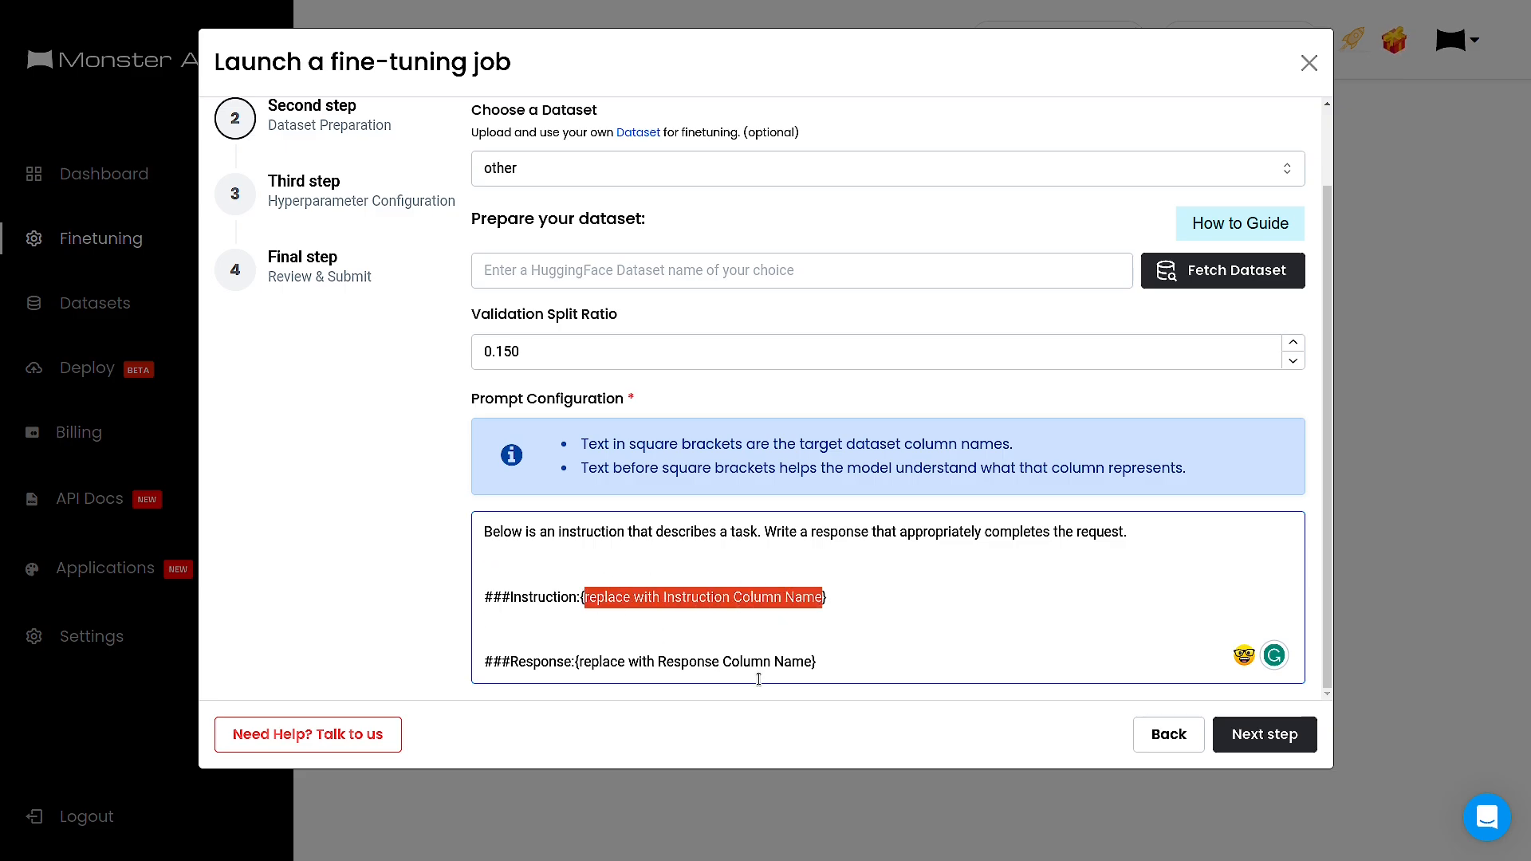
key("ctrl+v")
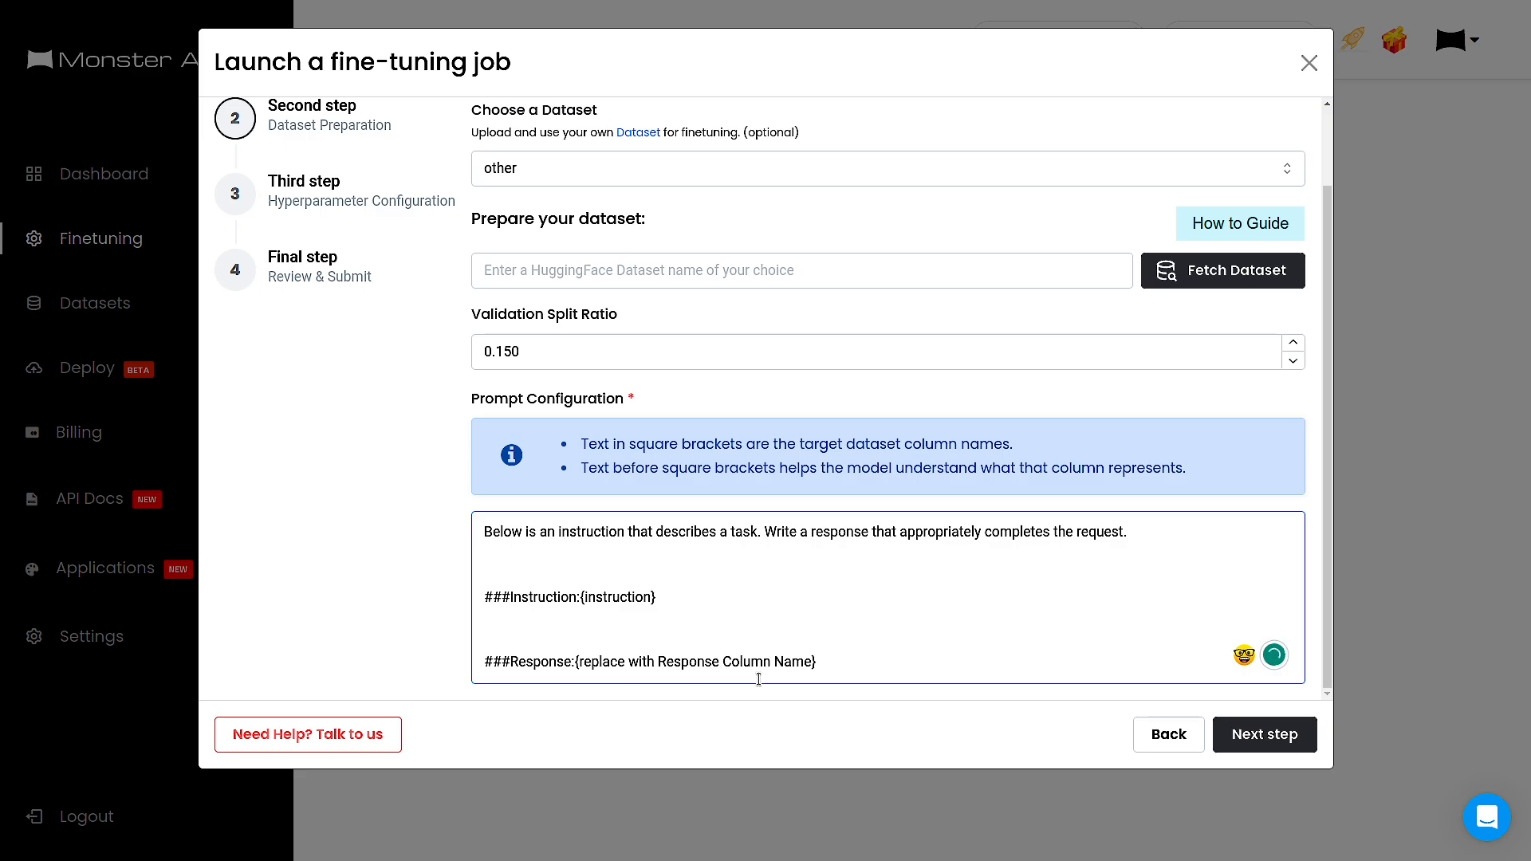
- Look up the output column on the Hugging Face dataset page and replace the Response placeholder text in Monster API's prompt with "output"
key("ctrl+Tab")
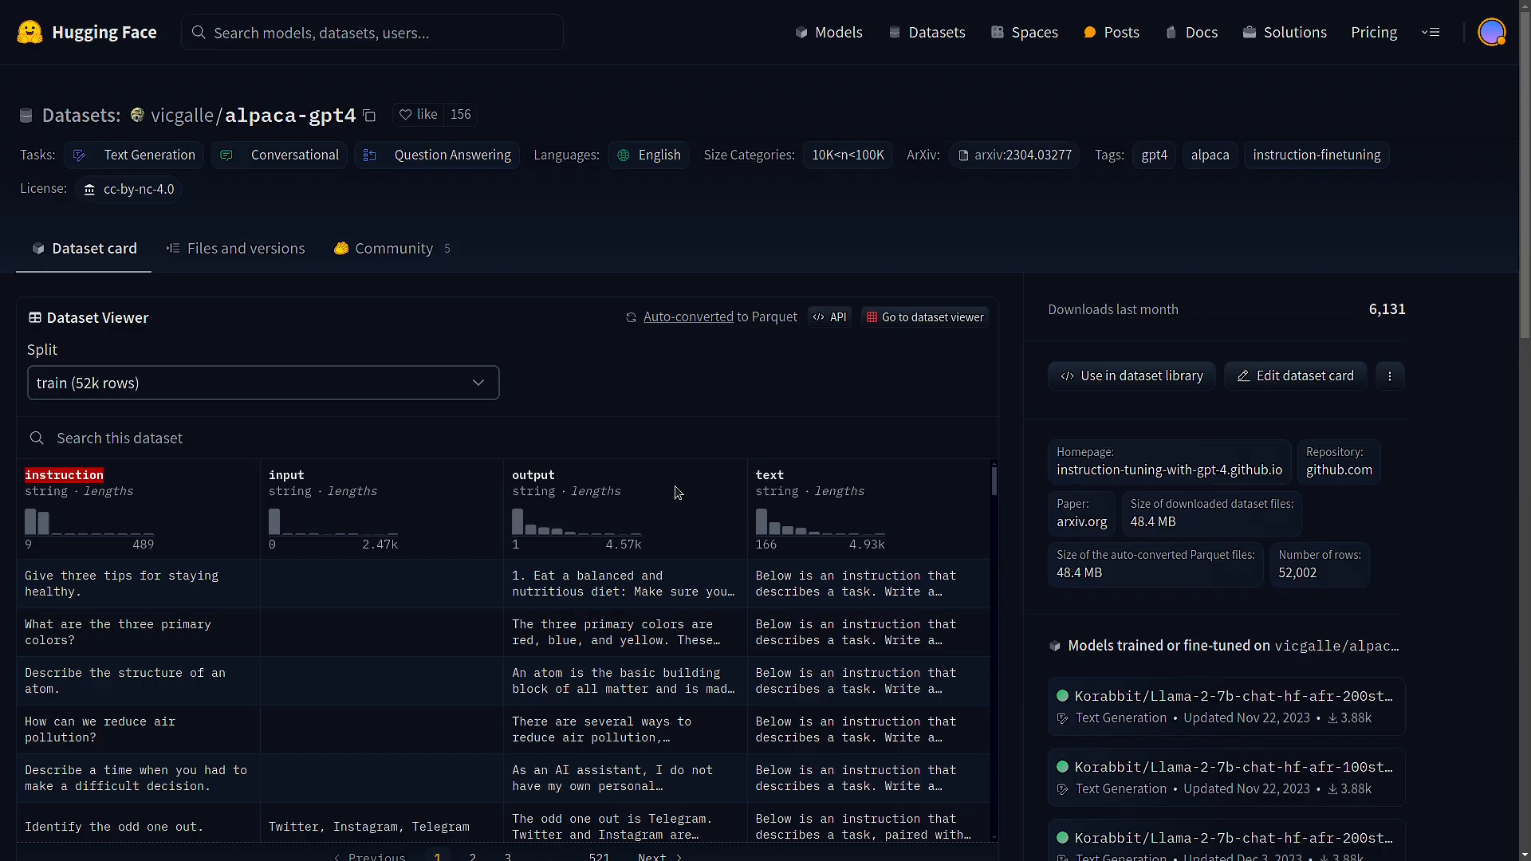
left_click_drag(510, 475, 557, 477)
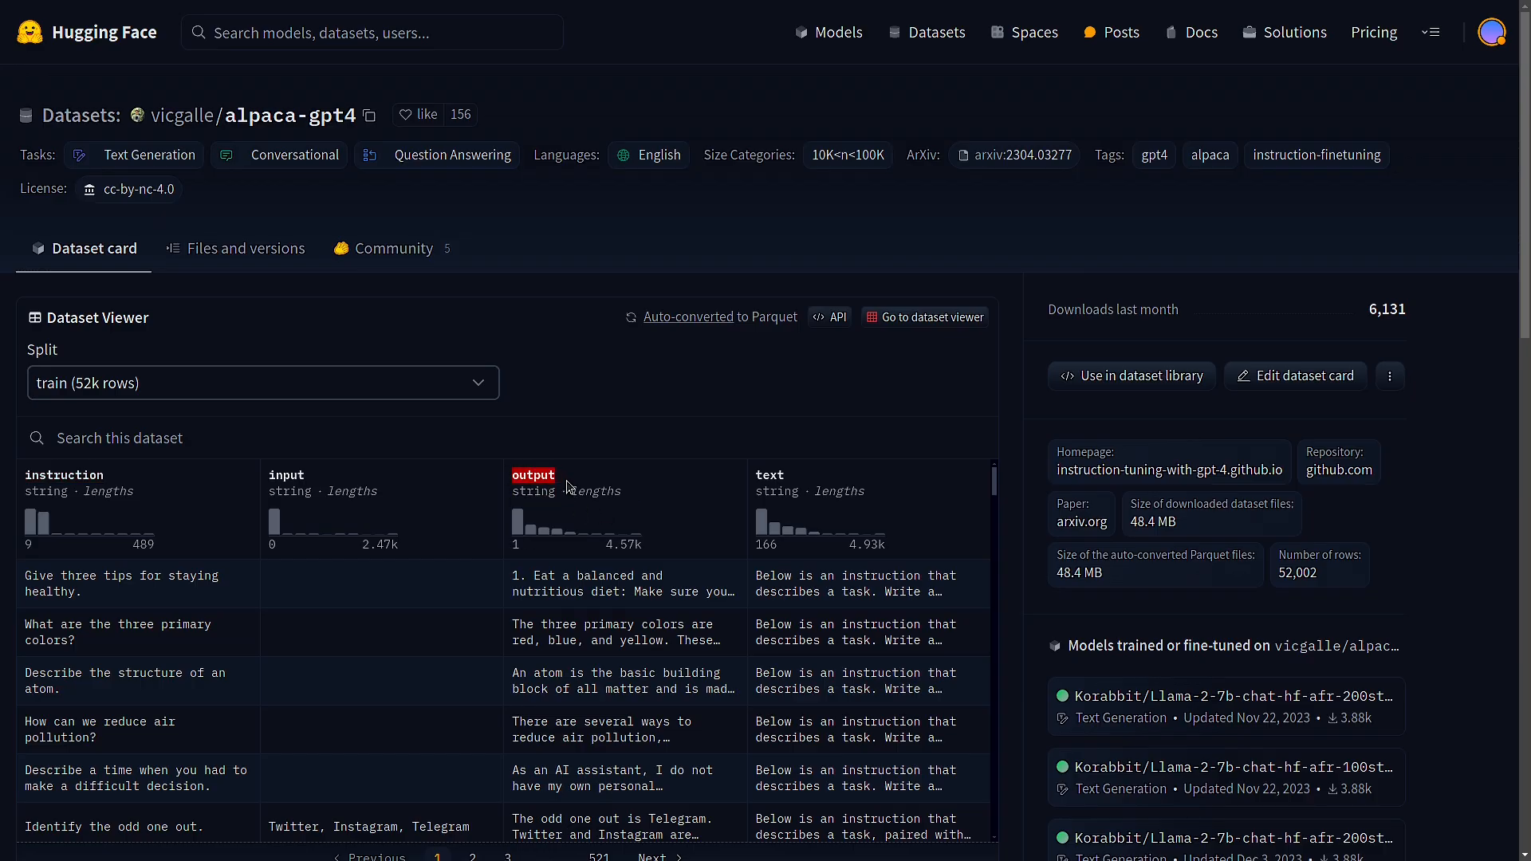
key("ctrl+Tab")
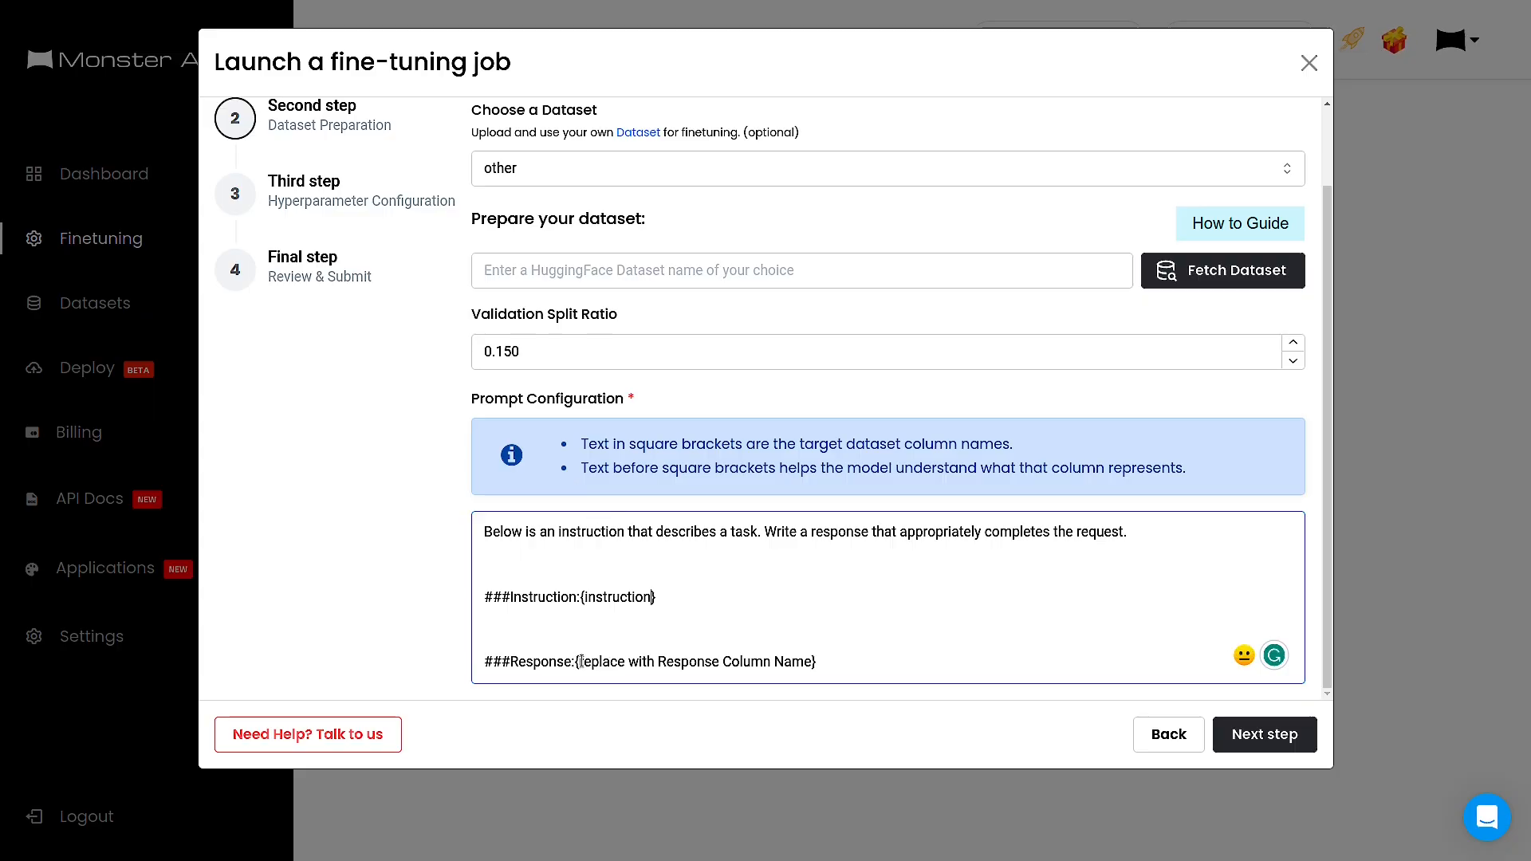
left_click_drag(583, 662, 678, 671)
left_click(678, 675)
left_click_drag(812, 662, 580, 667)
type("output")
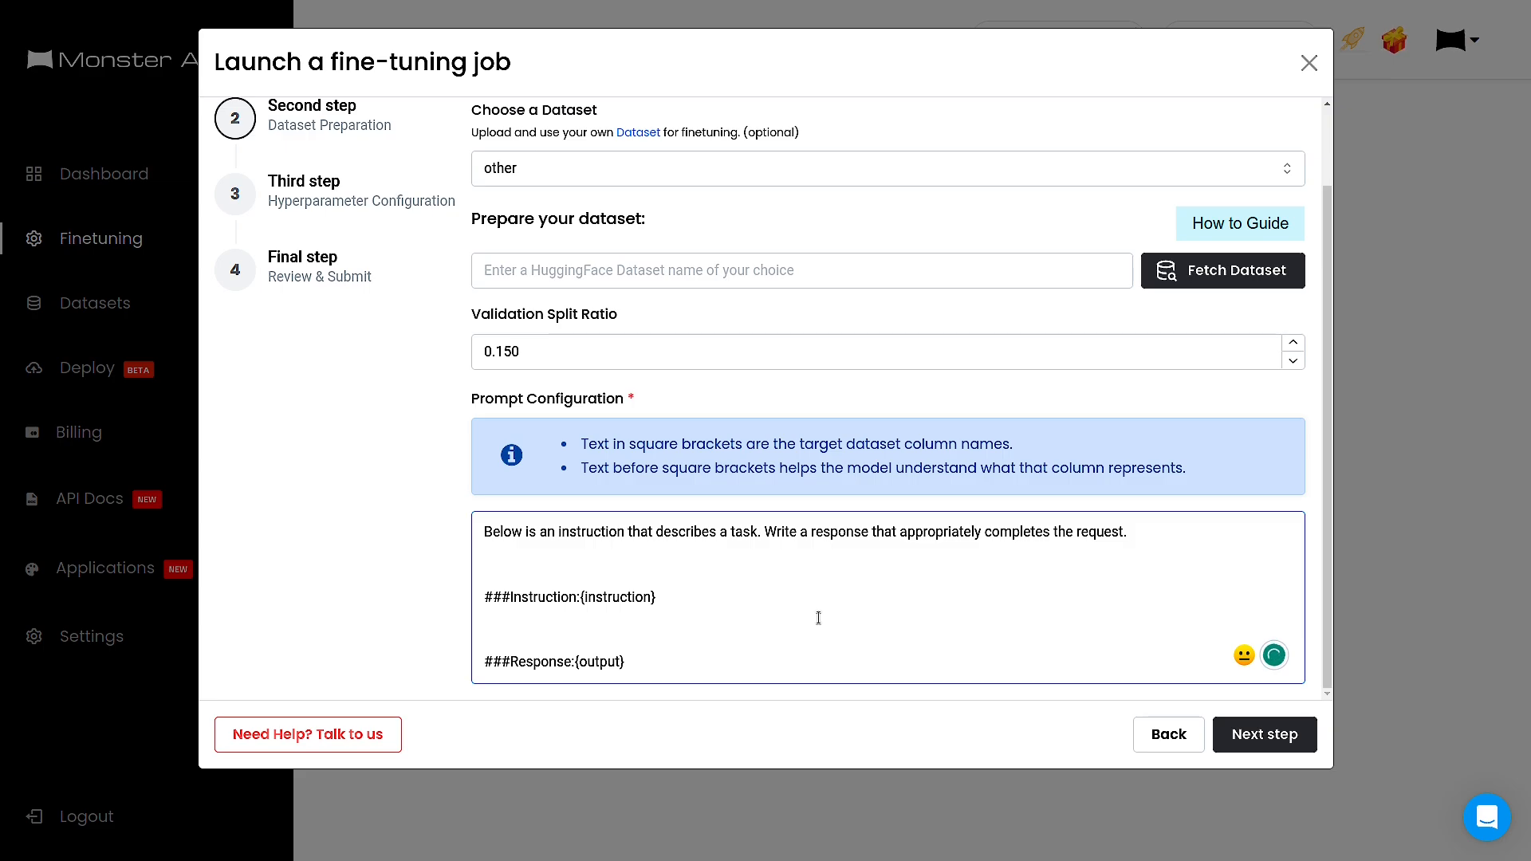
- Set the dataset back to vicgalle/alpaca-gpt4 and review its subset, validation split and preset prompt configuration
scroll(819, 619, "up", 1)
left_click(774, 262)
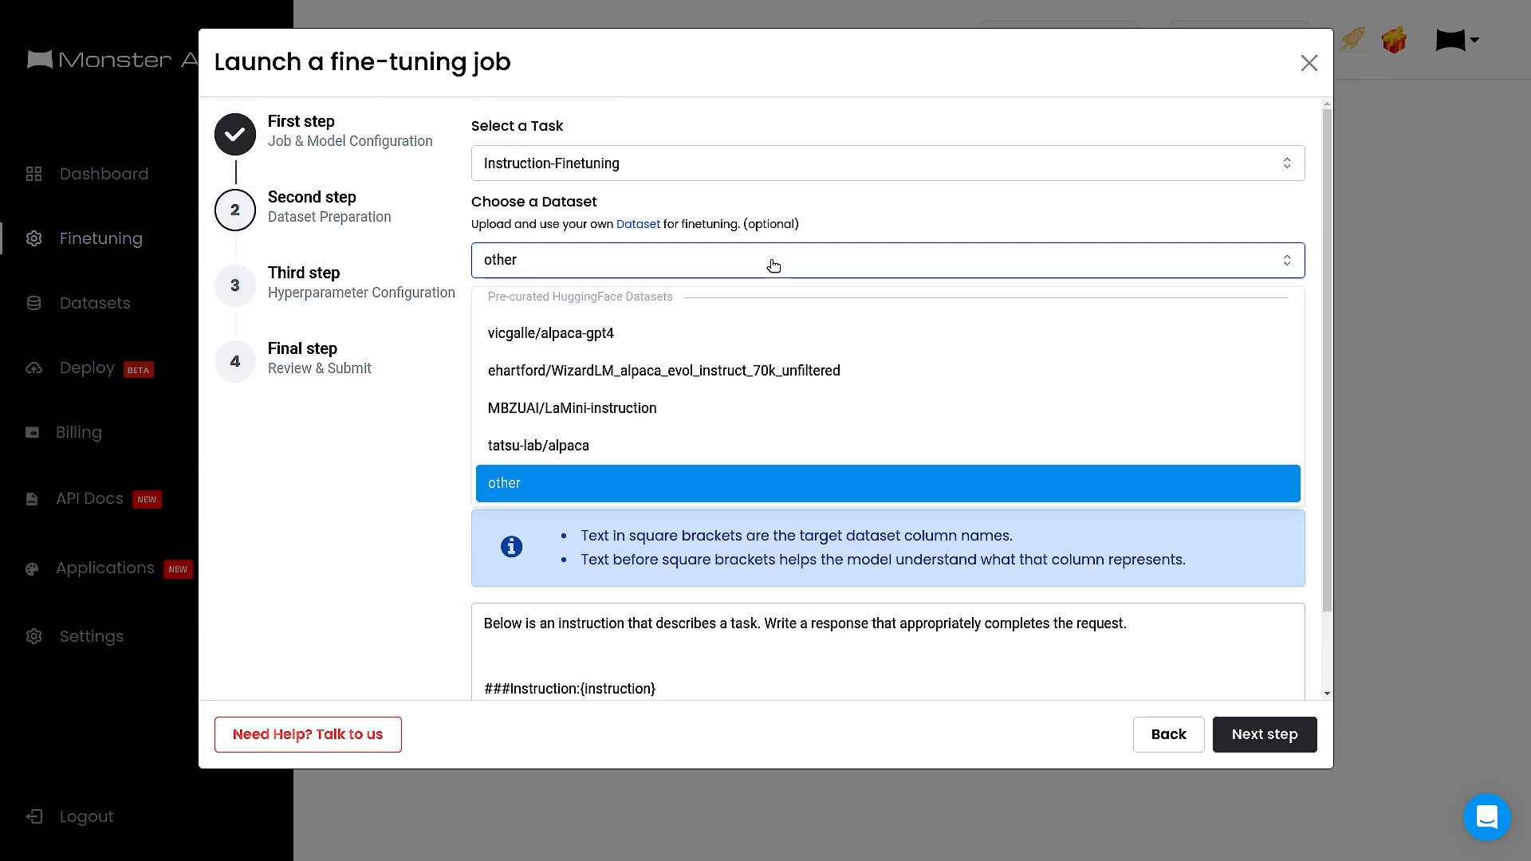
left_click(648, 335)
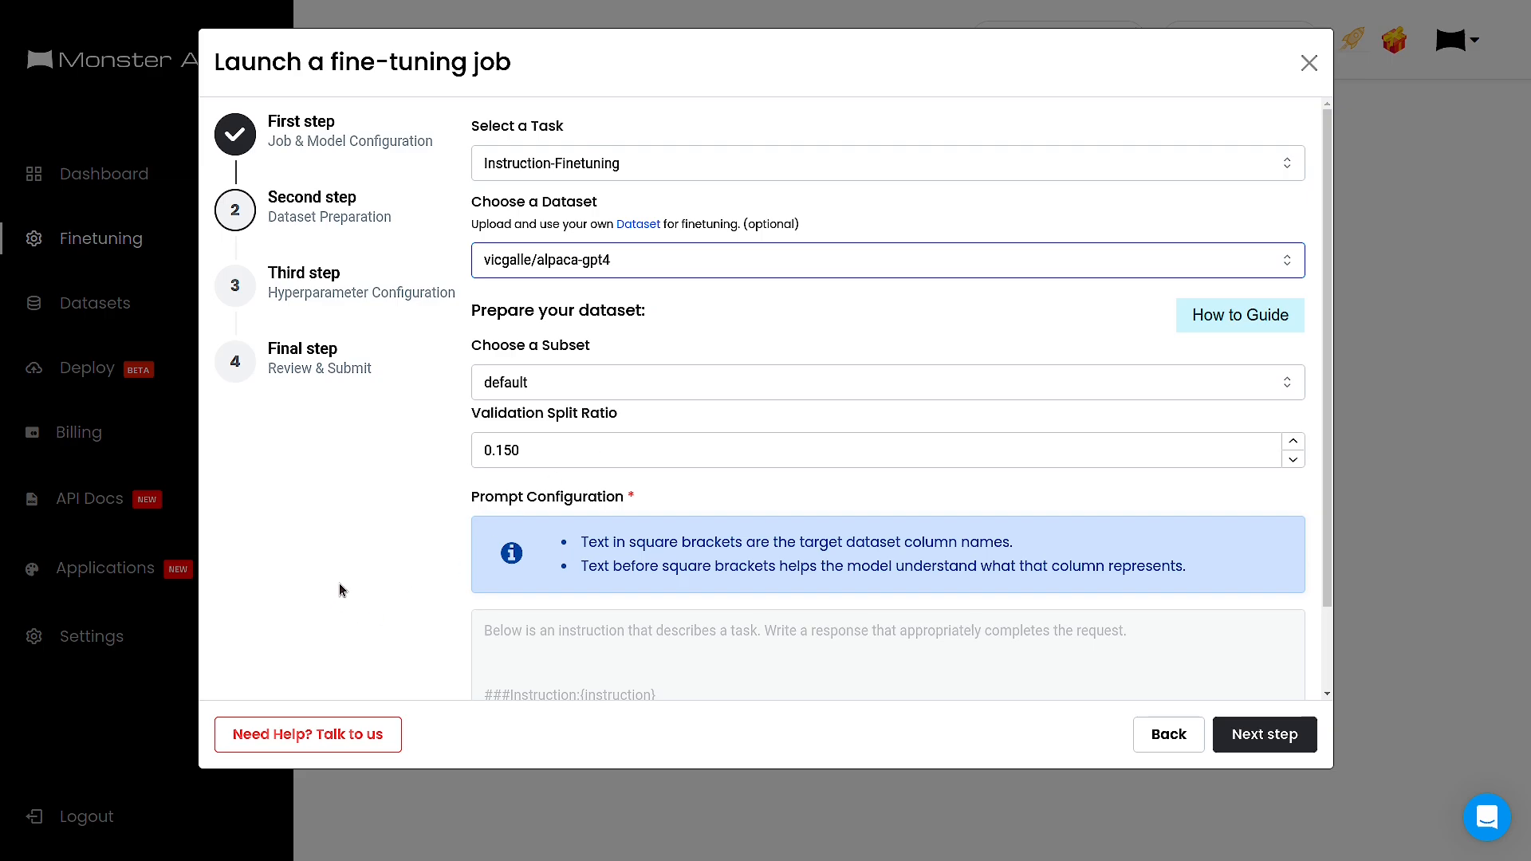
scroll(718, 601, "down", 1)
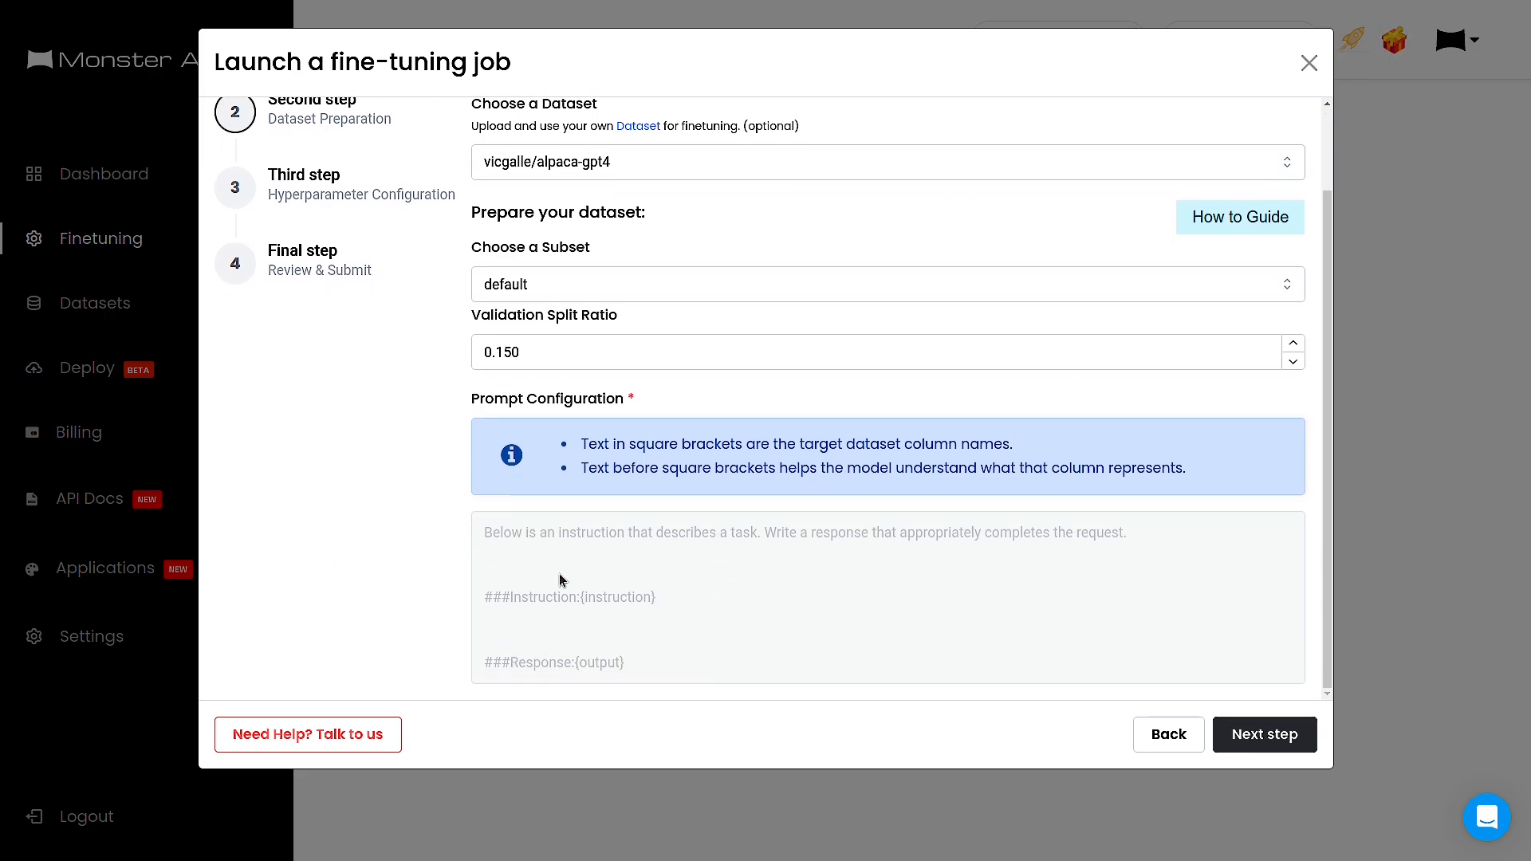
scroll(638, 386, "up", 1)
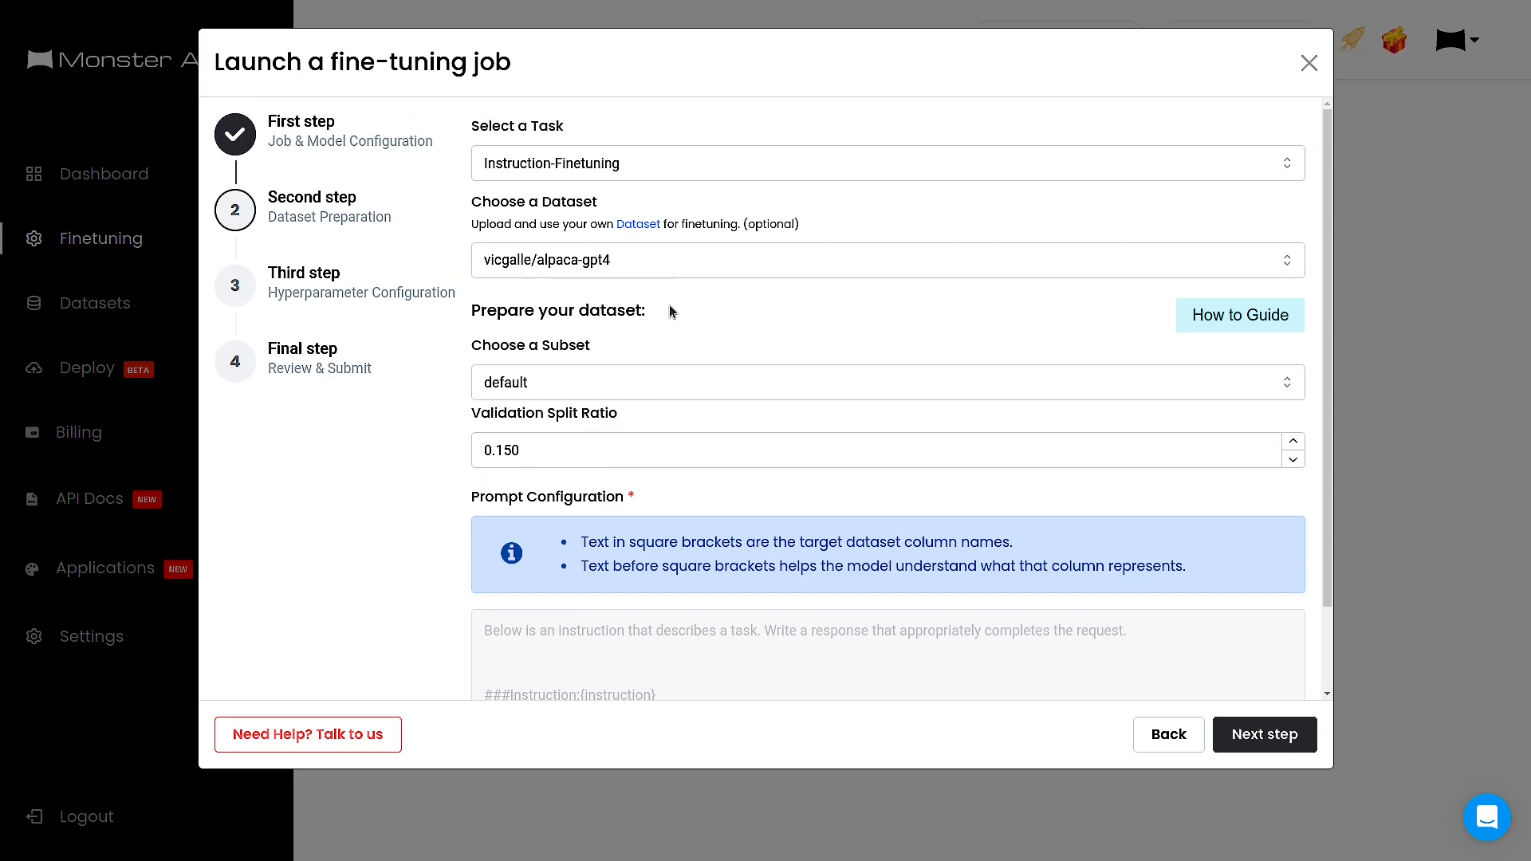
scroll(670, 310, "down", 1)
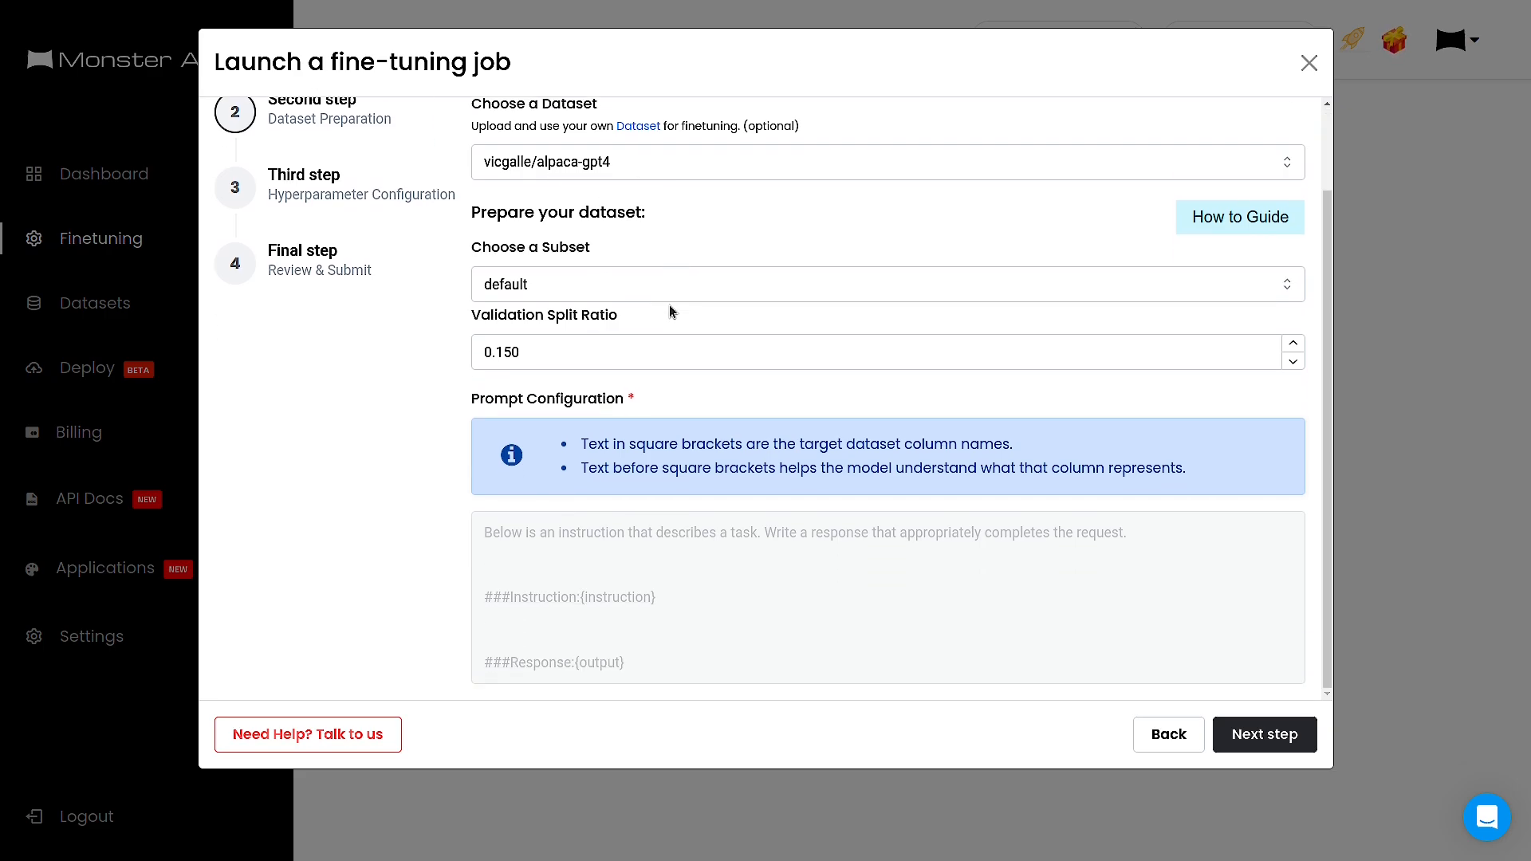
scroll(615, 434, "up", 1)
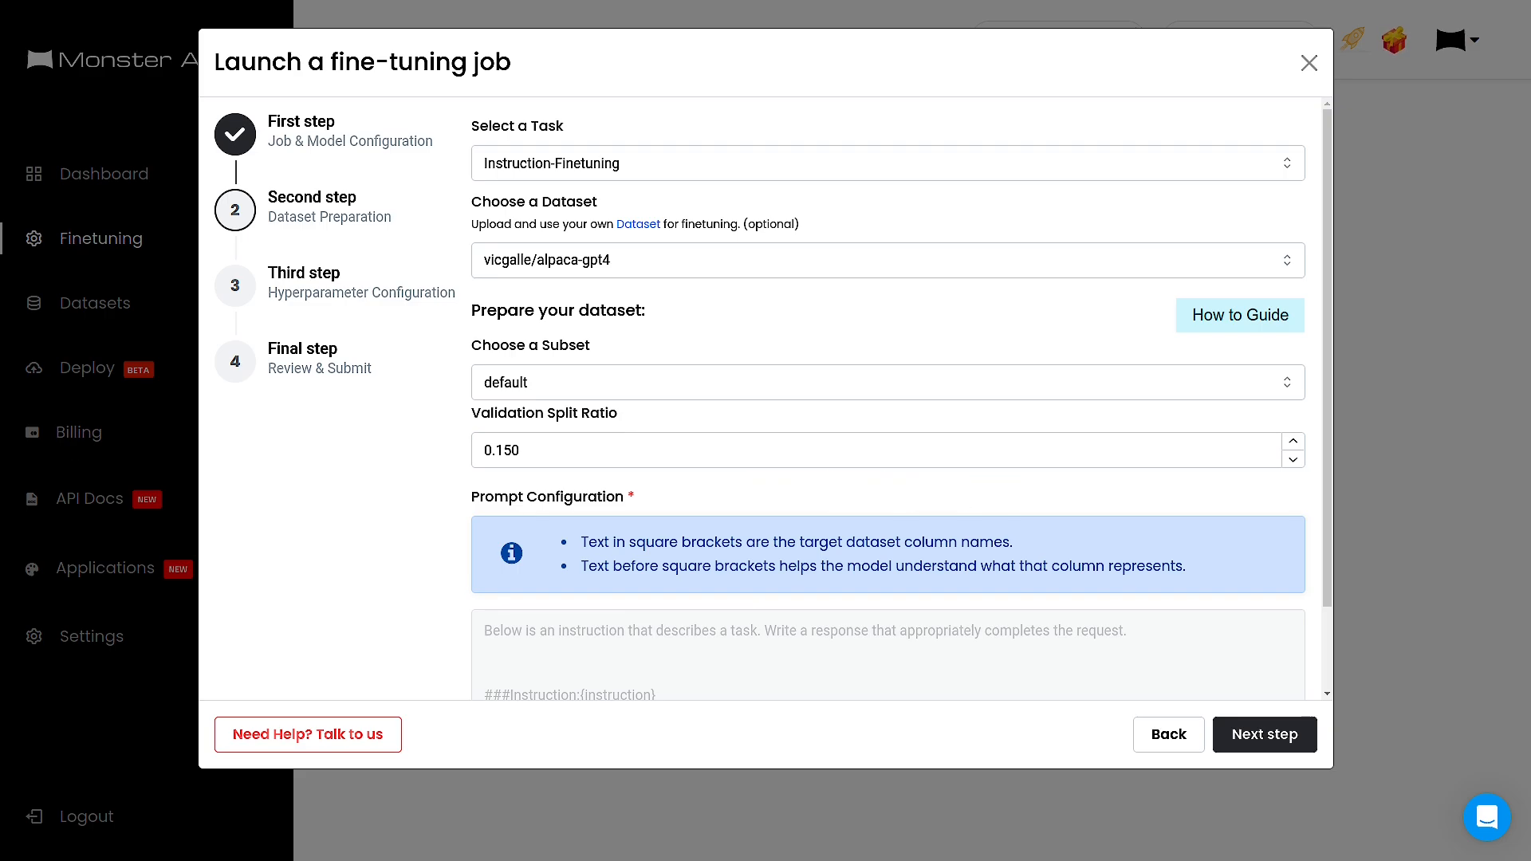
- Proceed to the hyperparameter configuration and set the number of training epochs to 3.500
left_click(1257, 735)
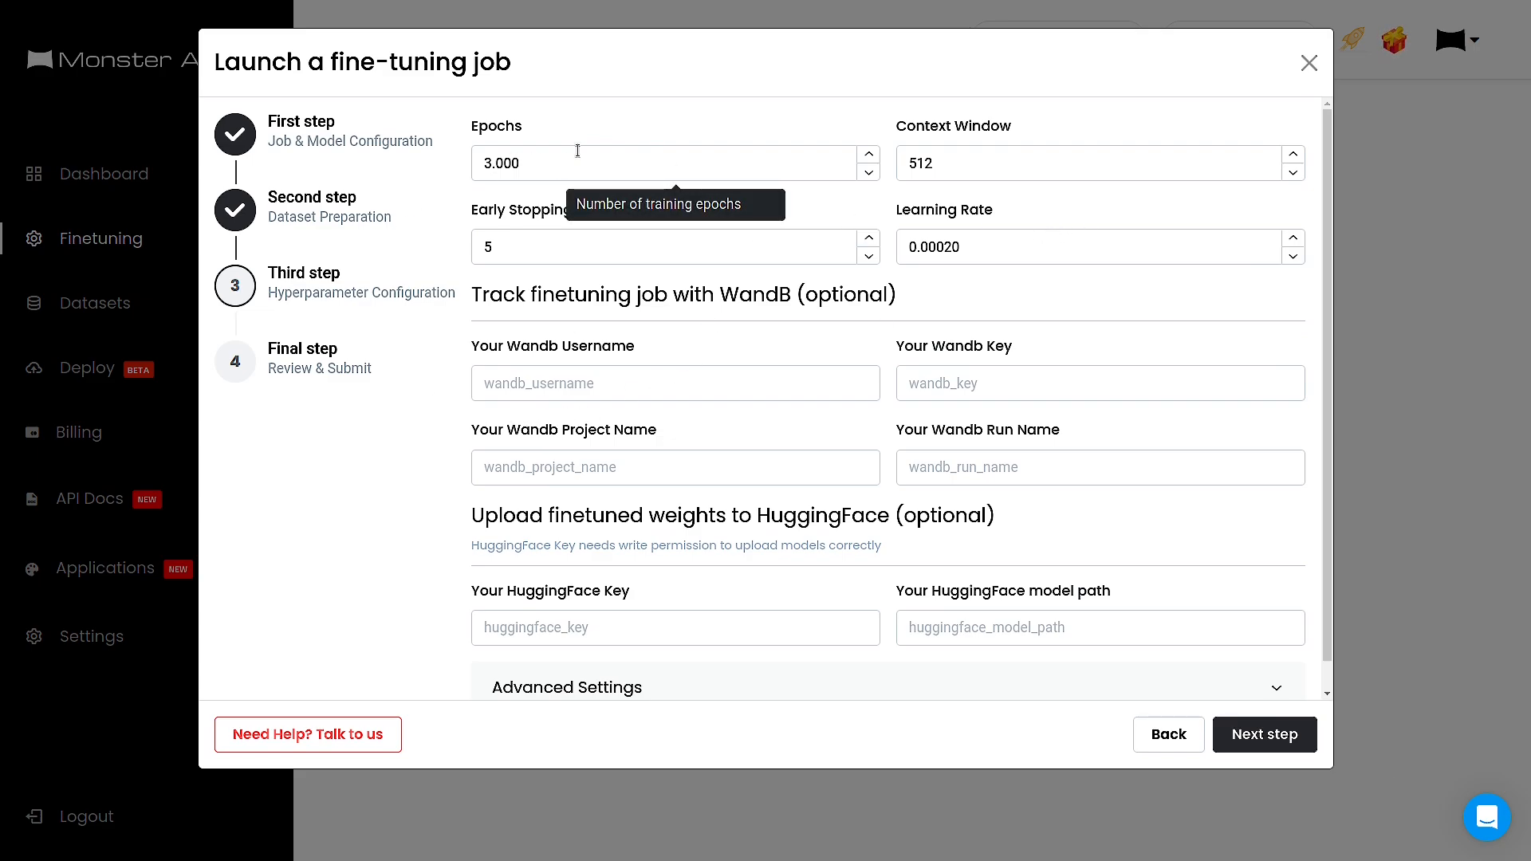
left_click(868, 156)
left_click(876, 176)
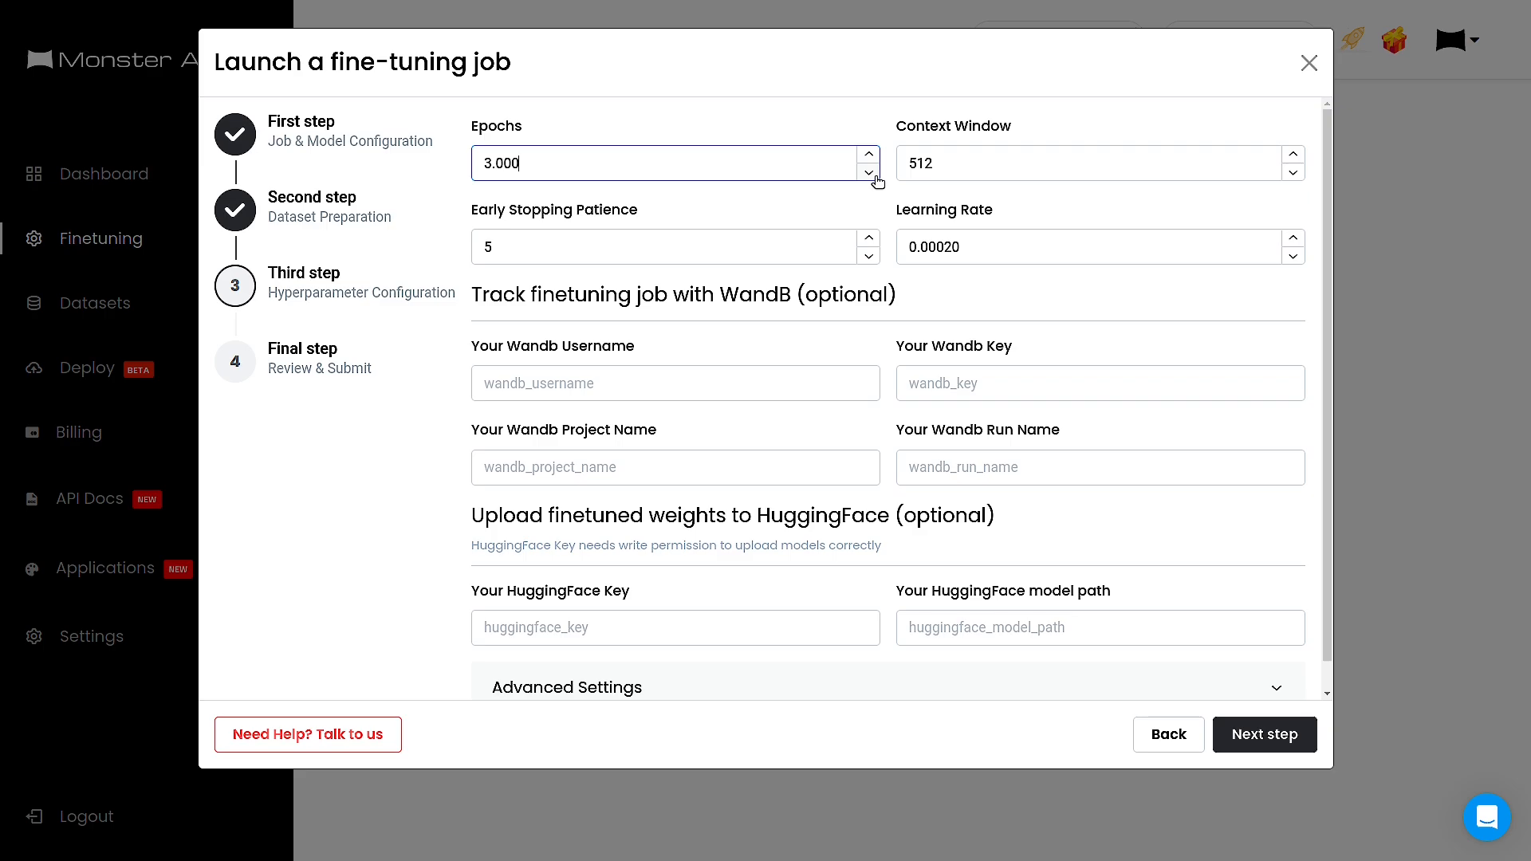
left_click(868, 154)
left_click(877, 176)
left_click(869, 154)
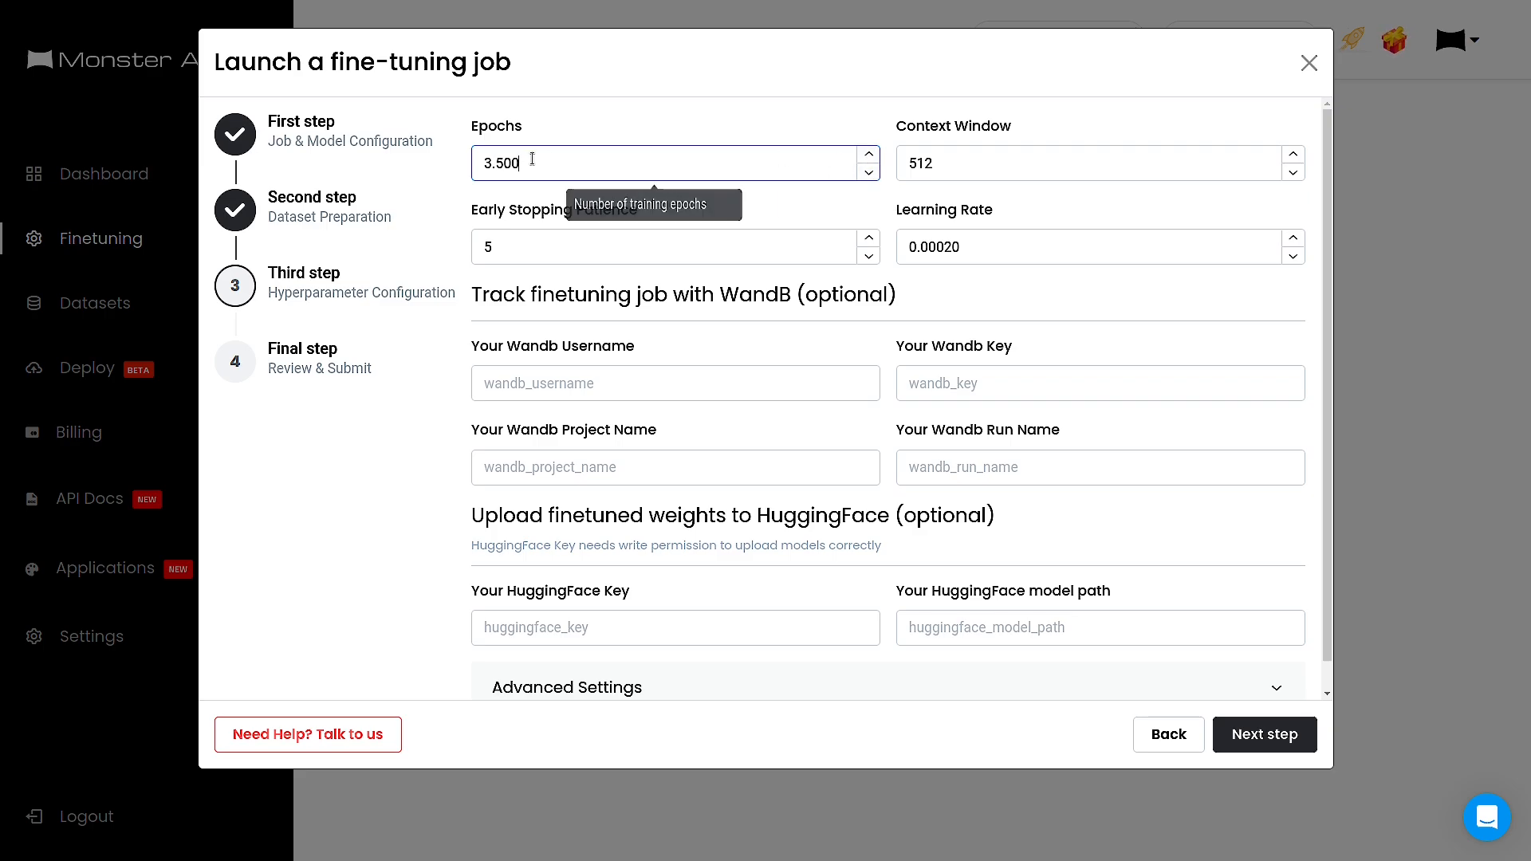
- Set the number of training epochs to 3.000
left_click(869, 156)
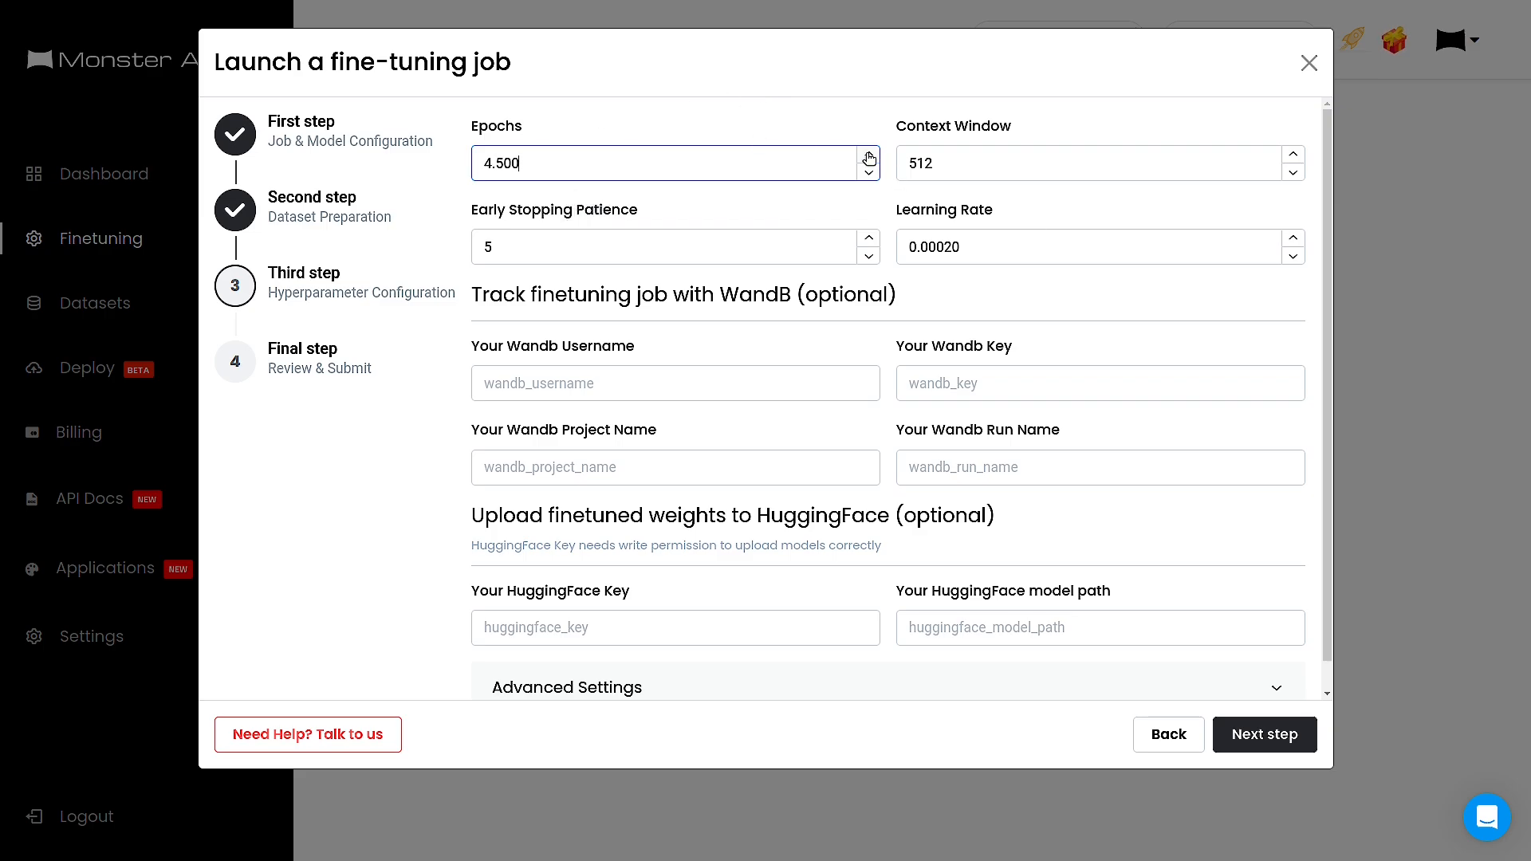
left_click(869, 173)
left_click(871, 173)
left_click(870, 173)
- Set the context window to 513
left_click(1044, 164)
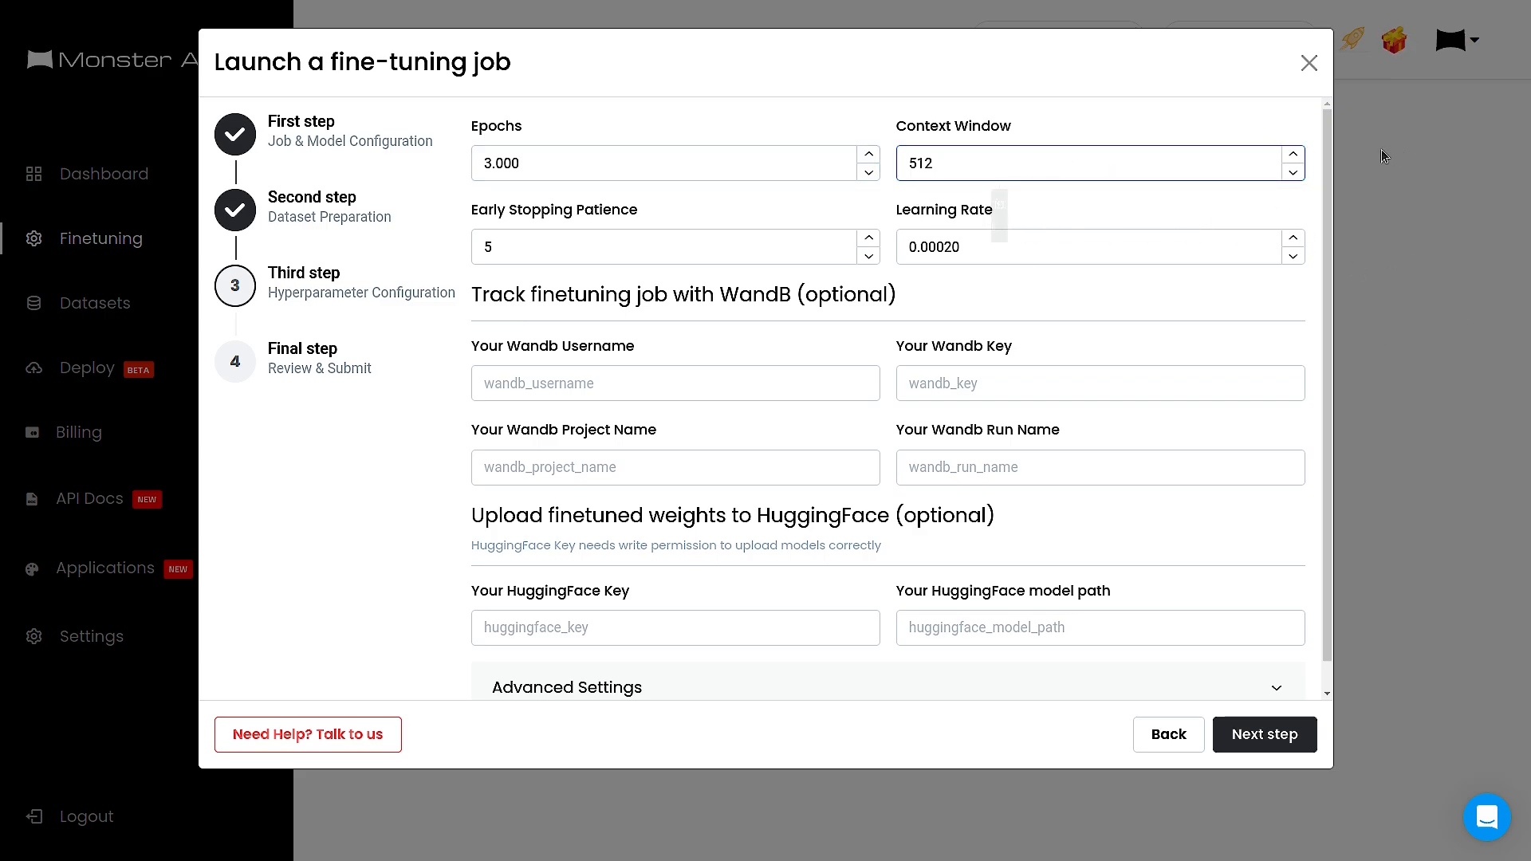
left_click(1294, 155)
left_click(1294, 155)
left_click(1294, 155)
left_click(1294, 172)
left_click(1293, 172)
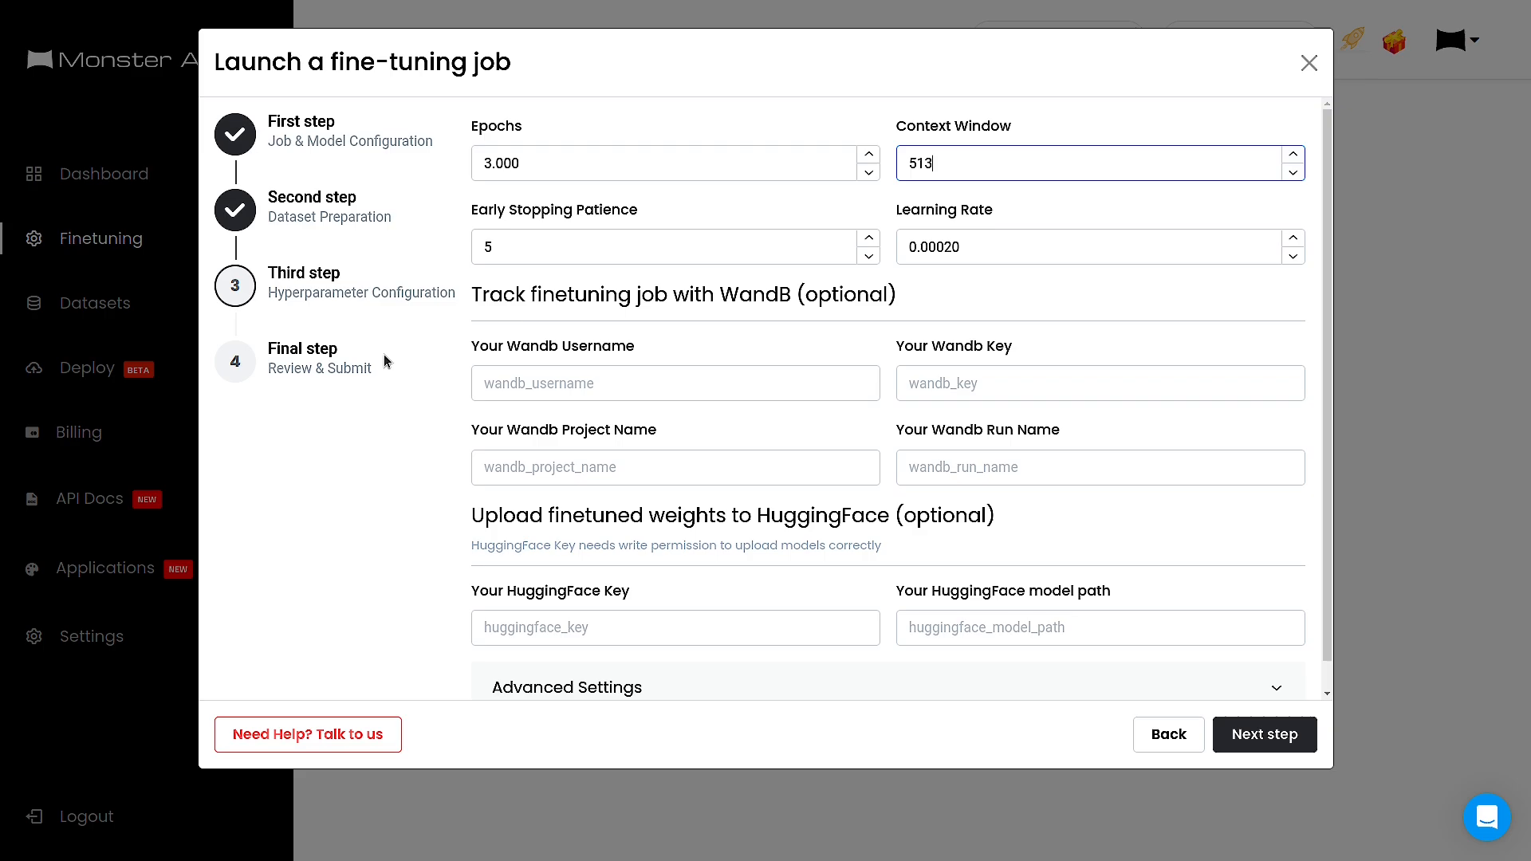
- Set the learning rate to 0.00010 in the hyperparameter configuration
left_click(709, 245)
left_click(1111, 249)
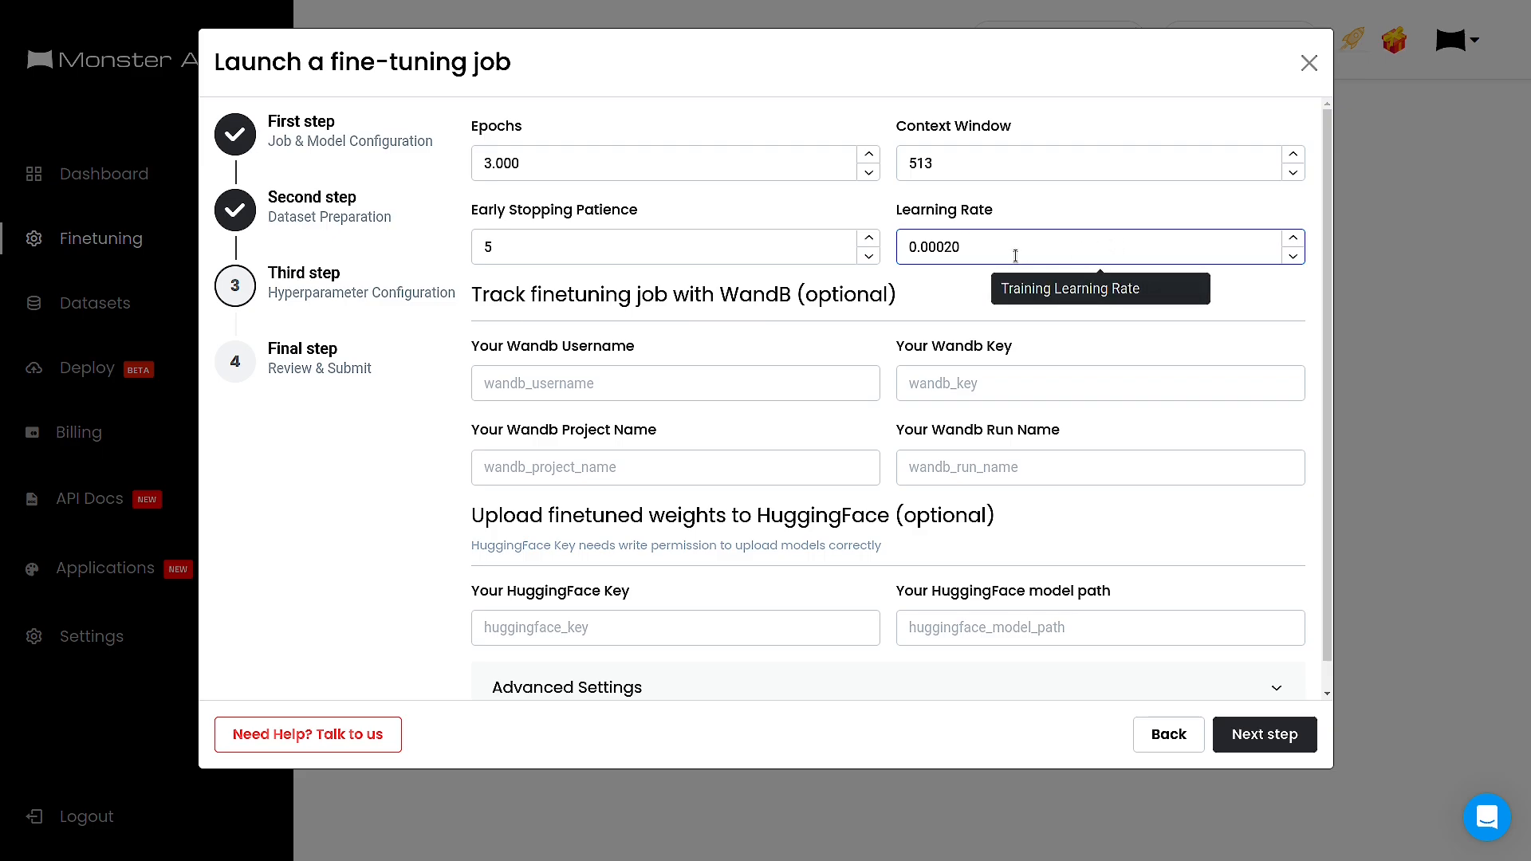
left_click(1294, 256)
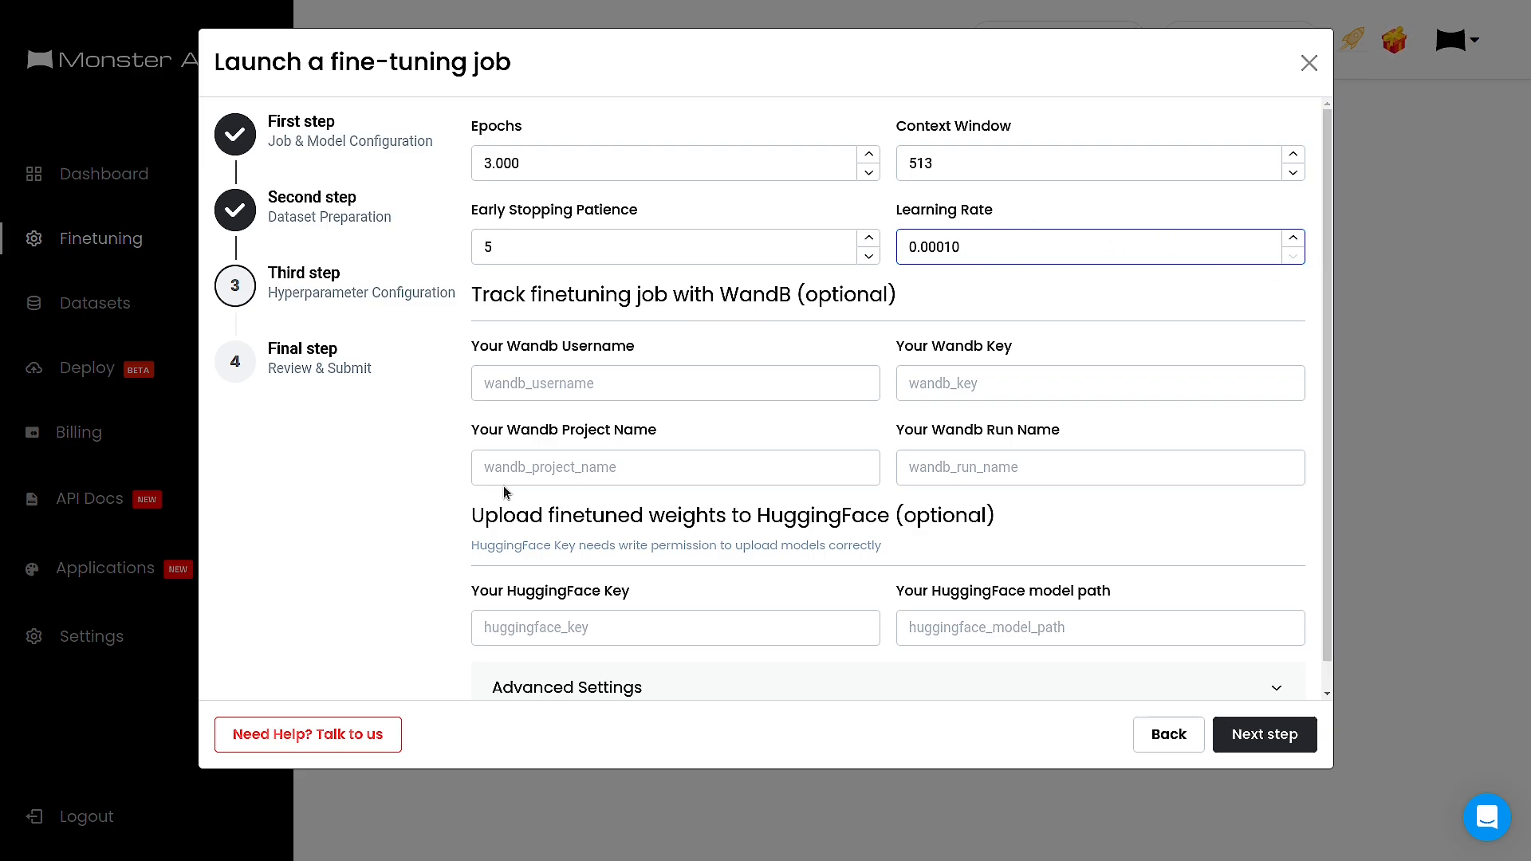
- Review the optional WandB tracking fields for the username, key, project name and run name
left_click(607, 389)
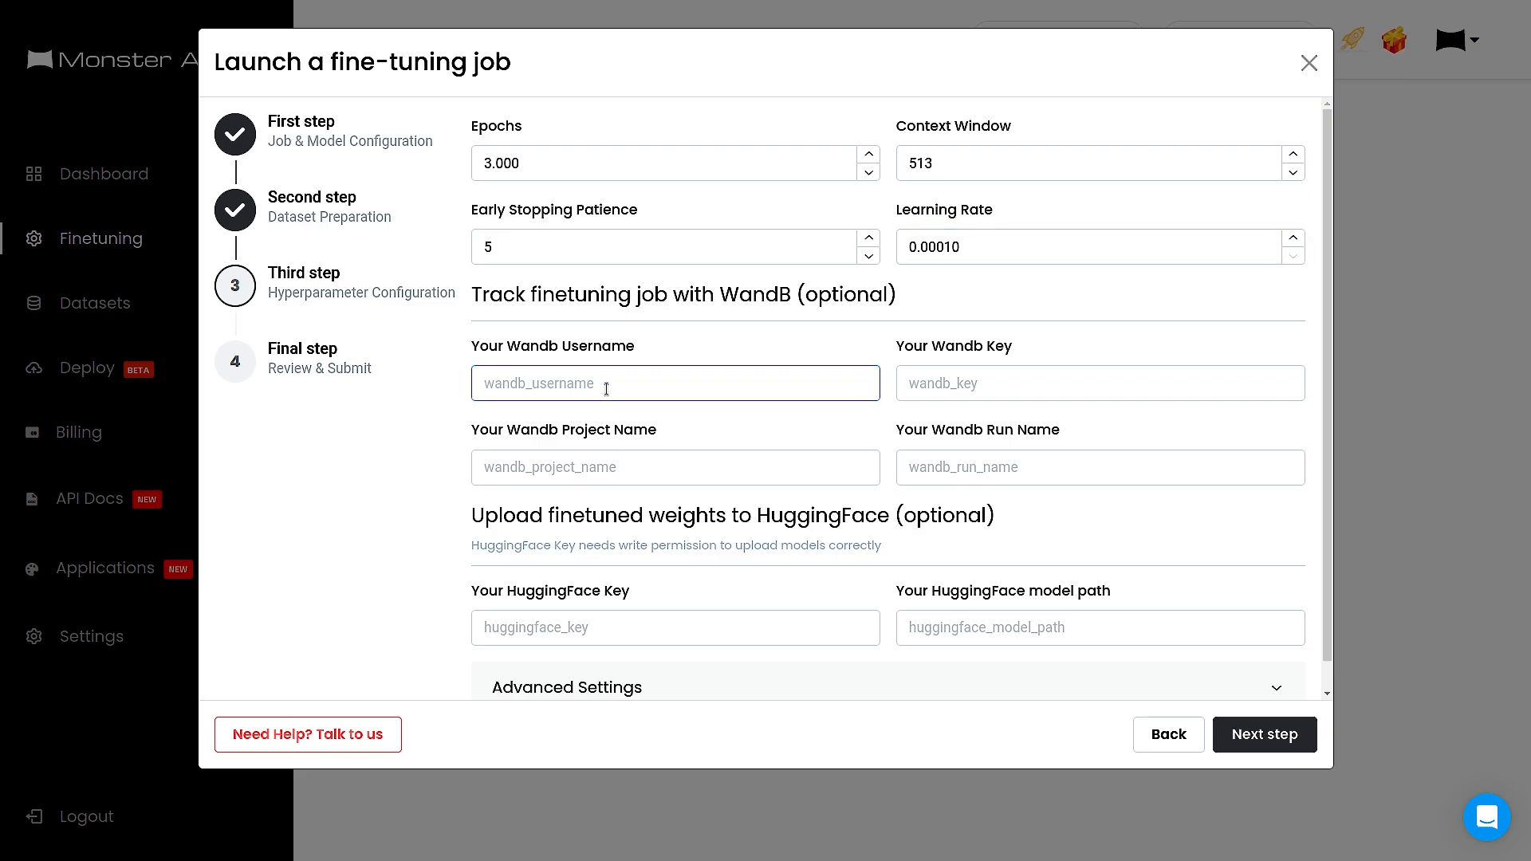
left_click(1023, 378)
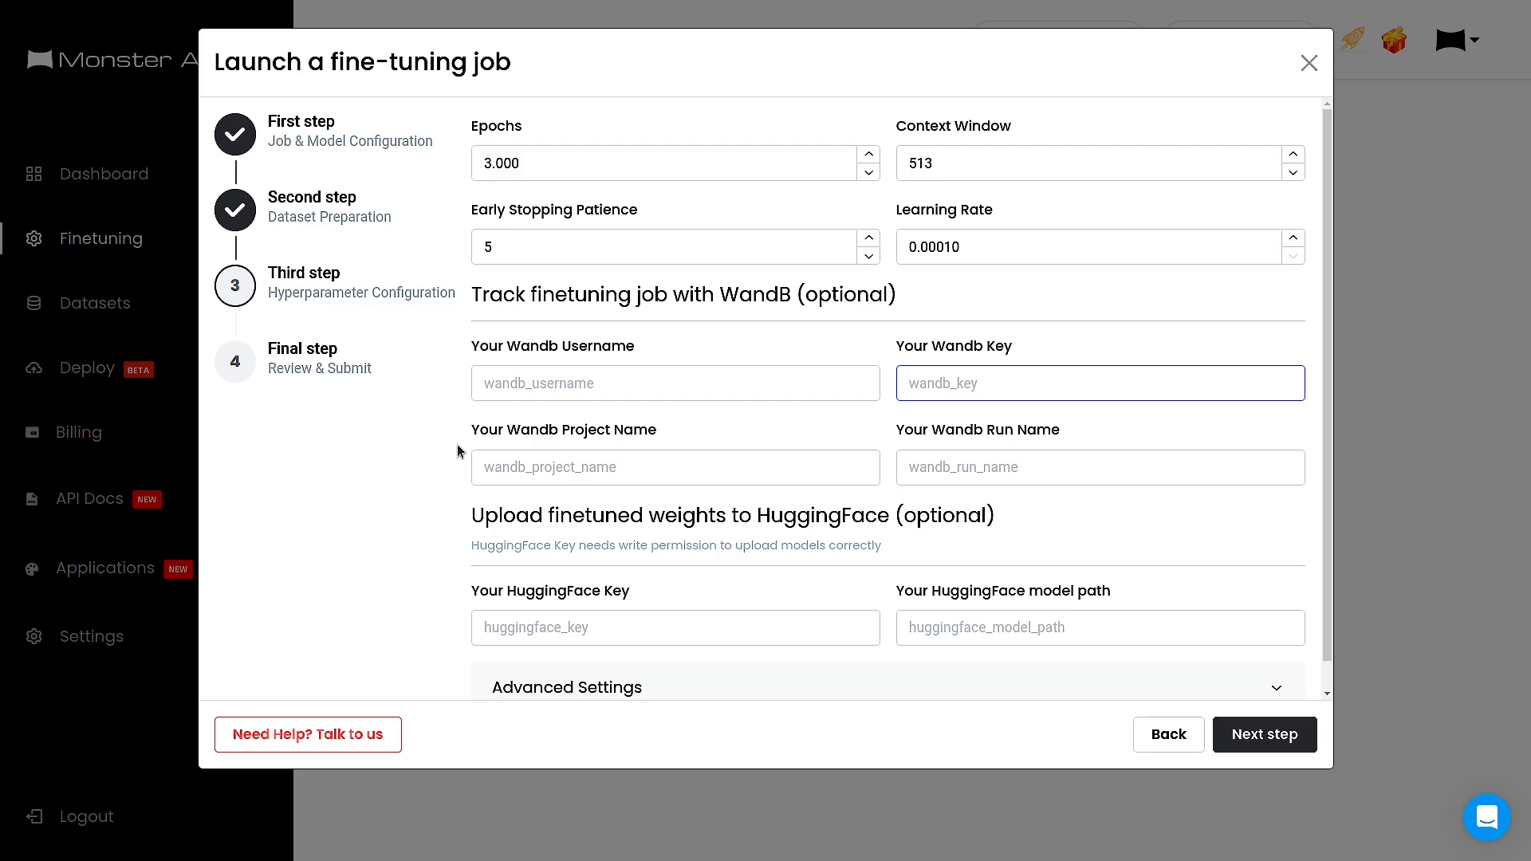
left_click(542, 392)
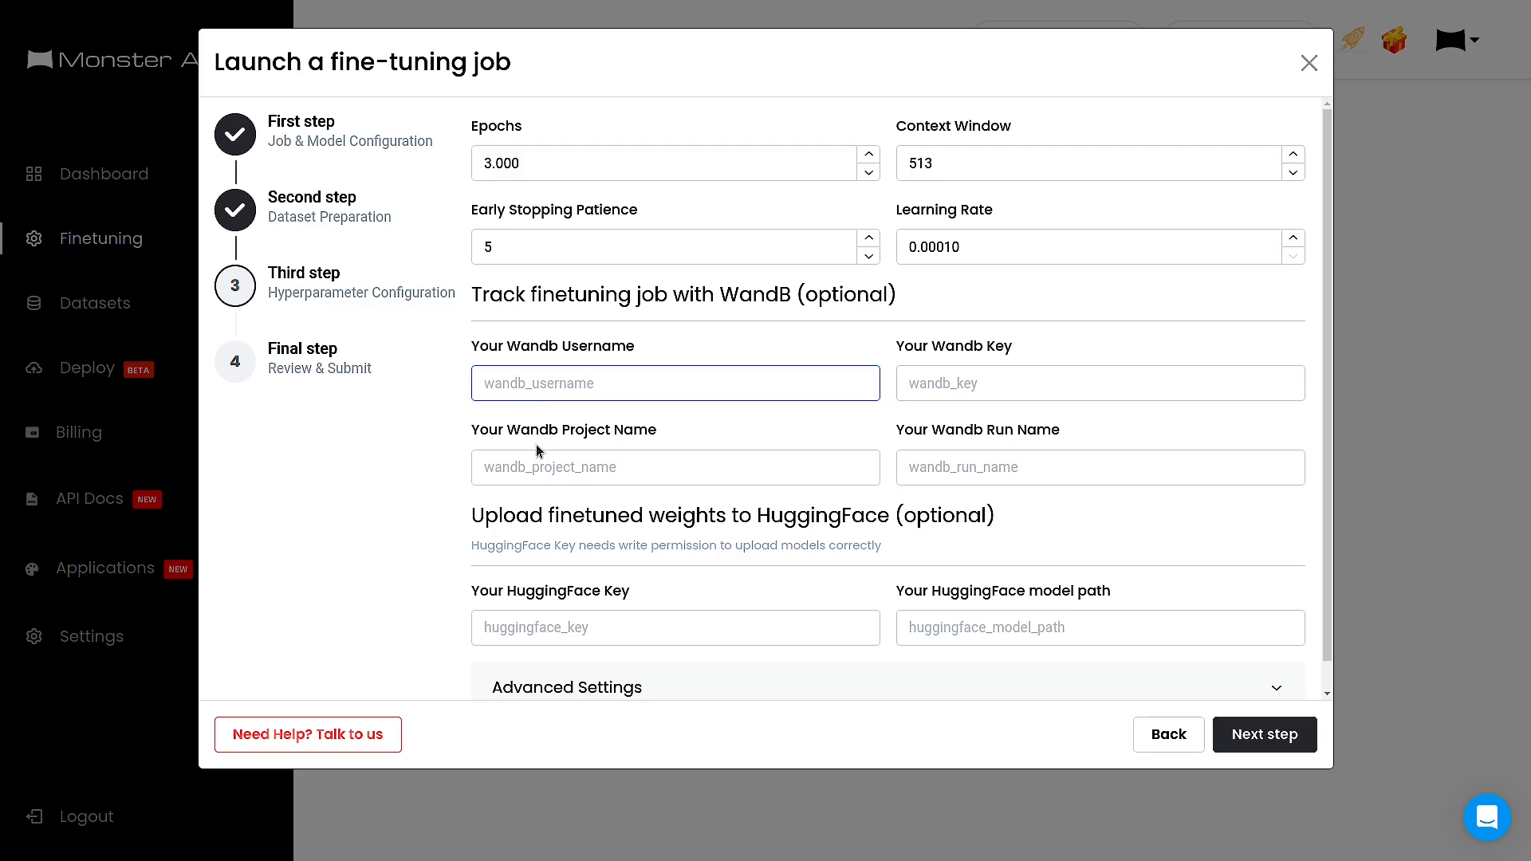
left_click(974, 372)
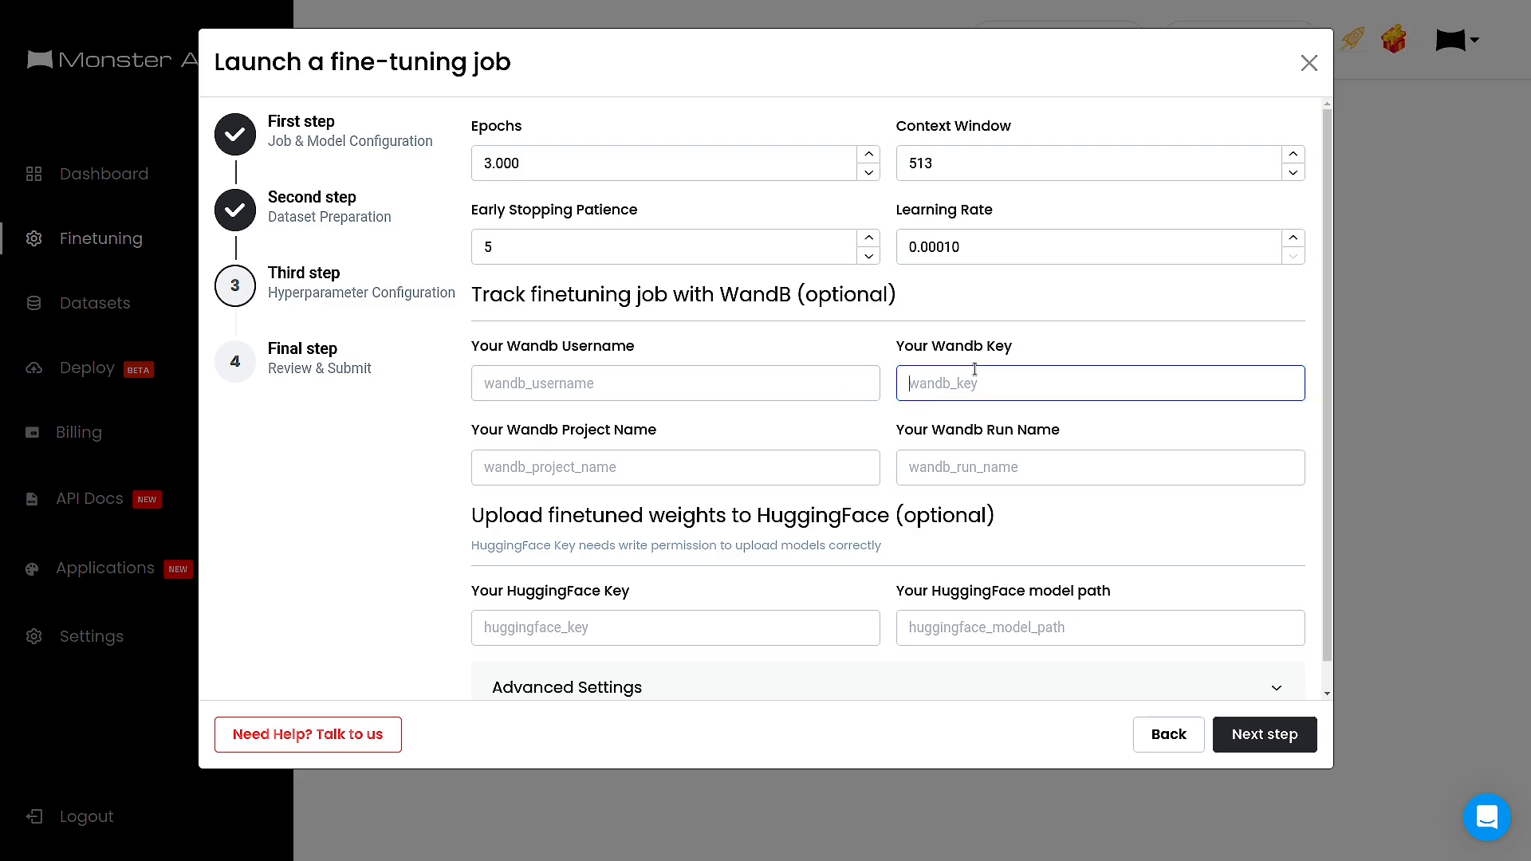
left_click(572, 455)
left_click(1012, 457)
- Review the optional HuggingFace key and model path fields for uploading the finetuned weights
scroll(362, 553, "down", 1)
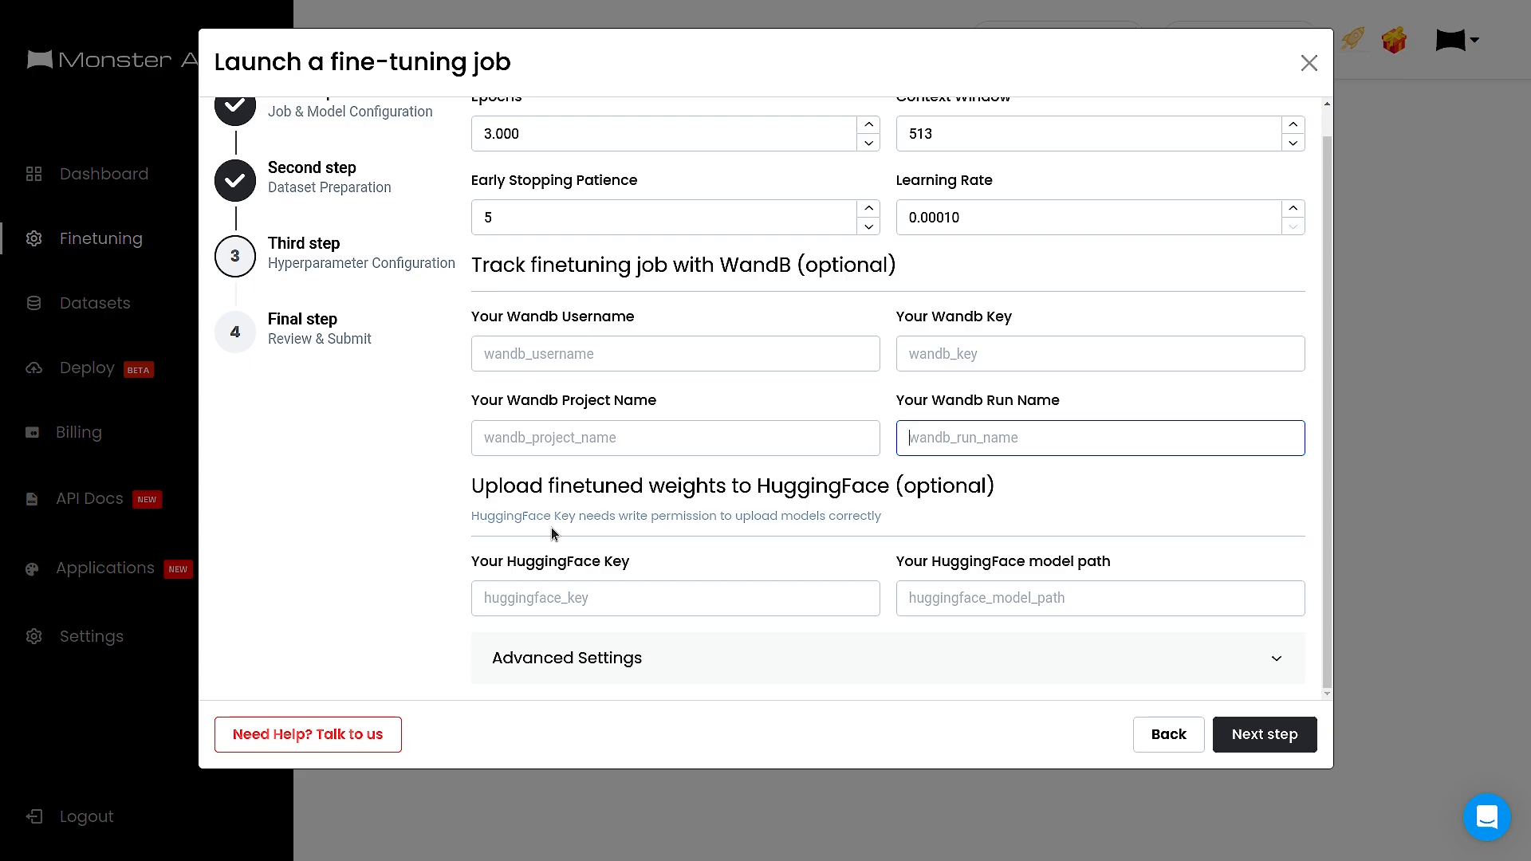
left_click(572, 608)
left_click(1067, 592)
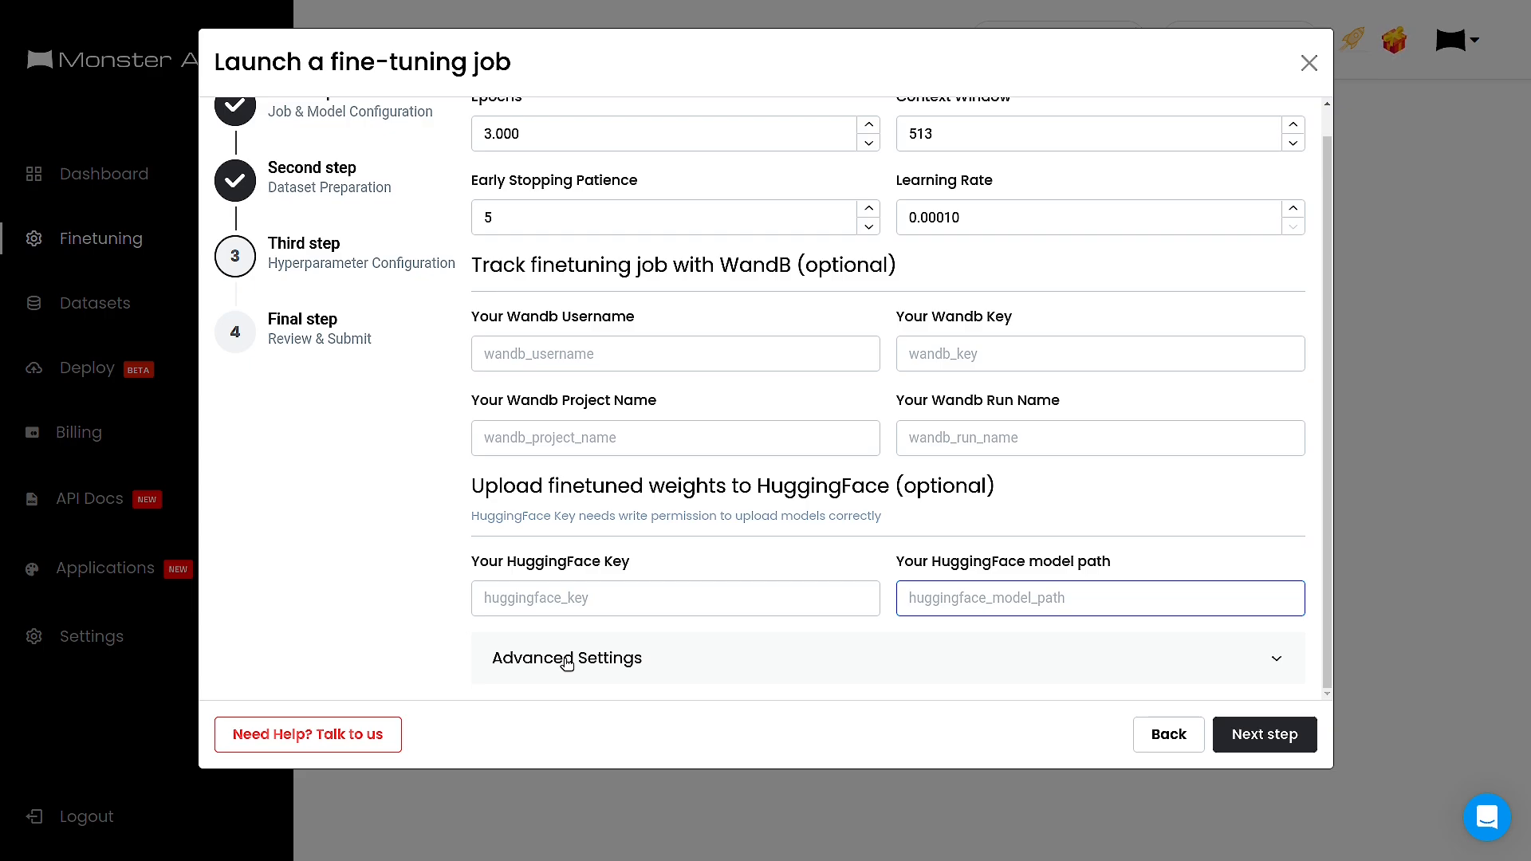
left_click(527, 596)
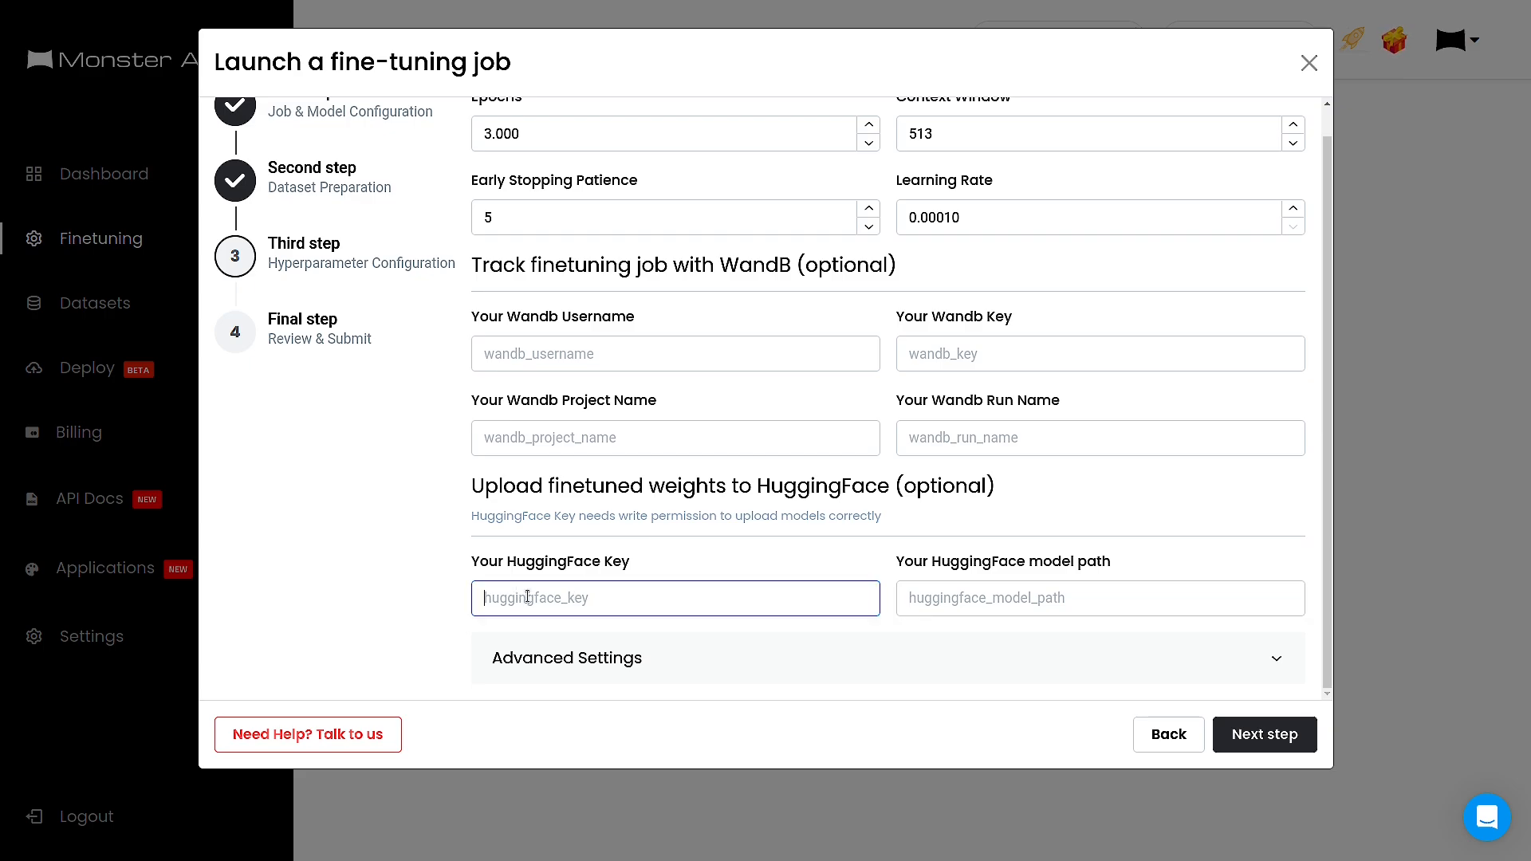
left_click(1120, 597)
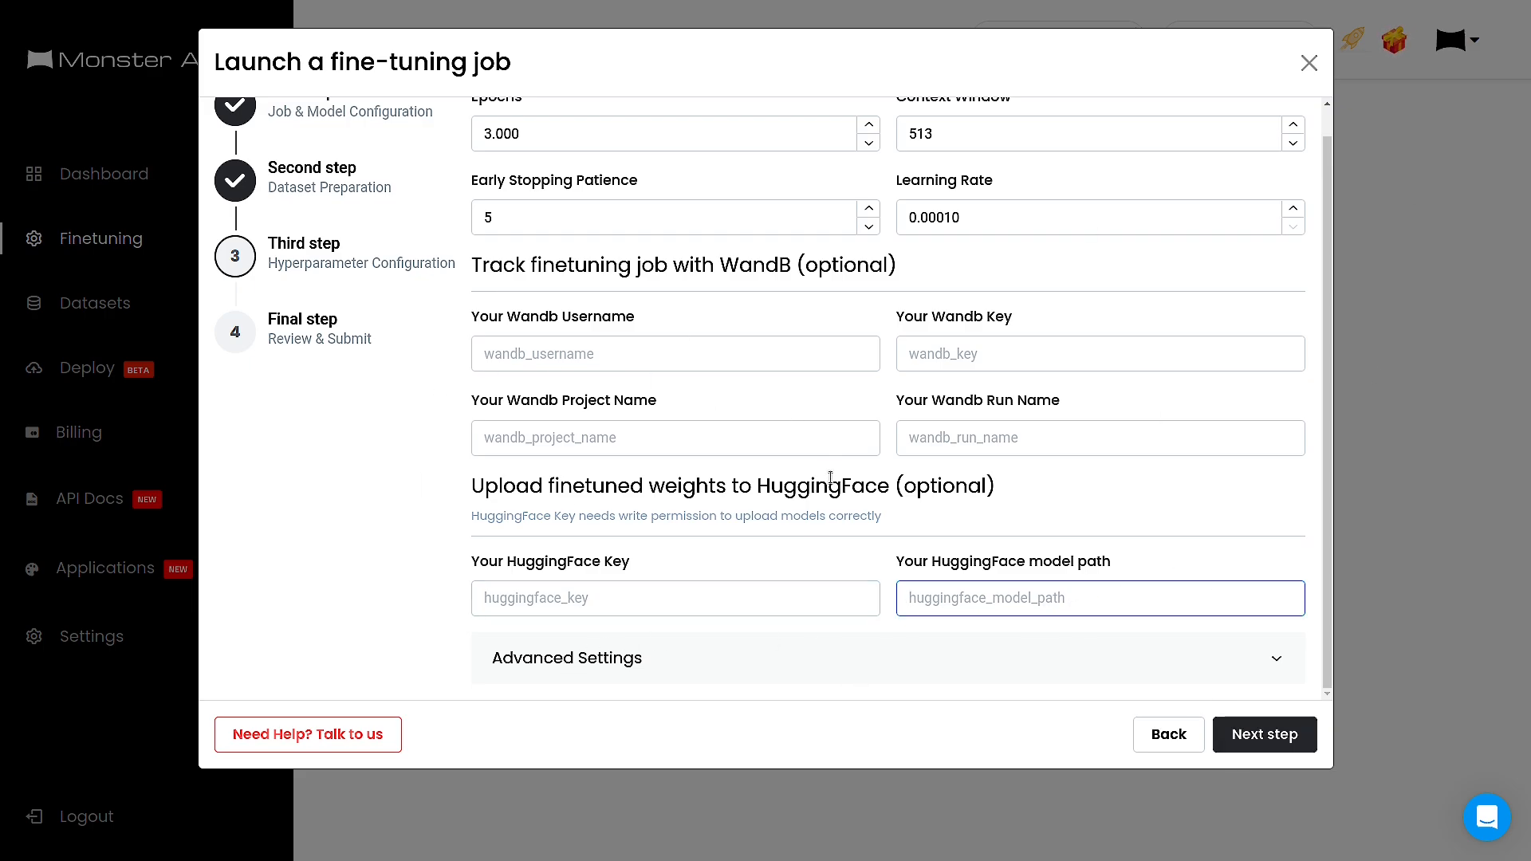
scroll(830, 477, "up", 1)
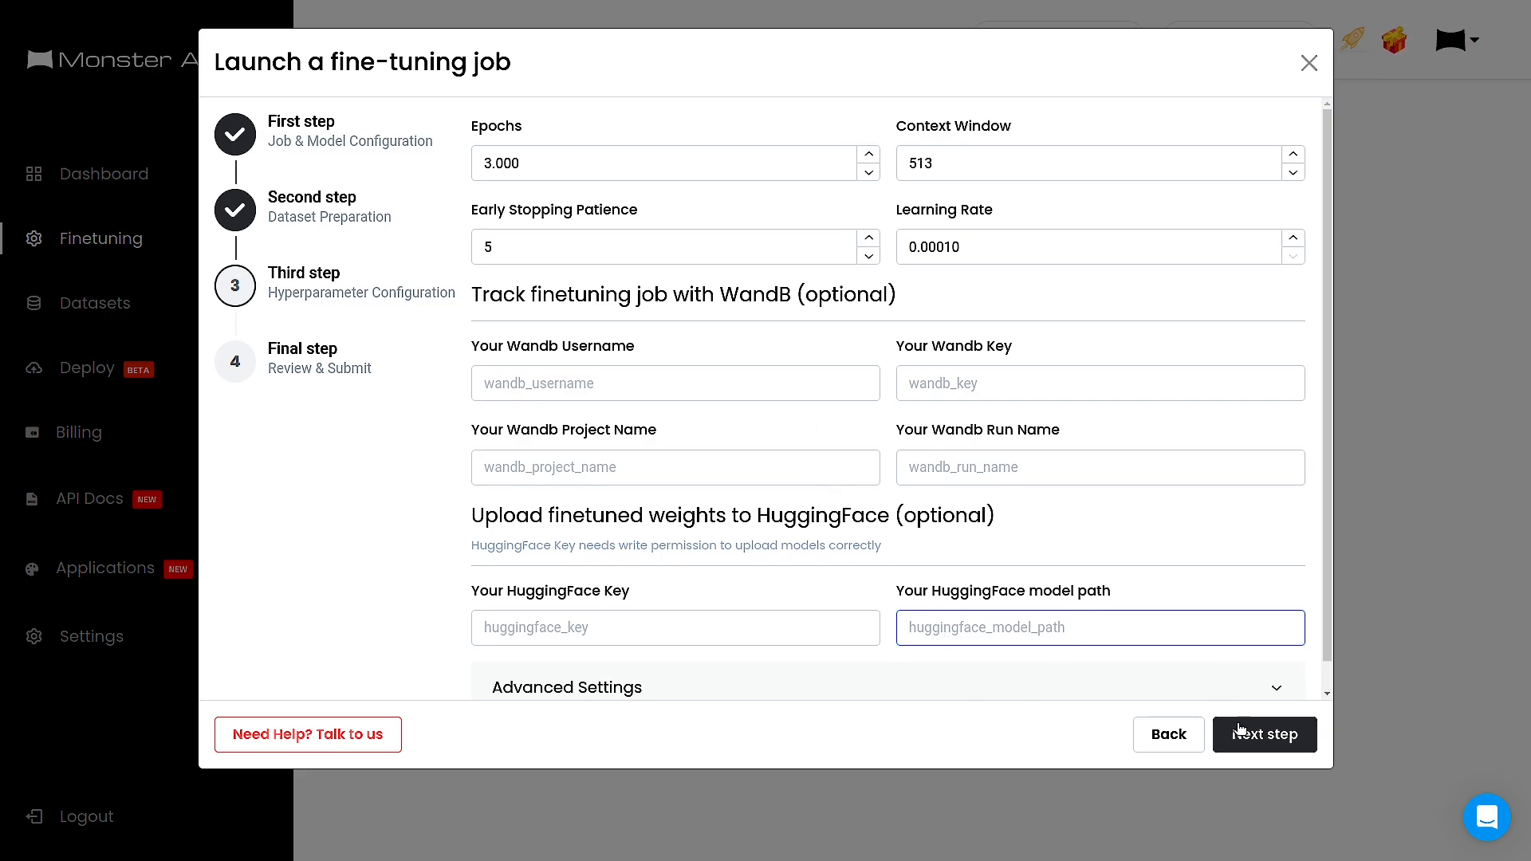
- Set the context window to 512 and proceed to the final review of the fine-tuning job
left_click(1259, 750)
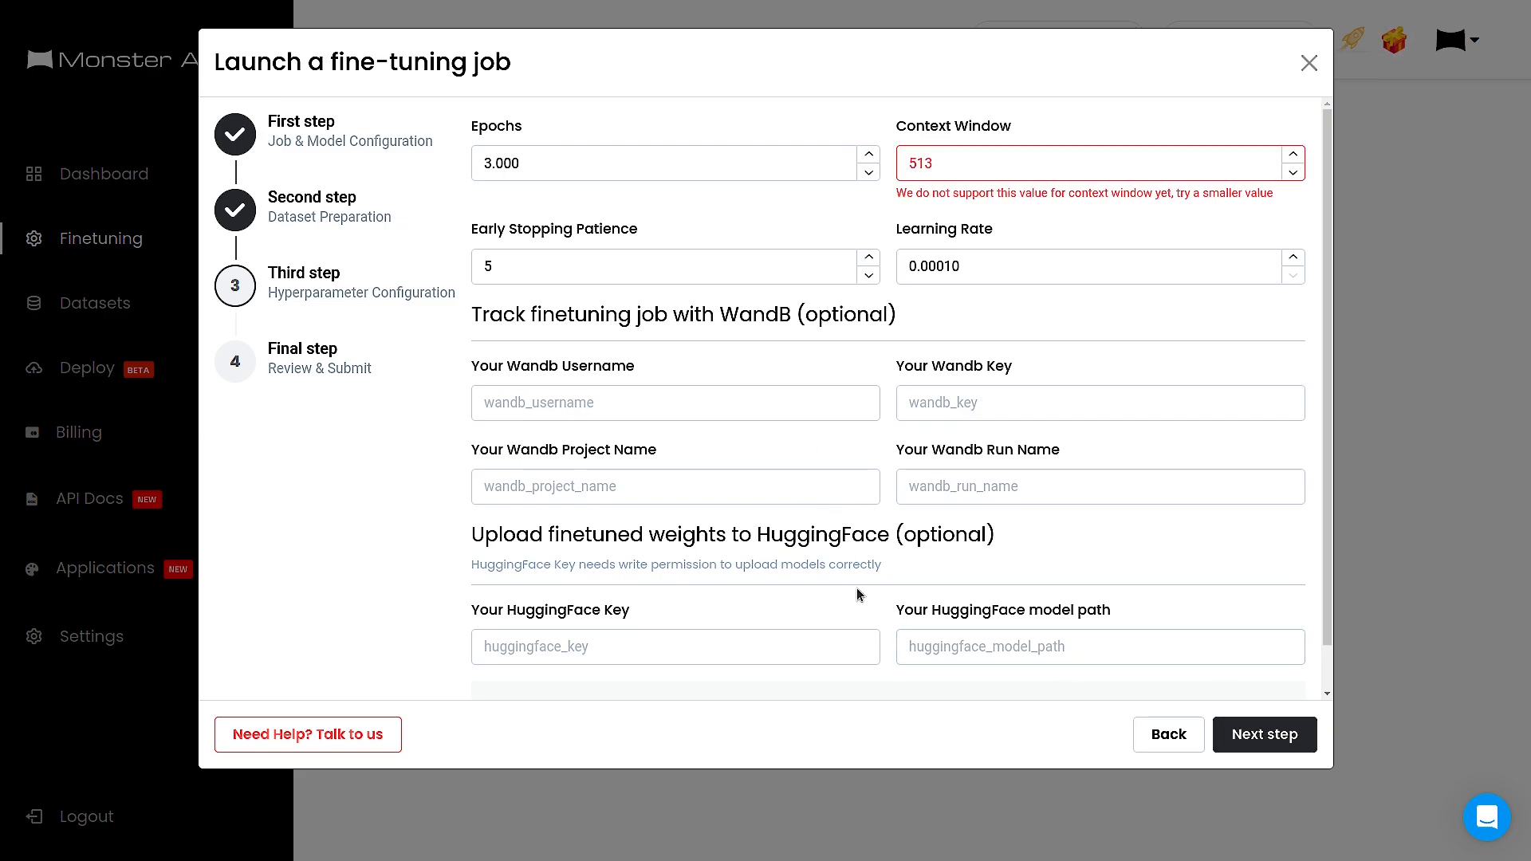
left_click(1276, 747)
left_click(1293, 173)
left_click(1263, 736)
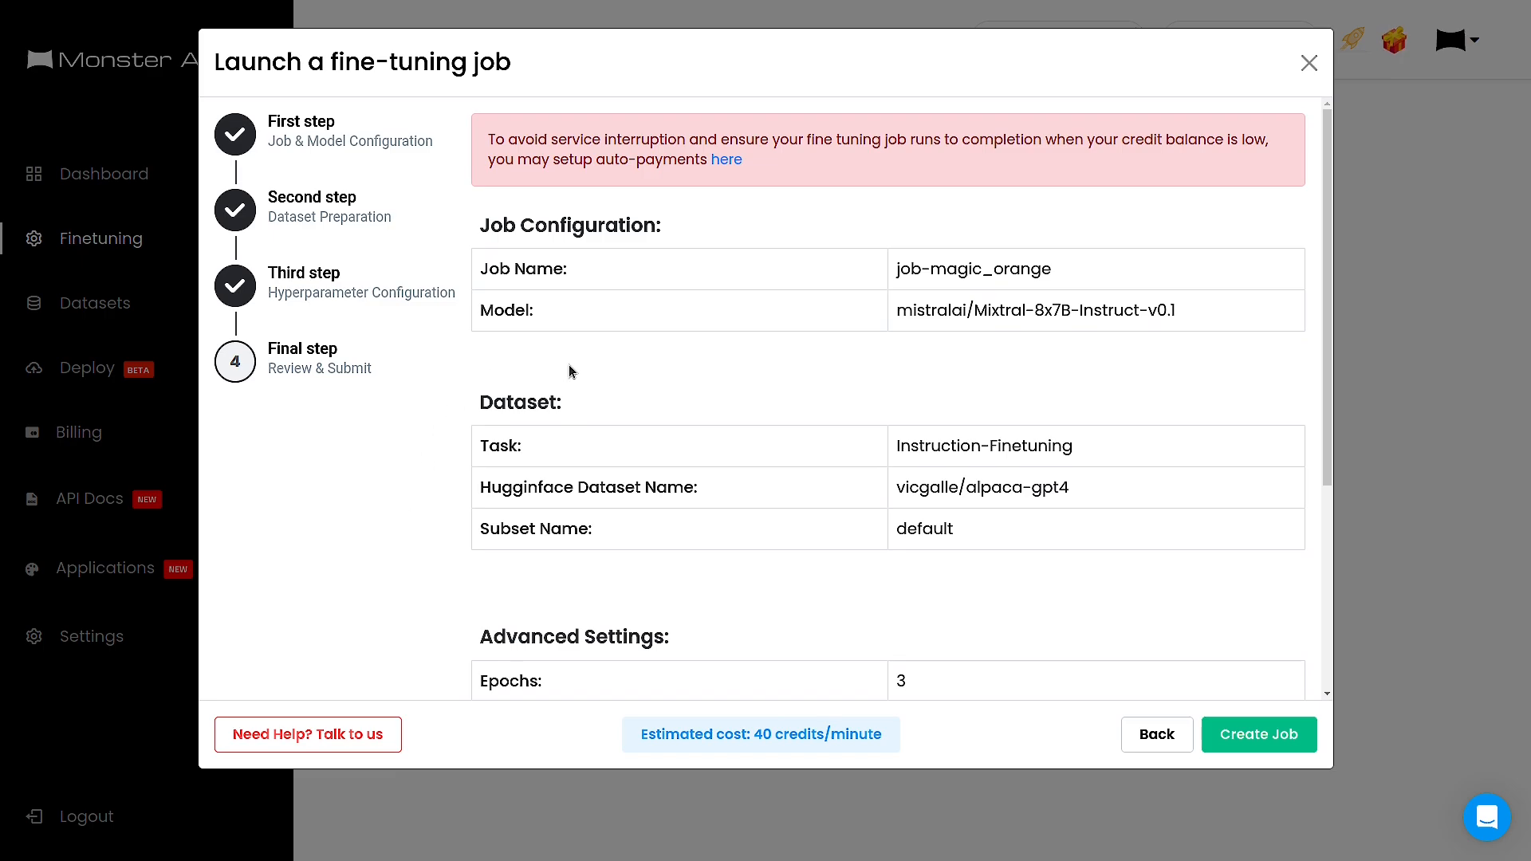
- Examine the job summary, including the job configuration, dataset and advanced settings
scroll(1105, 407, "down", 3)
scroll(1105, 407, "down", 1)
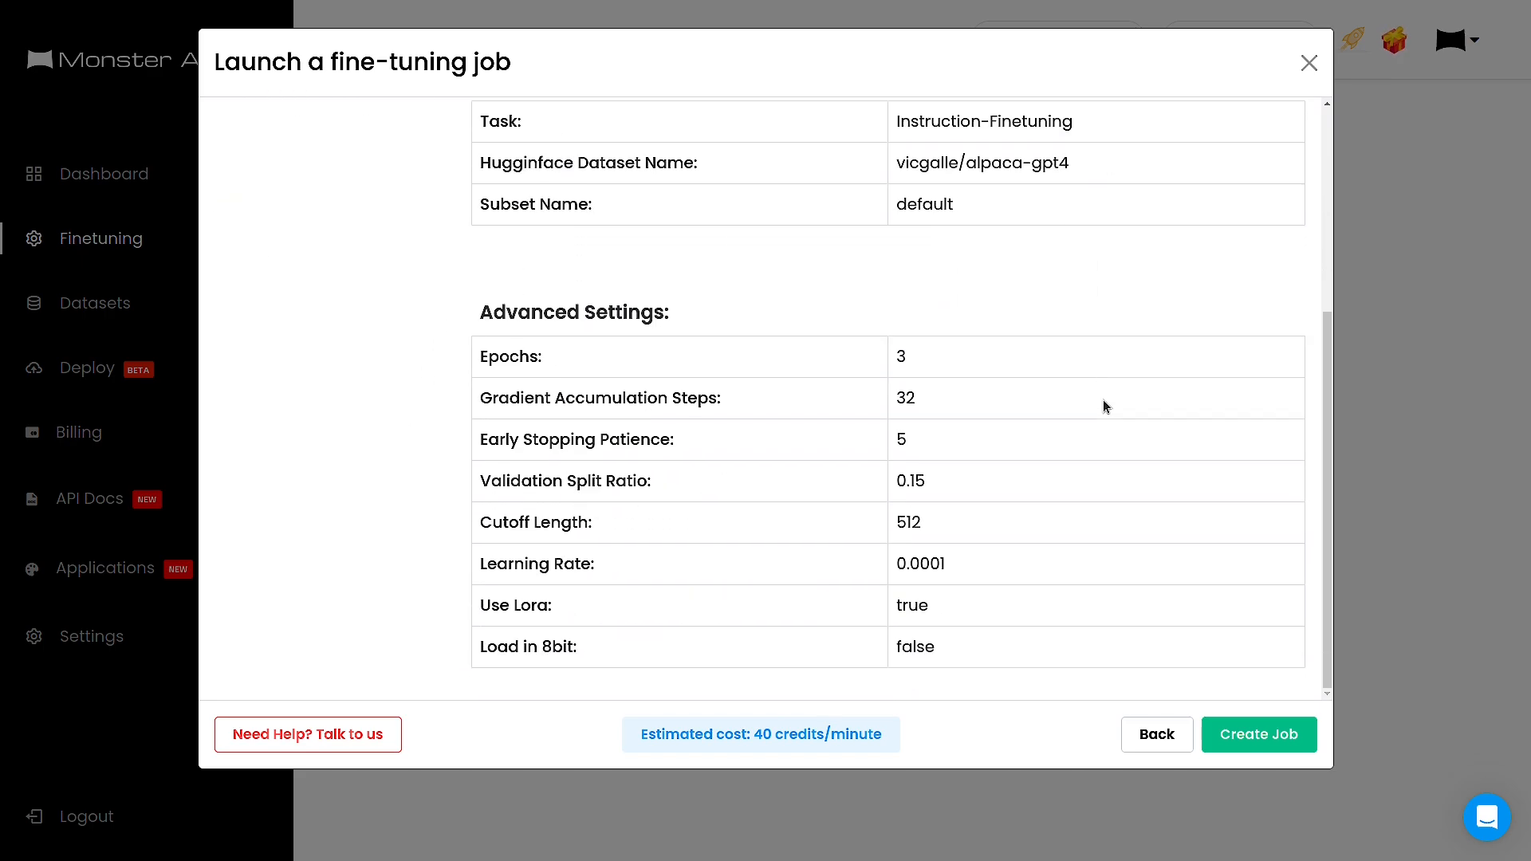
scroll(1105, 407, "up", 8)
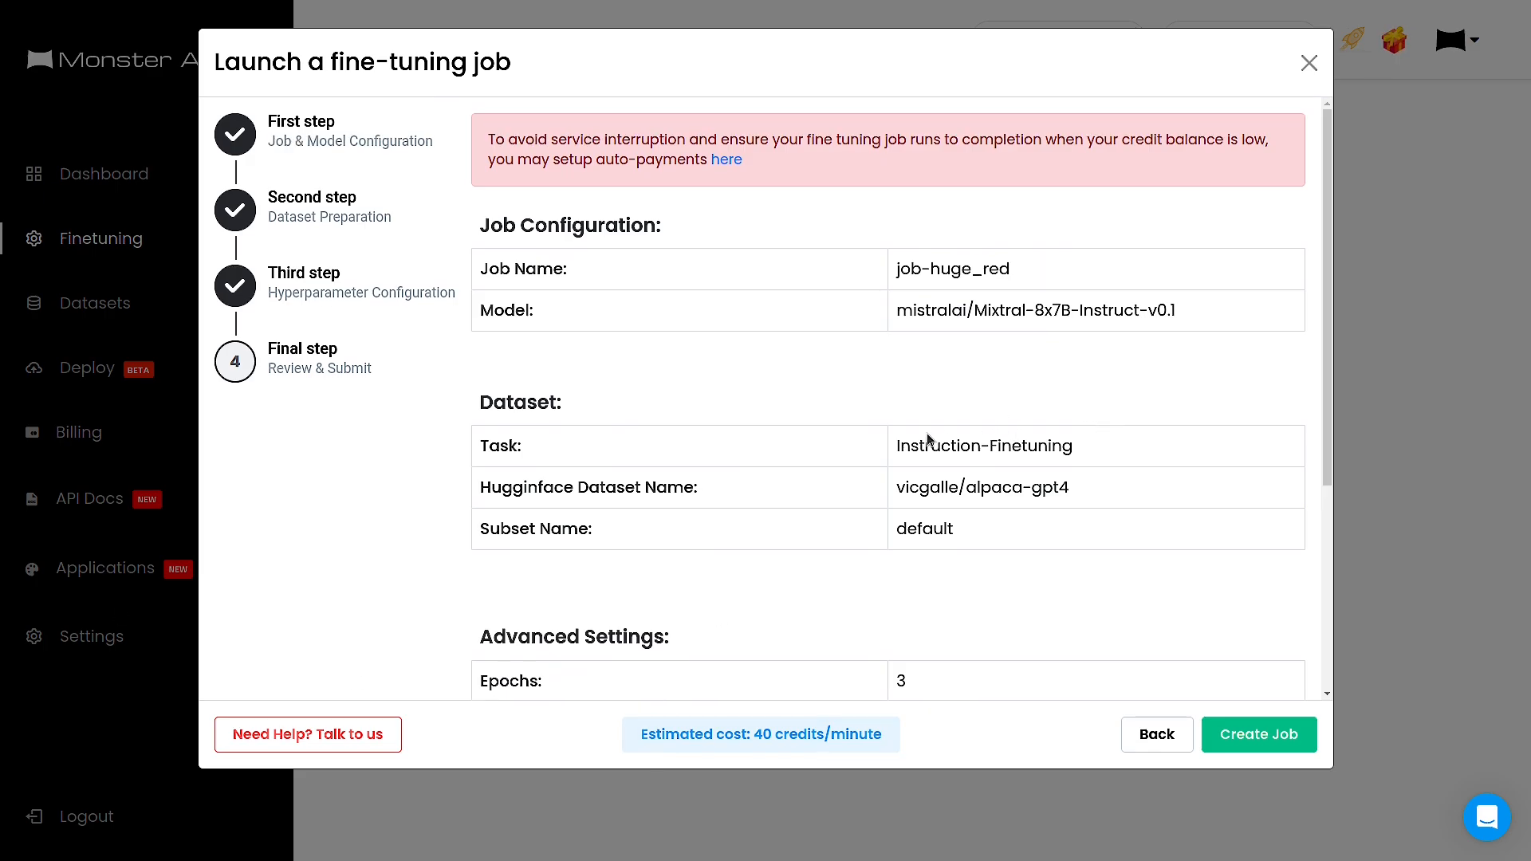
scroll(1015, 466, "down", 3)
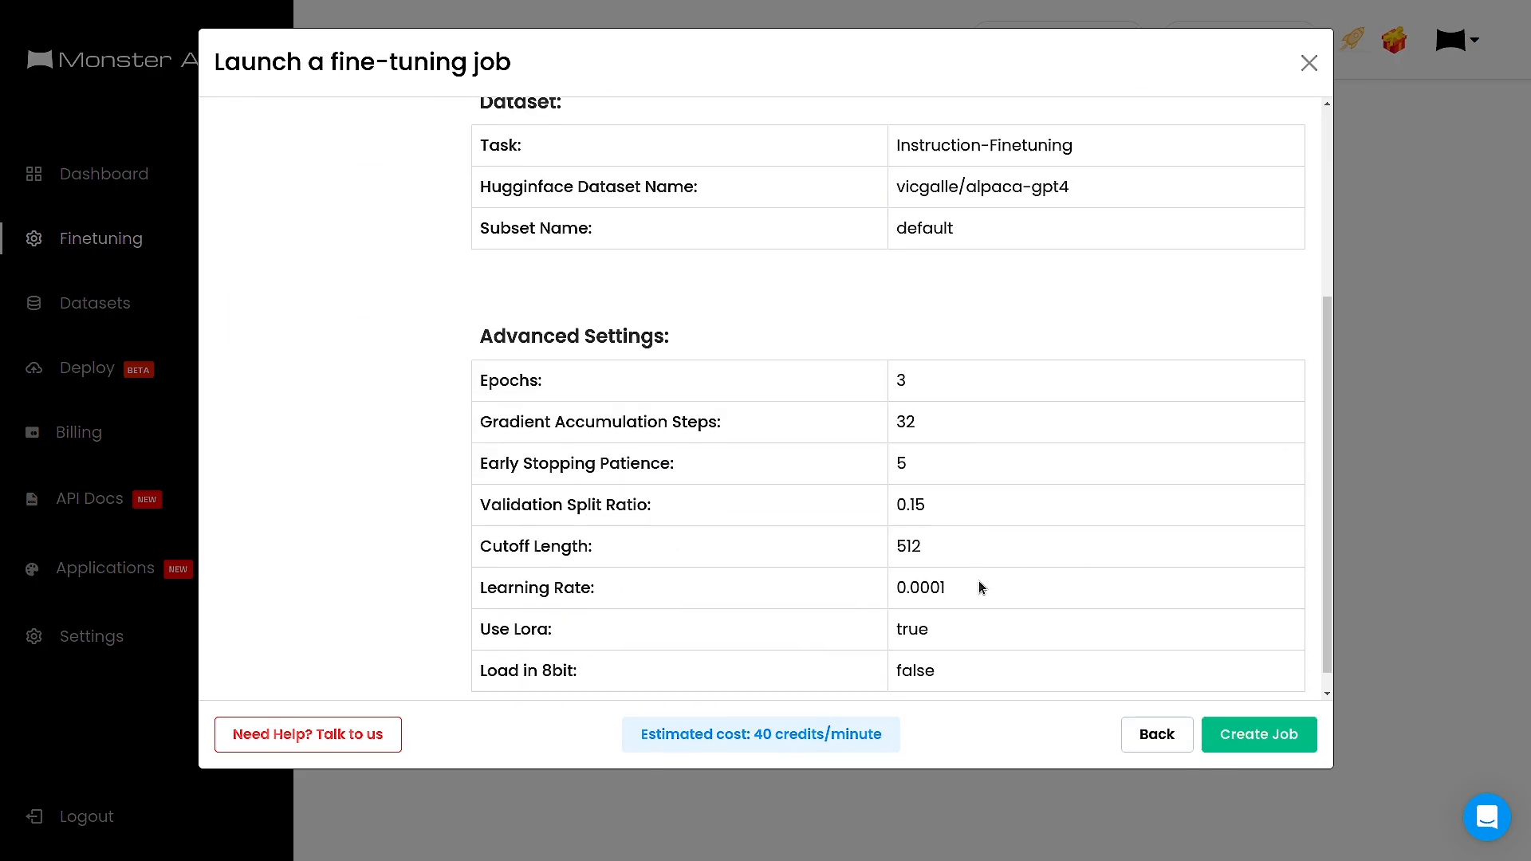
scroll(979, 581, "up", 3)
- Return to the hyperparameter configuration and expand its advanced settings
left_click(1165, 739)
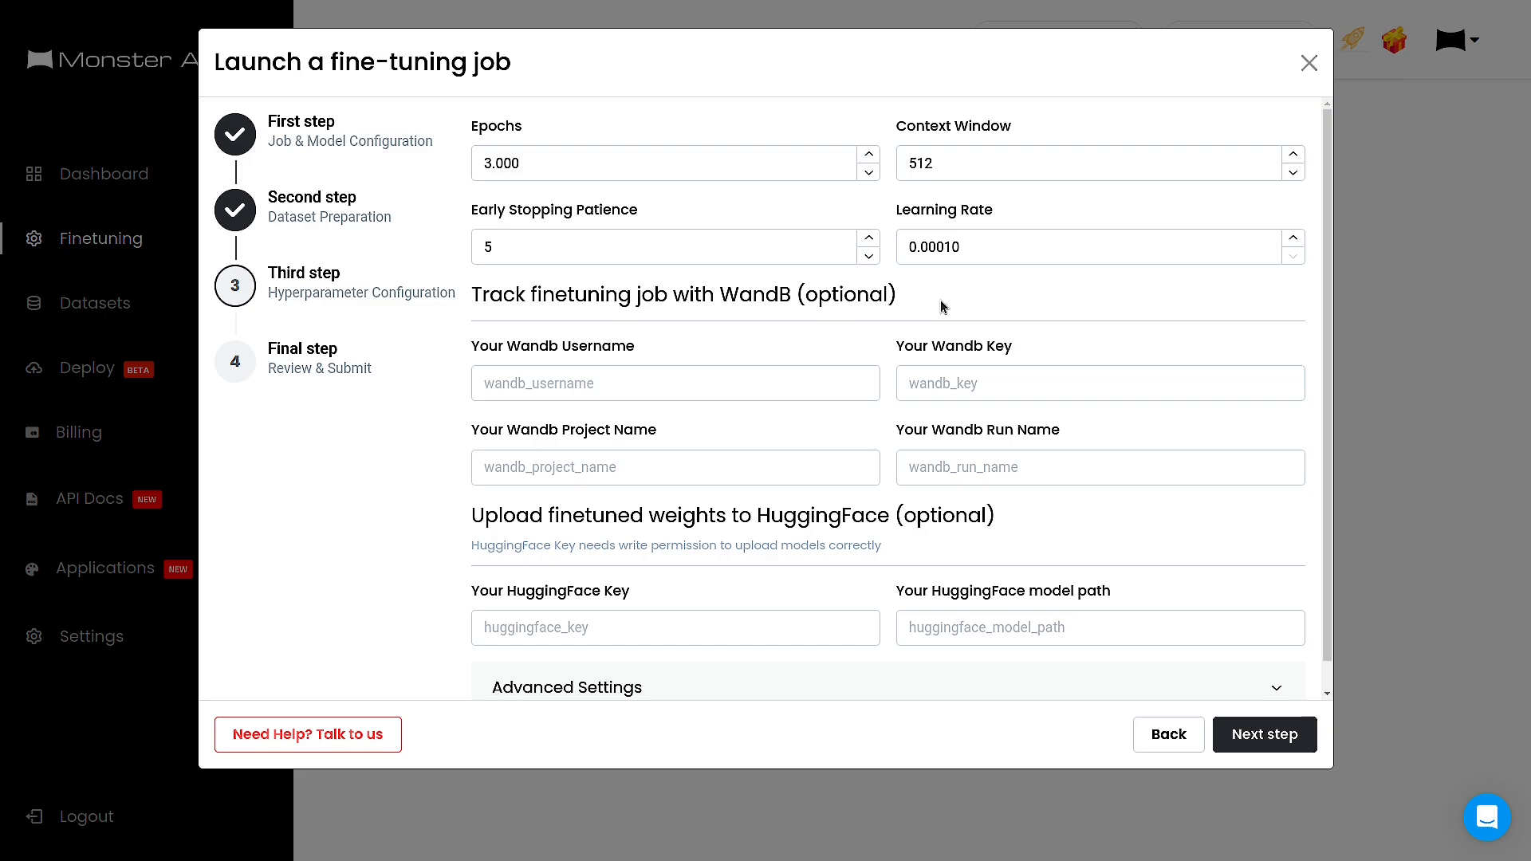
scroll(941, 308, "down", 1)
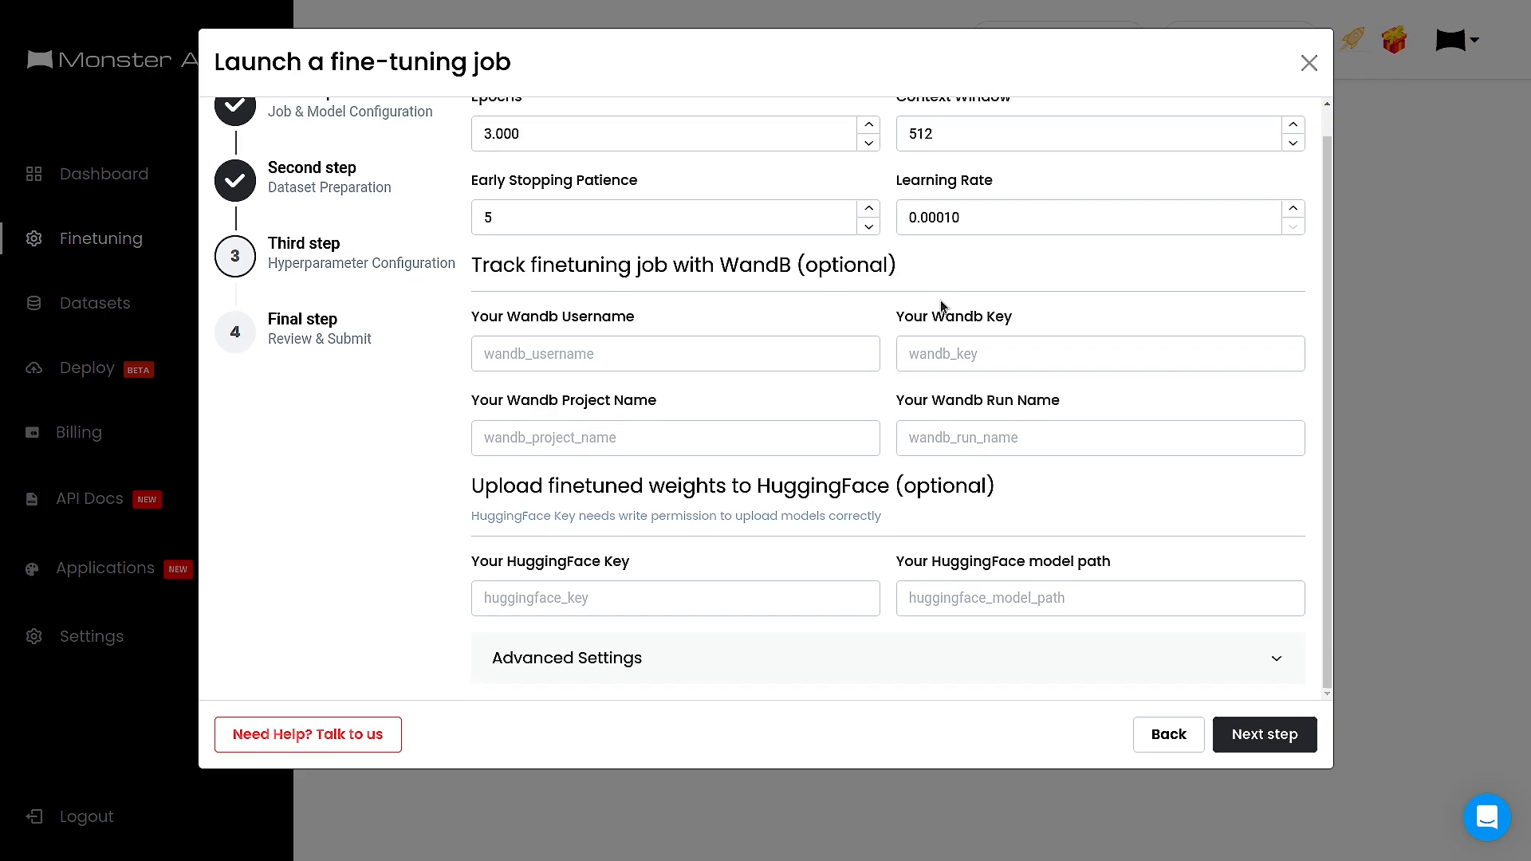
left_click(604, 661)
scroll(603, 662, "down", 3)
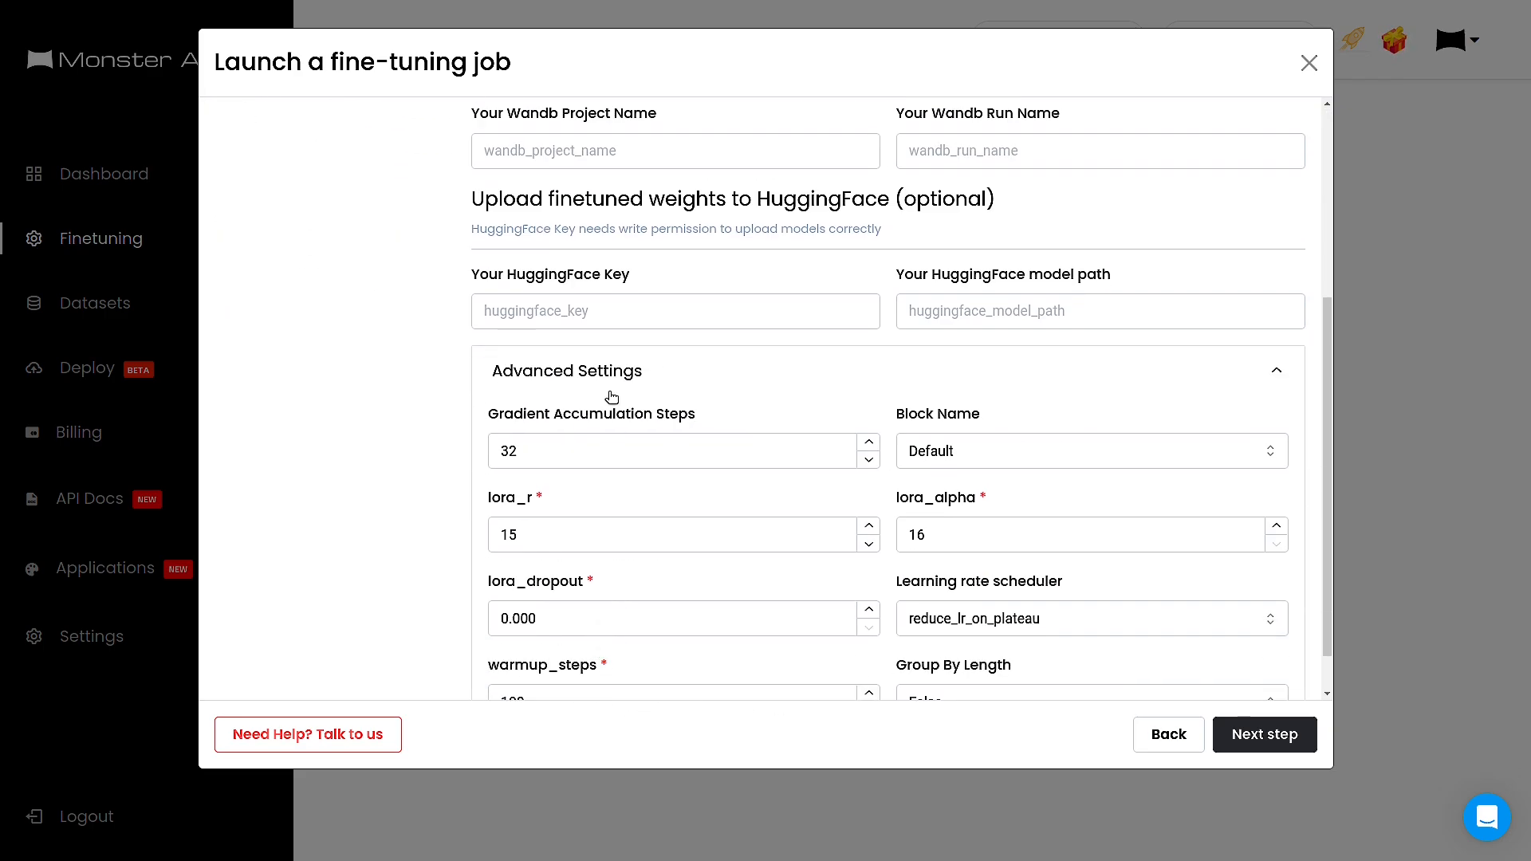
scroll(430, 518, "down", 1)
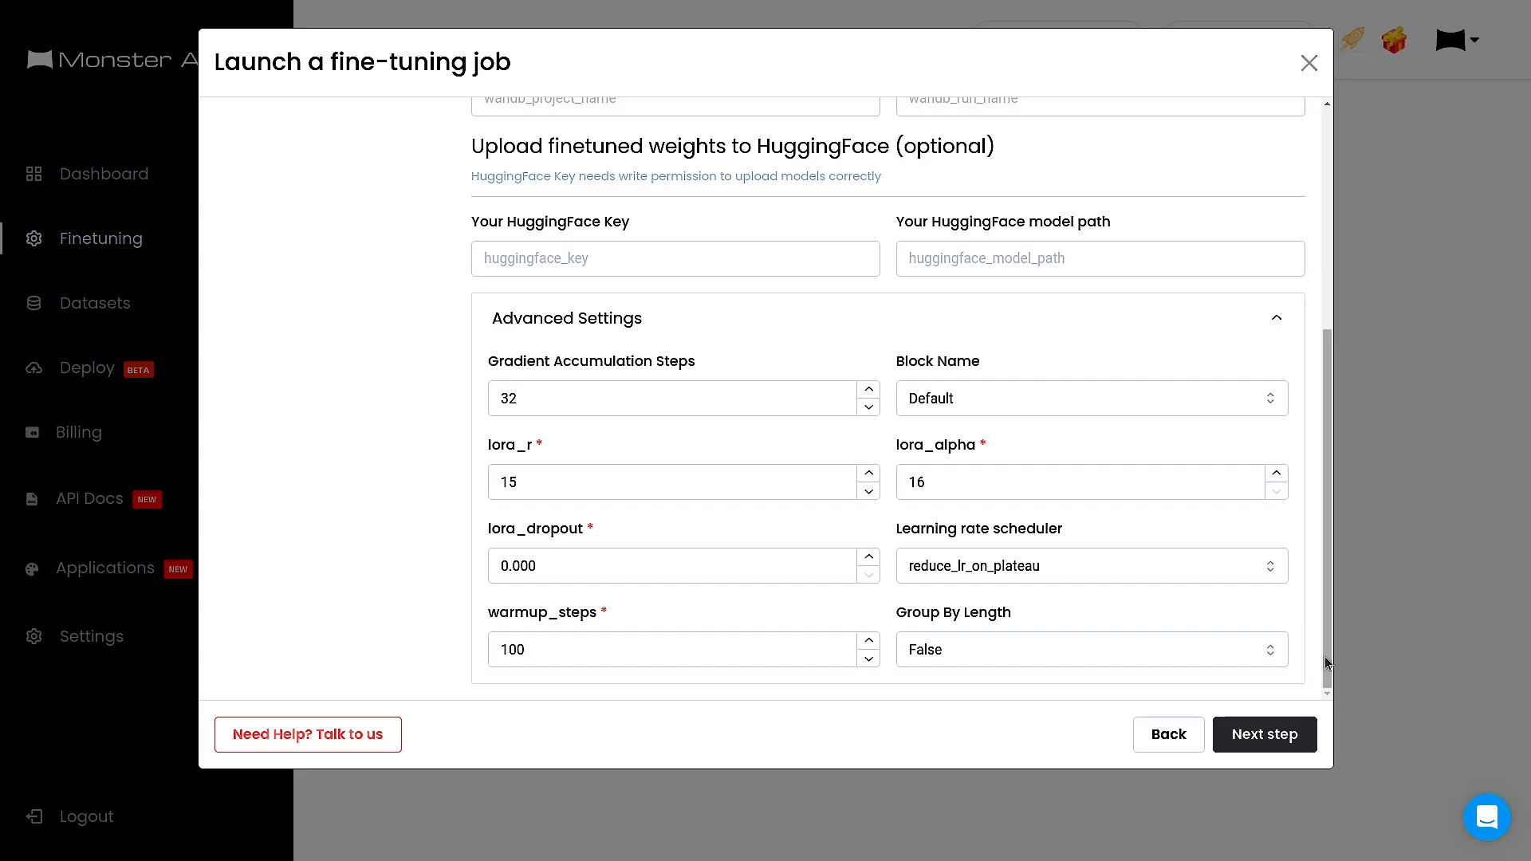
- Set lora_r to 8 and lora_dropout to 0.008 in the advanced settings
mouse_move(572, 487)
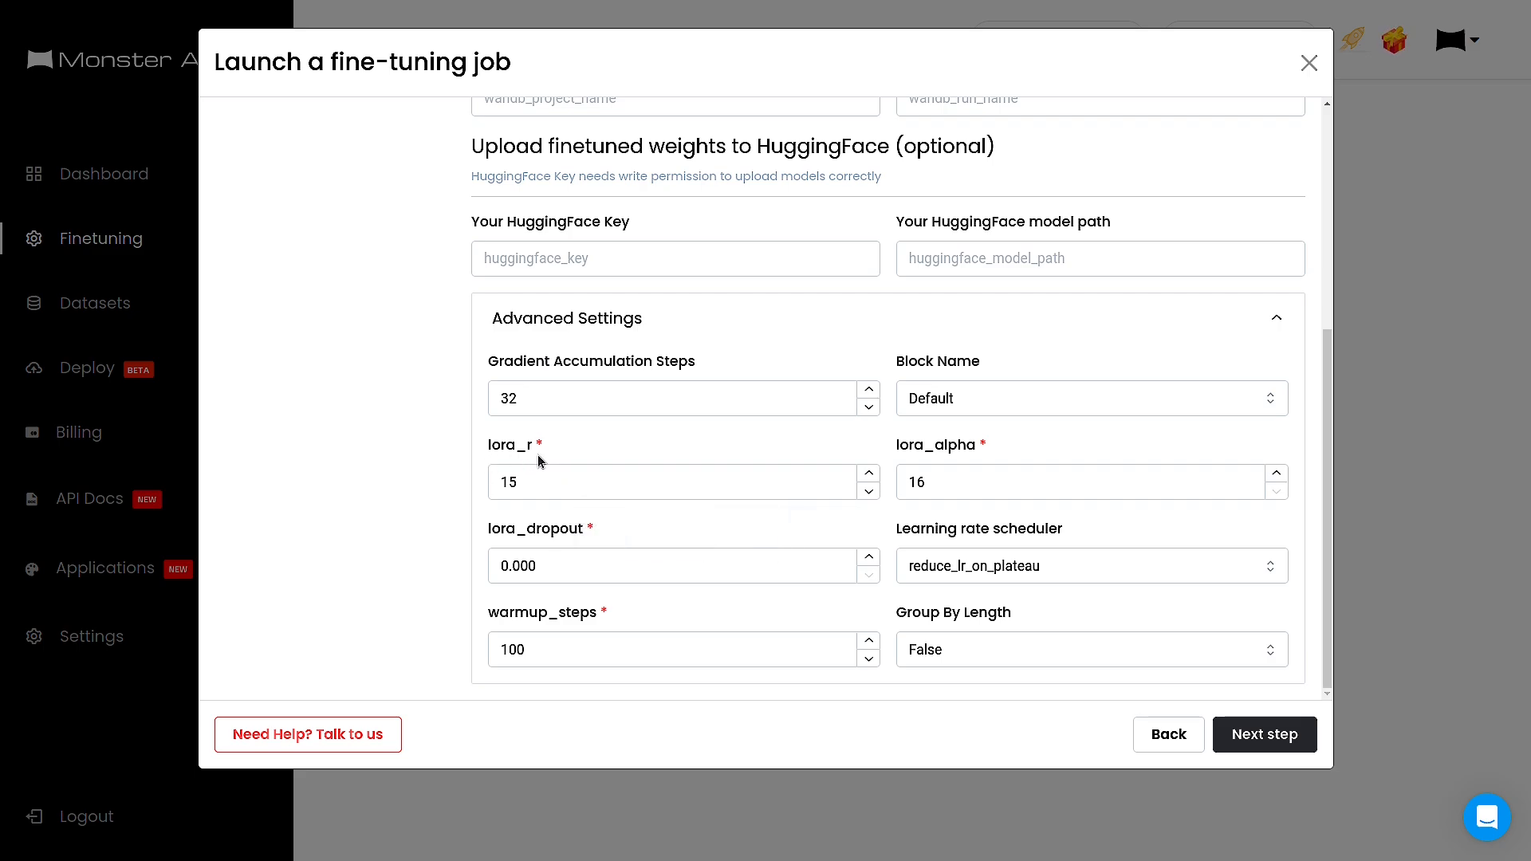
double_click(868, 492)
double_click(868, 492)
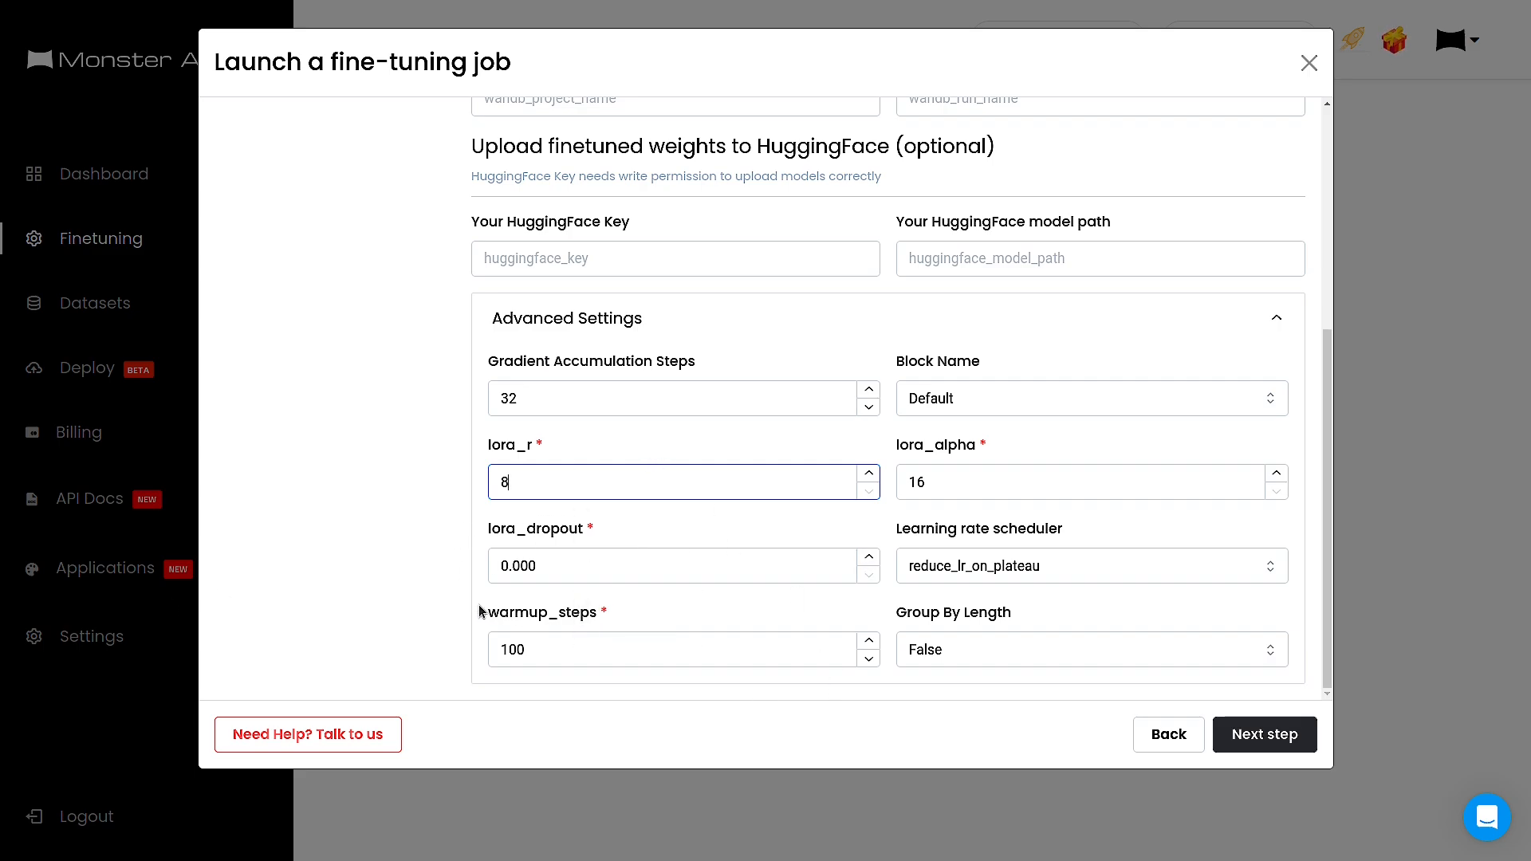
left_click(874, 561)
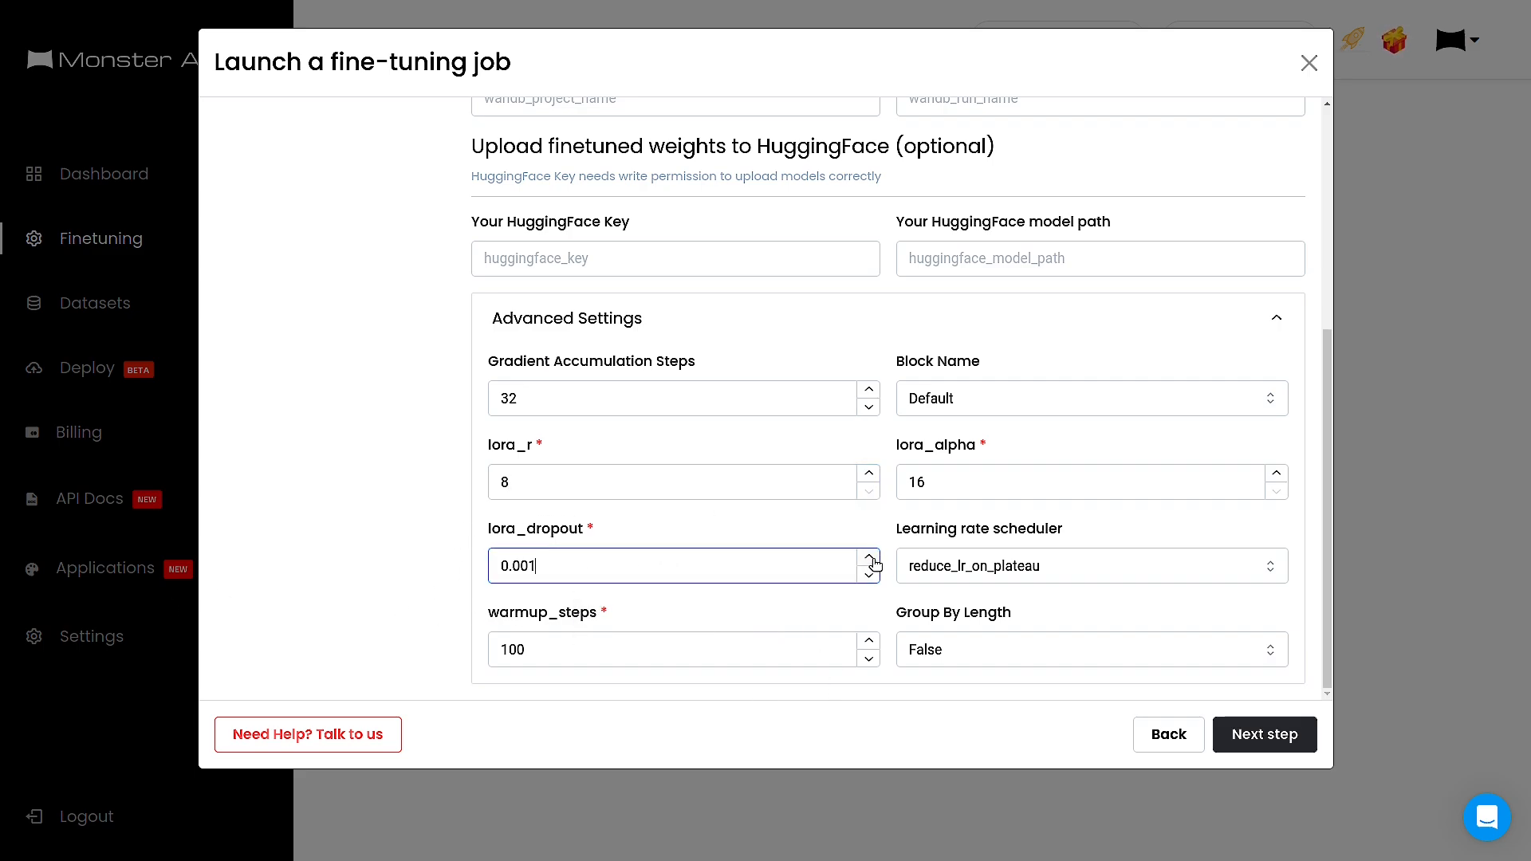
left_click(871, 558)
left_click(870, 559)
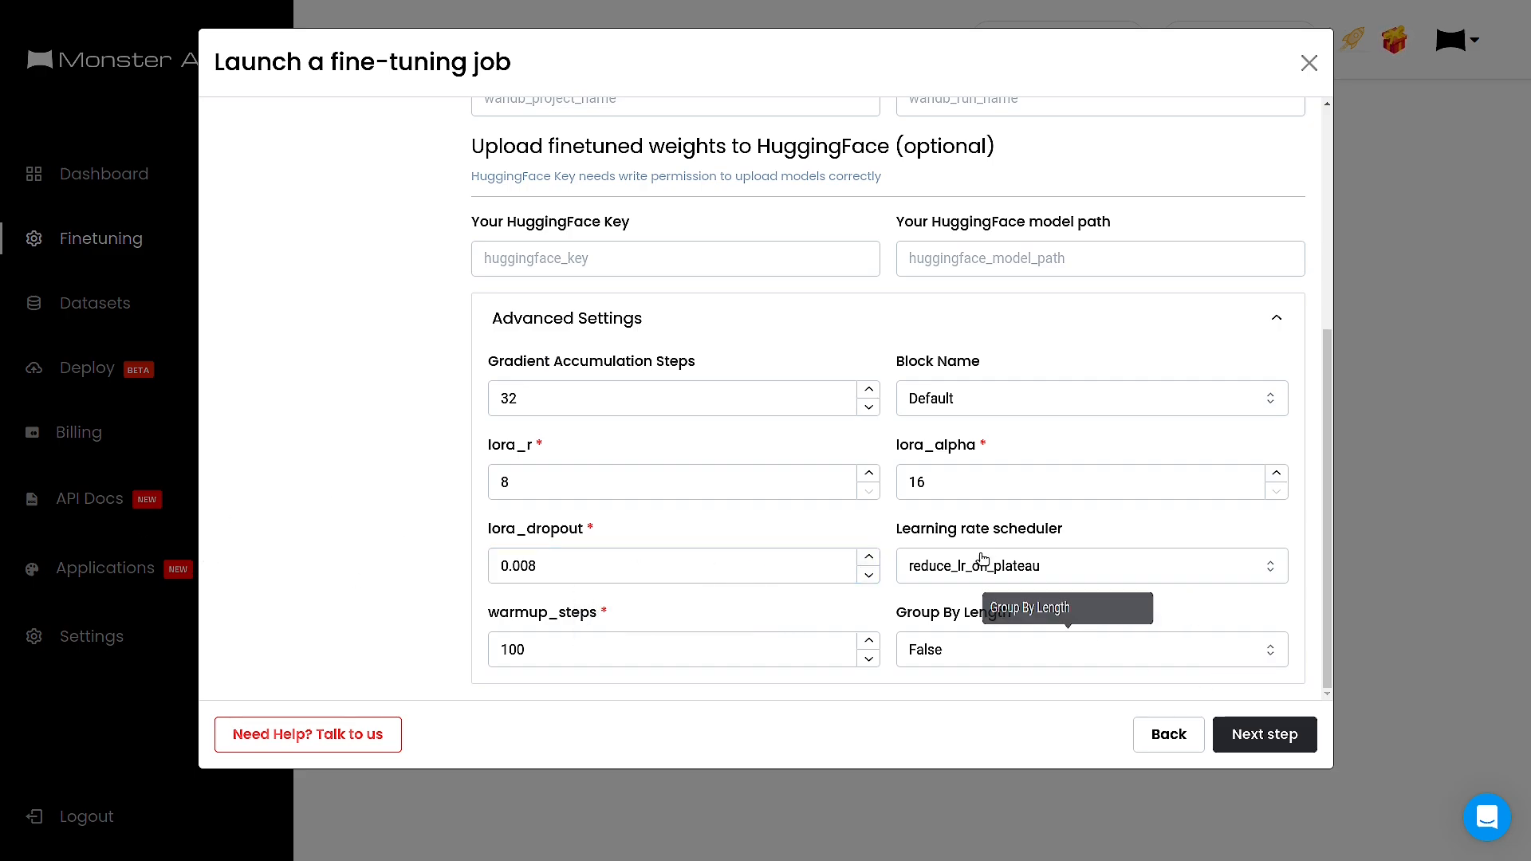
- Review the available learning rate scheduler options and try to lower lora_alpha
left_click(1269, 569)
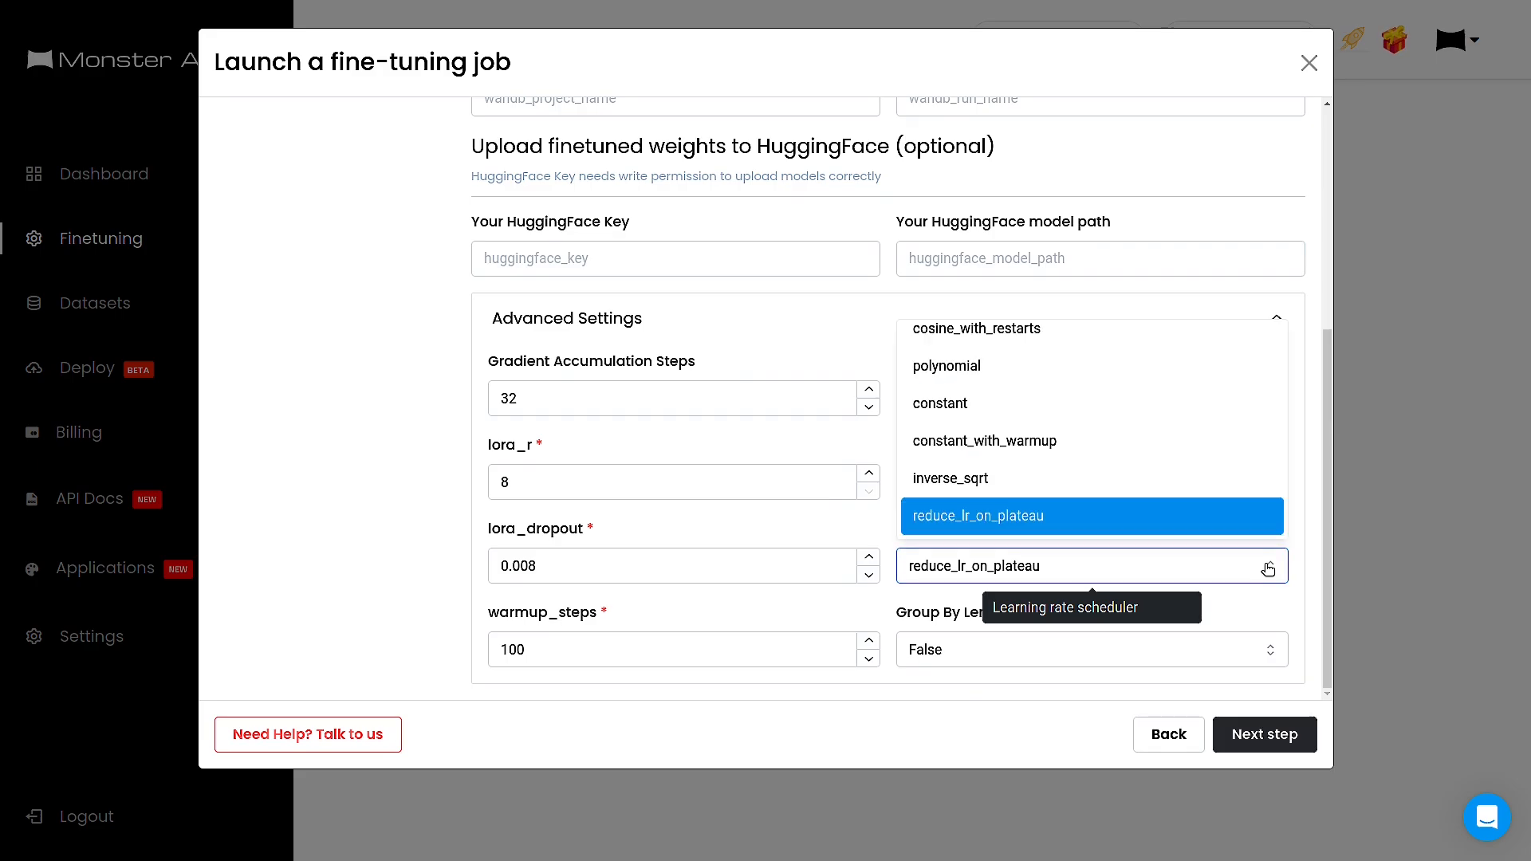
scroll(1189, 482, "up", 2)
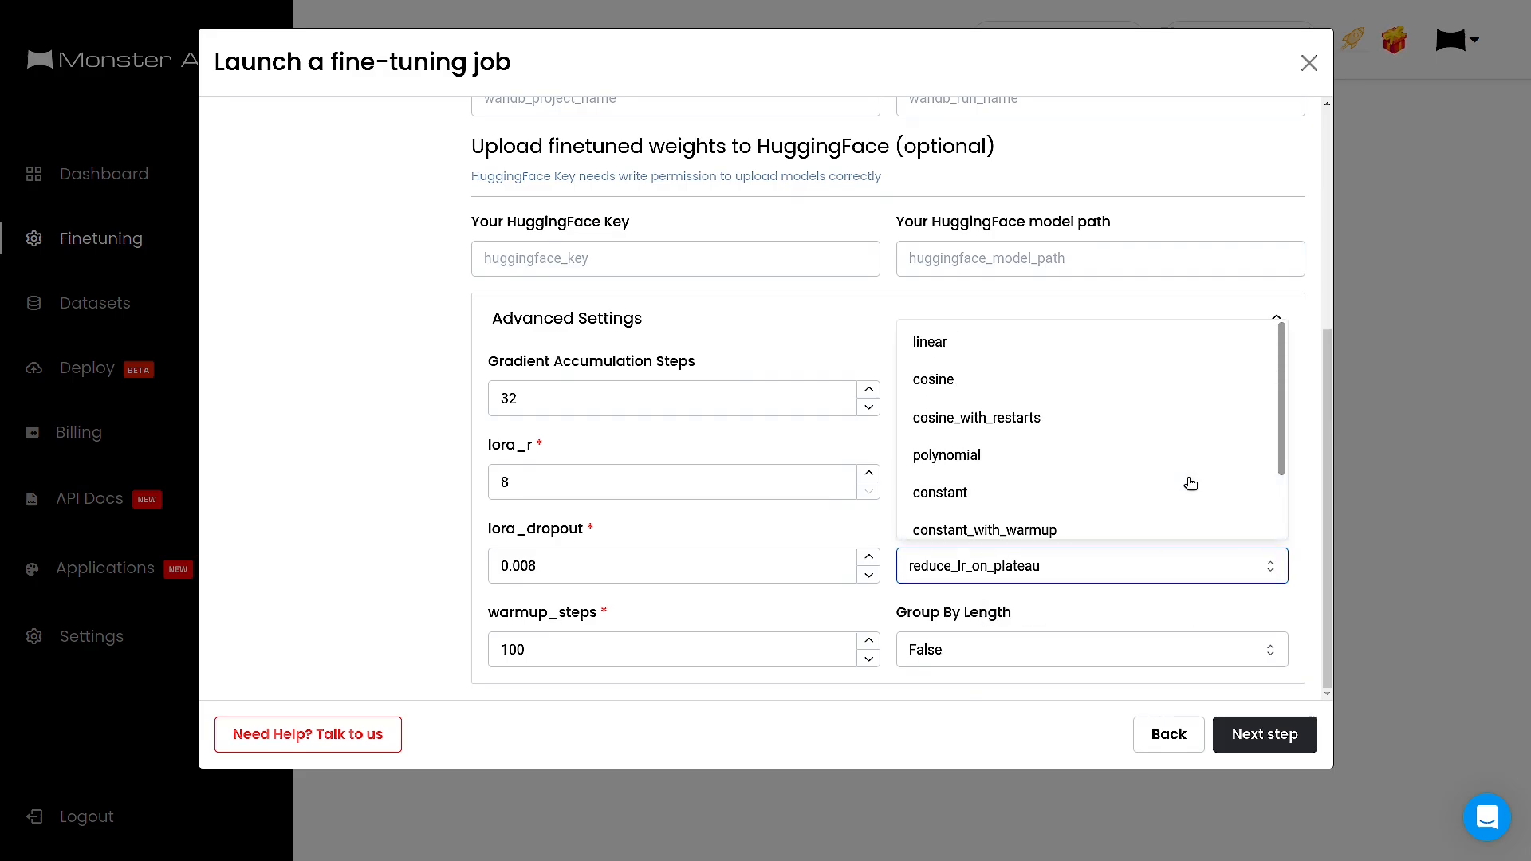
scroll(988, 482, "up", 3)
scroll(1065, 554, "down", 3)
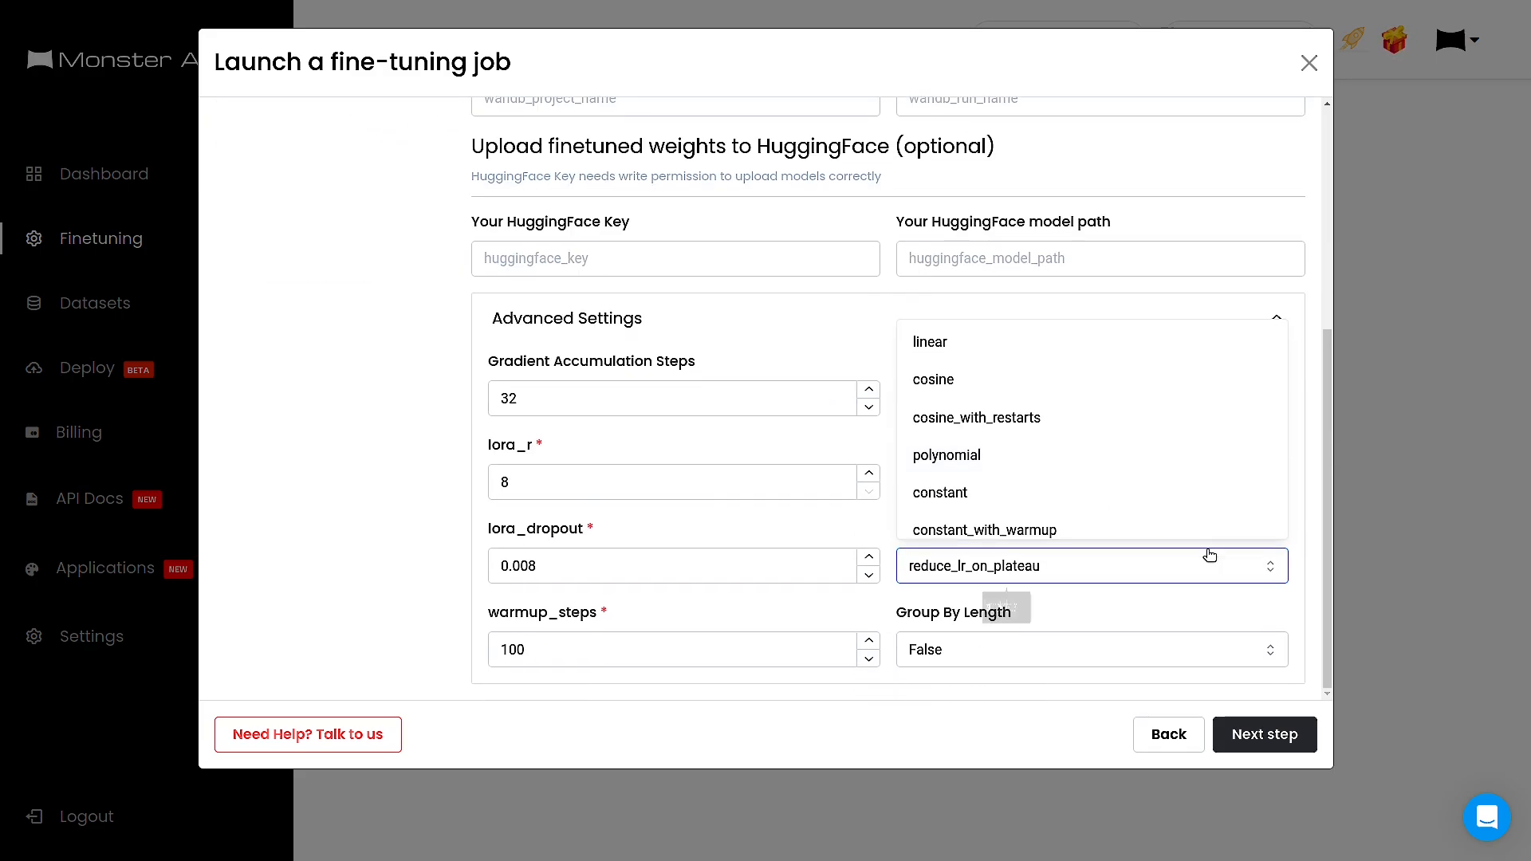
left_click(1133, 574)
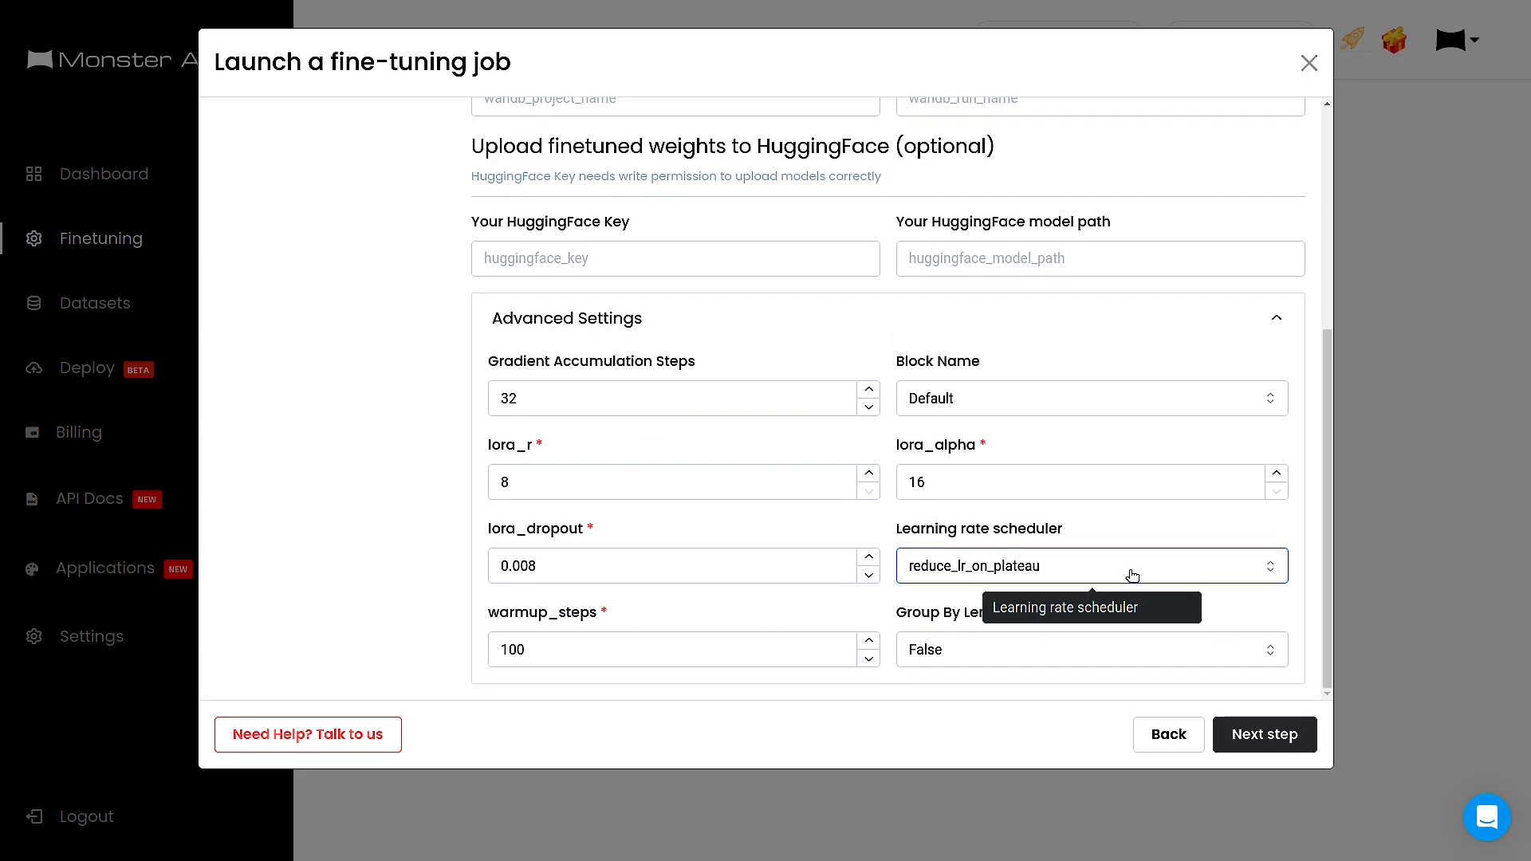
left_click(1254, 579)
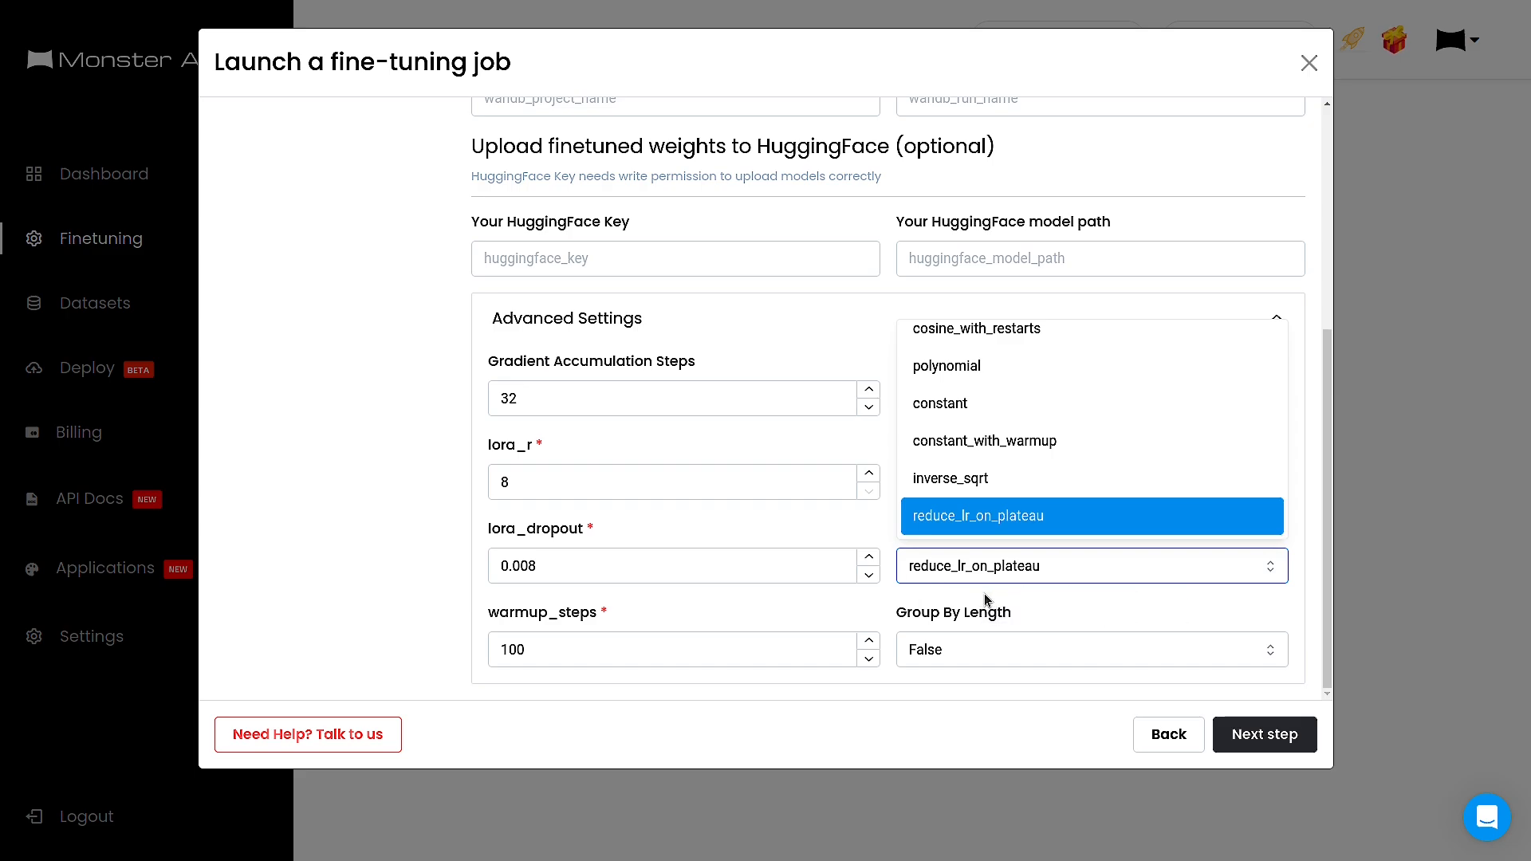
scroll(963, 479, "up", 2)
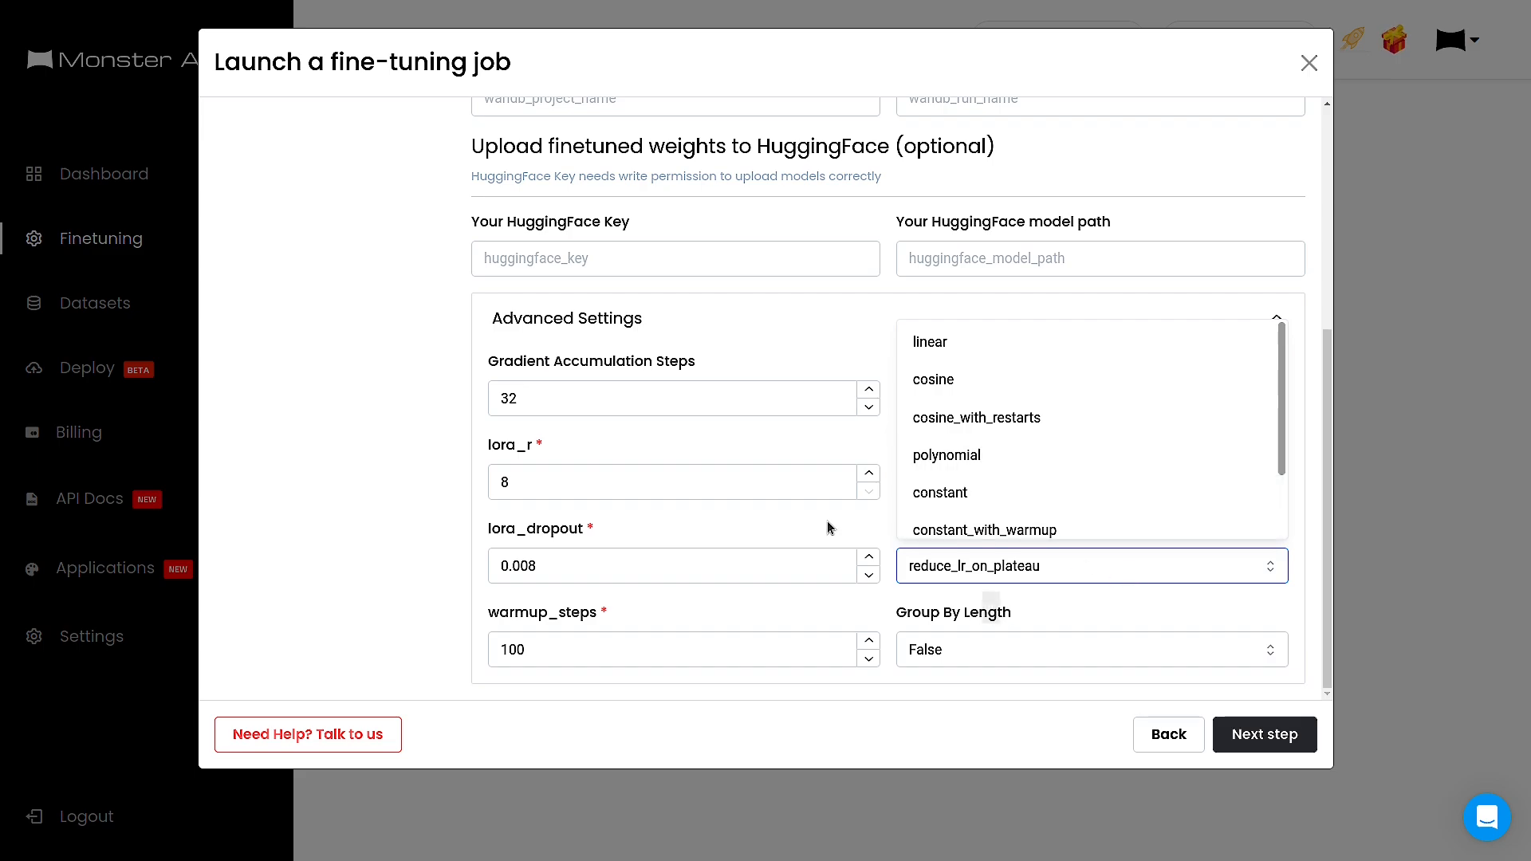
left_click(386, 600)
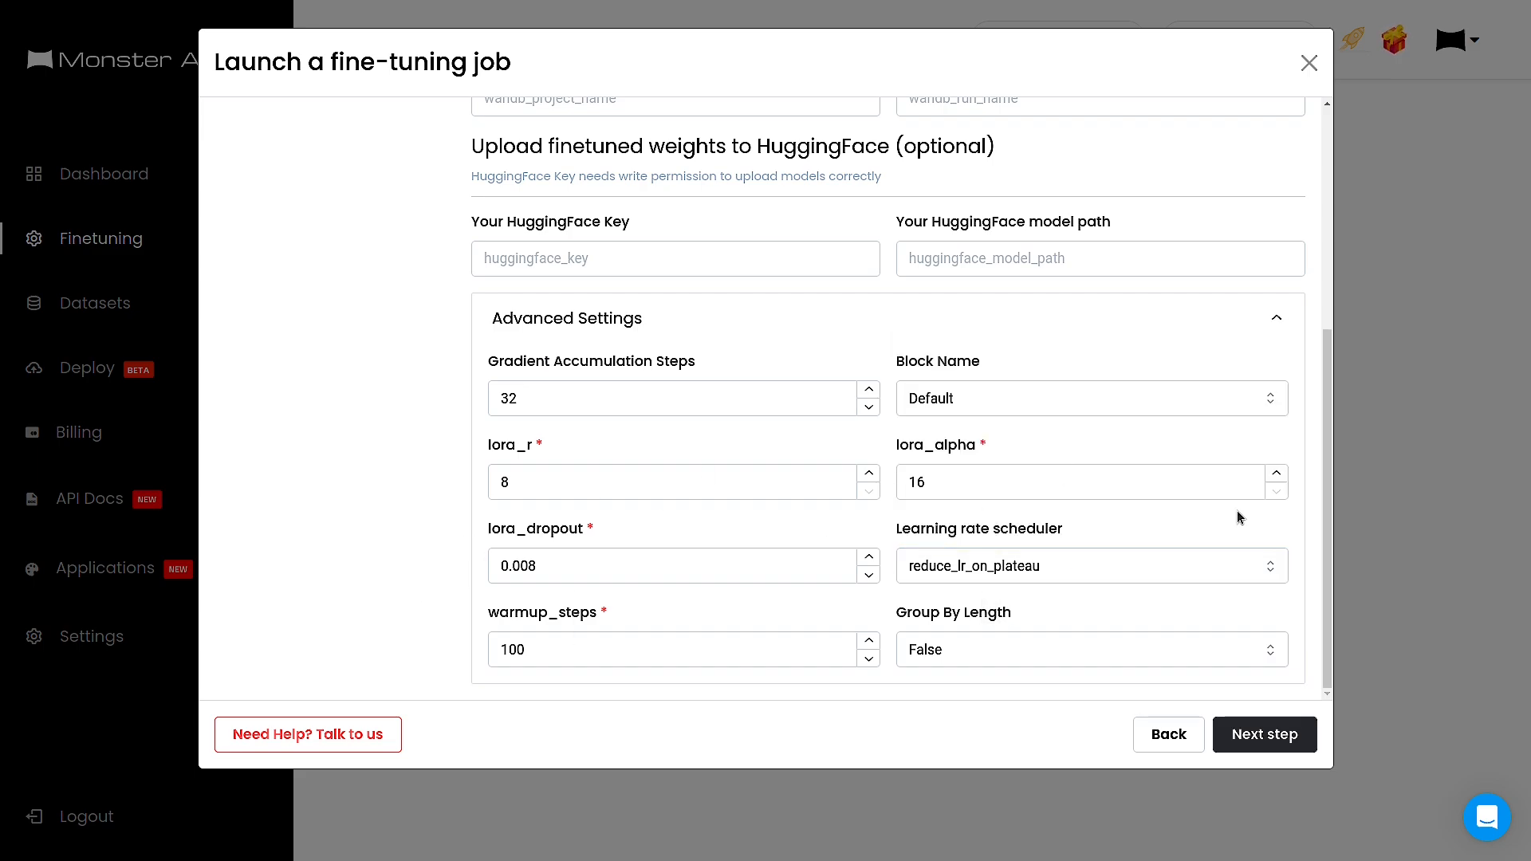
left_click(1277, 486)
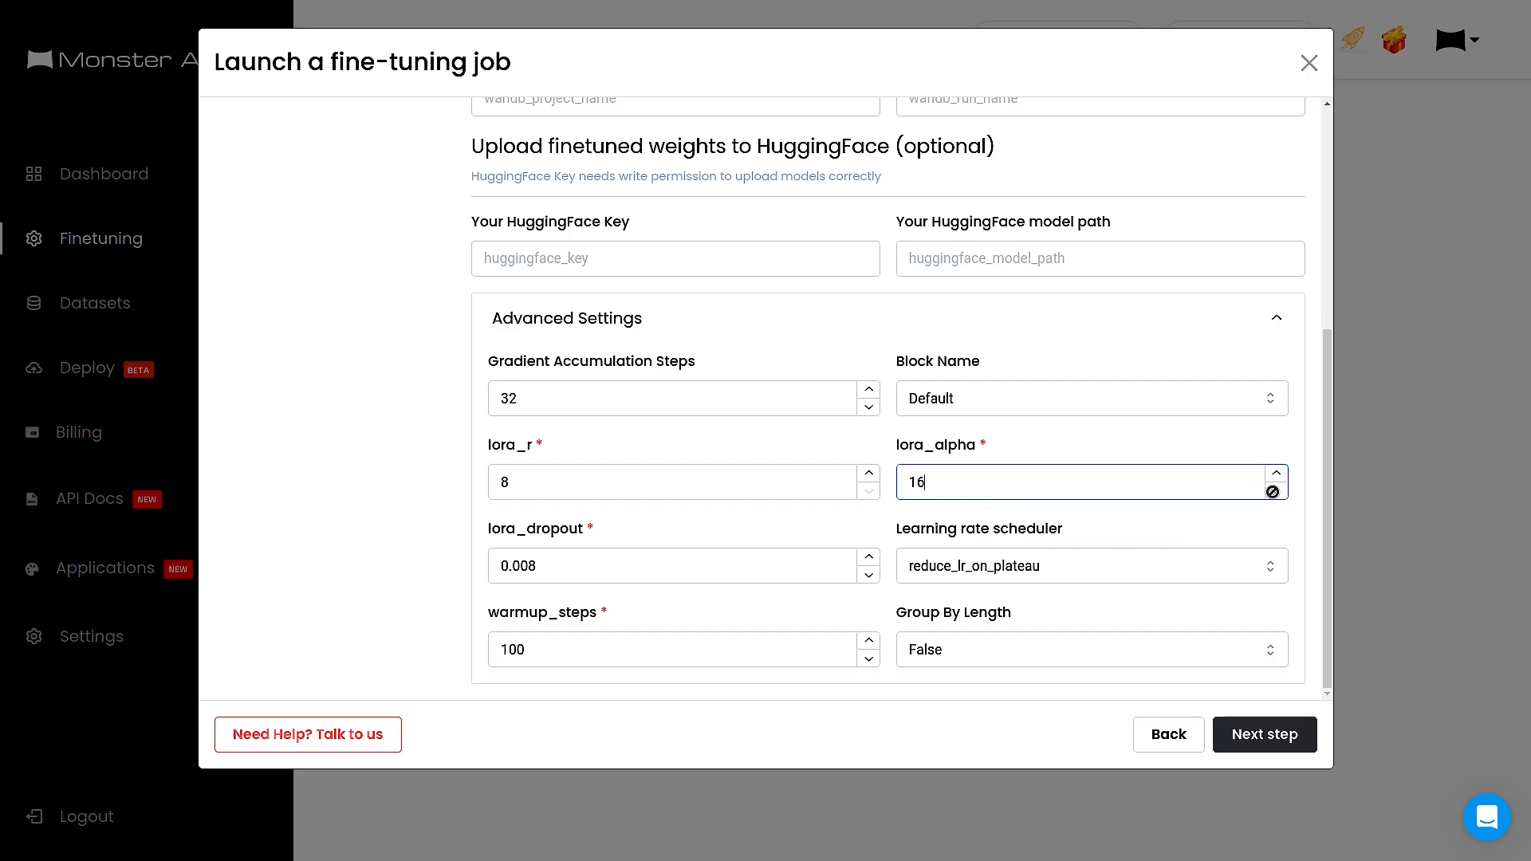
- Set lora_alpha to 19 and Gradient Accumulation Steps to 33 in the advanced settings
key("BackSpace")
type("9")
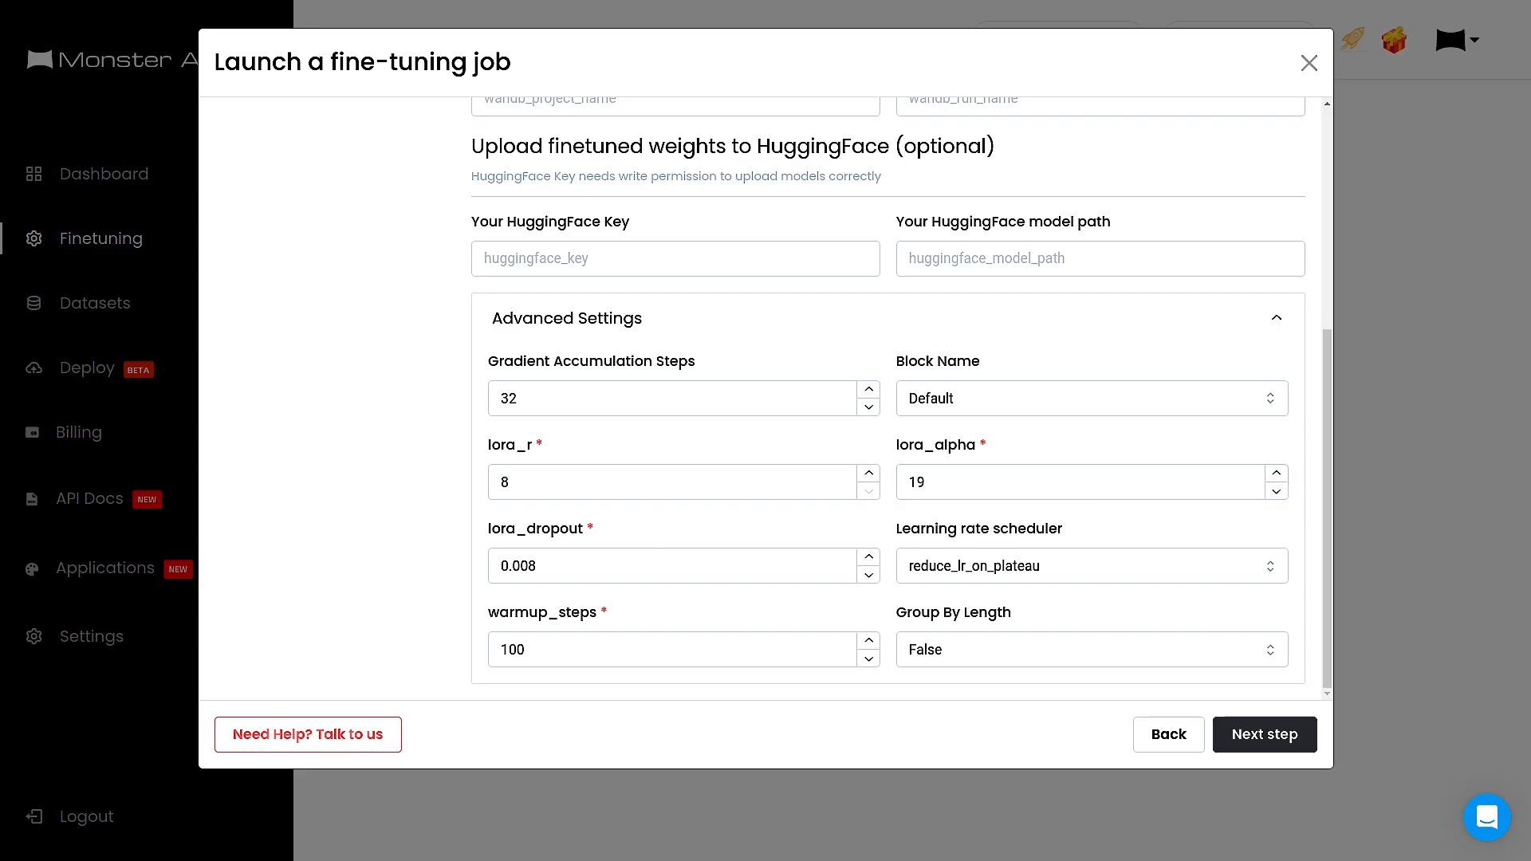
mouse_move(790, 396)
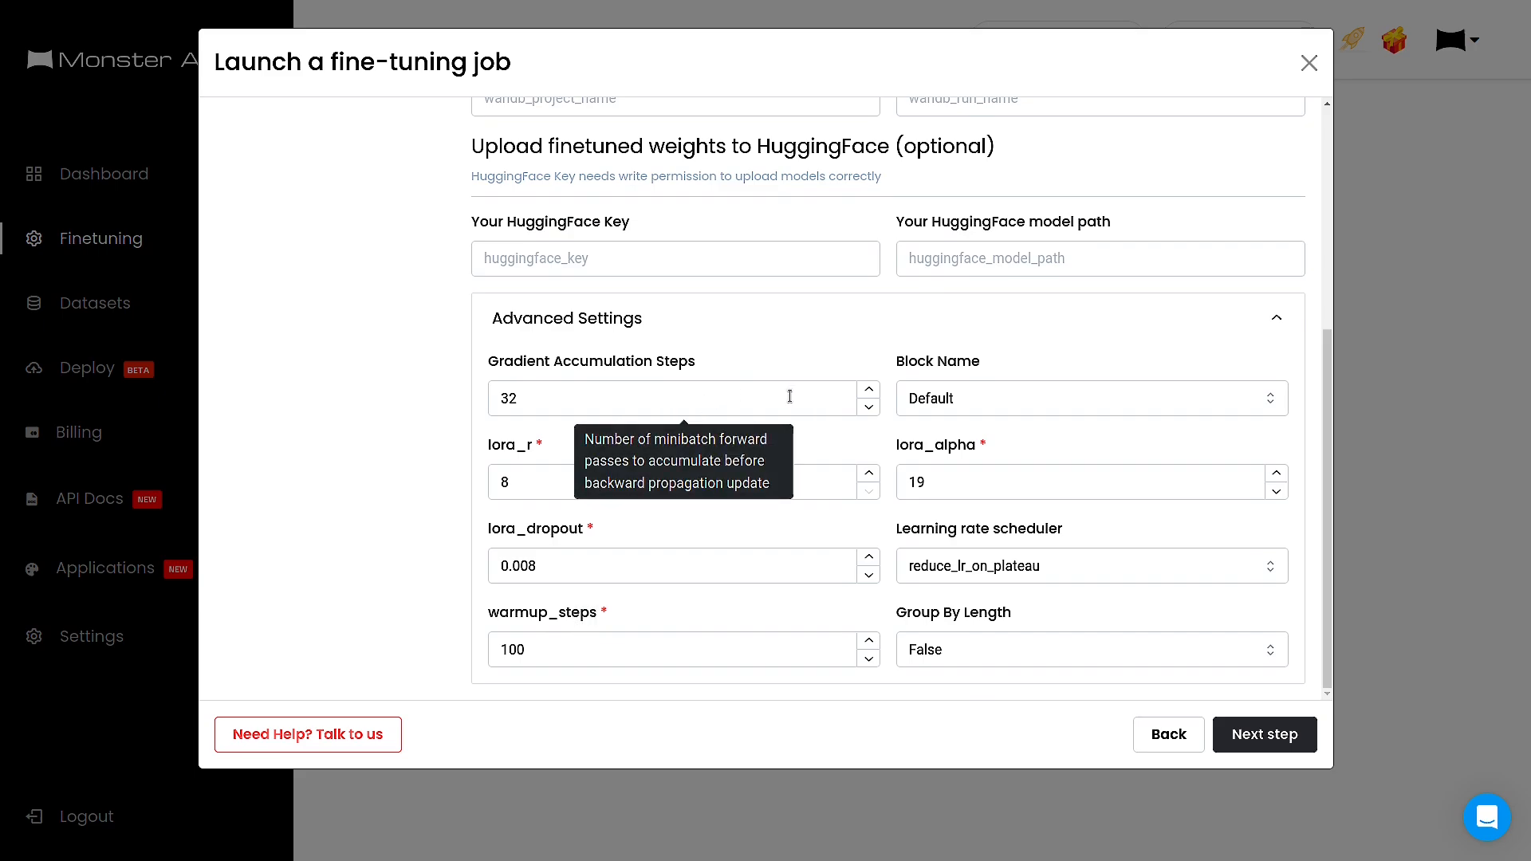
left_click(869, 392)
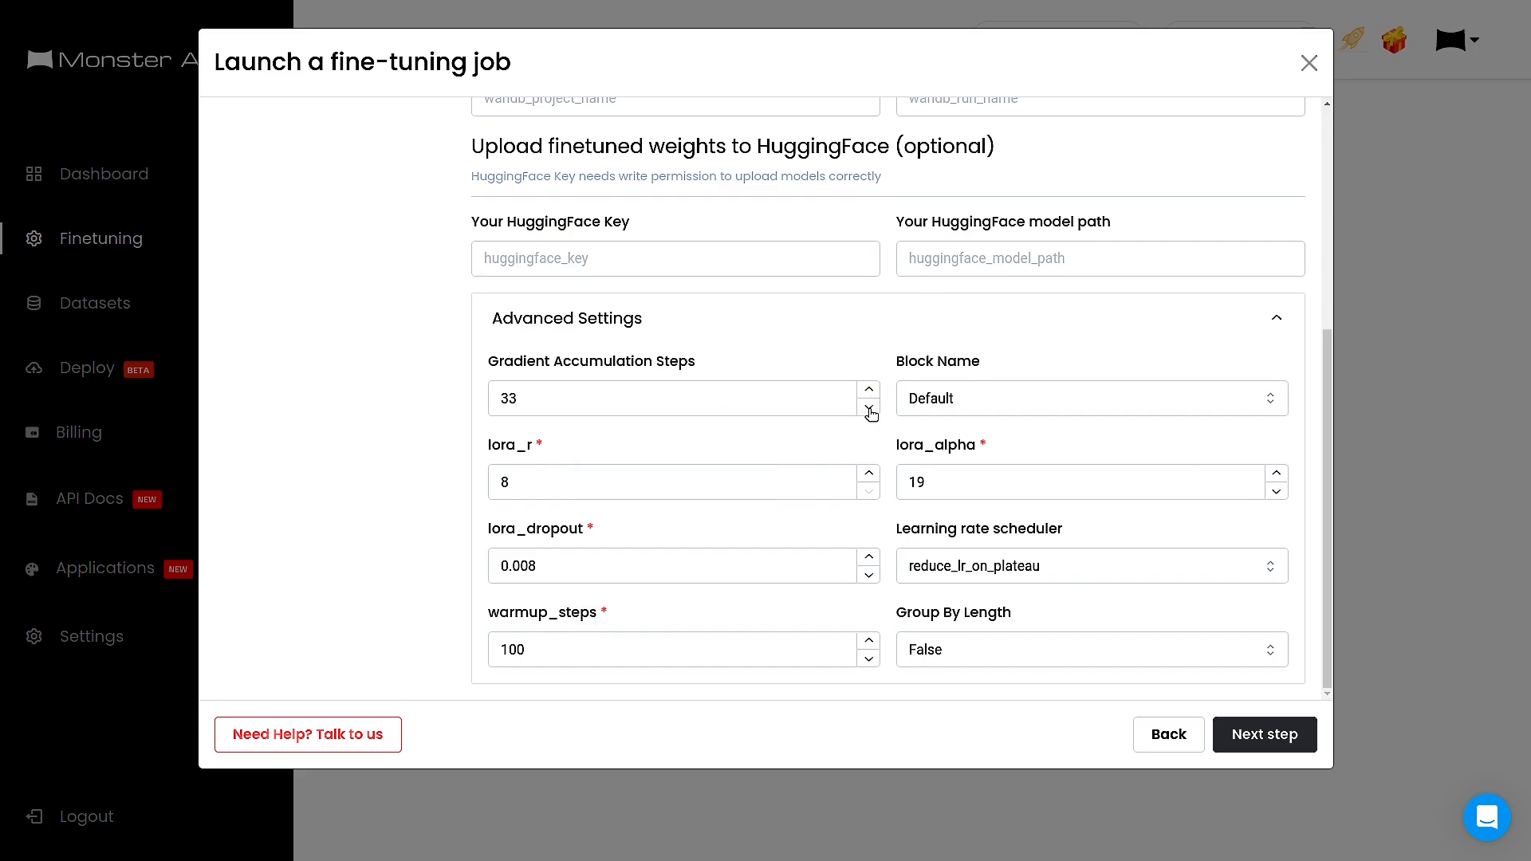
left_click(870, 410)
left_click(870, 410)
left_click(870, 410)
left_click(870, 410)
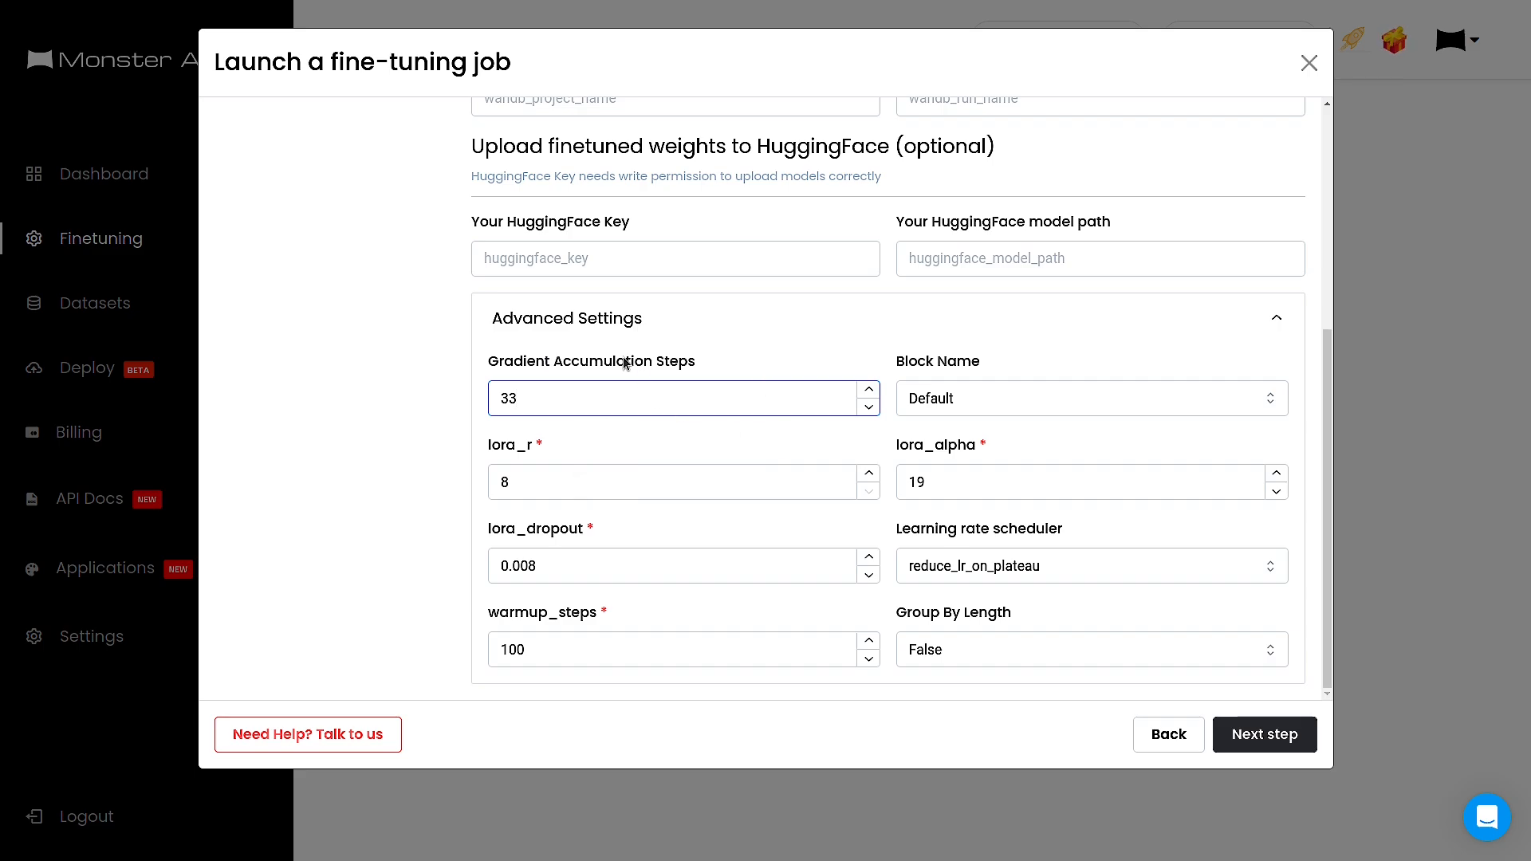
- Collapse the advanced settings and proceed to the final step to review the job's configuration, dataset and advanced settings
left_click(622, 319)
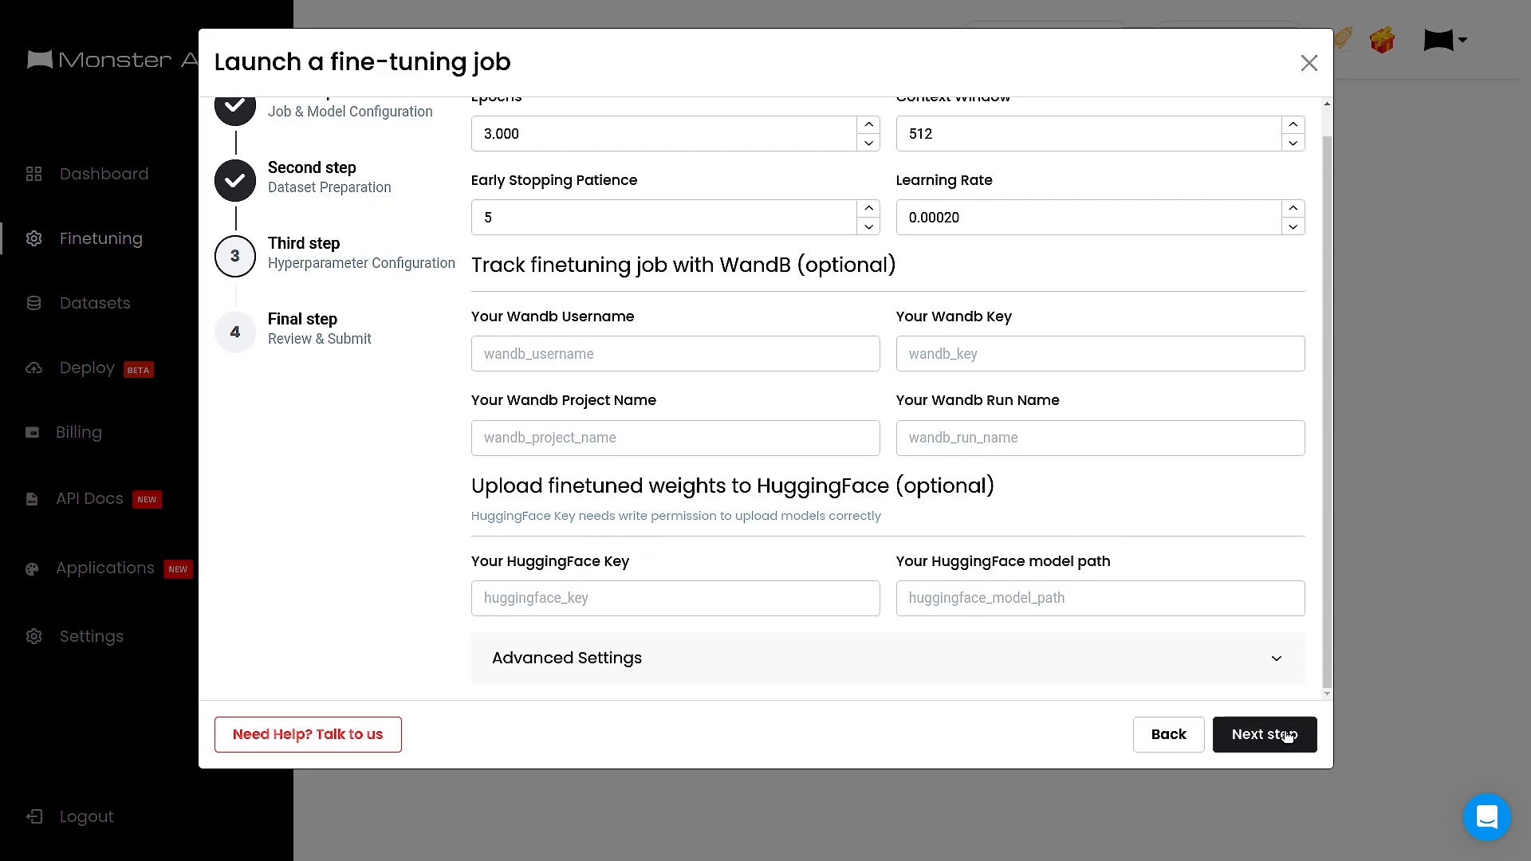
left_click(1261, 736)
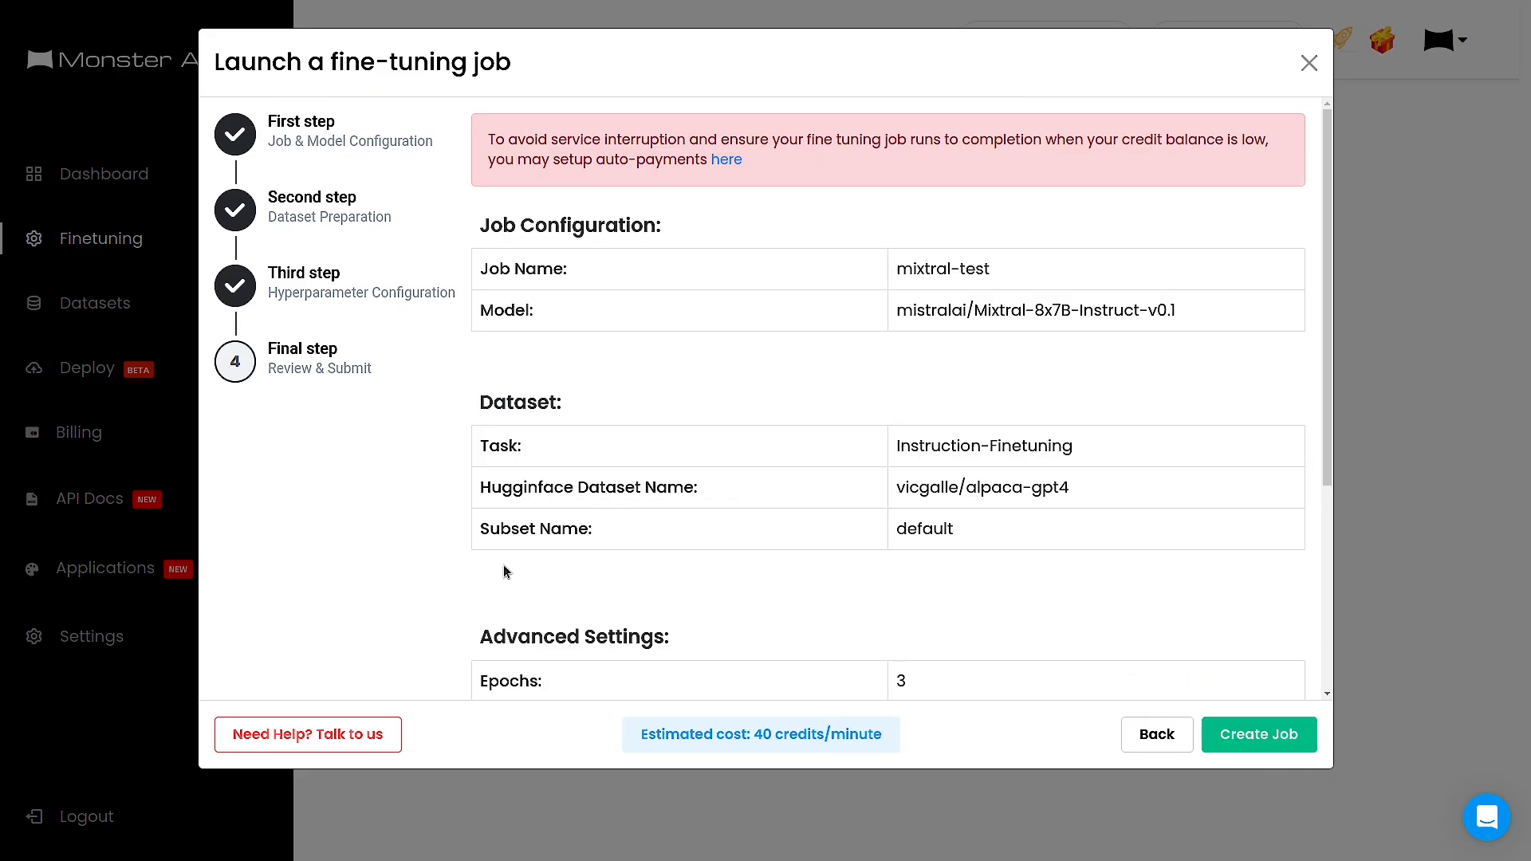
scroll(971, 535, "down", 1)
scroll(970, 538, "down", 3)
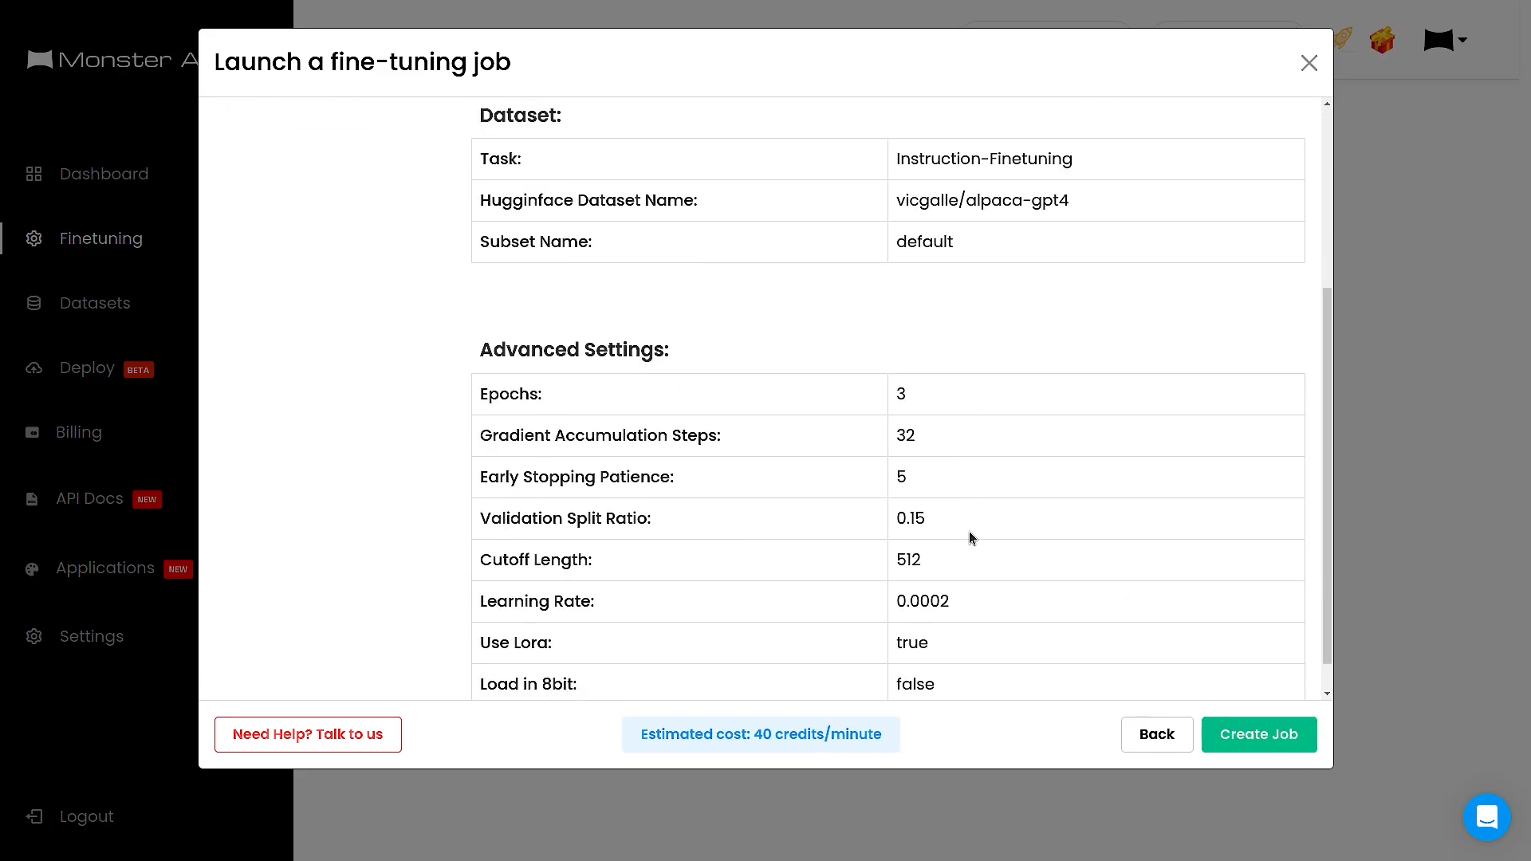
scroll(970, 538, "up", 4)
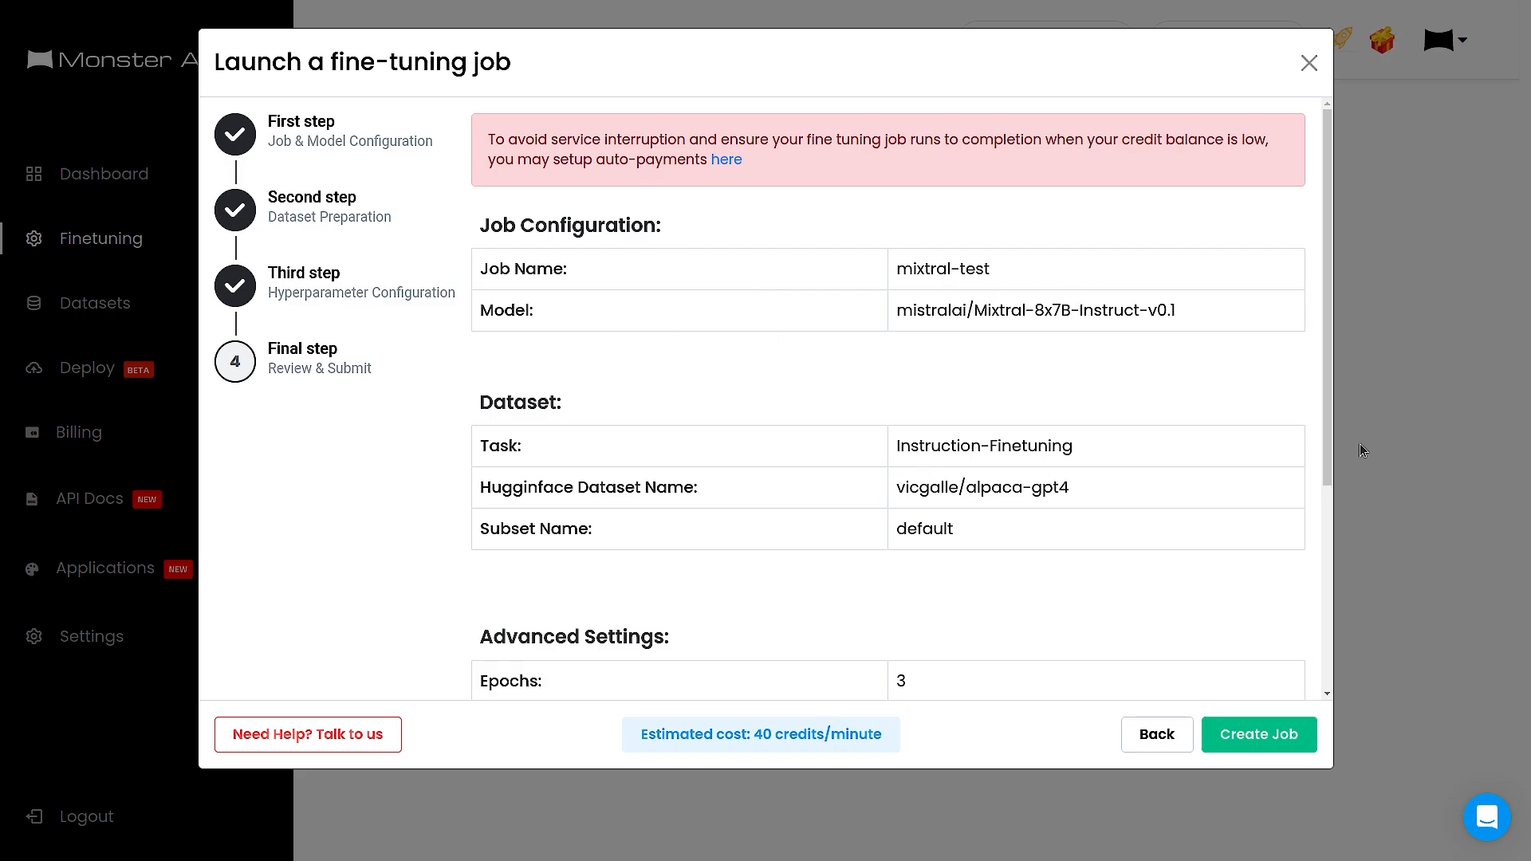
left_click_drag(1329, 448, 1292, 649)
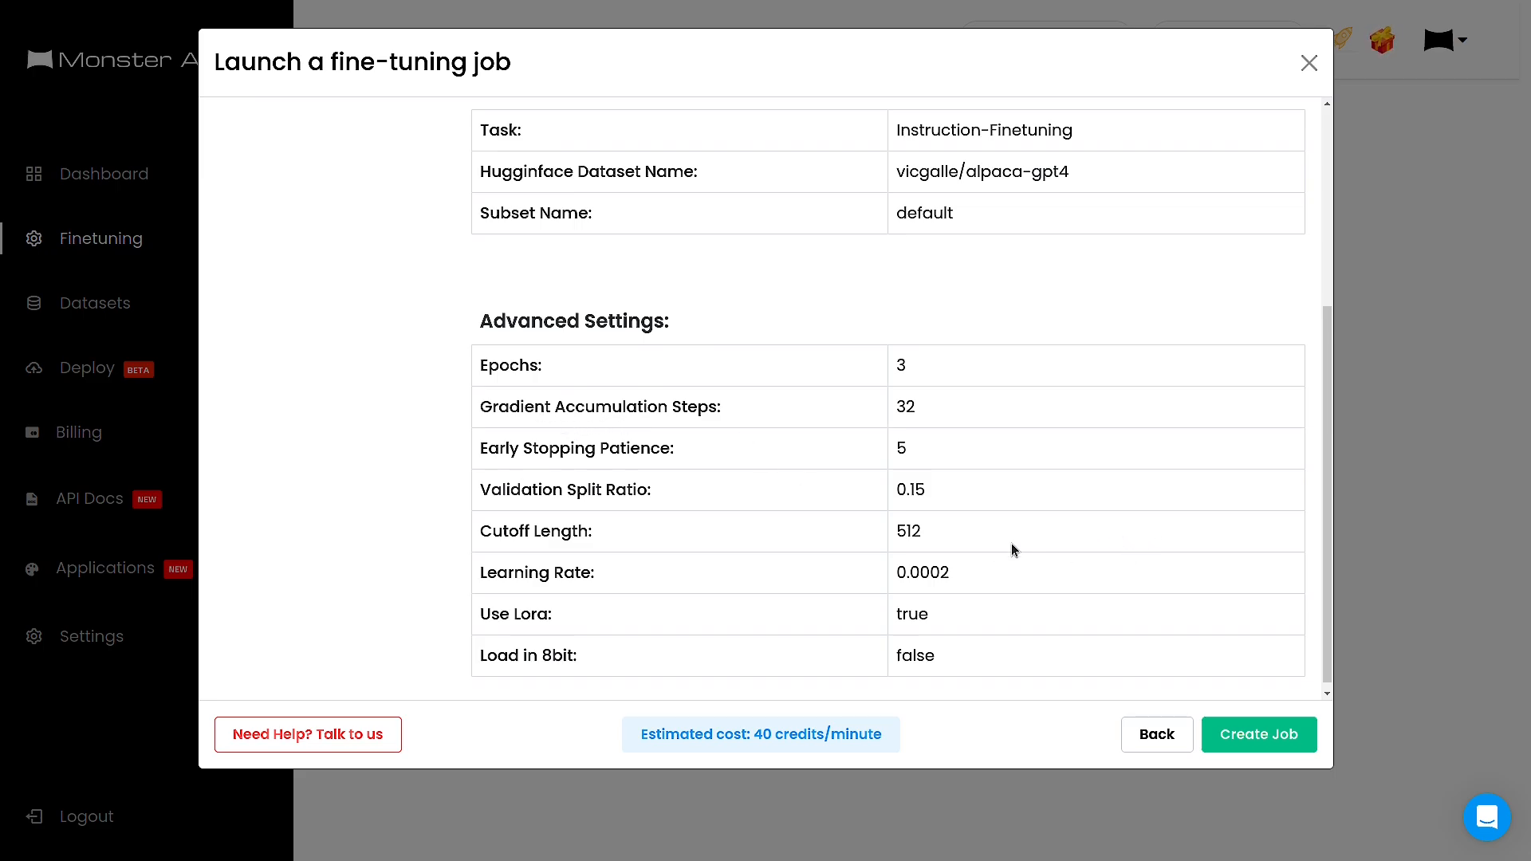
scroll(1013, 550, "down", 1)
scroll(1013, 550, "up", 3)
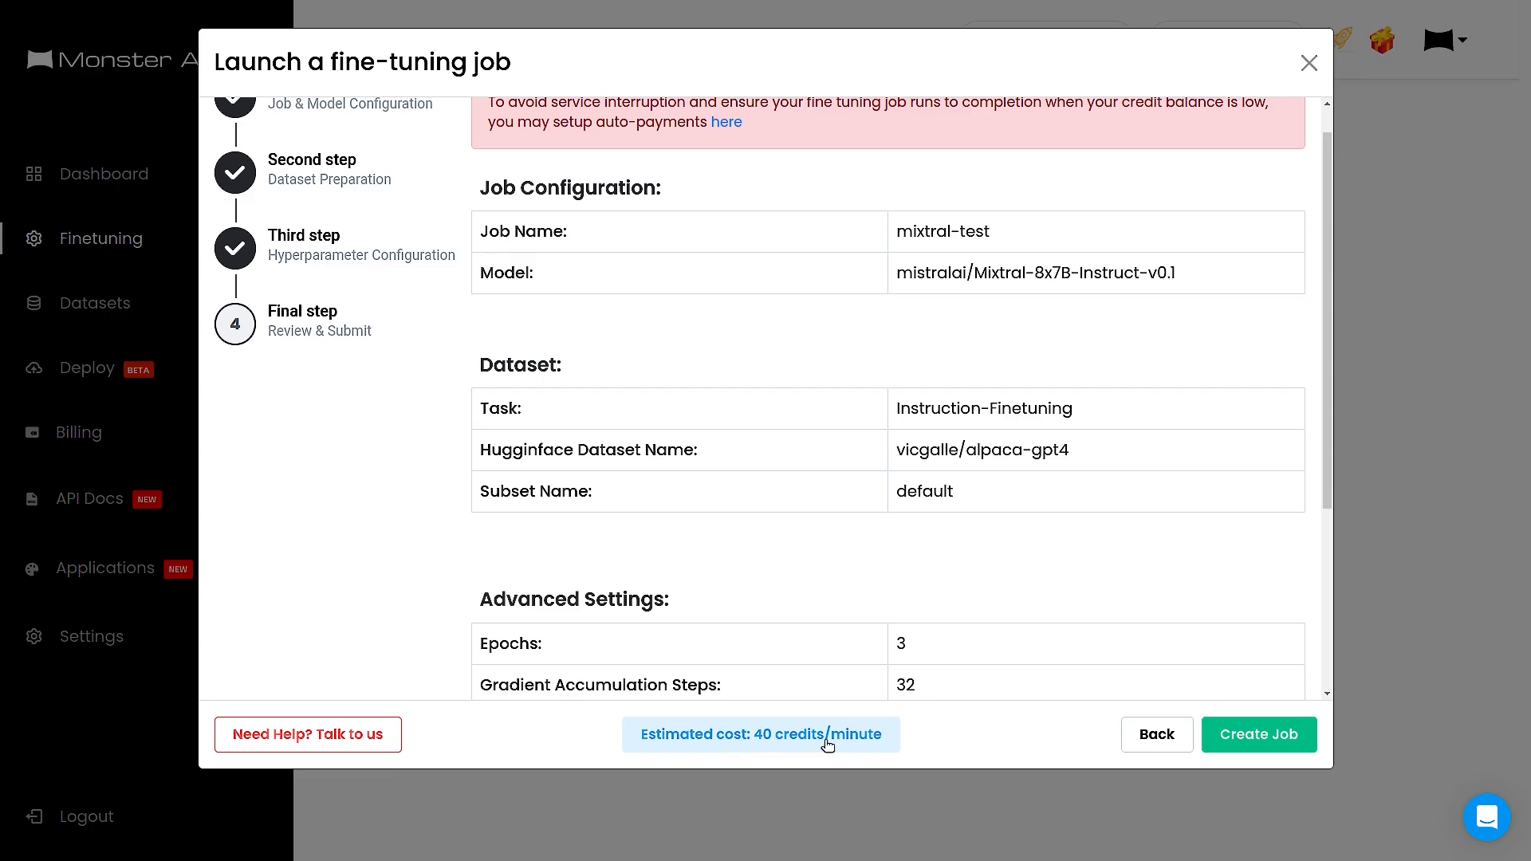
scroll(874, 645, "up", 1)
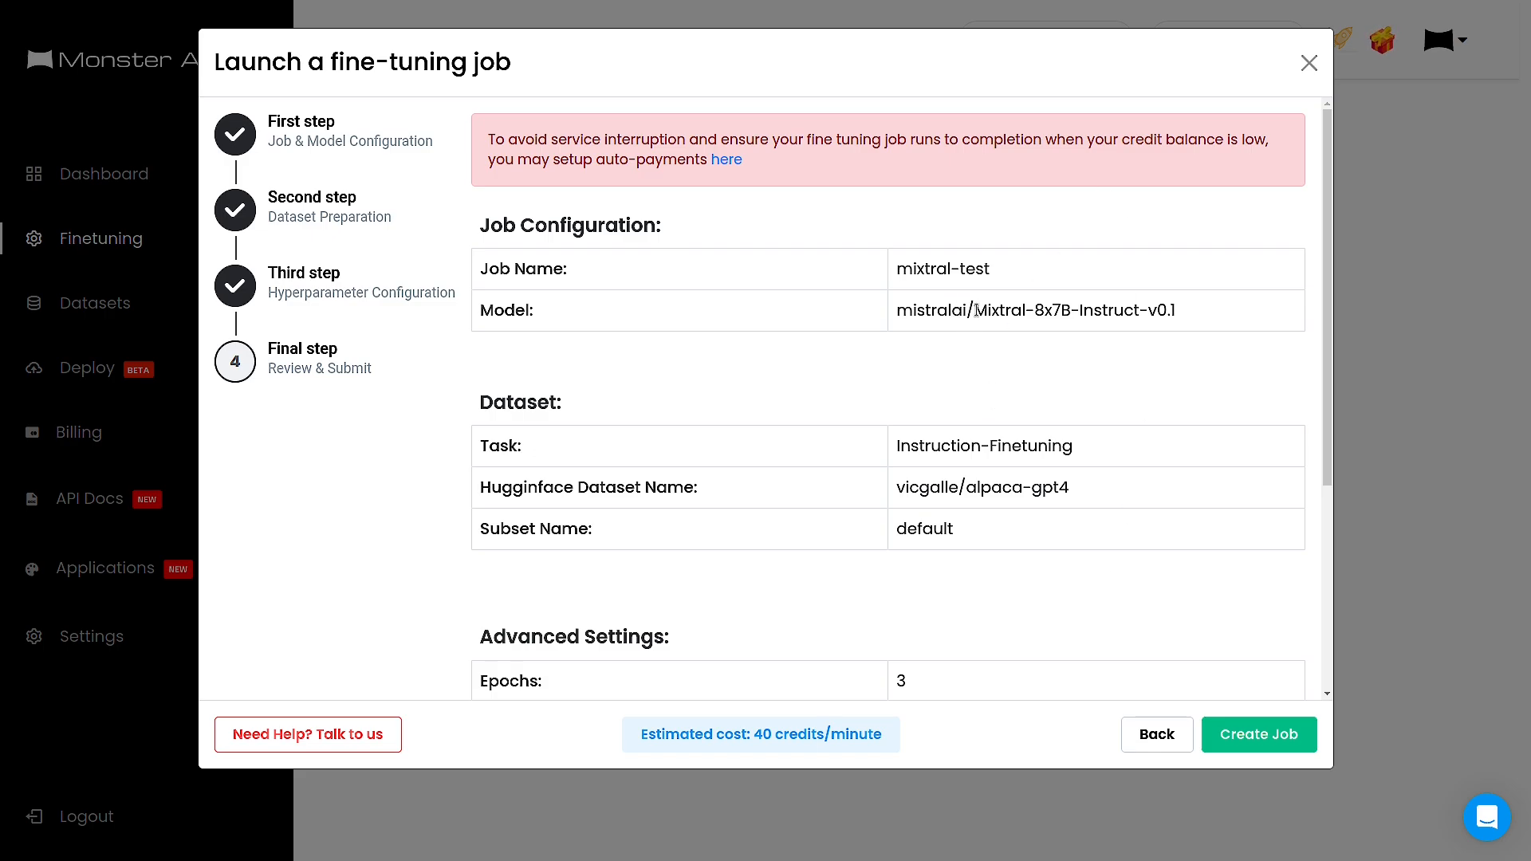
- Check the model name, auto-payment notice and remaining settings in the summary, and create the mixtral-test job
left_click_drag(972, 310, 1194, 310)
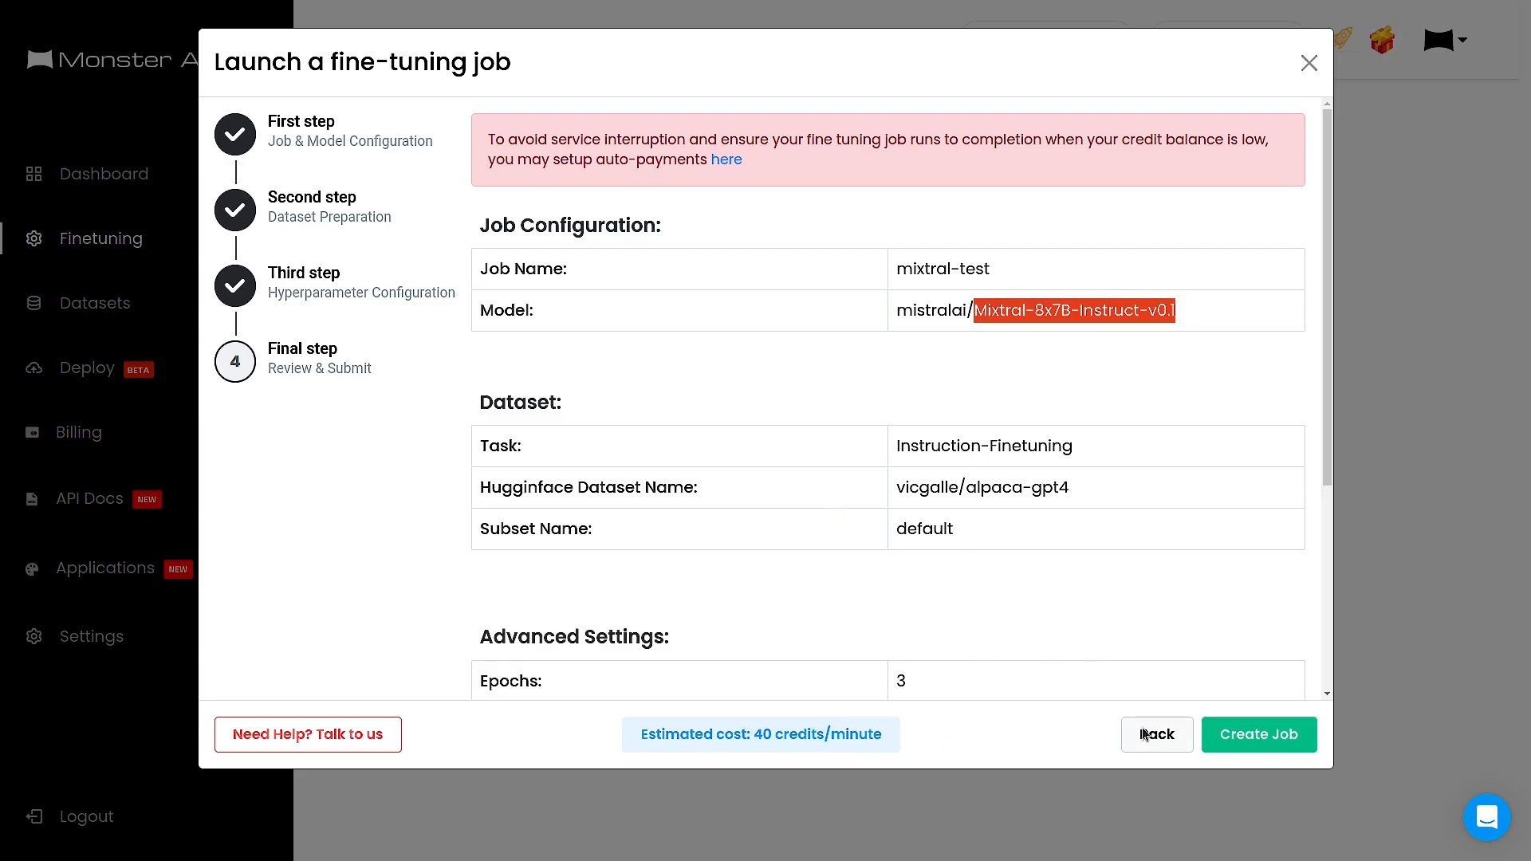
left_click_drag(485, 142, 863, 176)
left_click(544, 158)
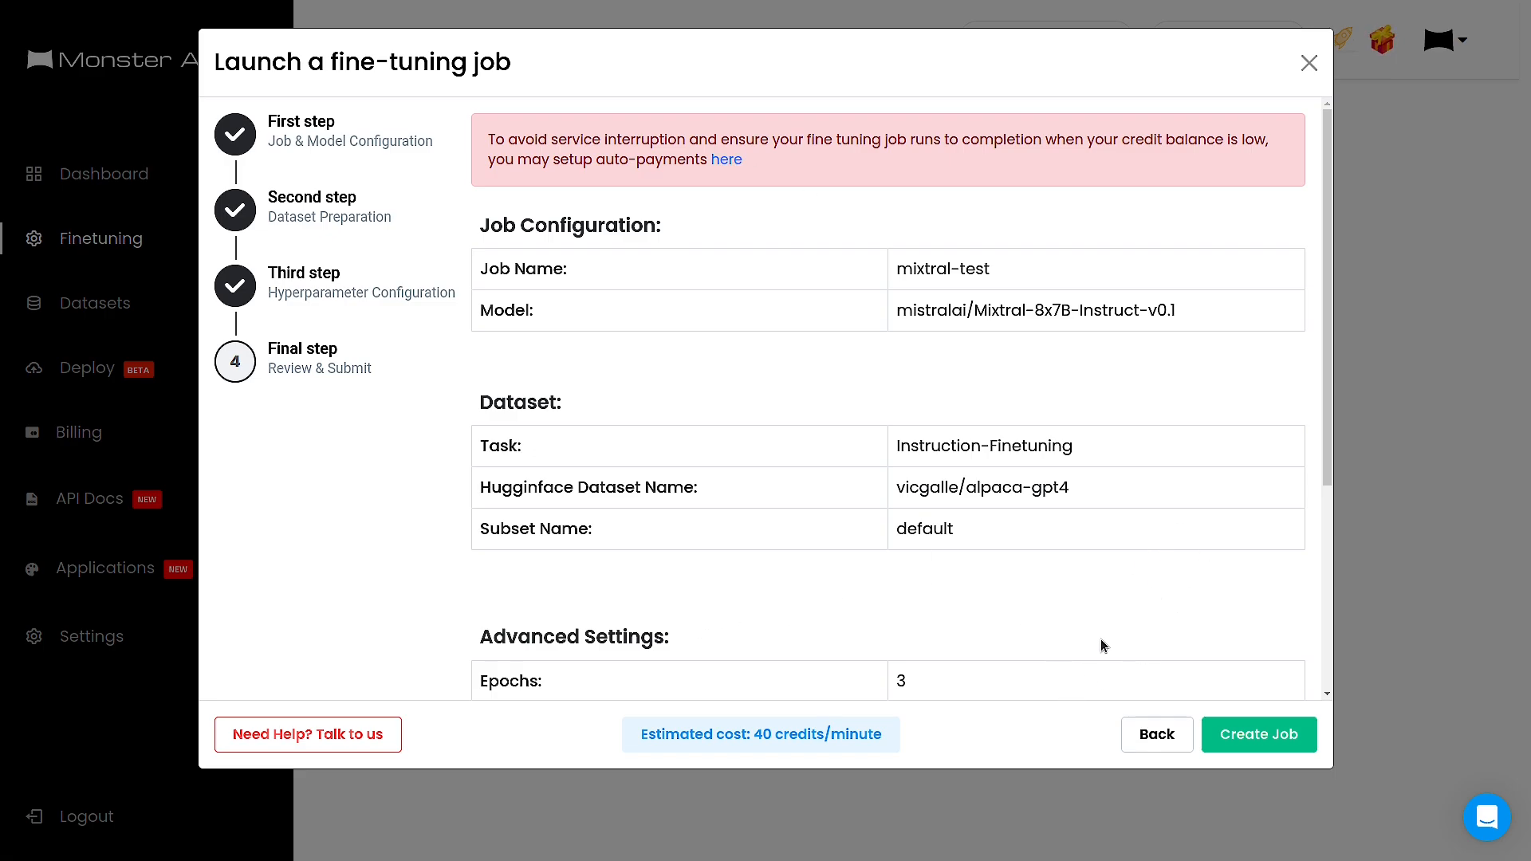
scroll(1069, 529, "down", 4)
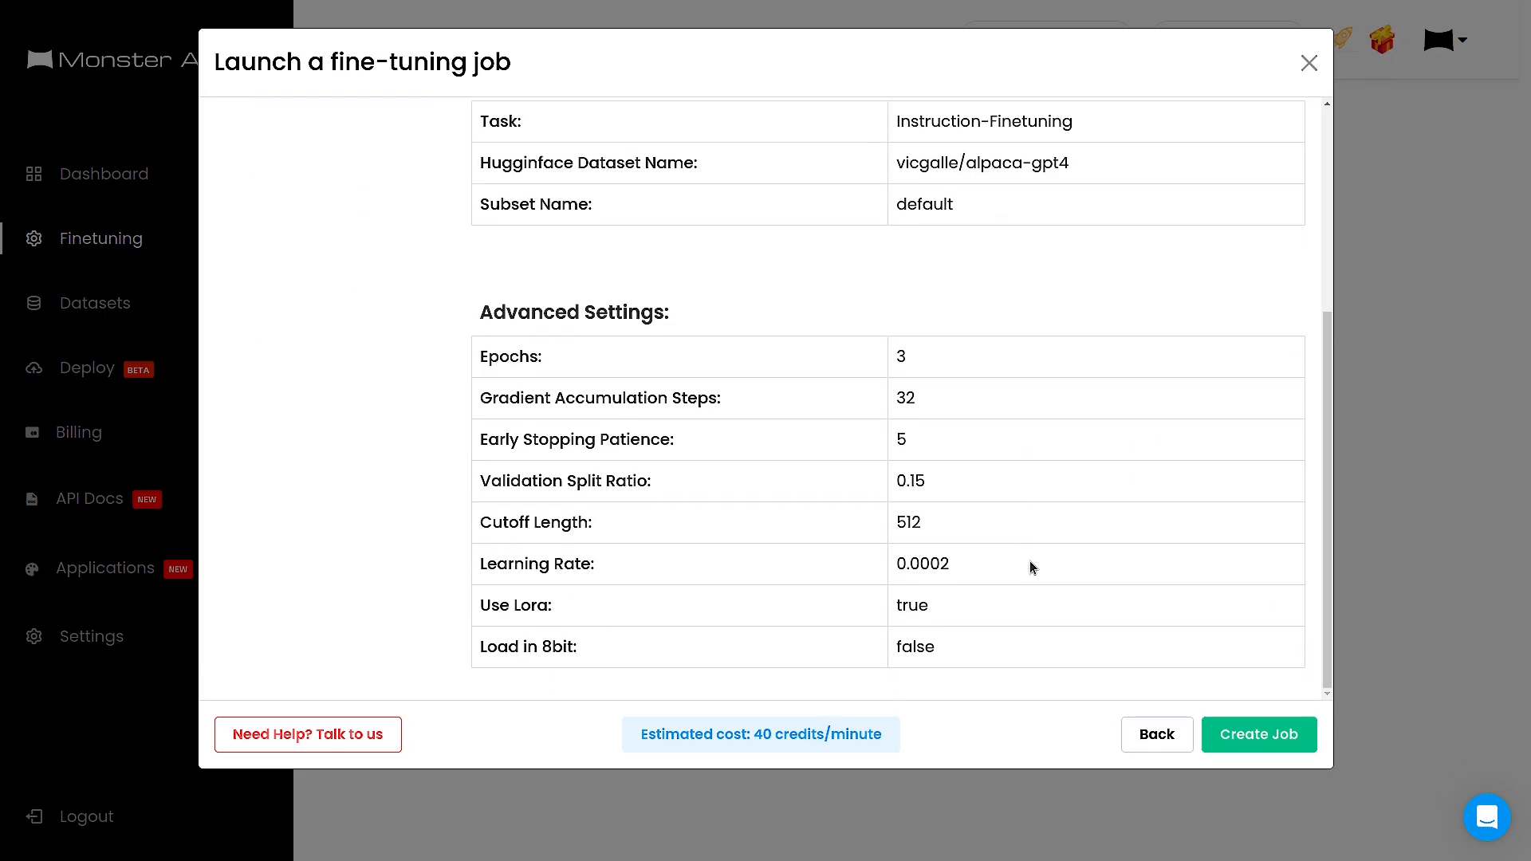
left_click(1268, 742)
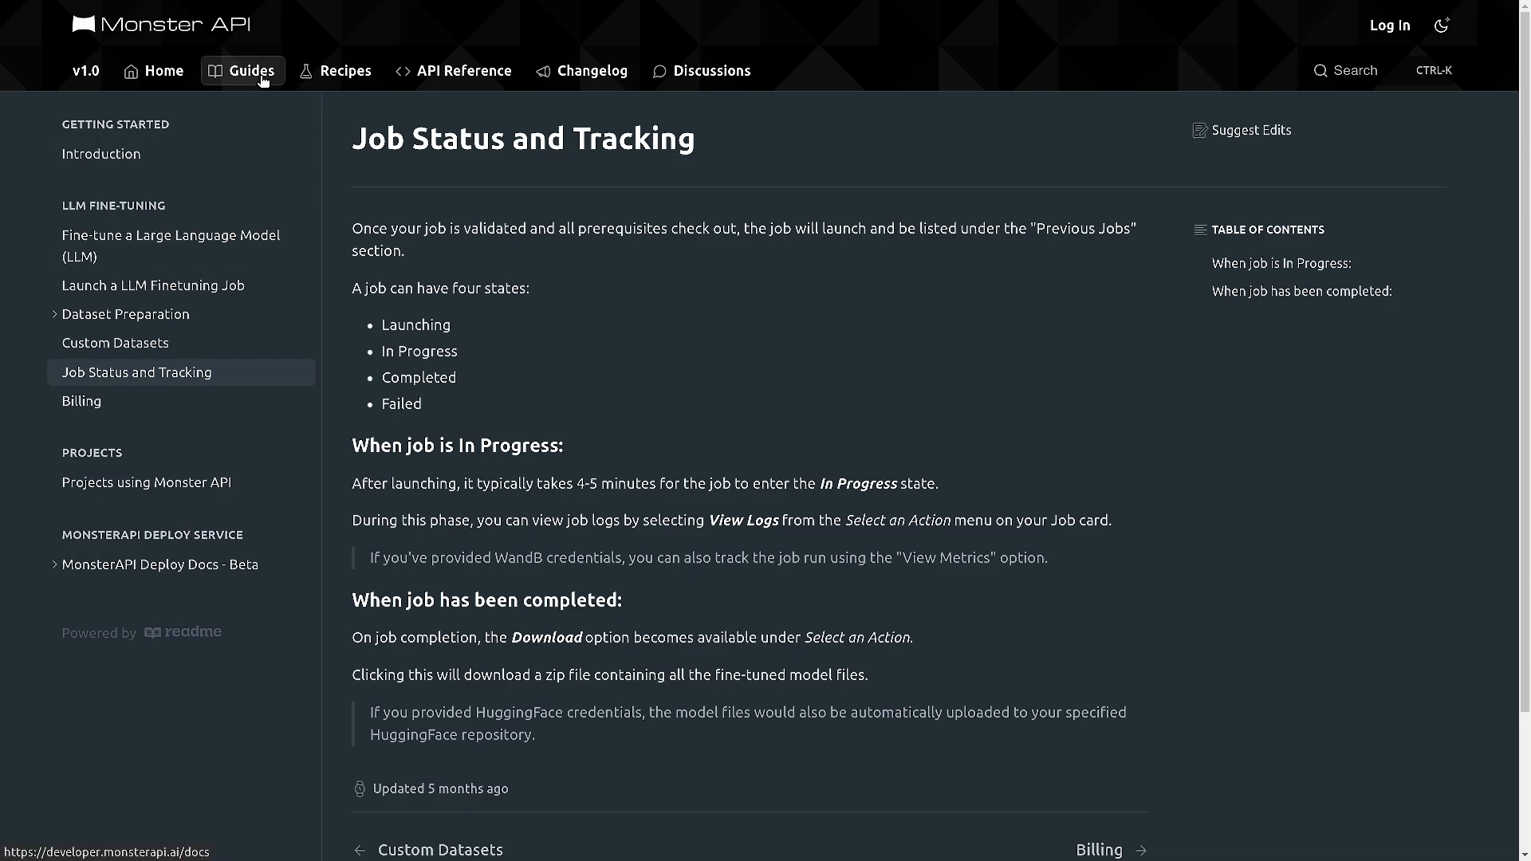
- Switch to the Monster API guides, skim the introduction and examine the curated list of models supported for fine-tuning
left_click(135, 162)
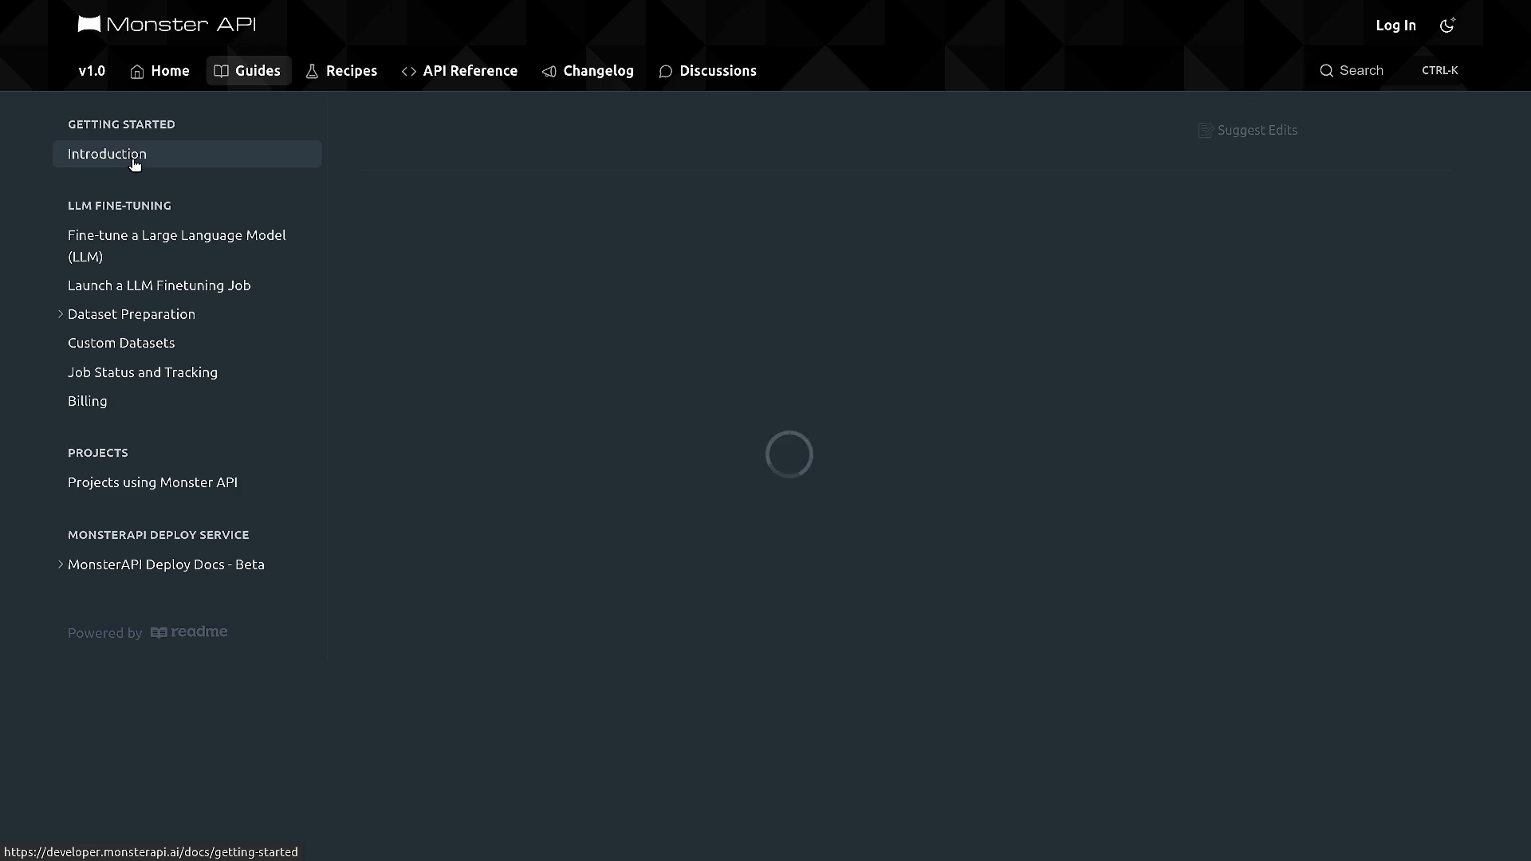
scroll(199, 479, "down", 5)
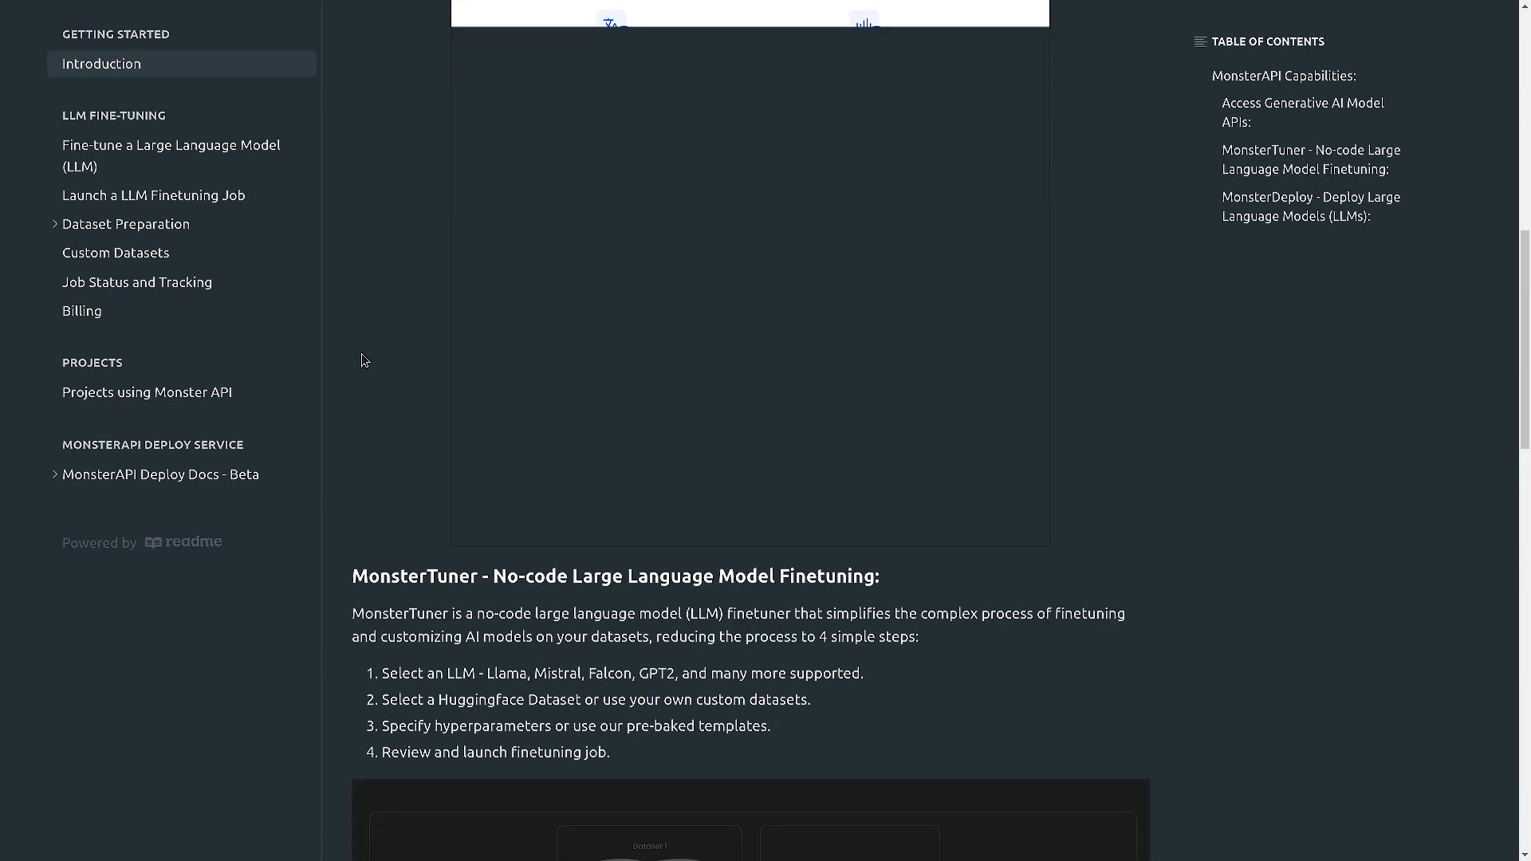
left_click(159, 156)
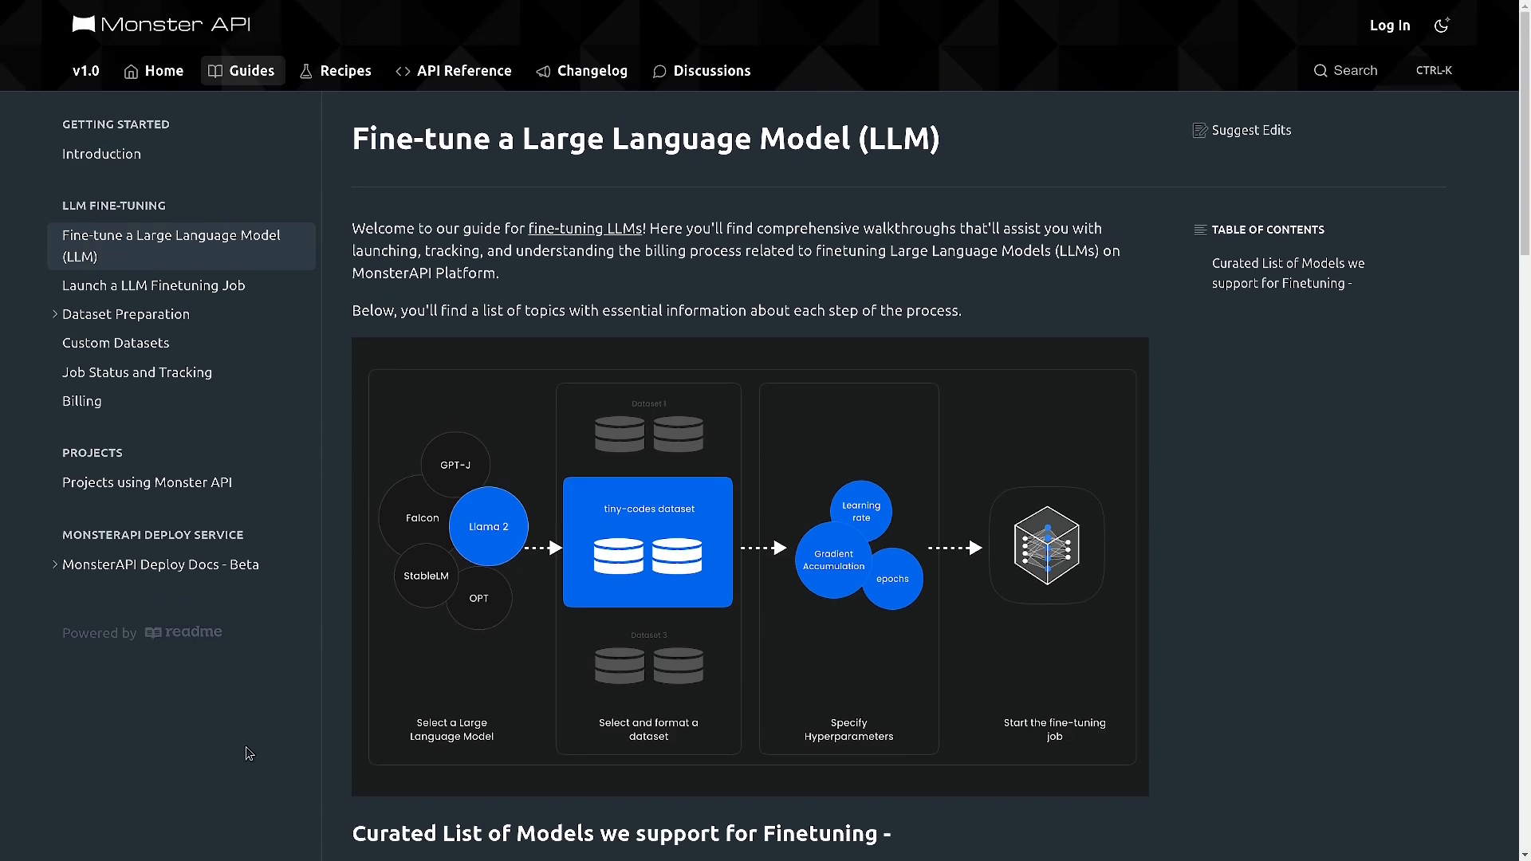
scroll(817, 433, "down", 6)
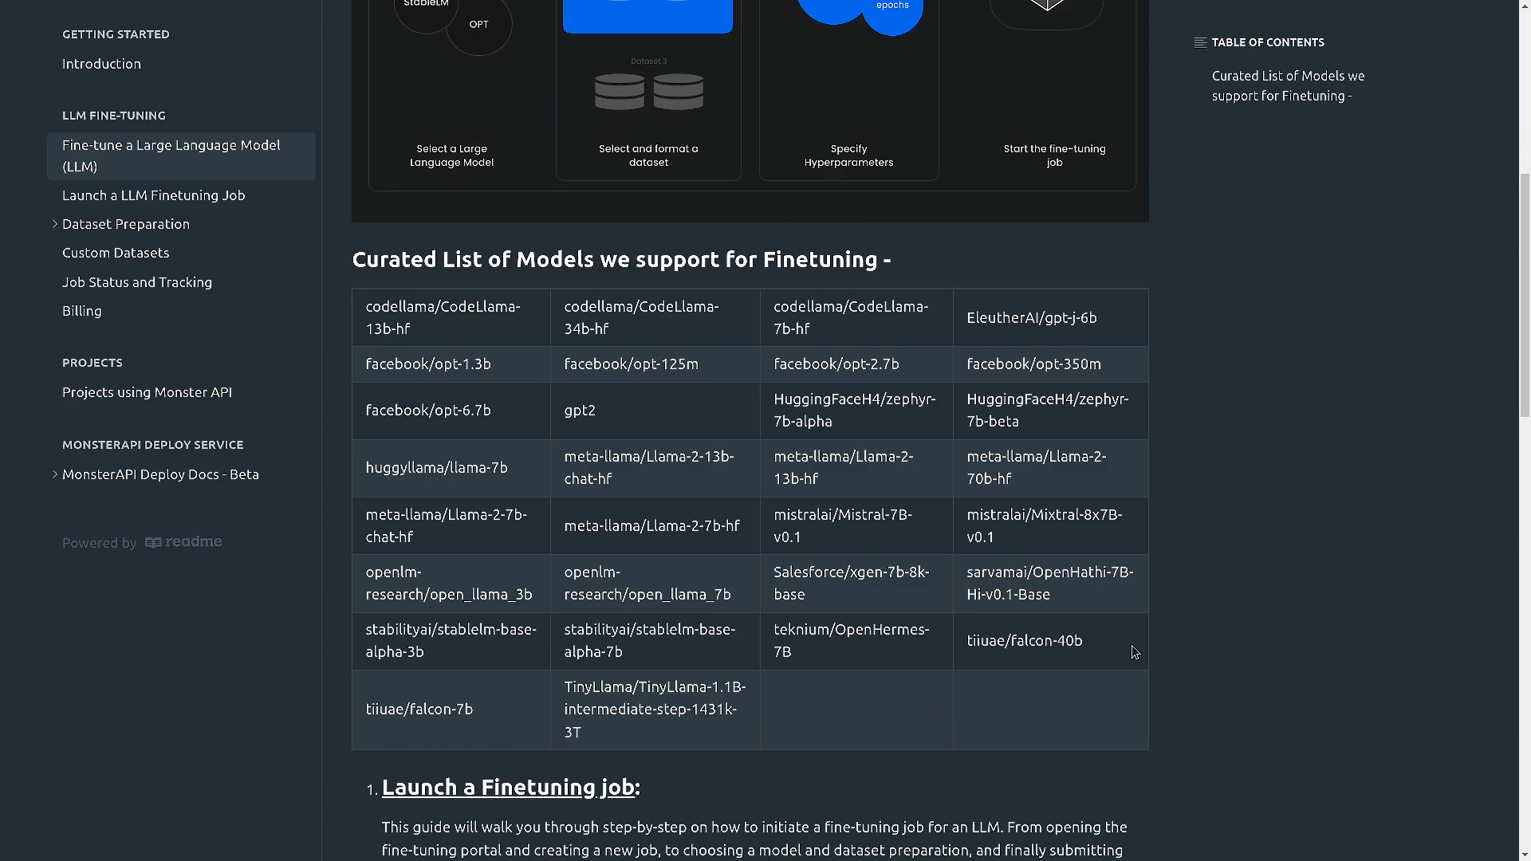
left_click_drag(1132, 652, 327, 307)
left_click_drag(740, 744, 363, 309)
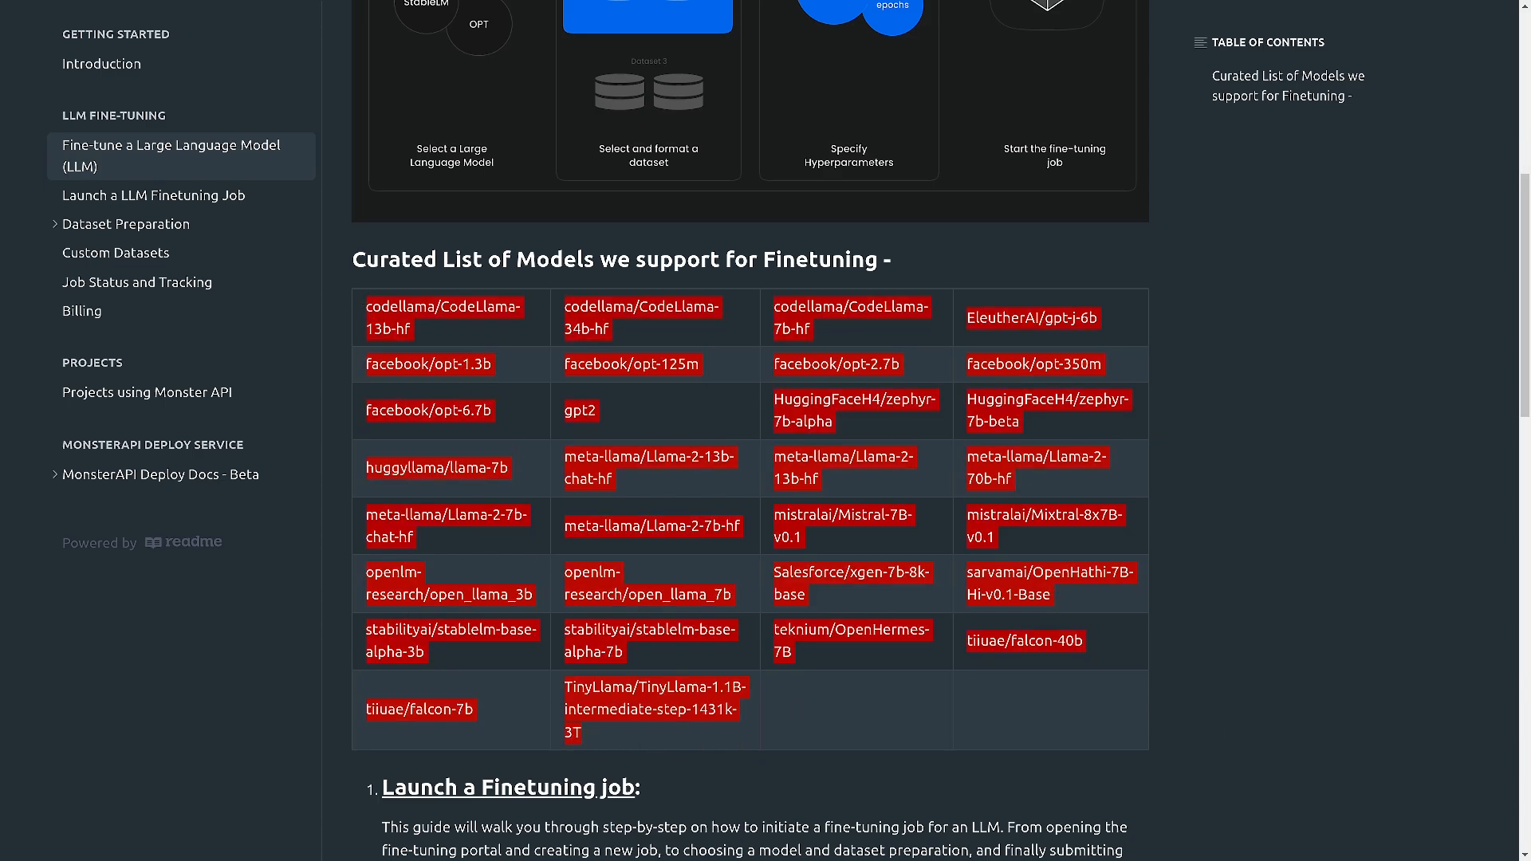
left_click(1061, 589)
- Read the maximum supported cutoff lengths for models in the LLM fine-tuning guide
scroll(1061, 589, "down", 3)
scroll(1055, 599, "down", 9)
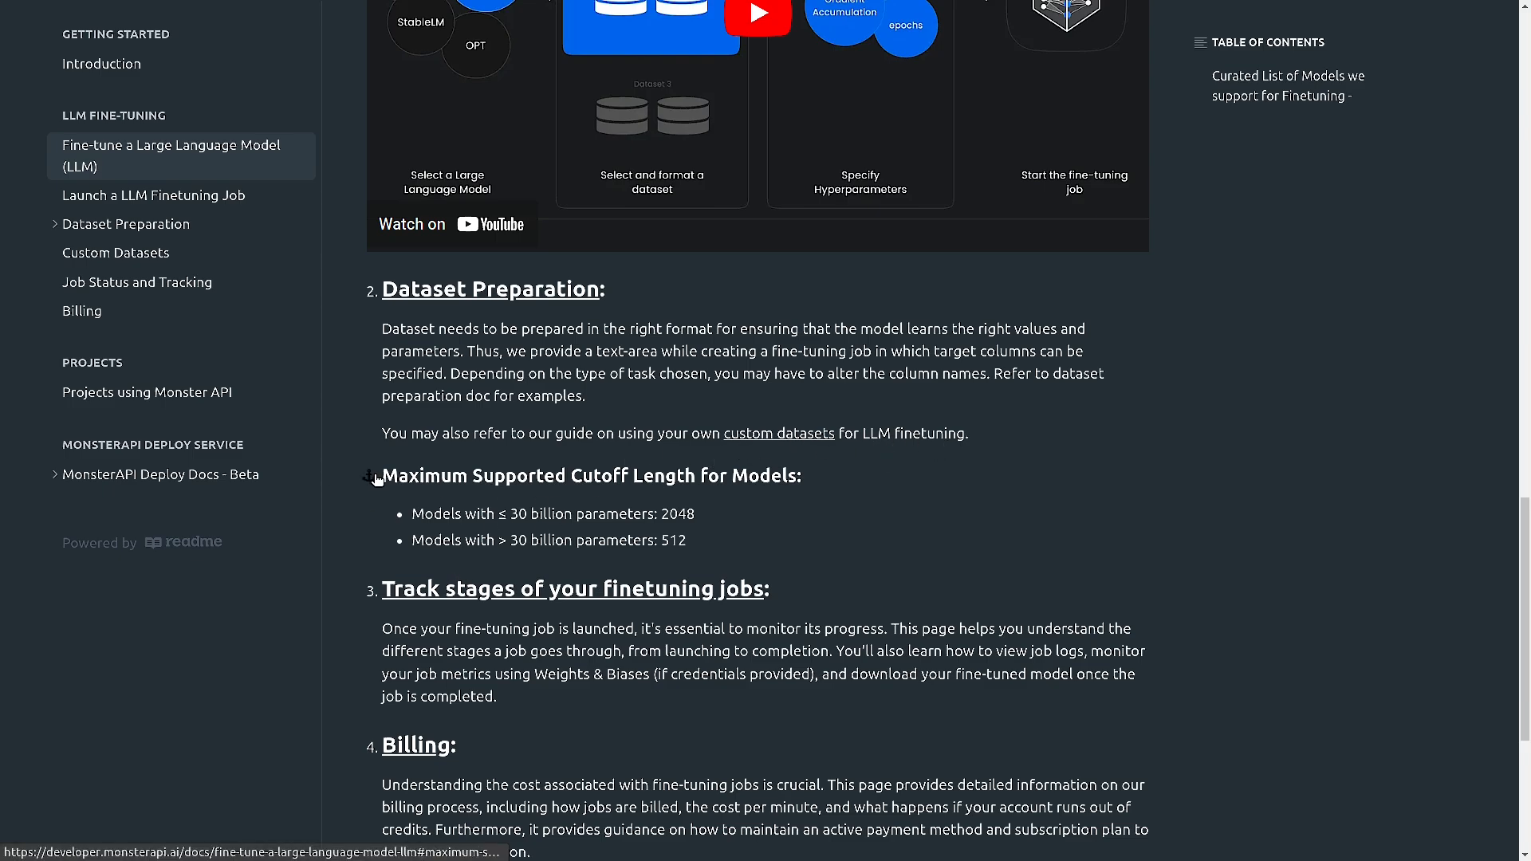
left_click_drag(807, 480, 527, 477)
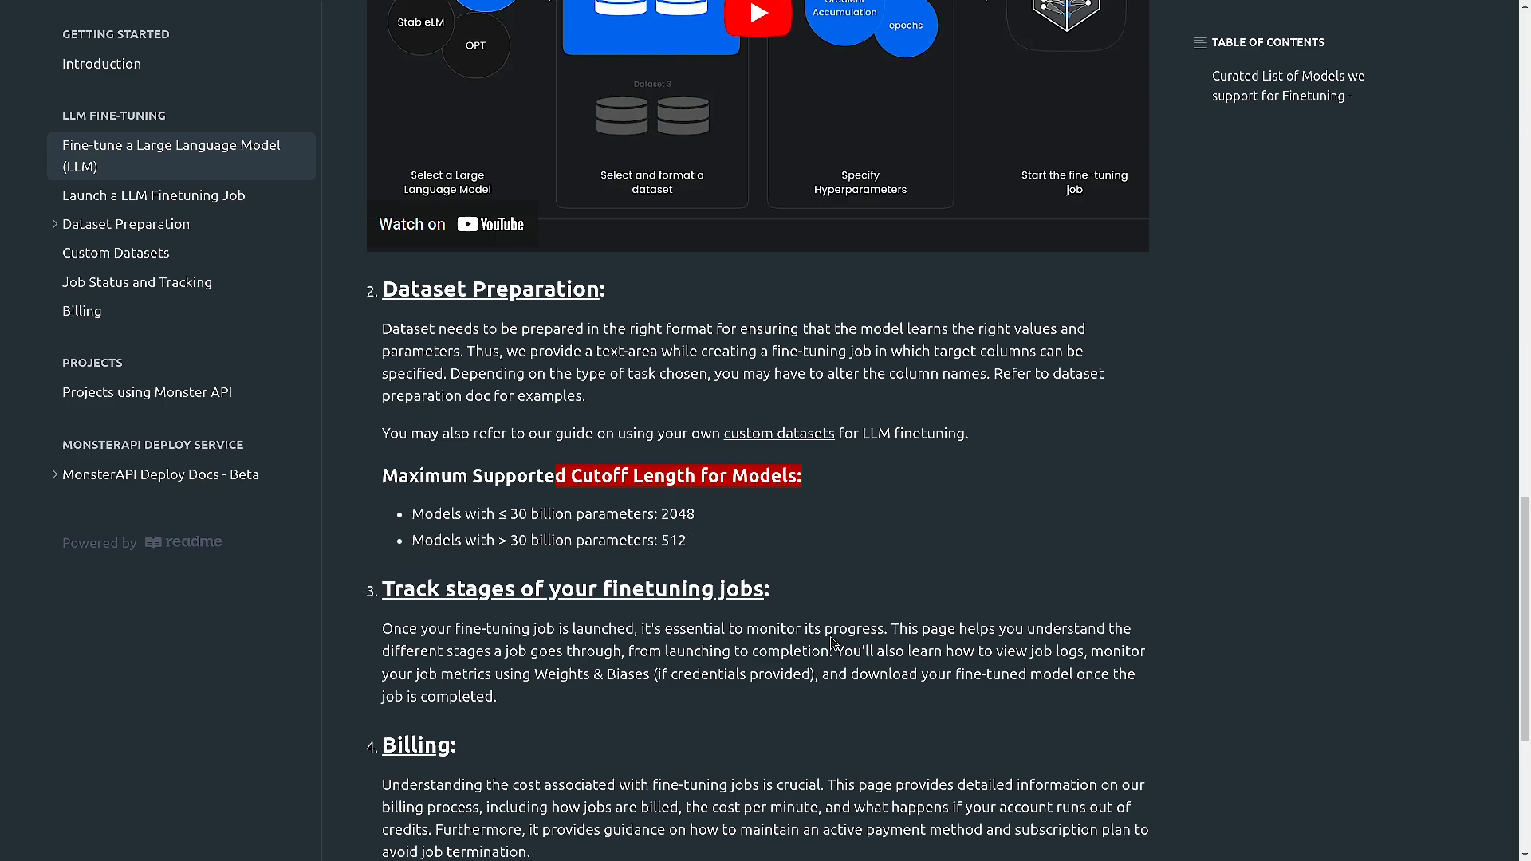
left_click_drag(658, 542, 748, 558)
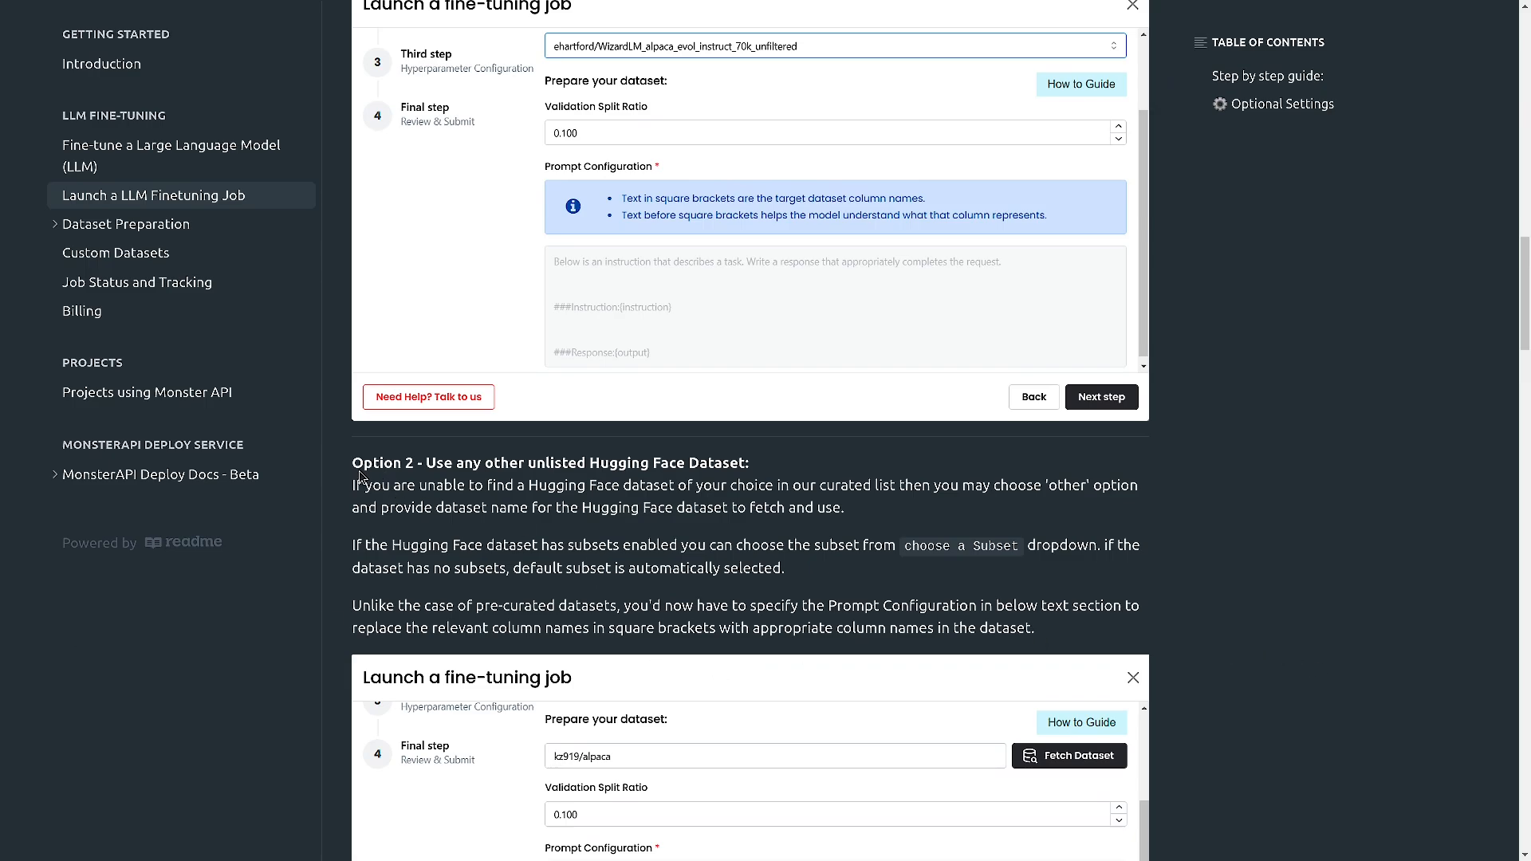
- Read the Option 2 instructions for using an unlisted Hugging Face dataset in the guide on launching a fine-tuning job
left_click_drag(352, 463, 711, 461)
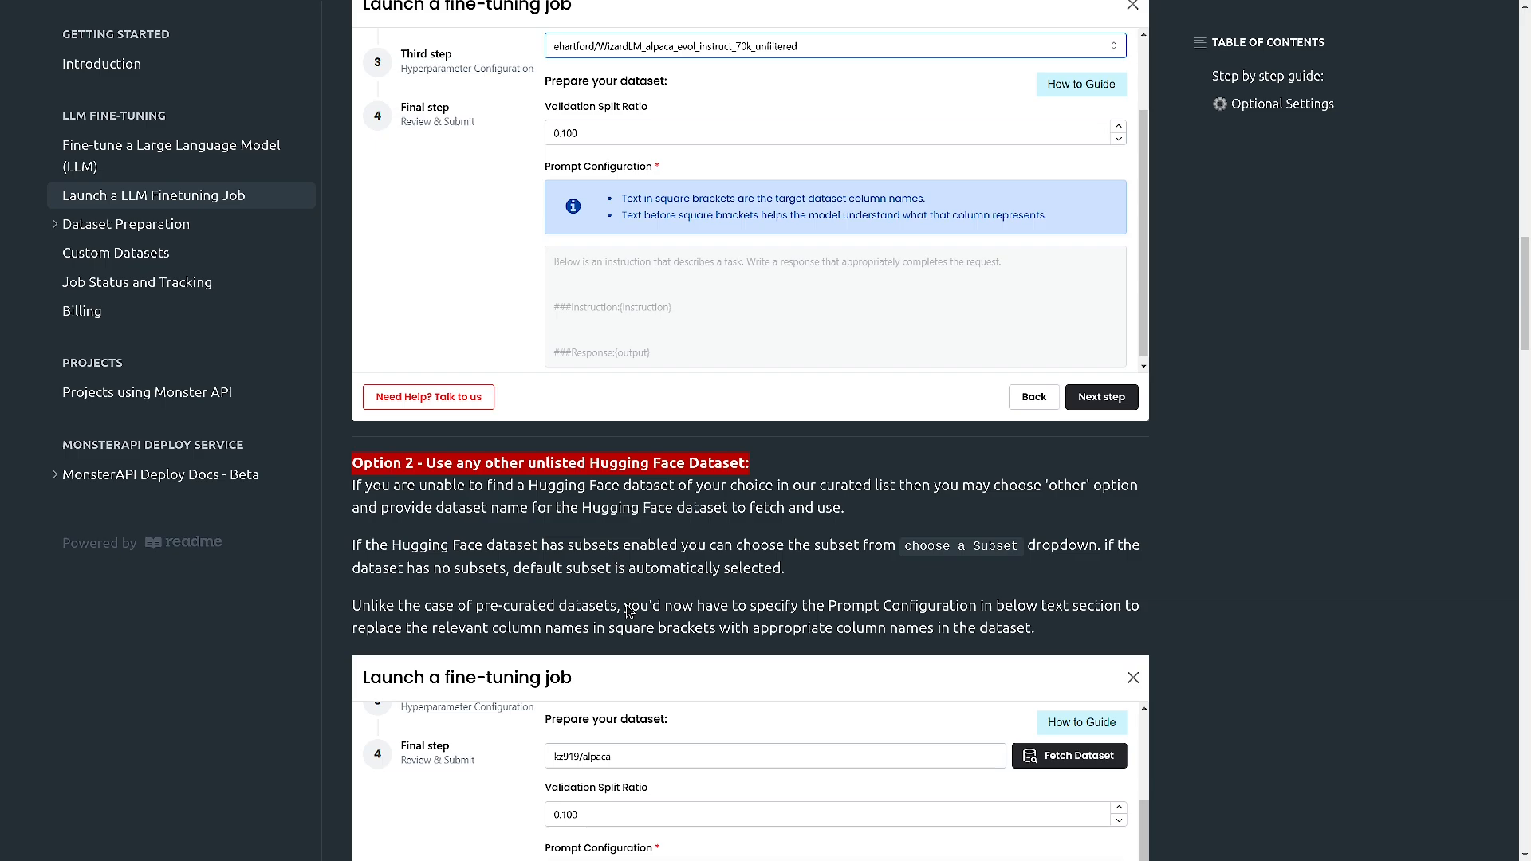
left_click_drag(1041, 638, 351, 489)
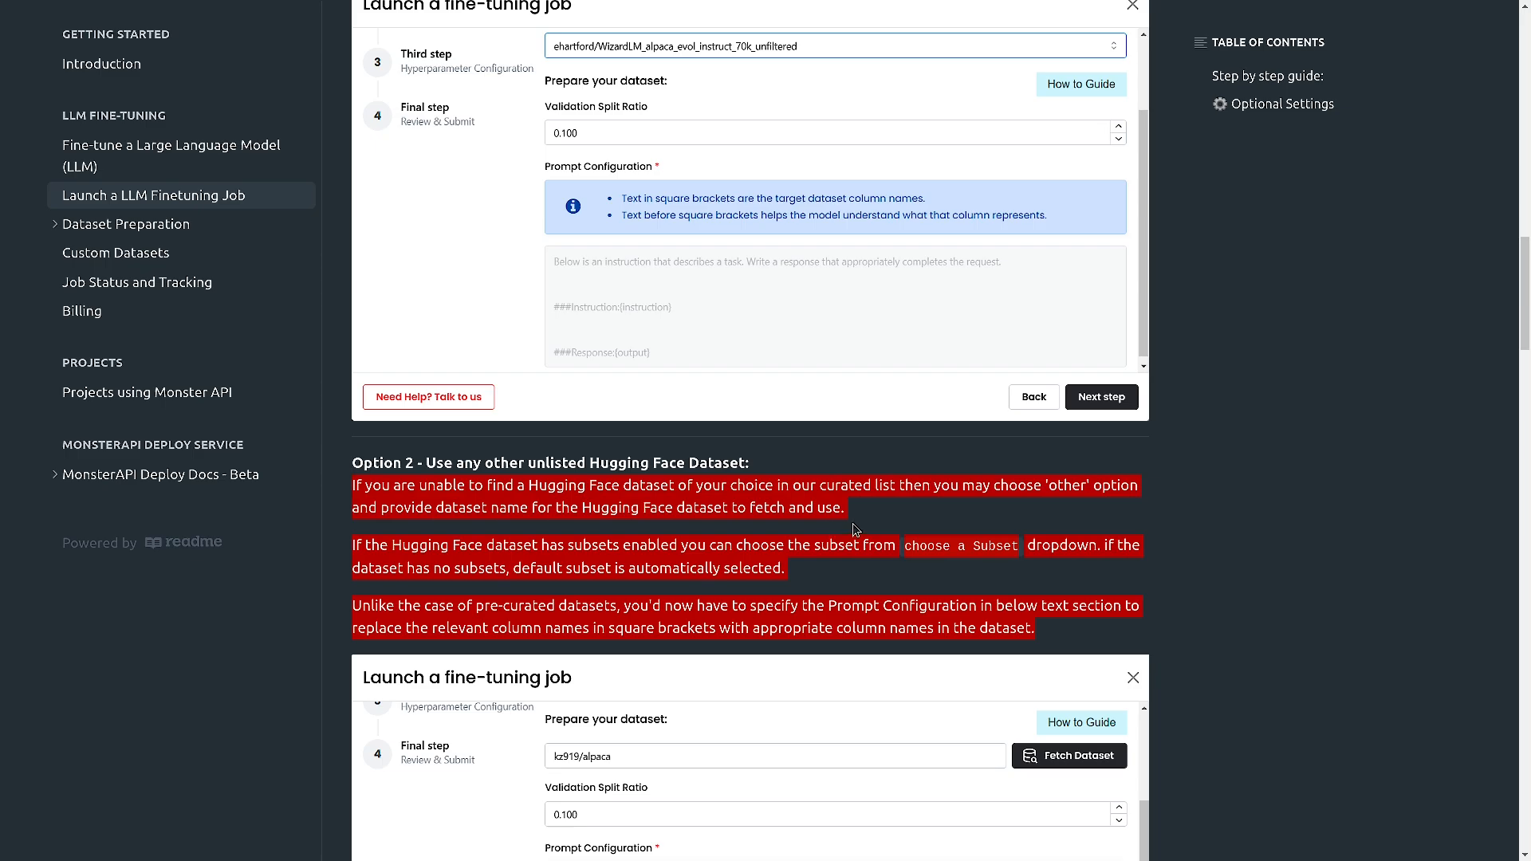
left_click(495, 573)
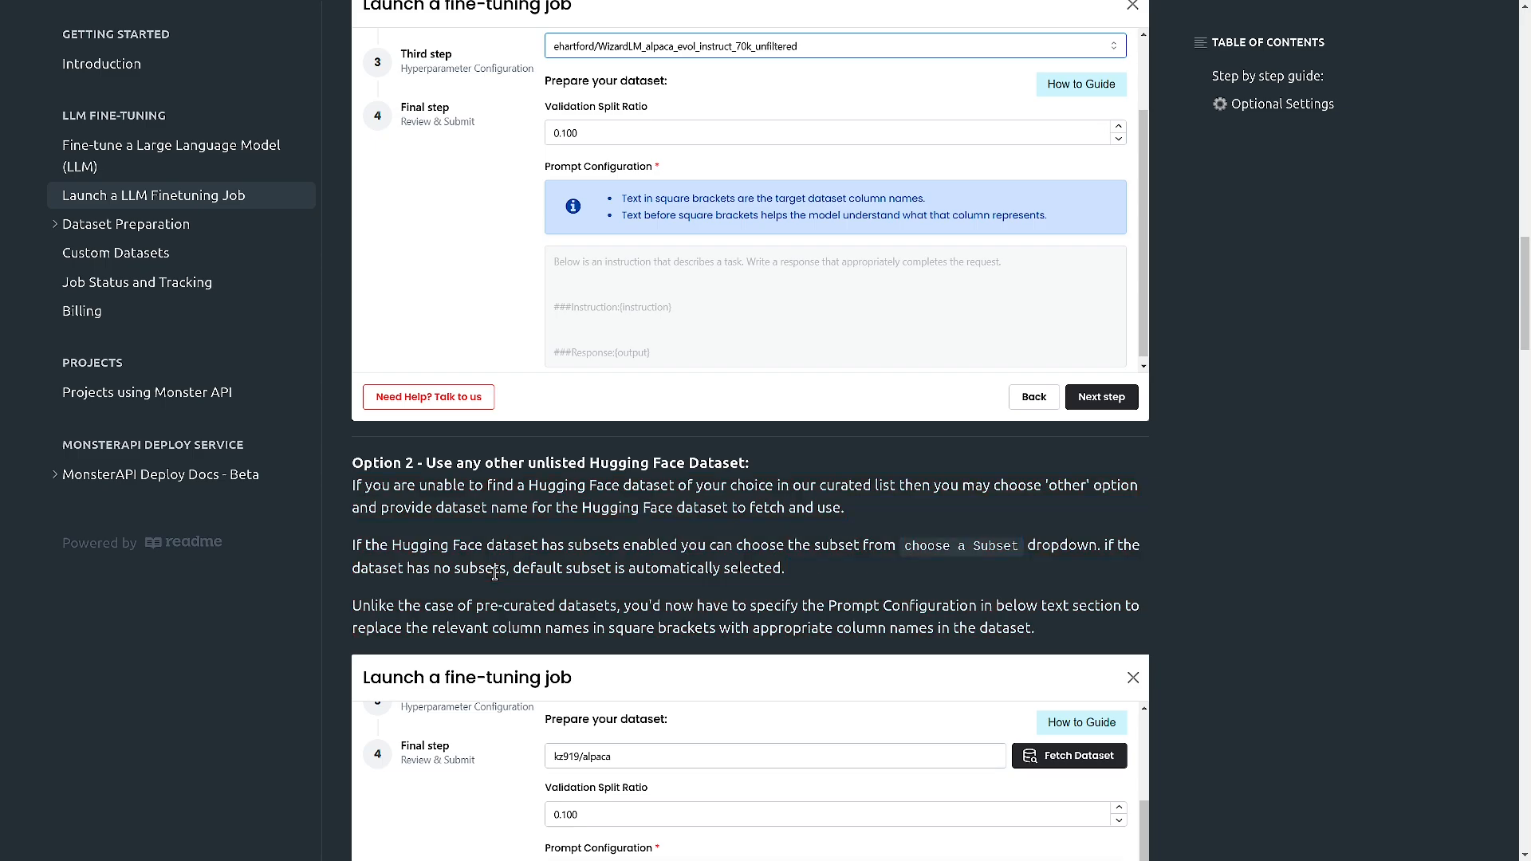
- Open the Custom Datasets guide and read about uploading custom datasets, data privacy and the dataset upload instructions
left_click(116, 256)
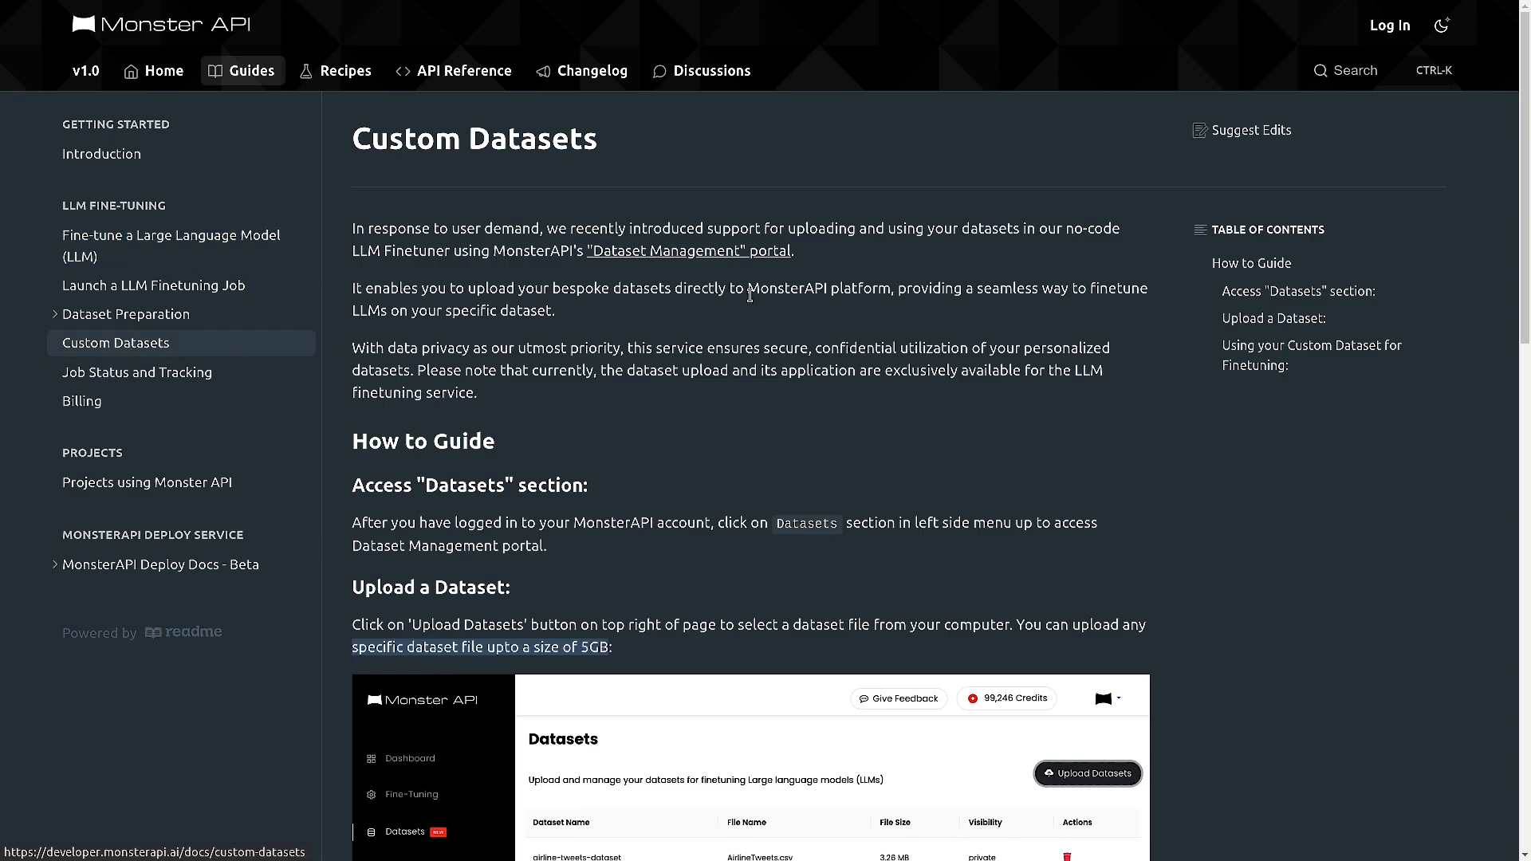
left_click_drag(355, 288, 578, 316)
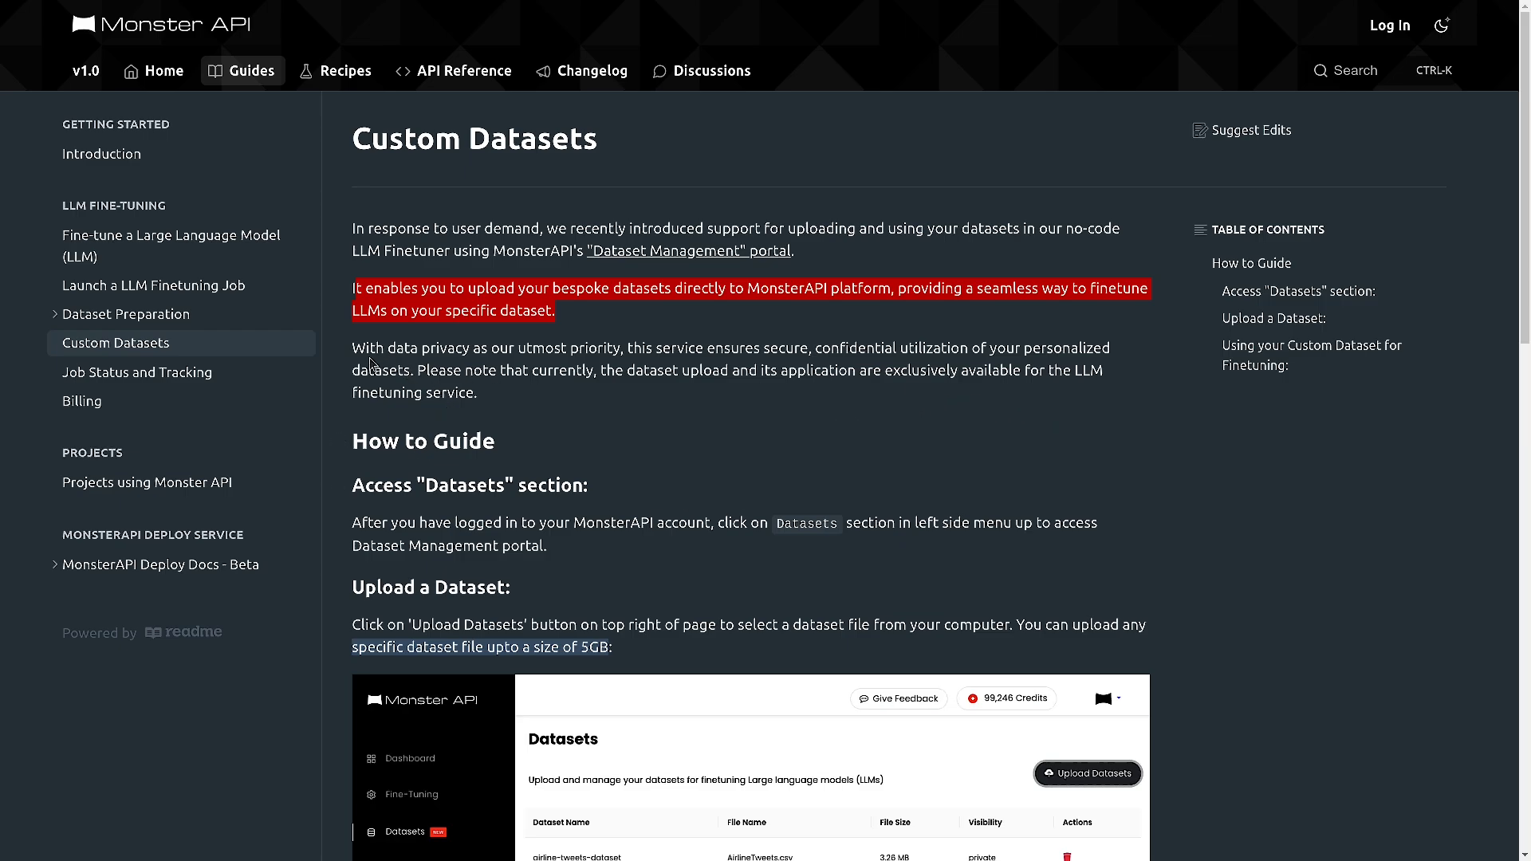
left_click_drag(353, 348, 672, 344)
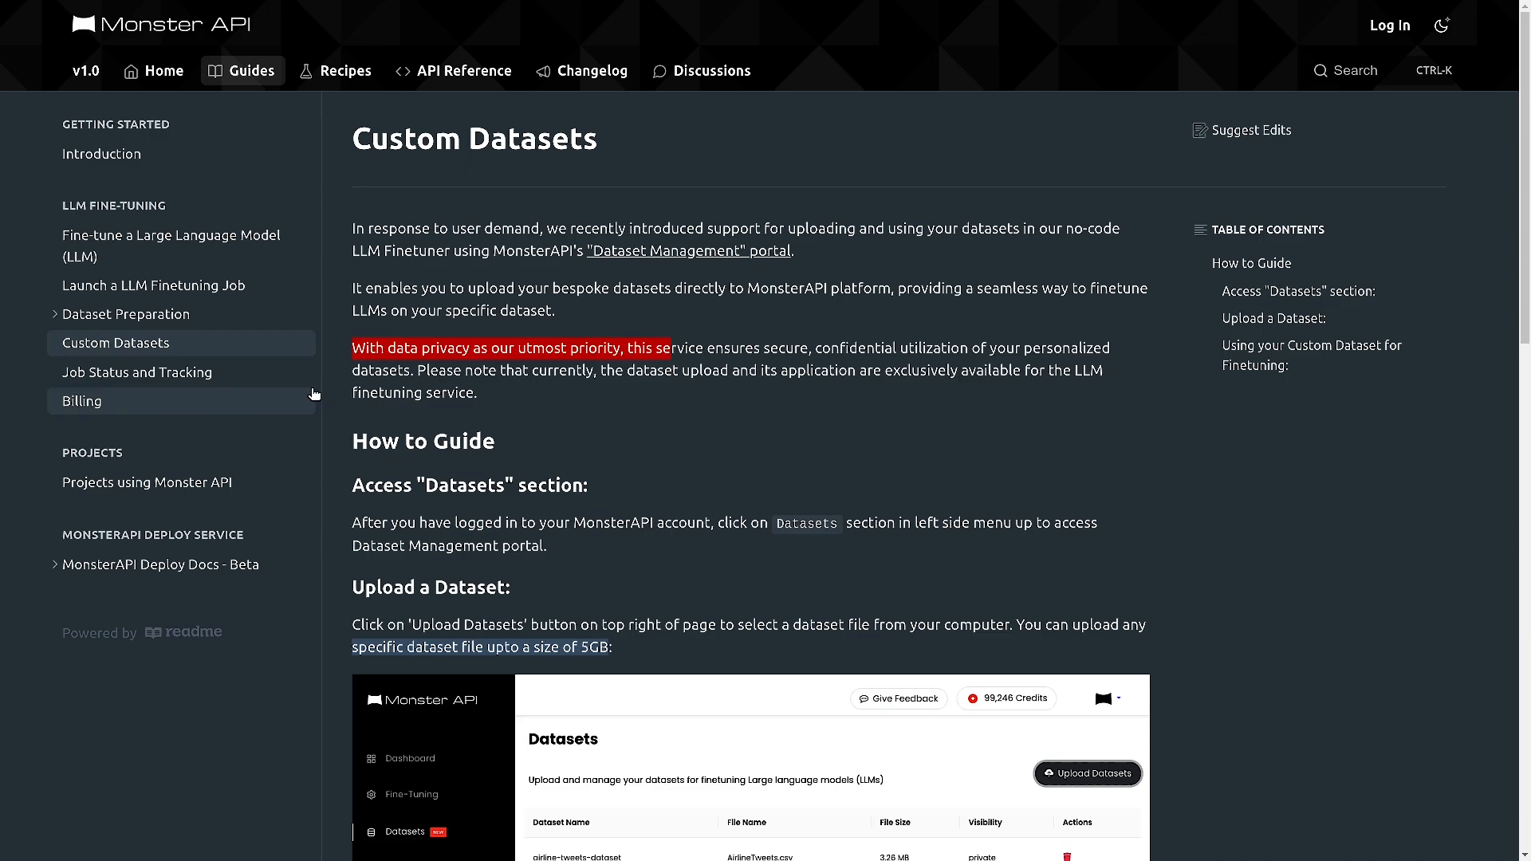
left_click(350, 365)
left_click_drag(432, 357, 438, 358)
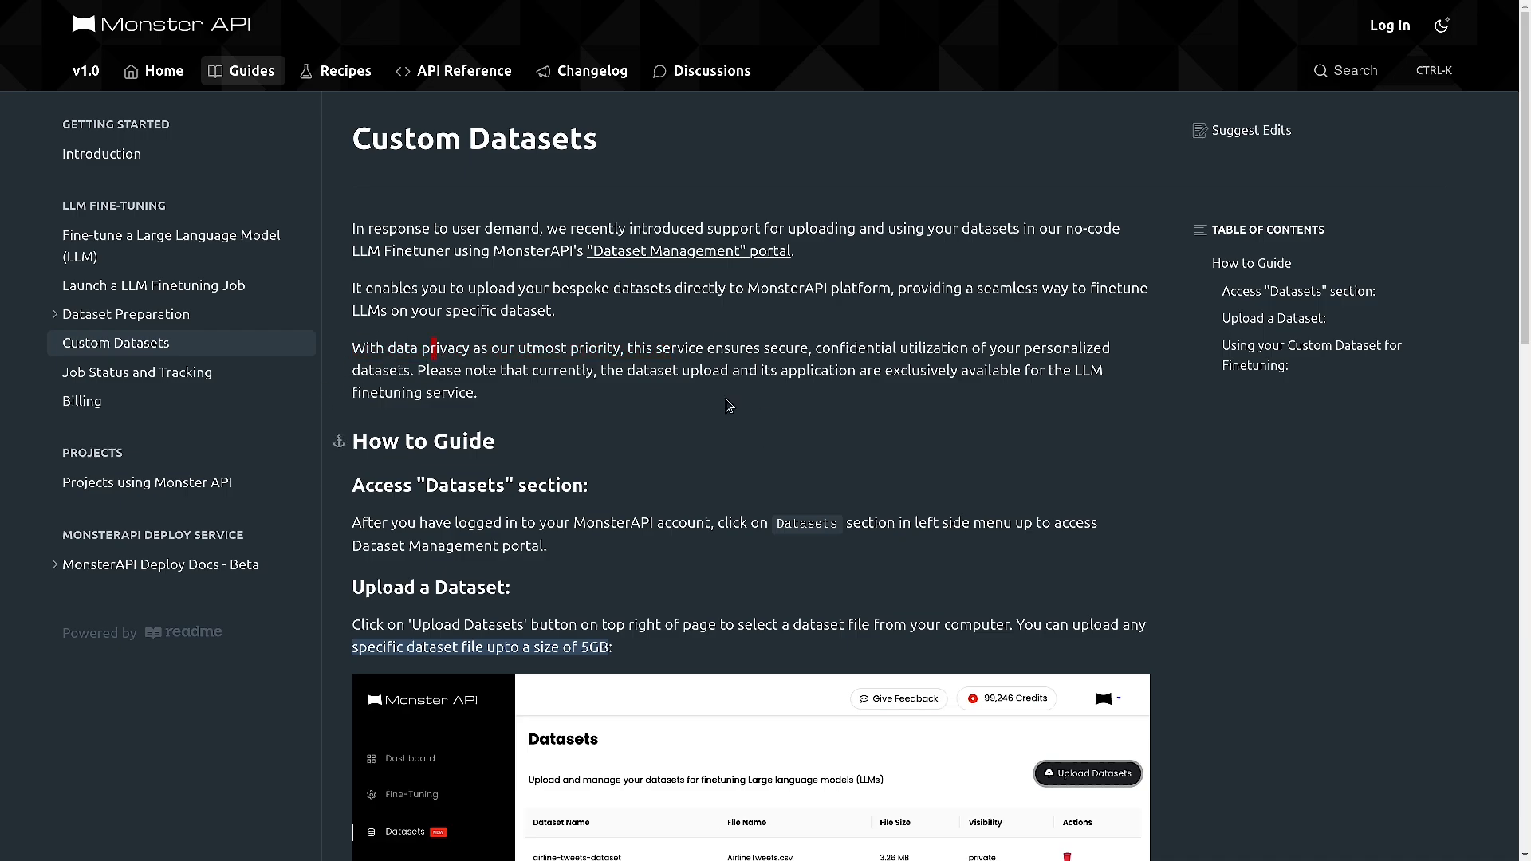
left_click_drag(628, 349, 1147, 390)
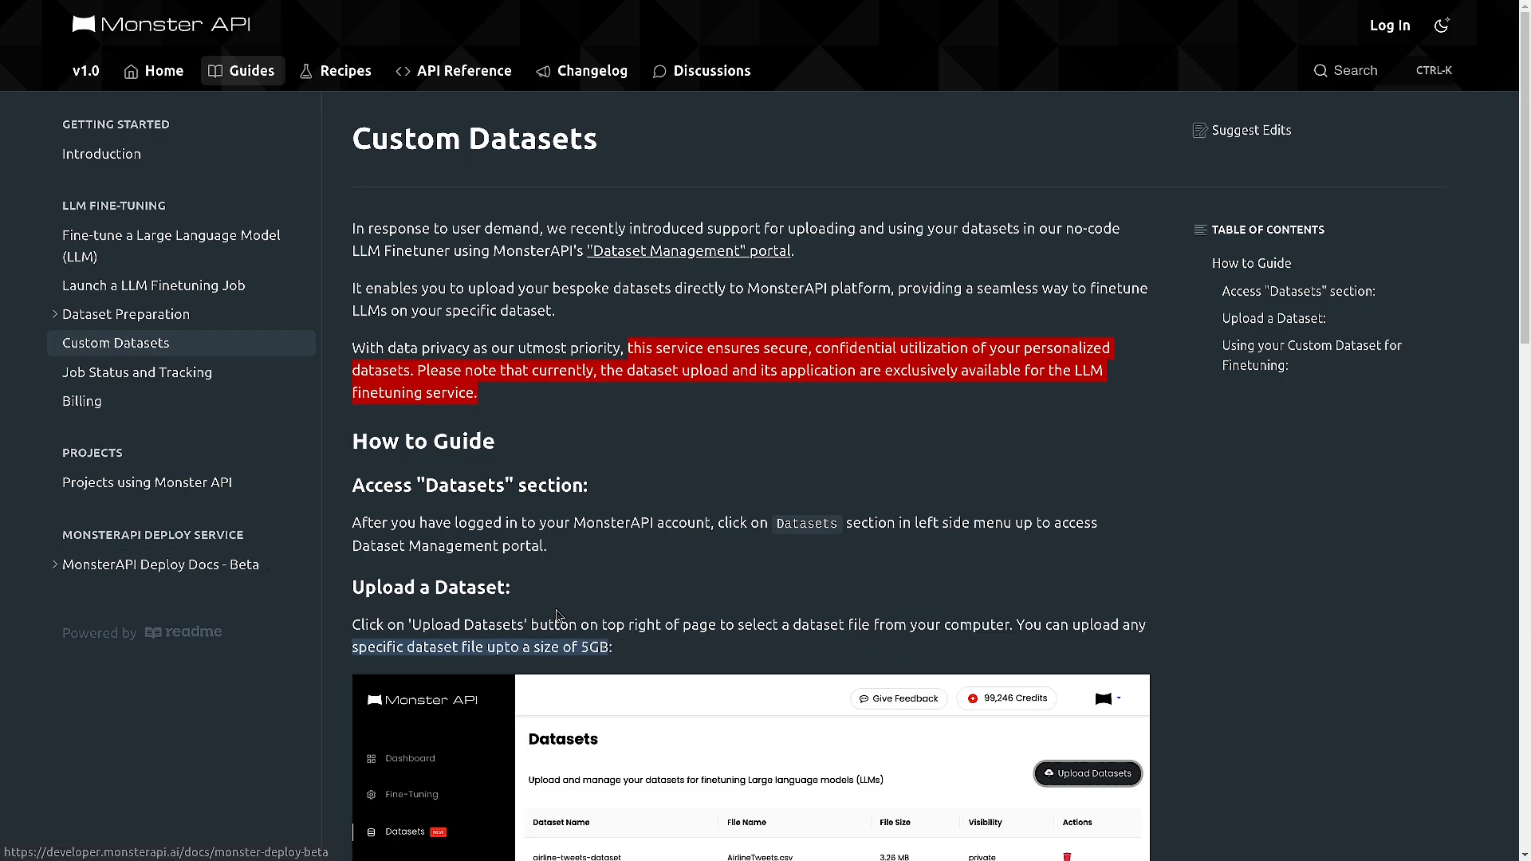
scroll(574, 553, "down", 3)
left_click(1112, 522)
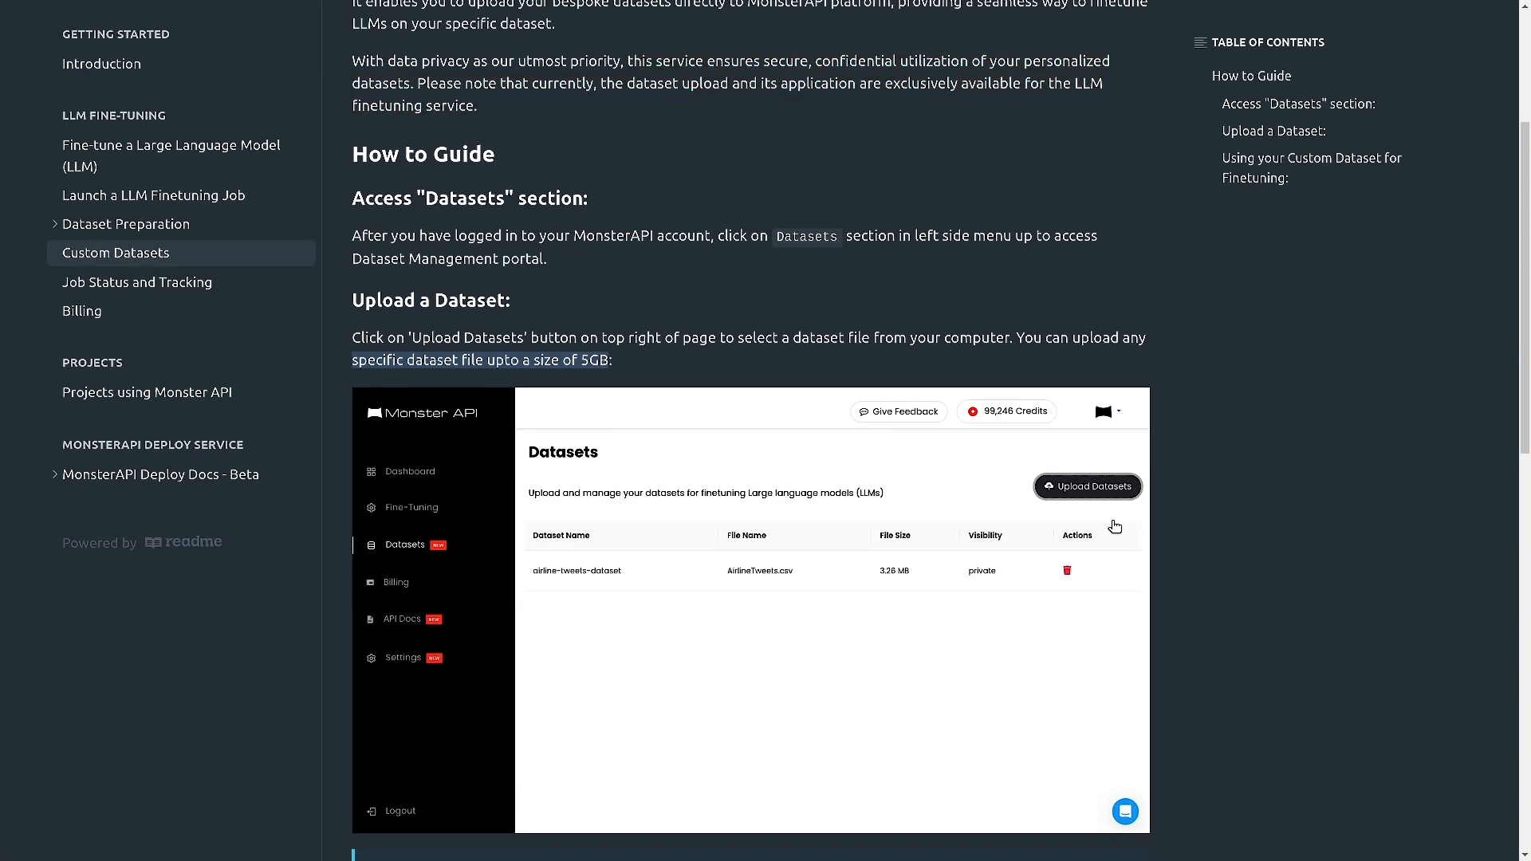
scroll(1116, 523, "up", 3)
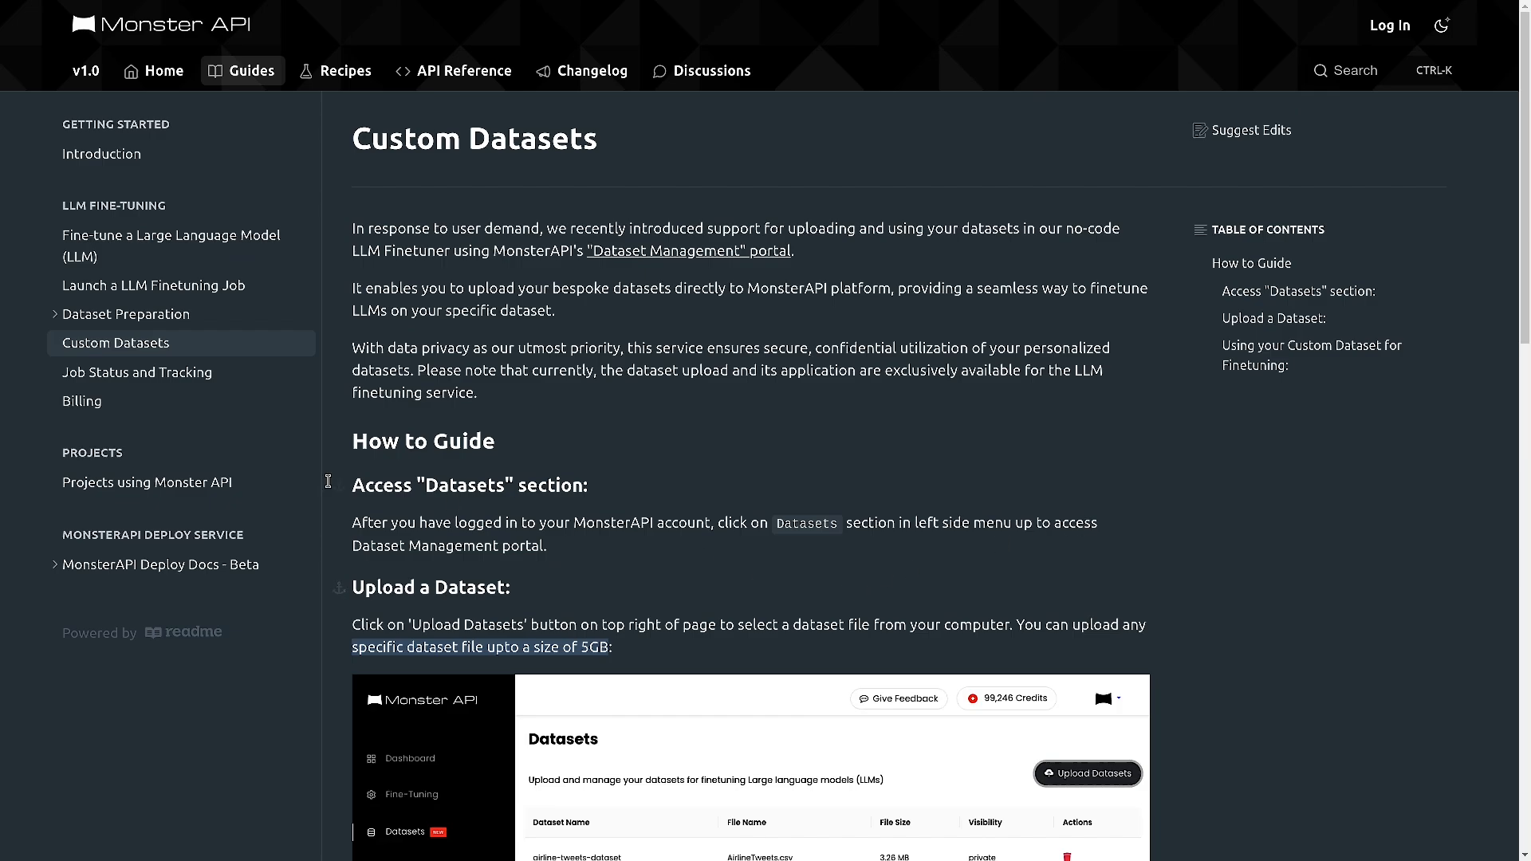
- Open the Job Status and Tracking guide and read about the possible job states
left_click(131, 379)
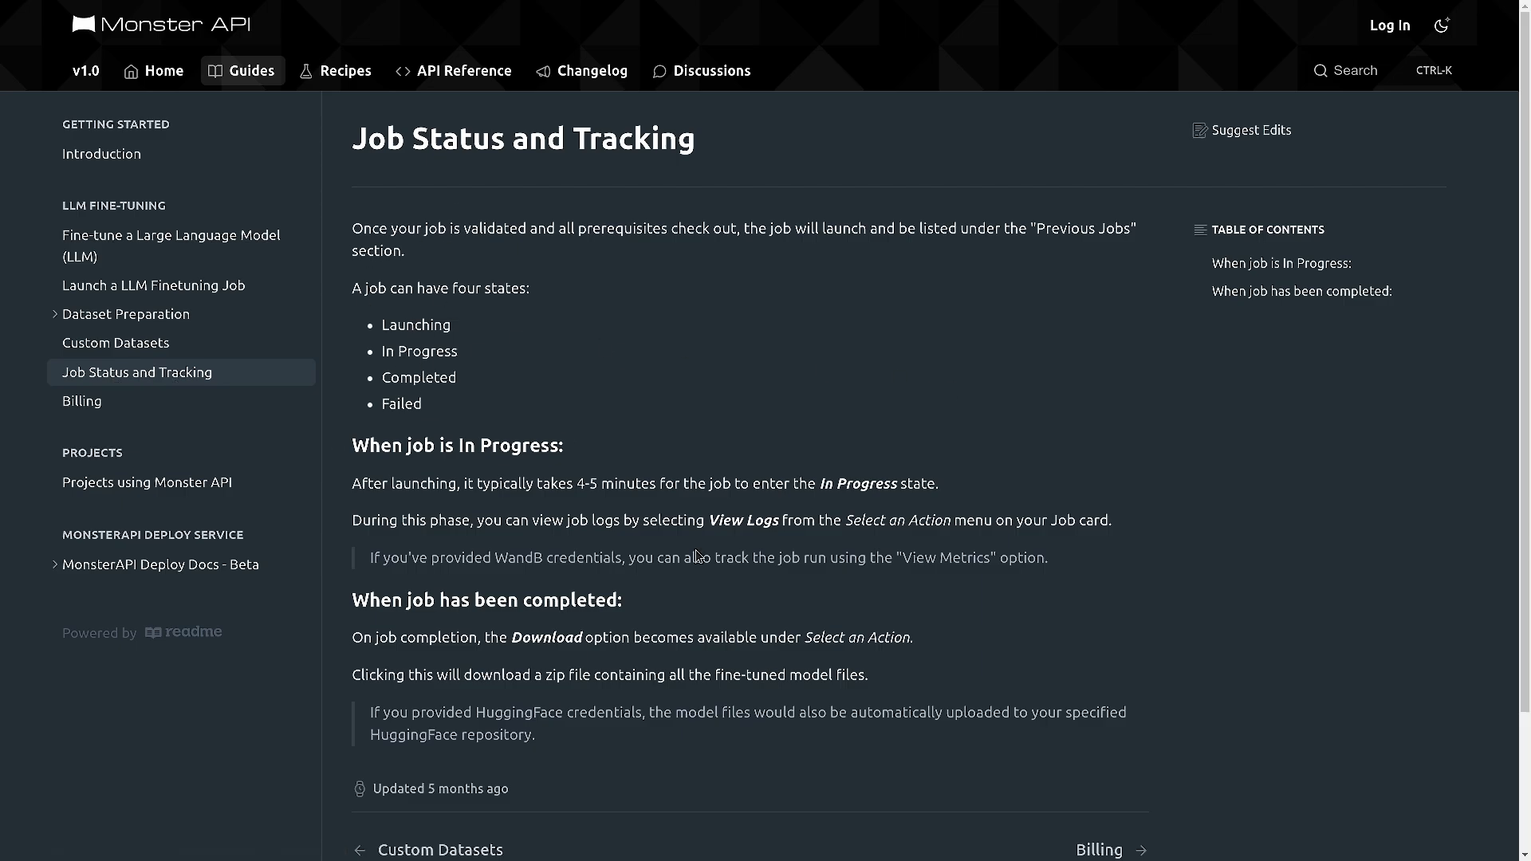
scroll(696, 554, "down", 3)
scroll(697, 554, "up", 3)
left_click_drag(364, 288, 549, 291)
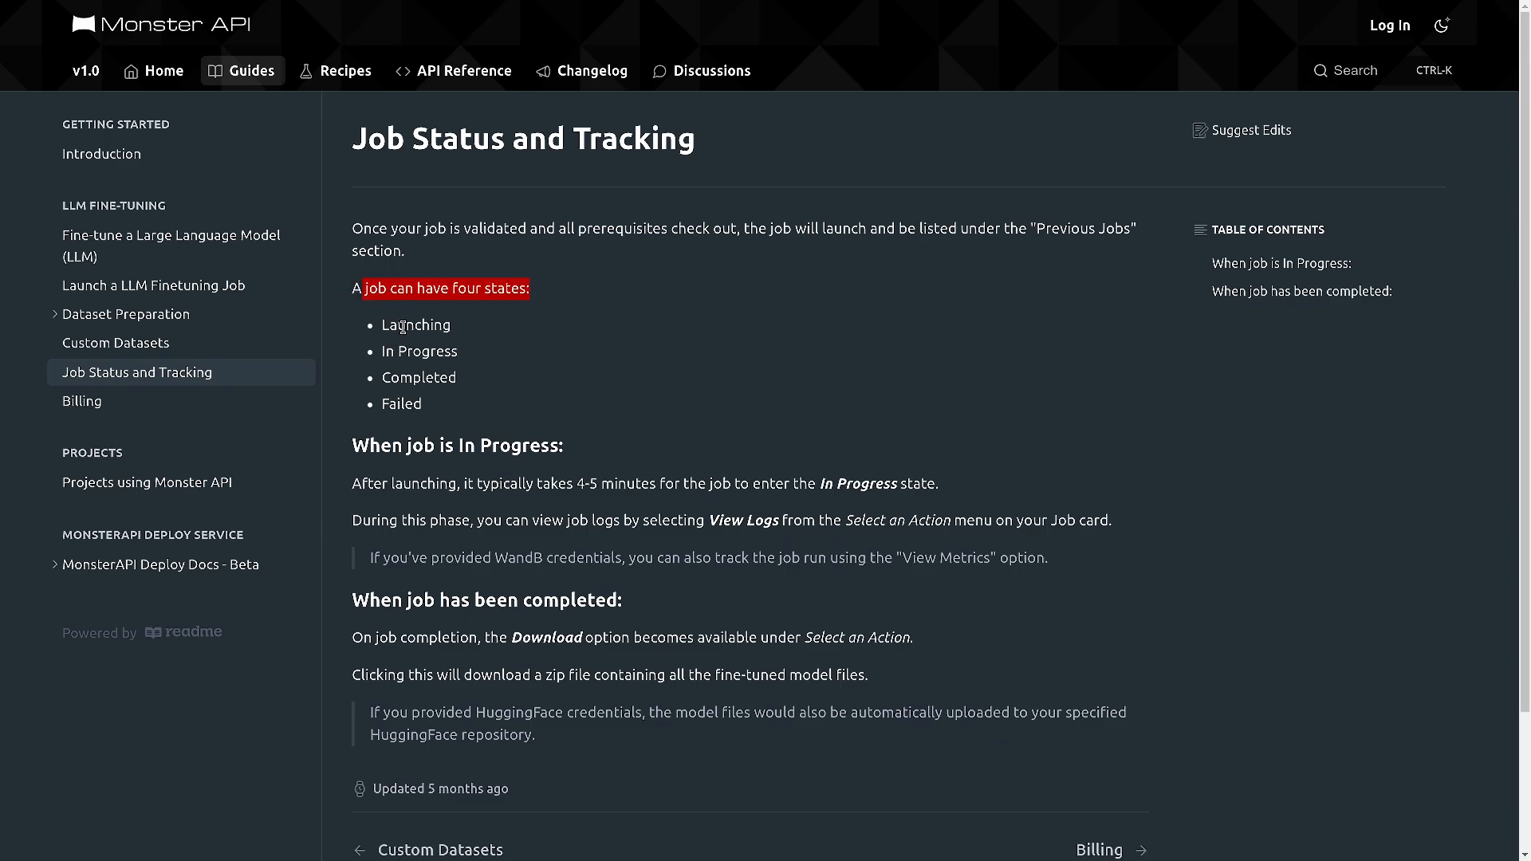
- Read in the Job Status and Tracking guide how long launching takes and how to view logs of an in-progress job
left_click(414, 349)
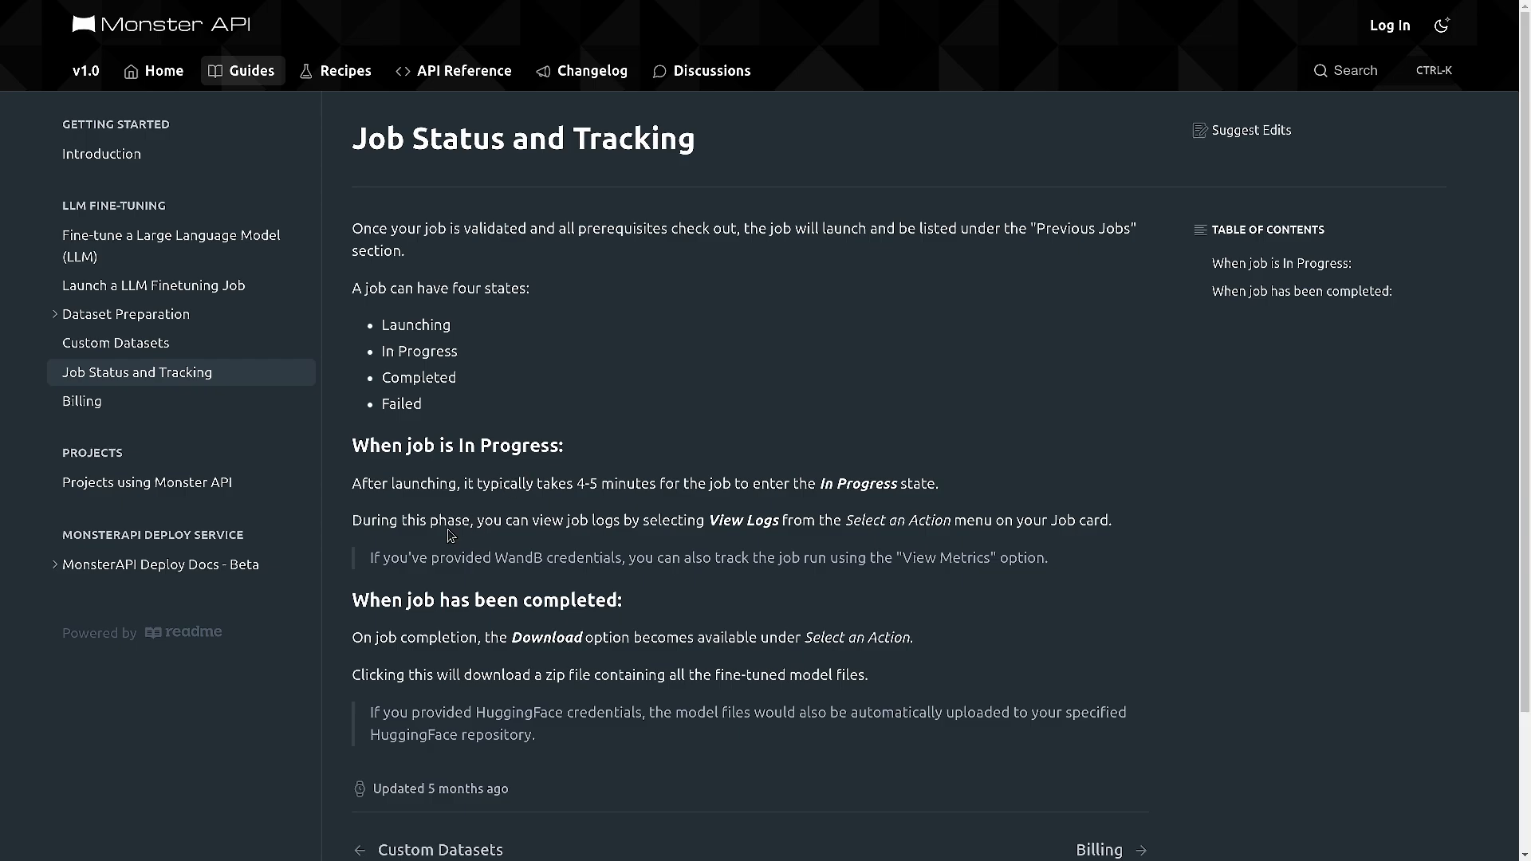
left_click_drag(464, 488, 972, 510)
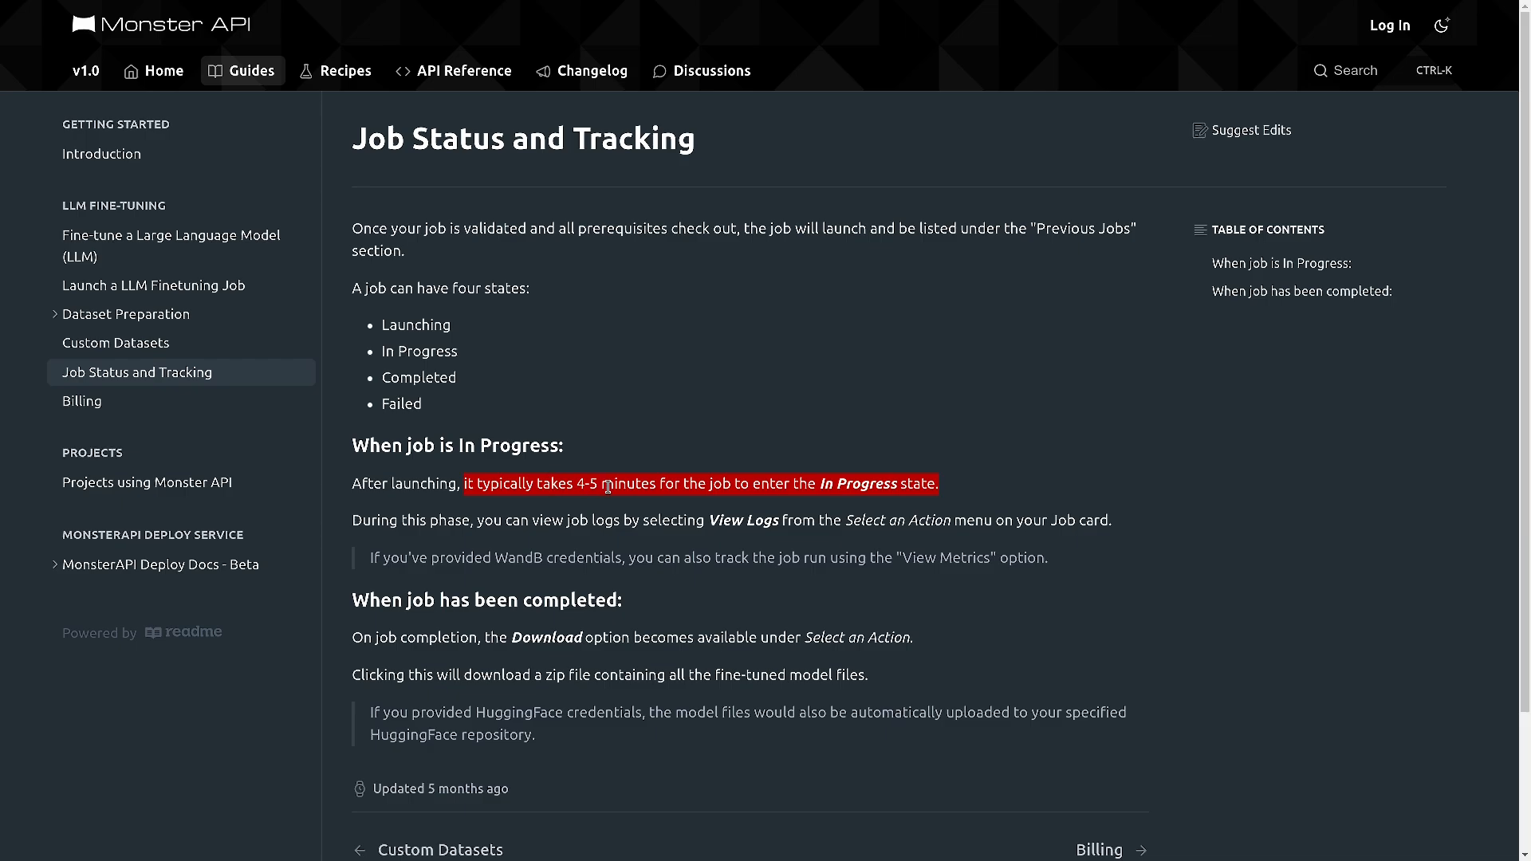
left_click(471, 550)
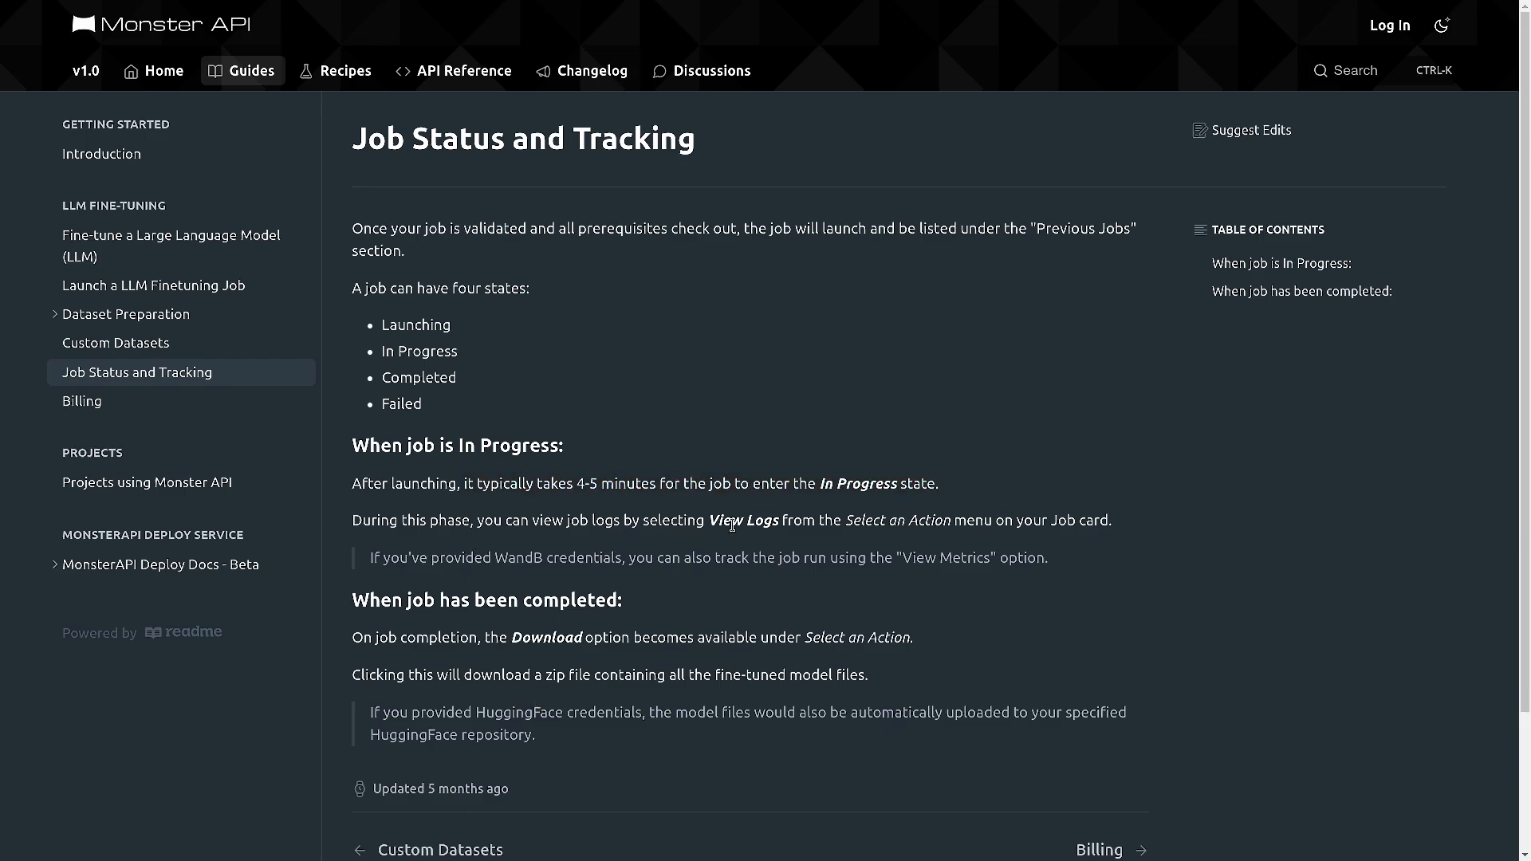
left_click_drag(718, 522, 802, 525)
scroll(519, 666, "down", 2)
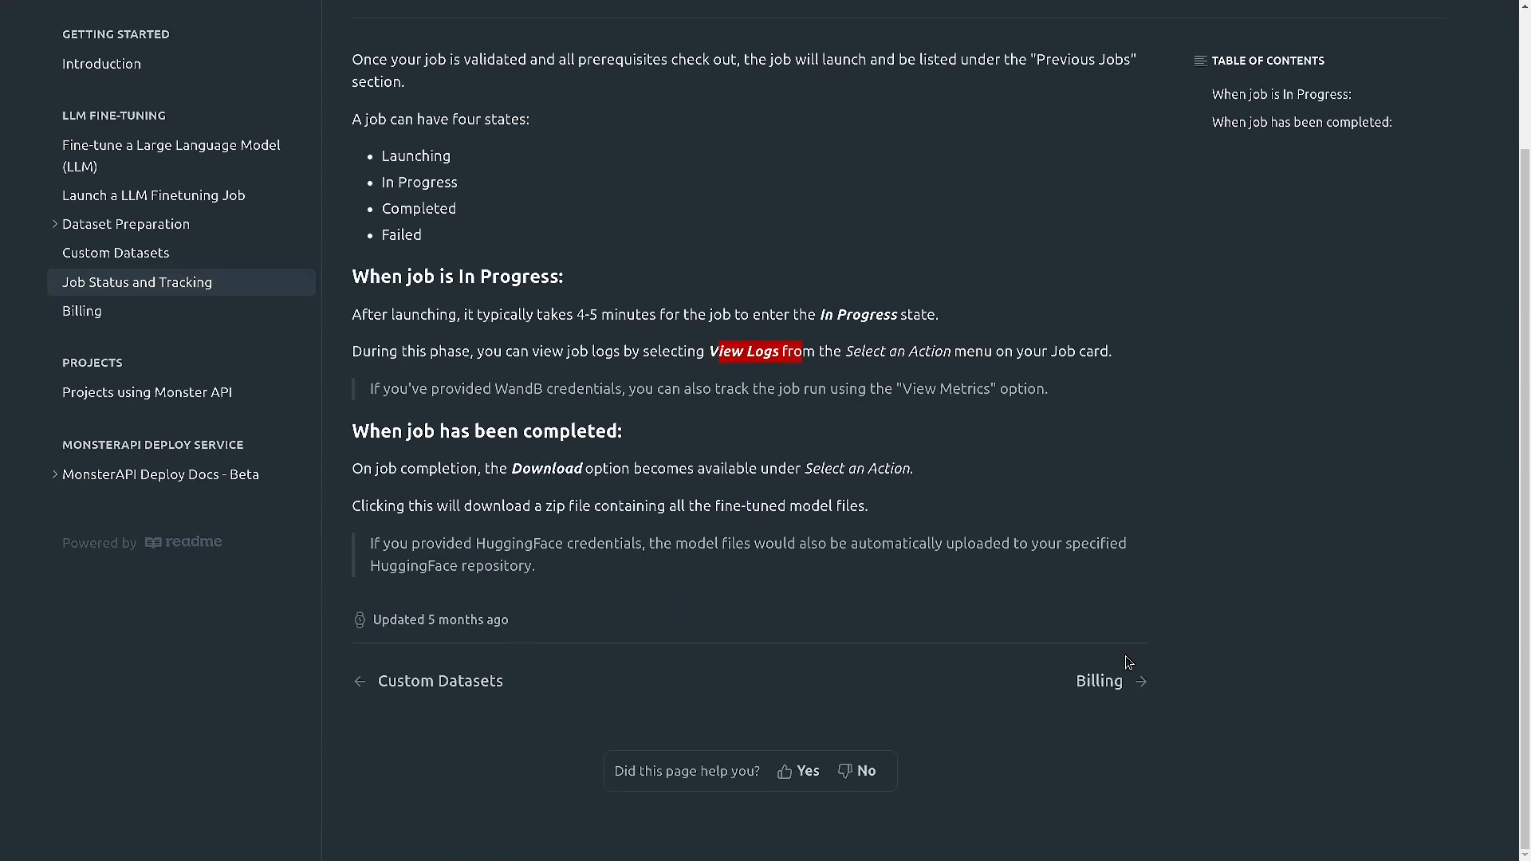
- Open the Billing guide and read about per-minute credit consumption, the minimum credit balance and the payment method requirement
left_click(83, 311)
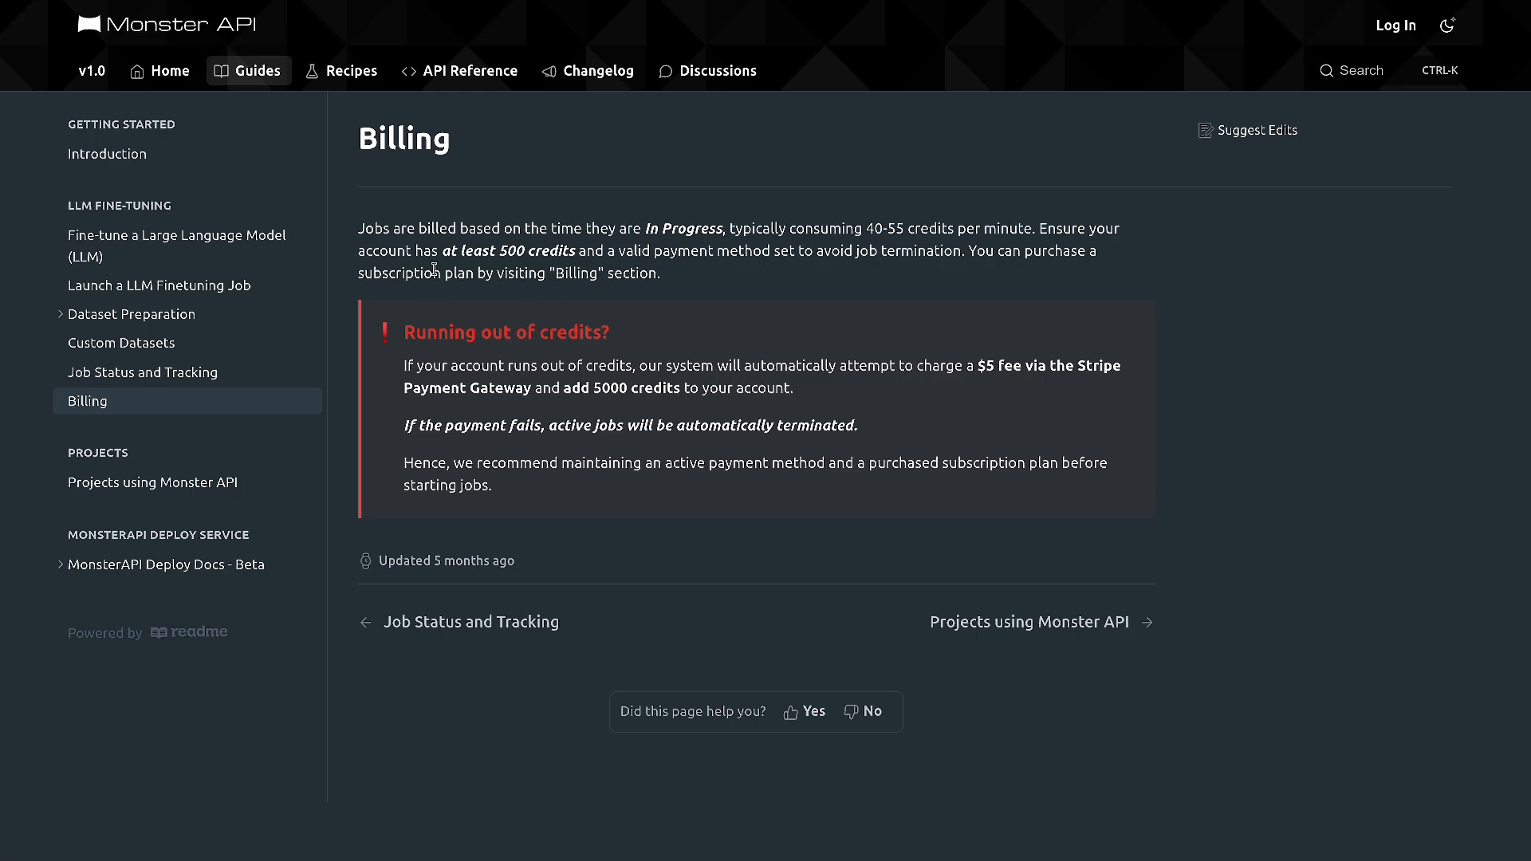
left_click_drag(452, 226, 1041, 246)
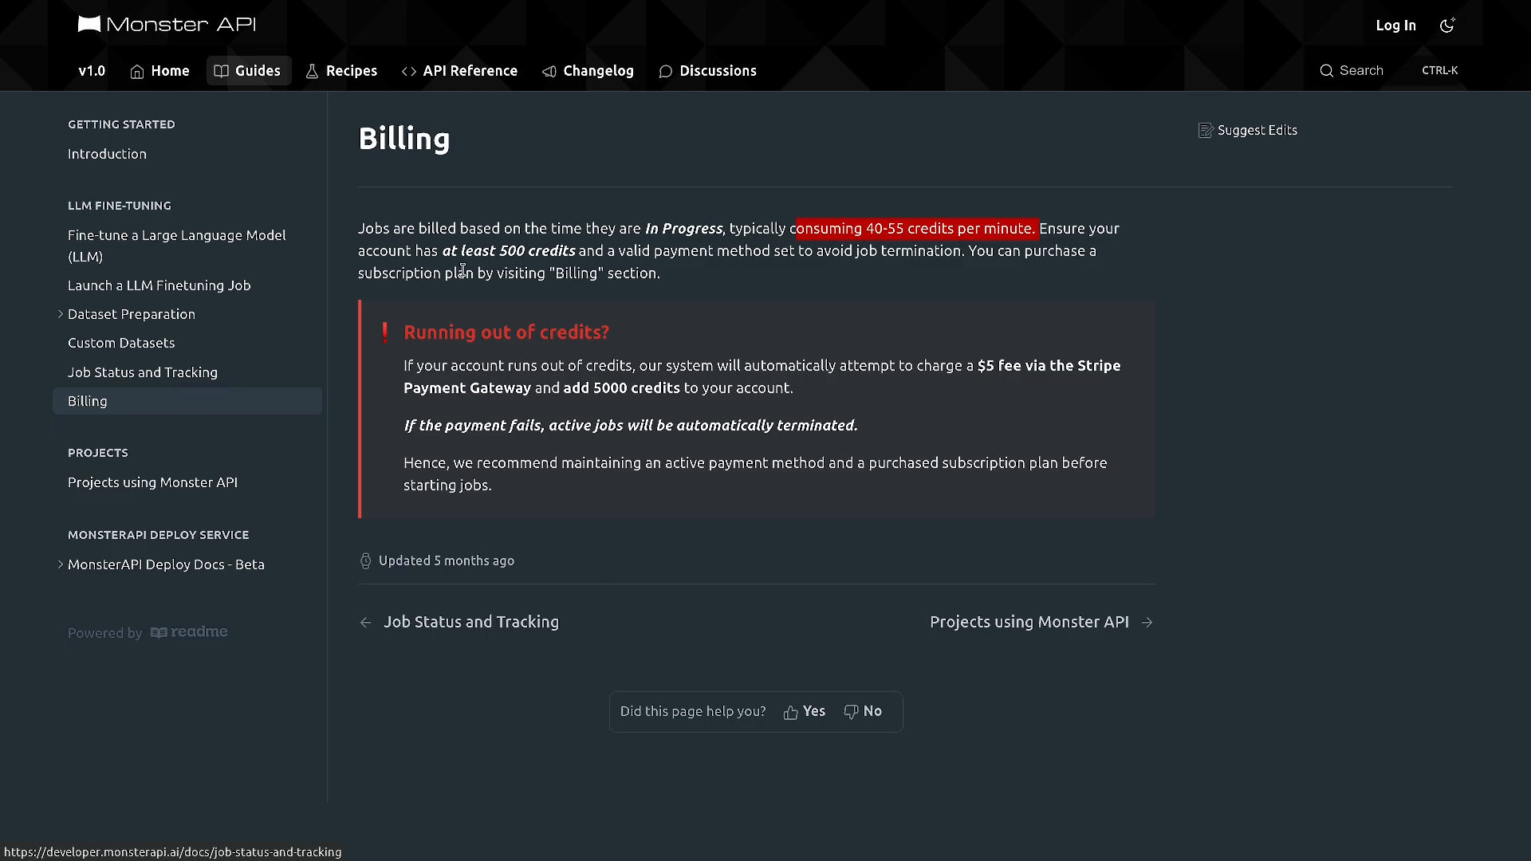
left_click_drag(503, 251, 615, 251)
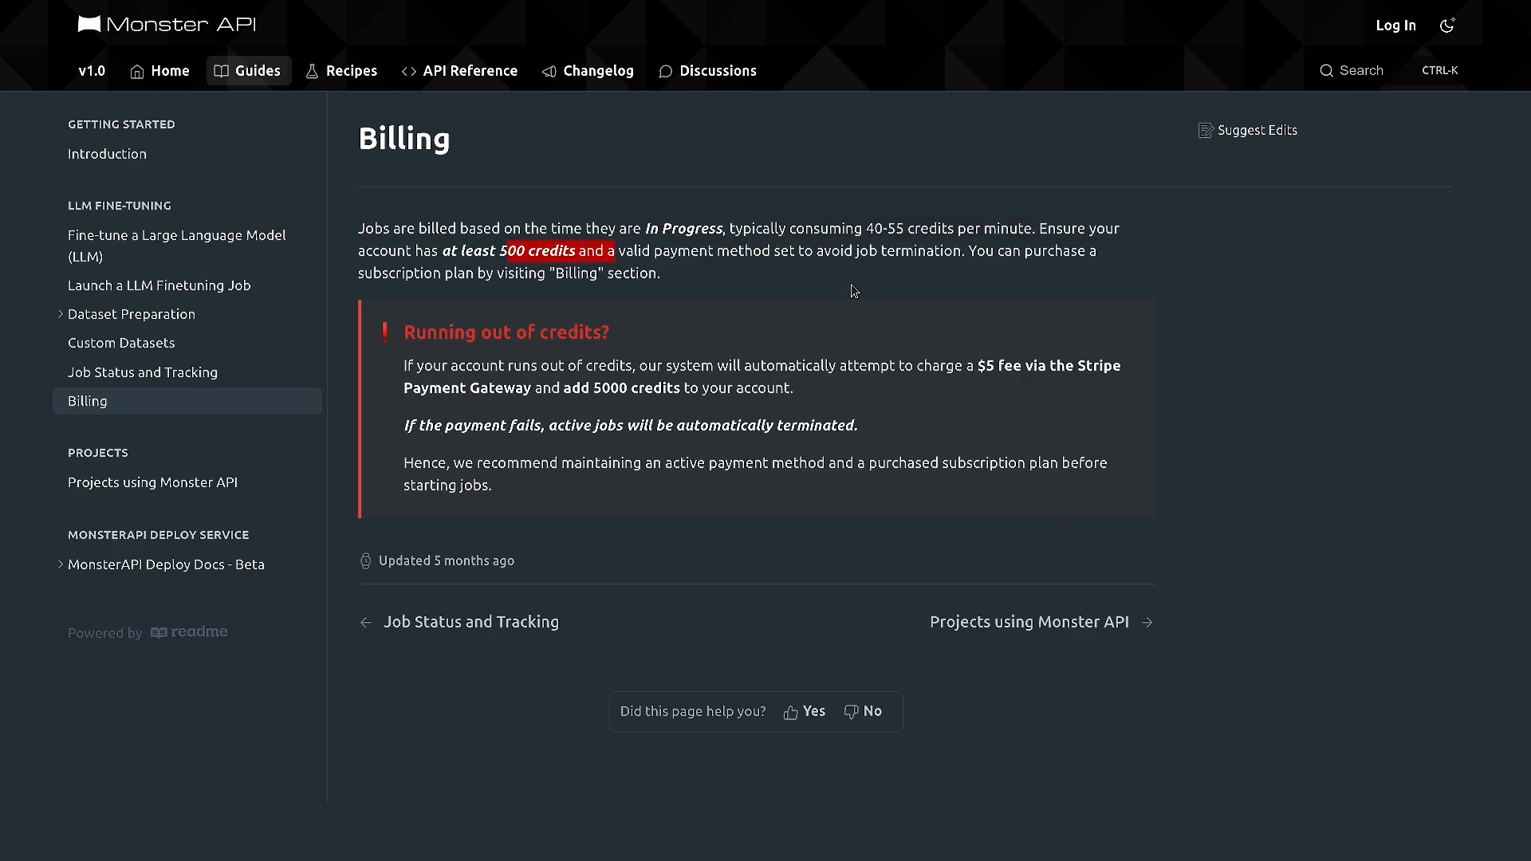
left_click_drag(974, 252, 611, 231)
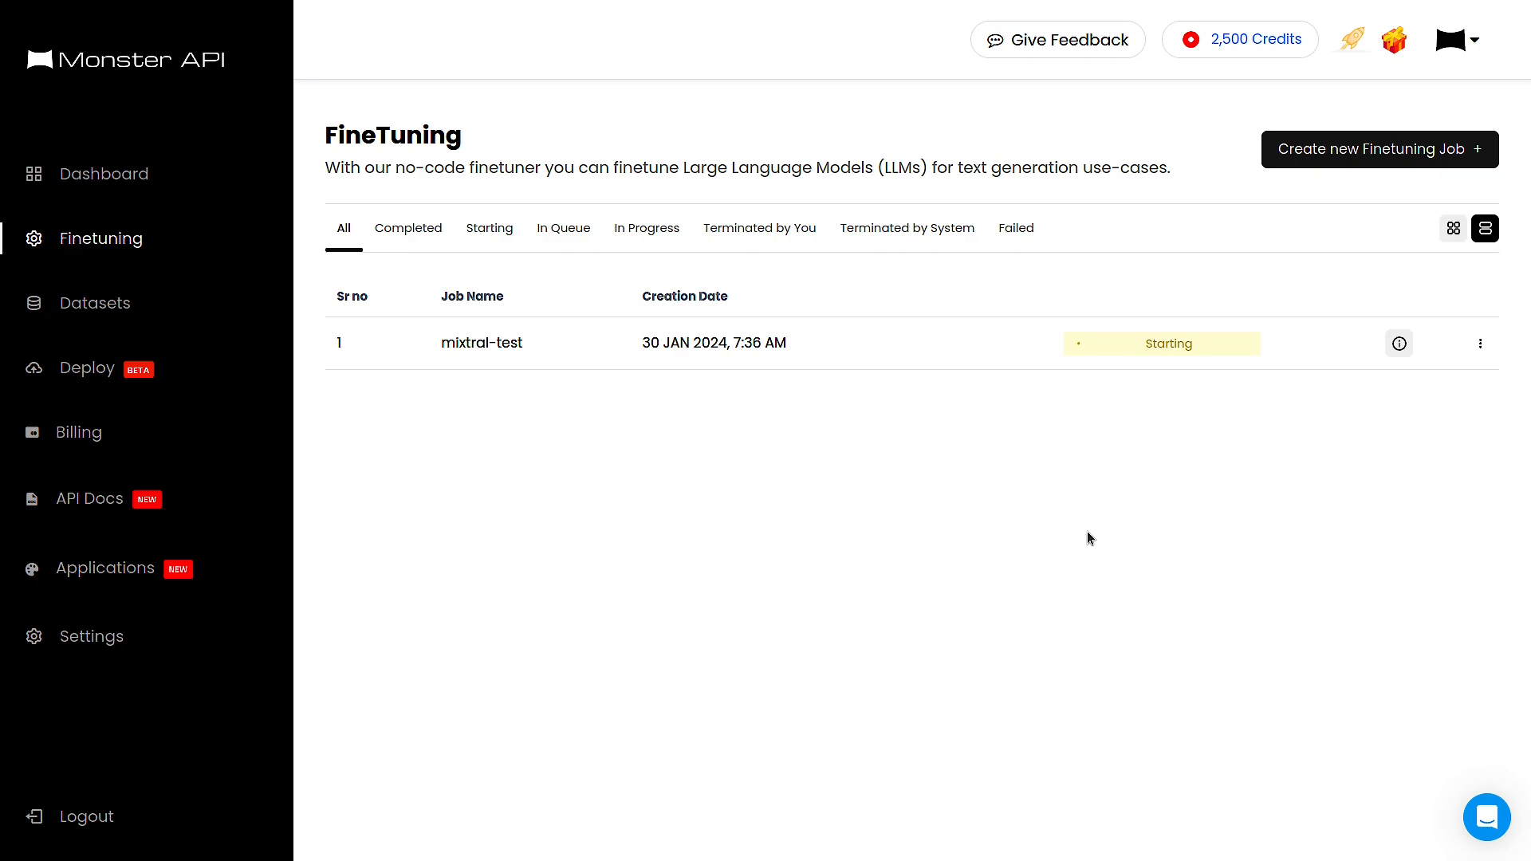
- Check the status and details of the mixtral-test job in the fine-tuning list, including its credit consumption, and close the details
mouse_move(1164, 353)
left_click(1400, 344)
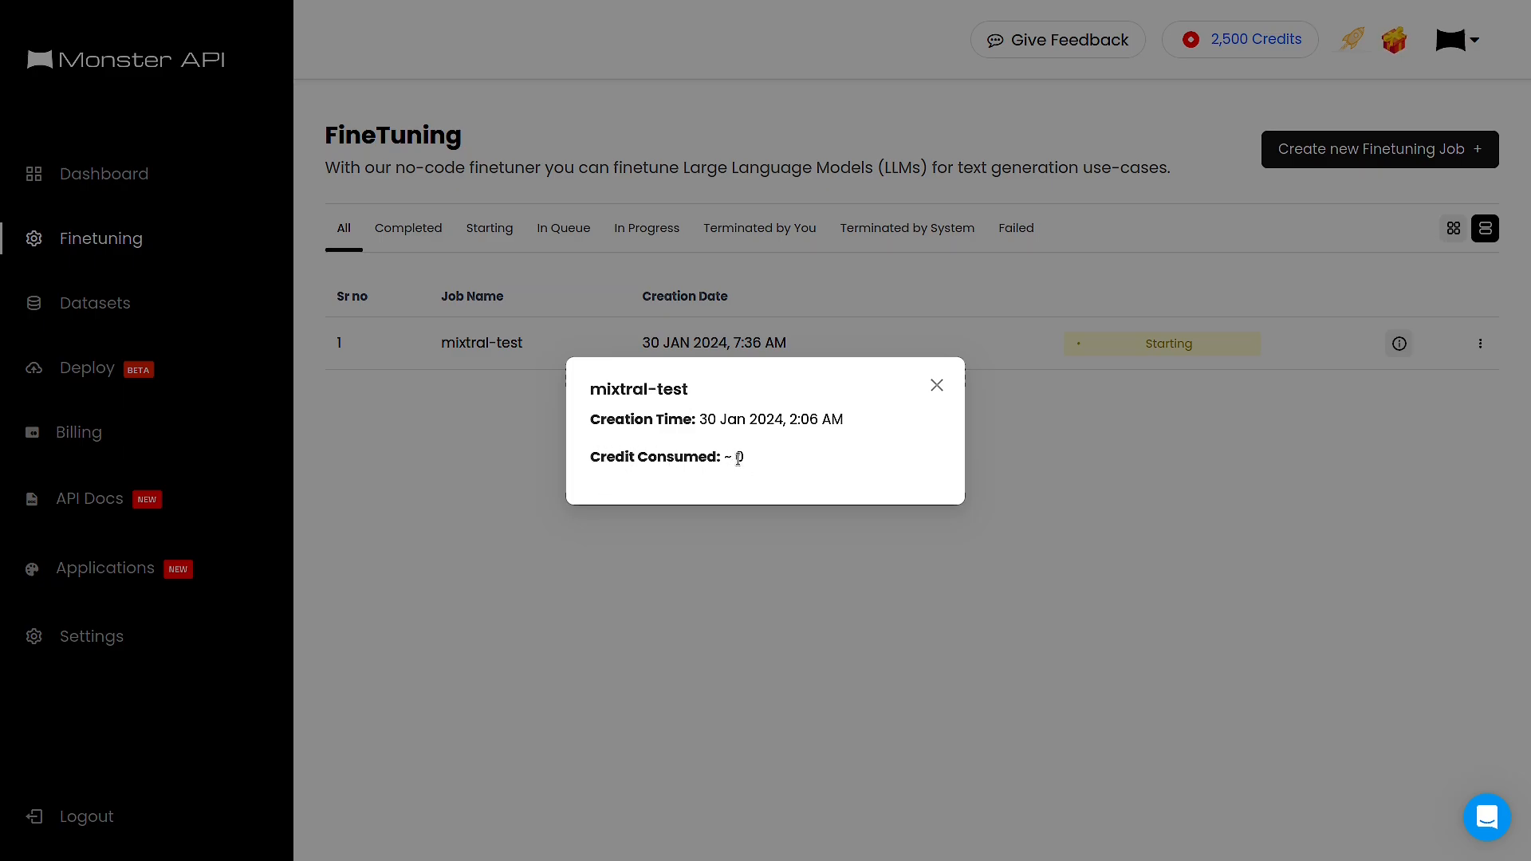
left_click(937, 385)
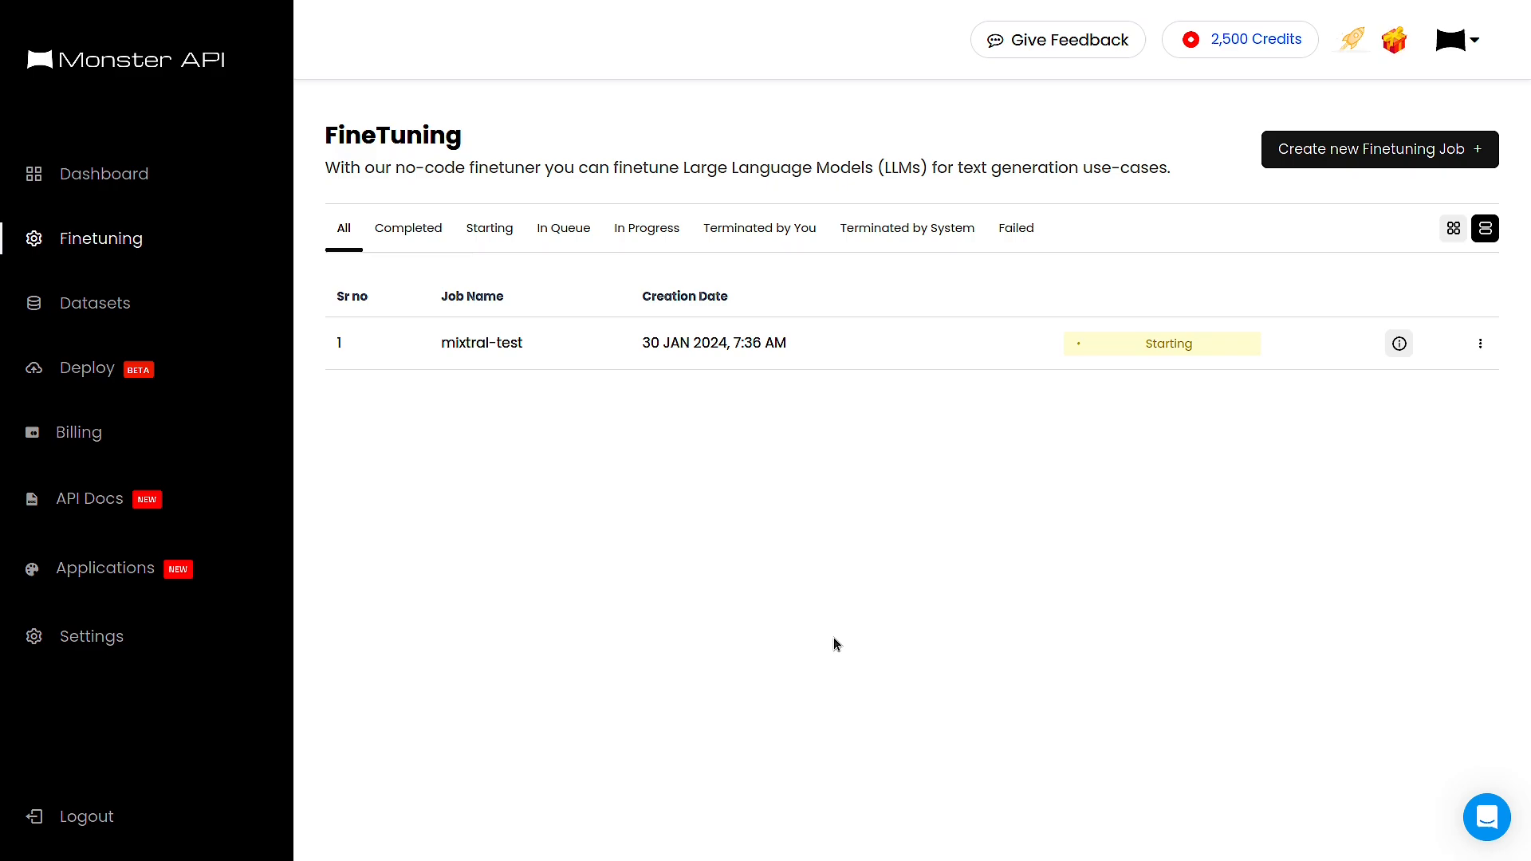
- Reread the In Progress state in the Job Status and Tracking guide and check the mixtral-test job's status in the fine-tuning list
key("ctrl+Tab")
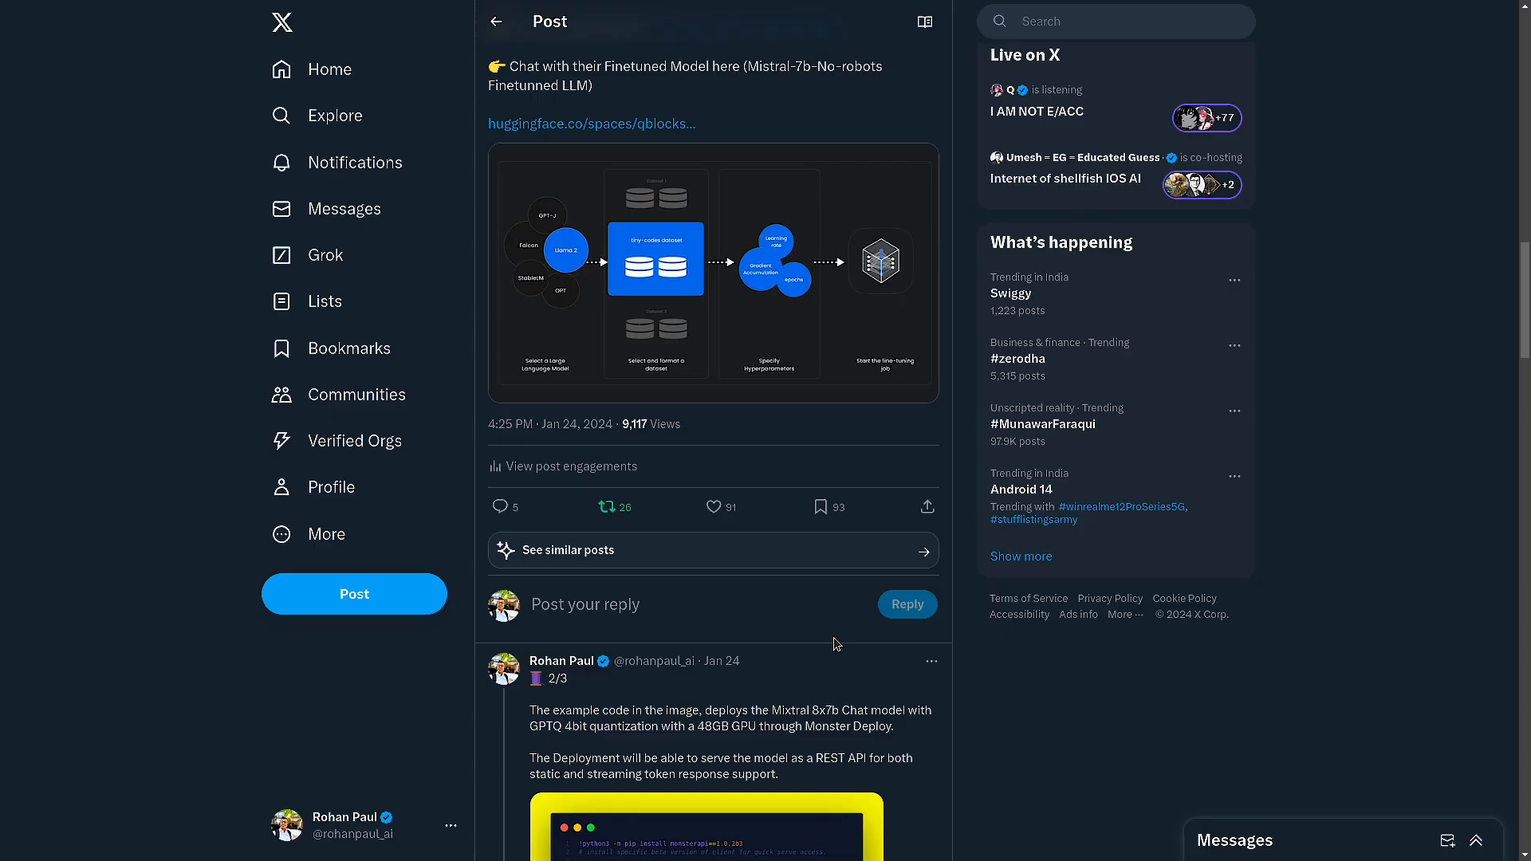
key("ctrl+Tab")
key("ctrl+Tab")
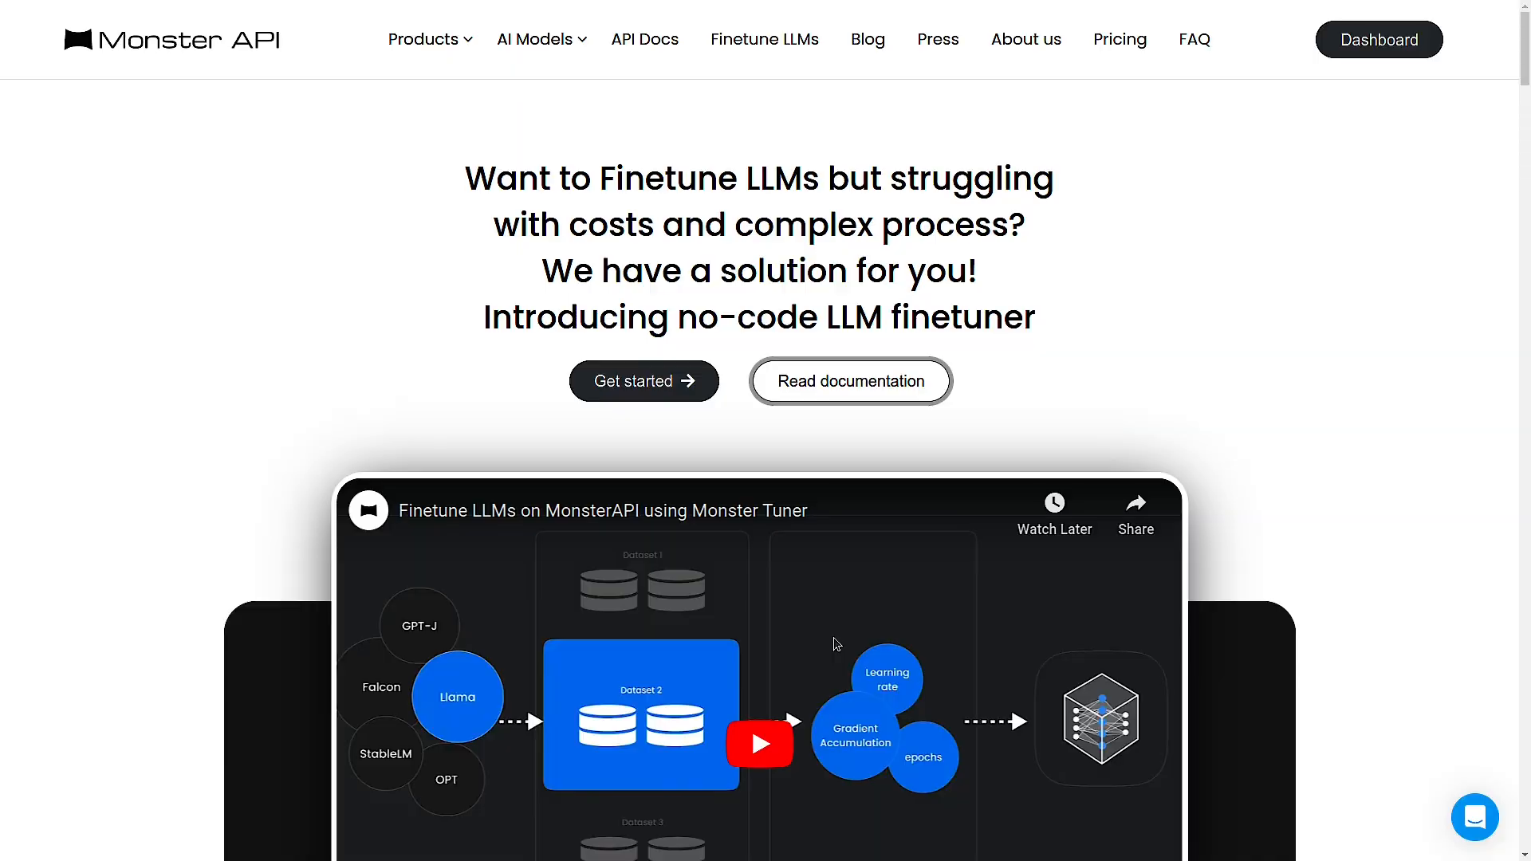
key("ctrl+Tab")
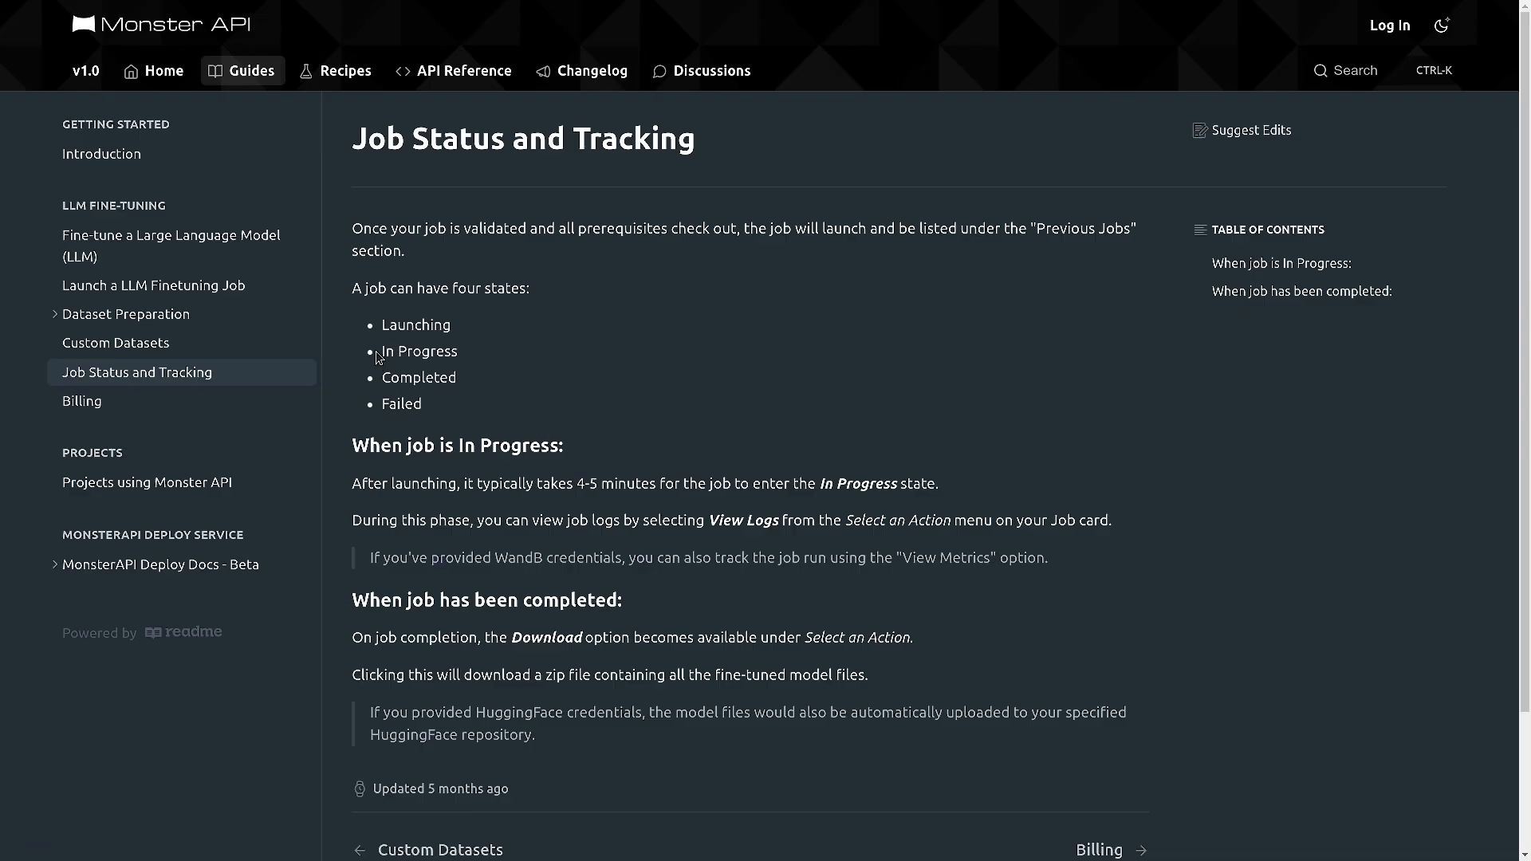
left_click_drag(381, 351, 472, 367)
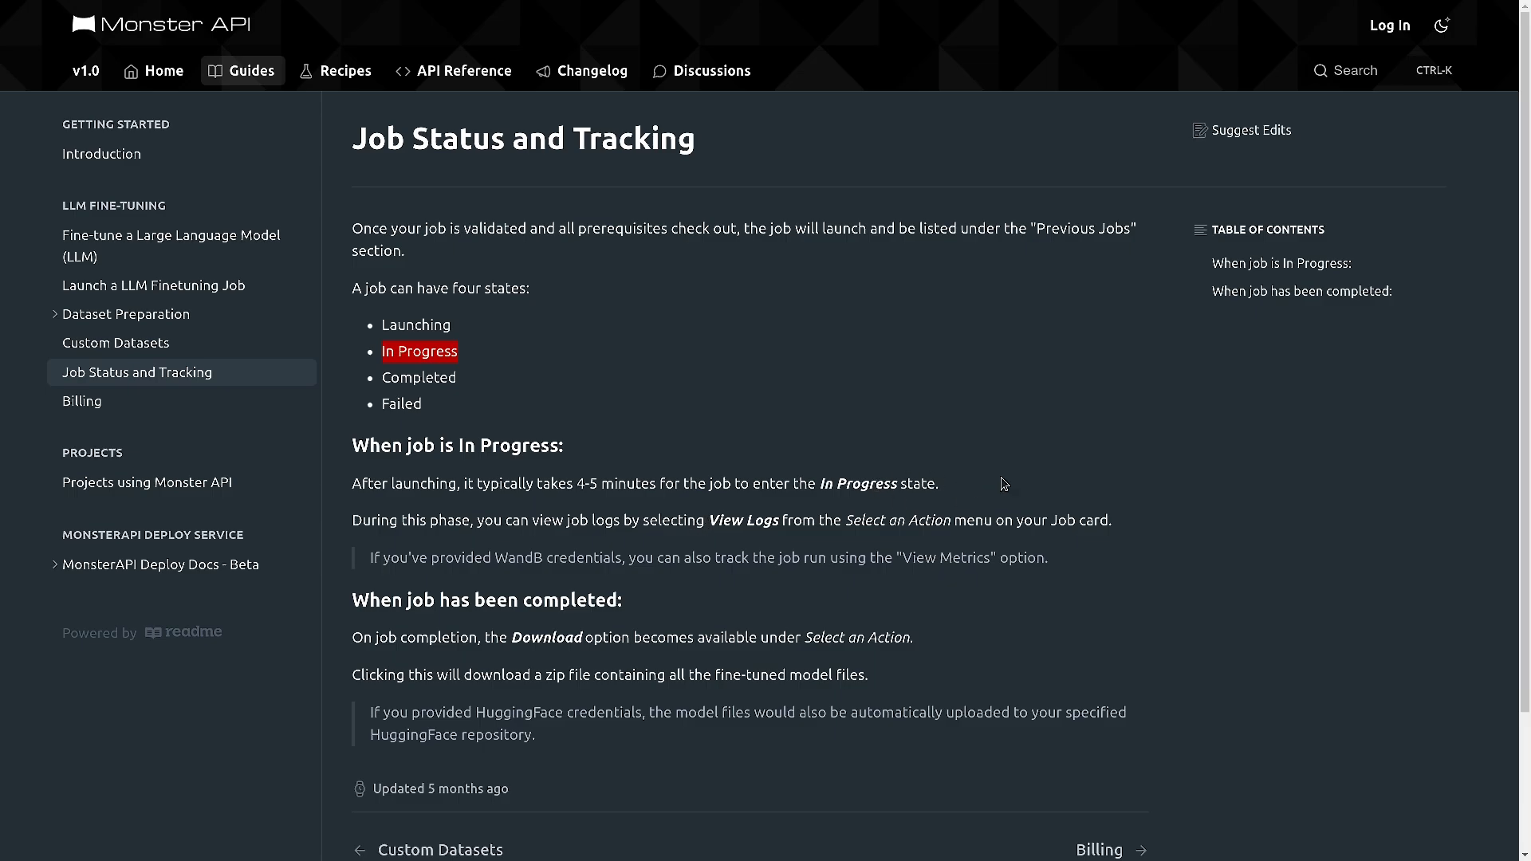
left_click_drag(1020, 483, 352, 486)
key("ctrl+shift+Tab")
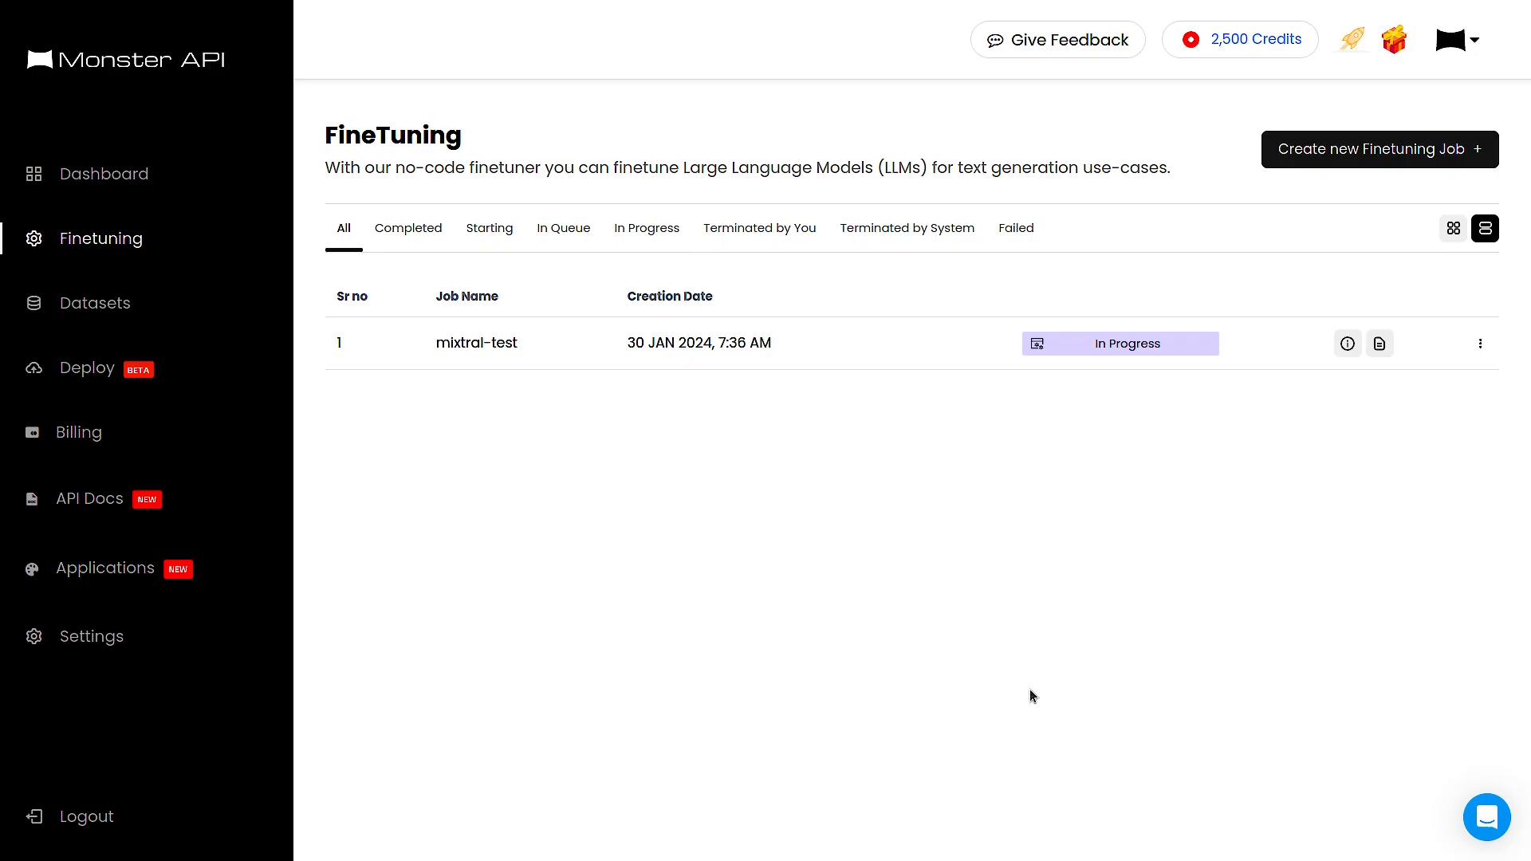
mouse_move(1169, 352)
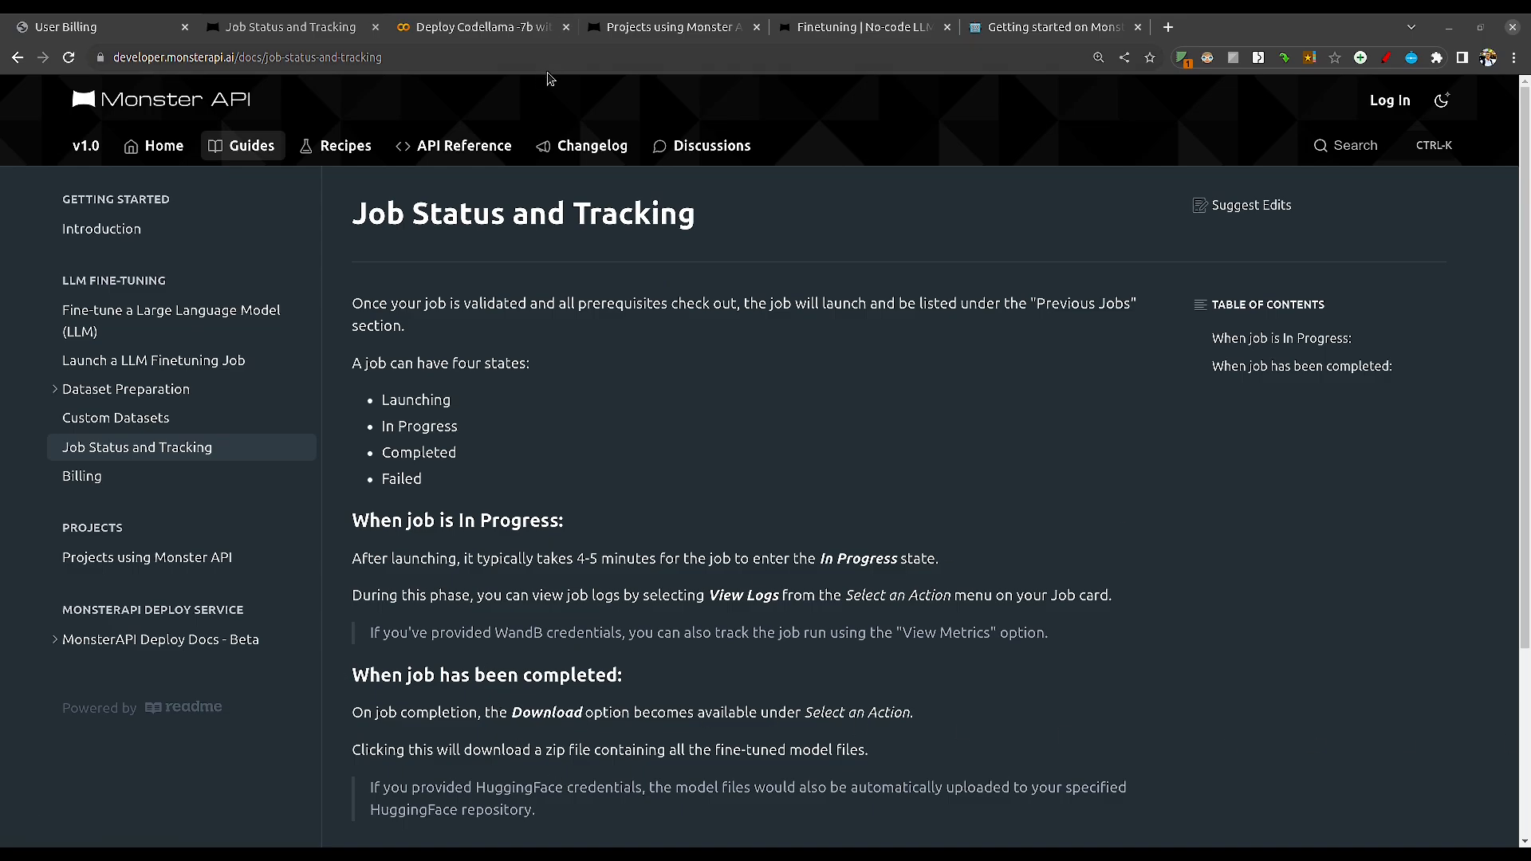
- Switch to the Colab notebook on deploying CodeLlama 7B with a LoRA adapter, enlarge its text and read the introduction
left_click(471, 25)
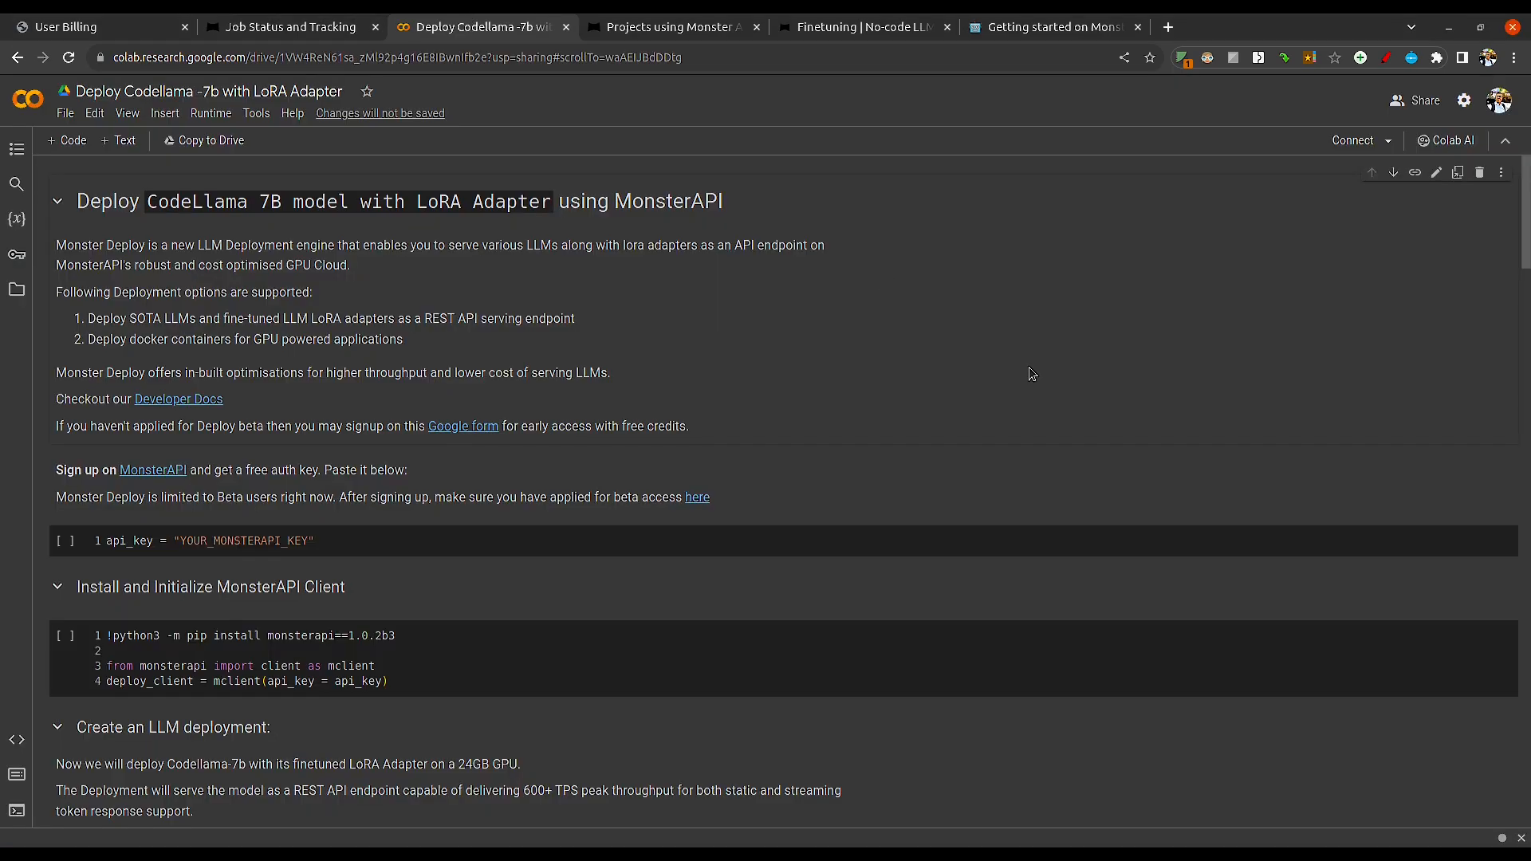
key("F11")
key("ctrl+plus")
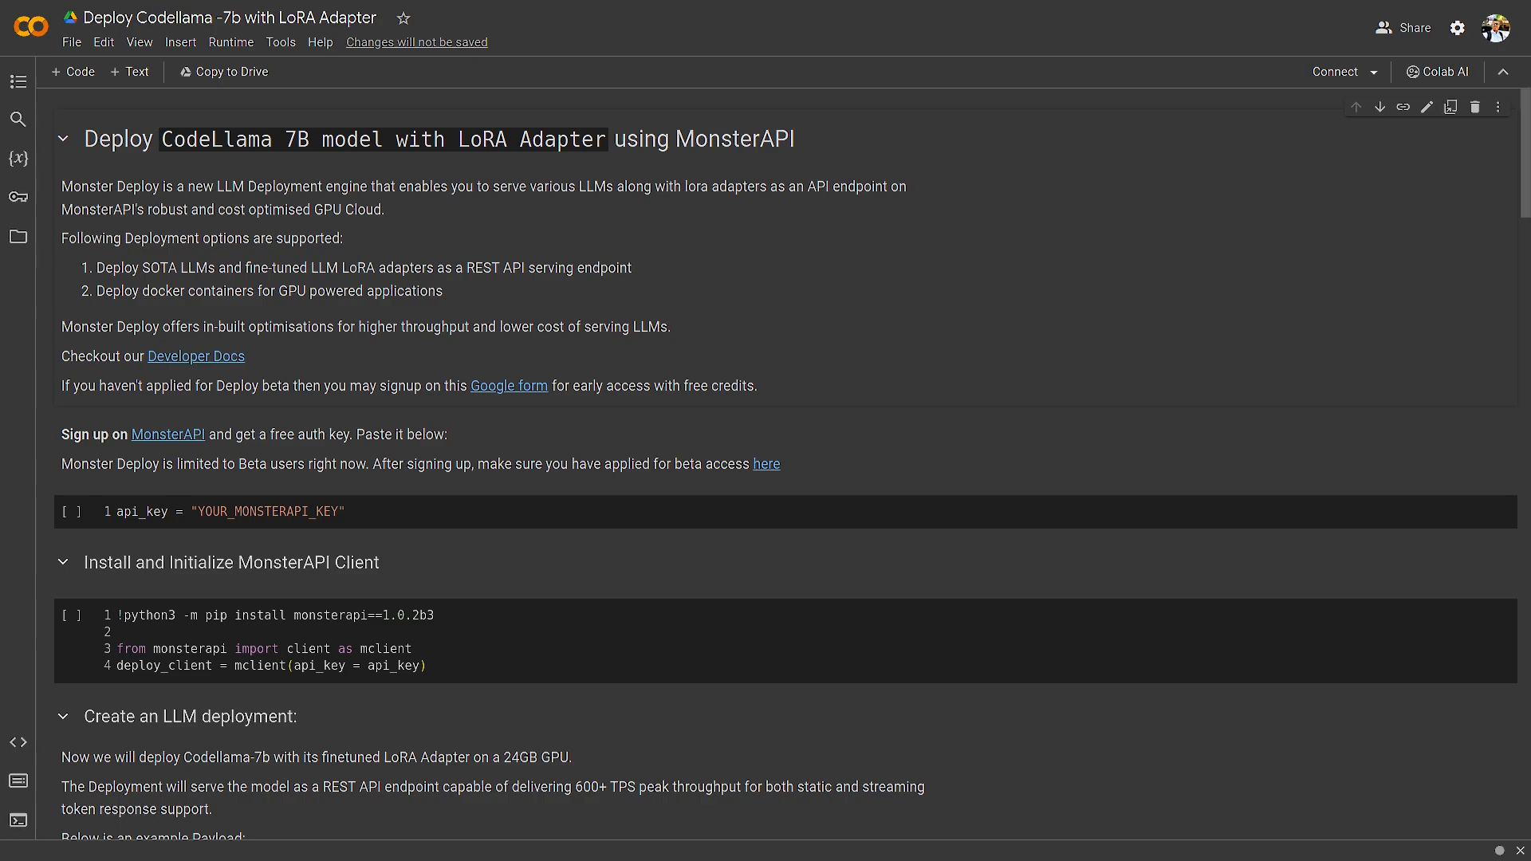
key("F11")
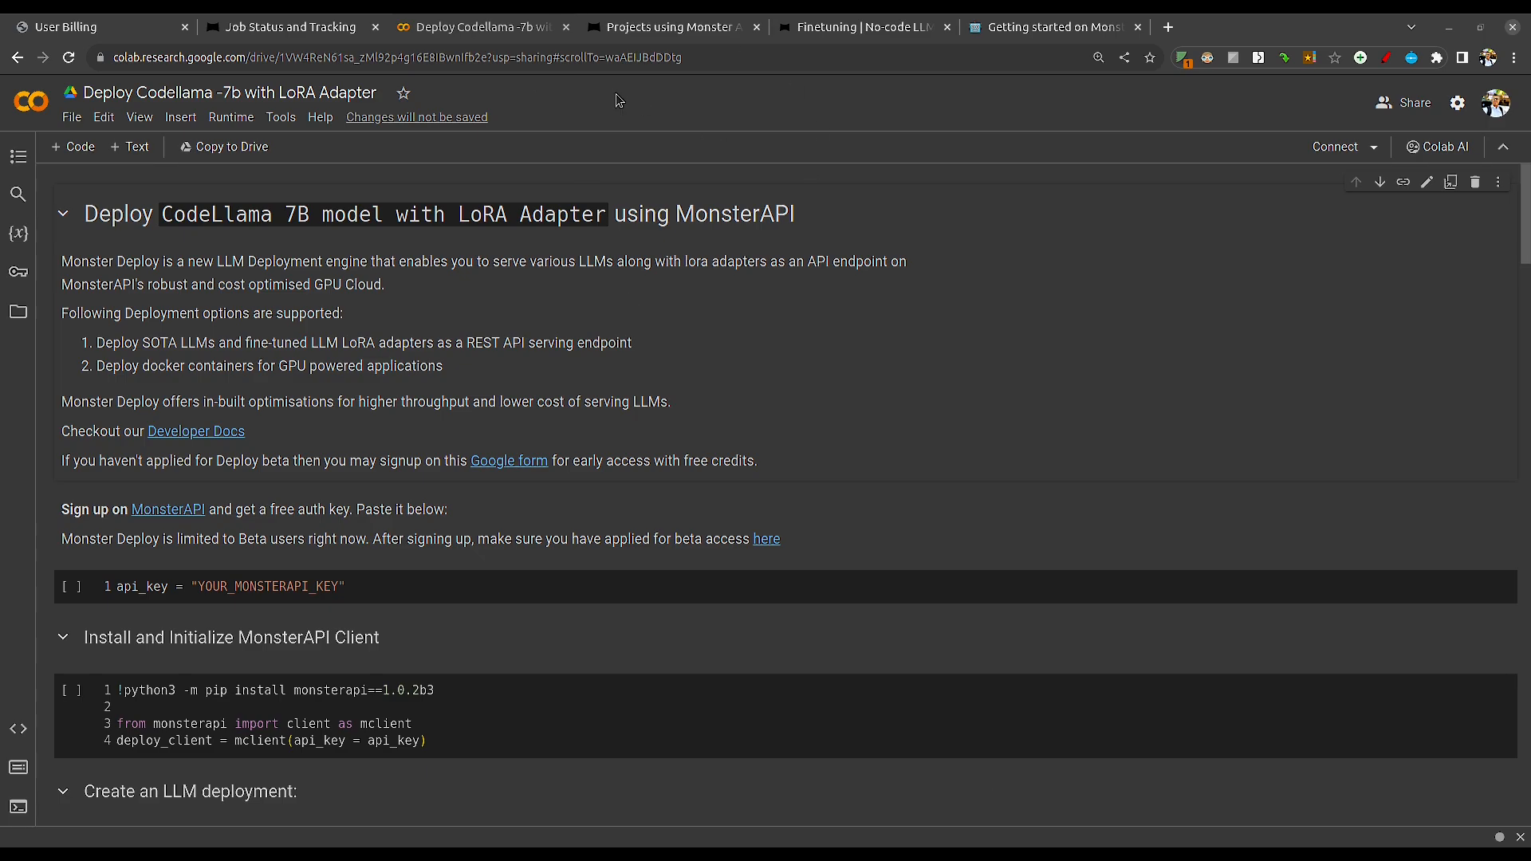
- Browse the demo projects and their Colab links on the Projects using Monster API page, down to the Monster Deploy notebooks
left_click(691, 28)
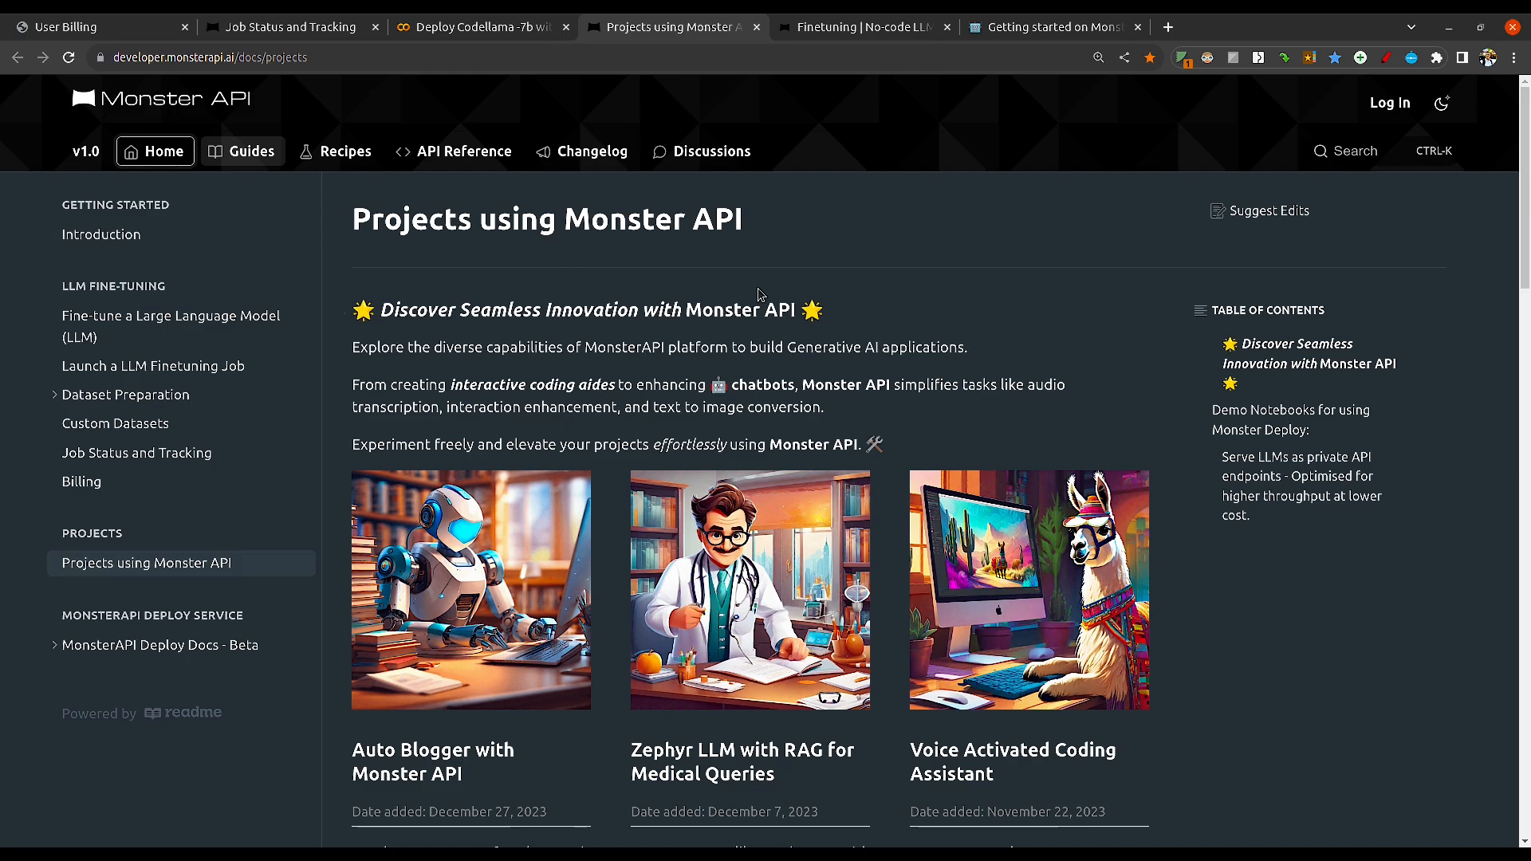
scroll(1169, 613, "down", 3)
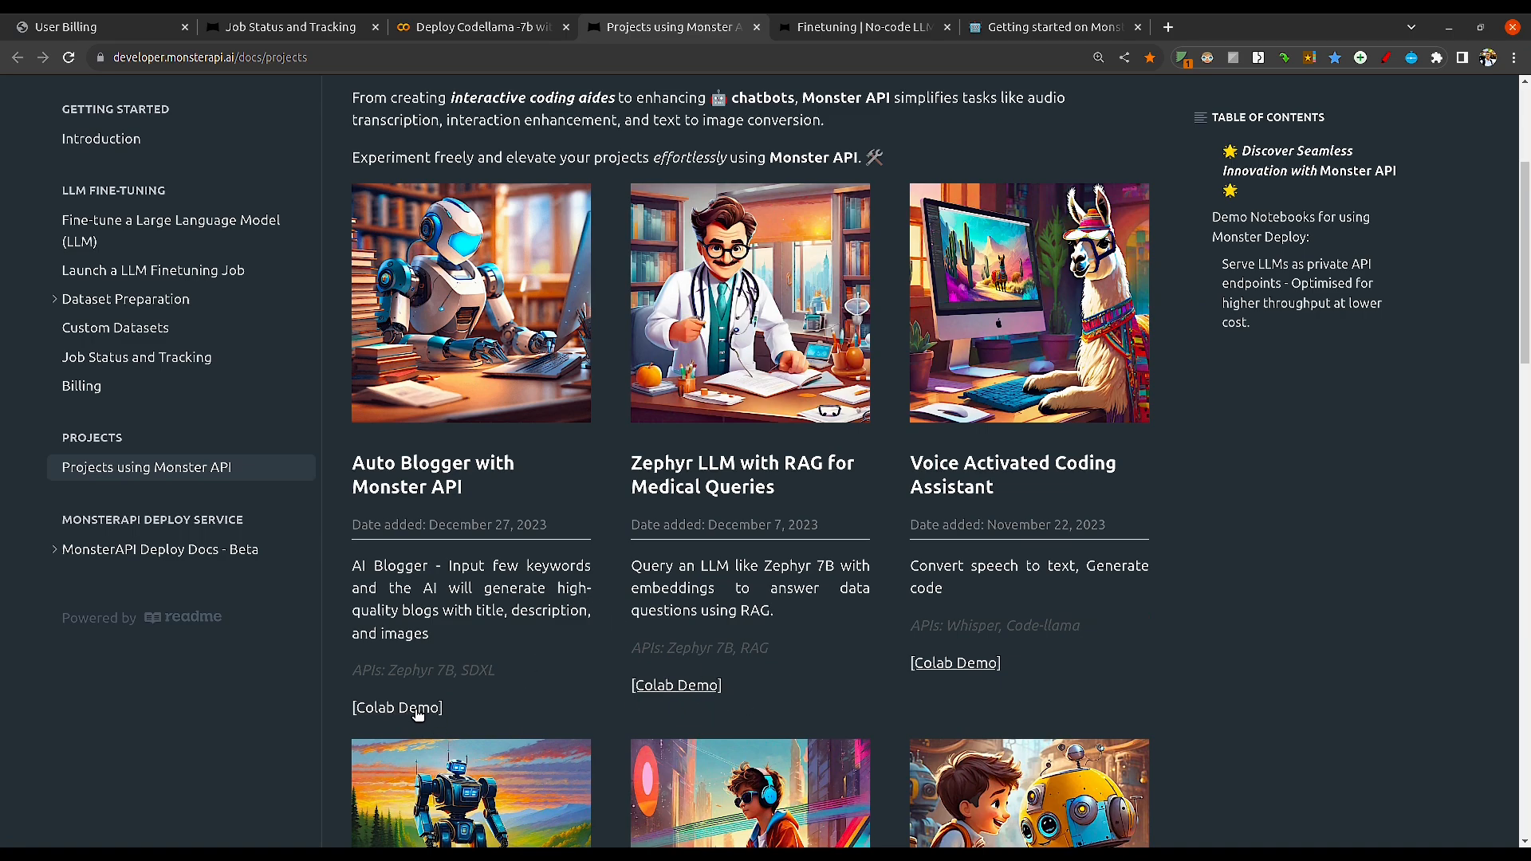
scroll(979, 664, "down", 9)
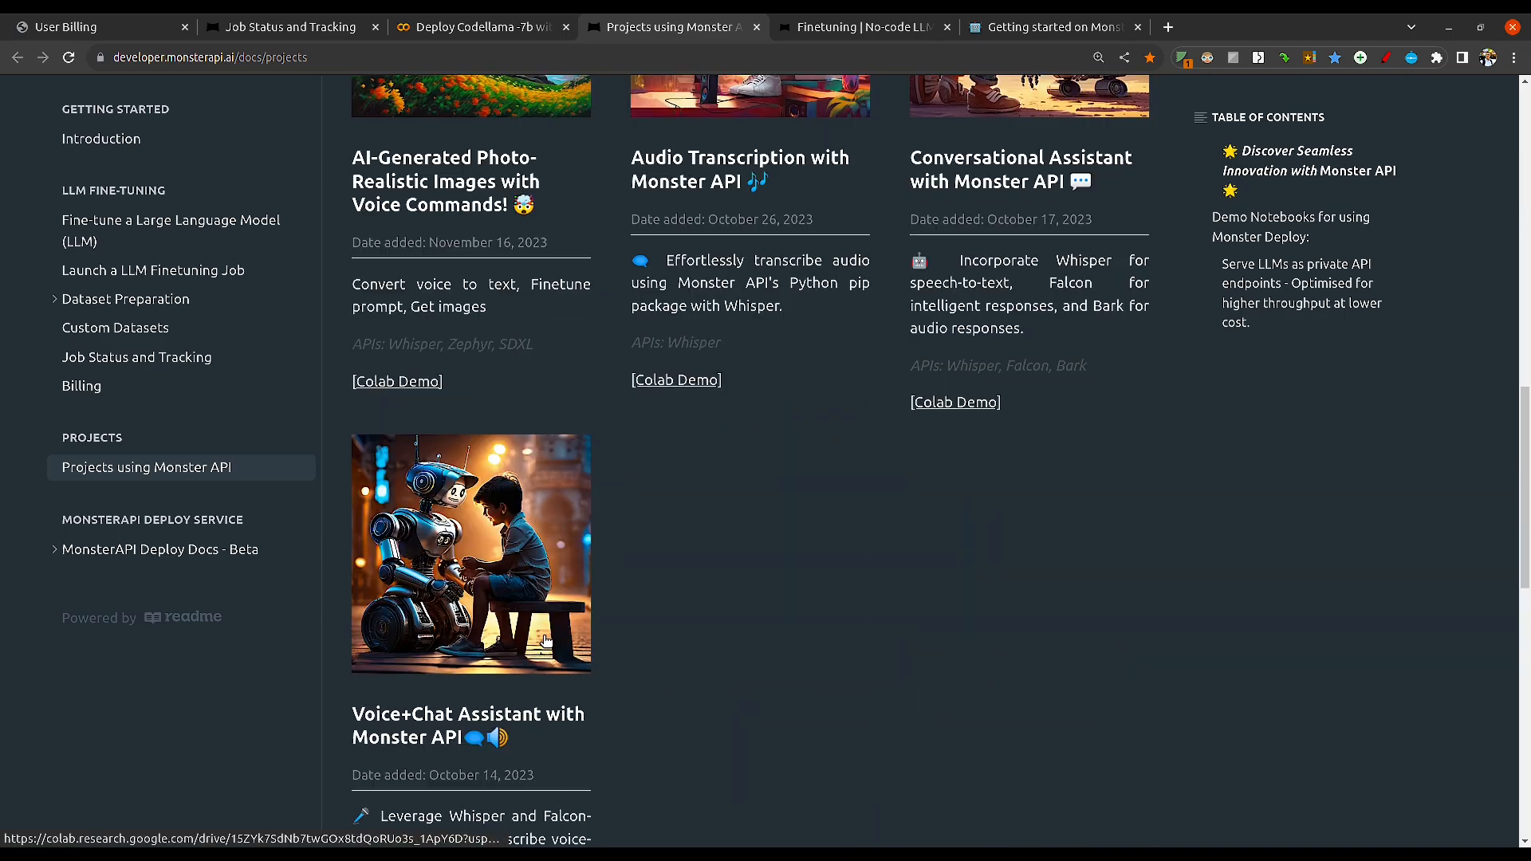
scroll(501, 725, "down", 3)
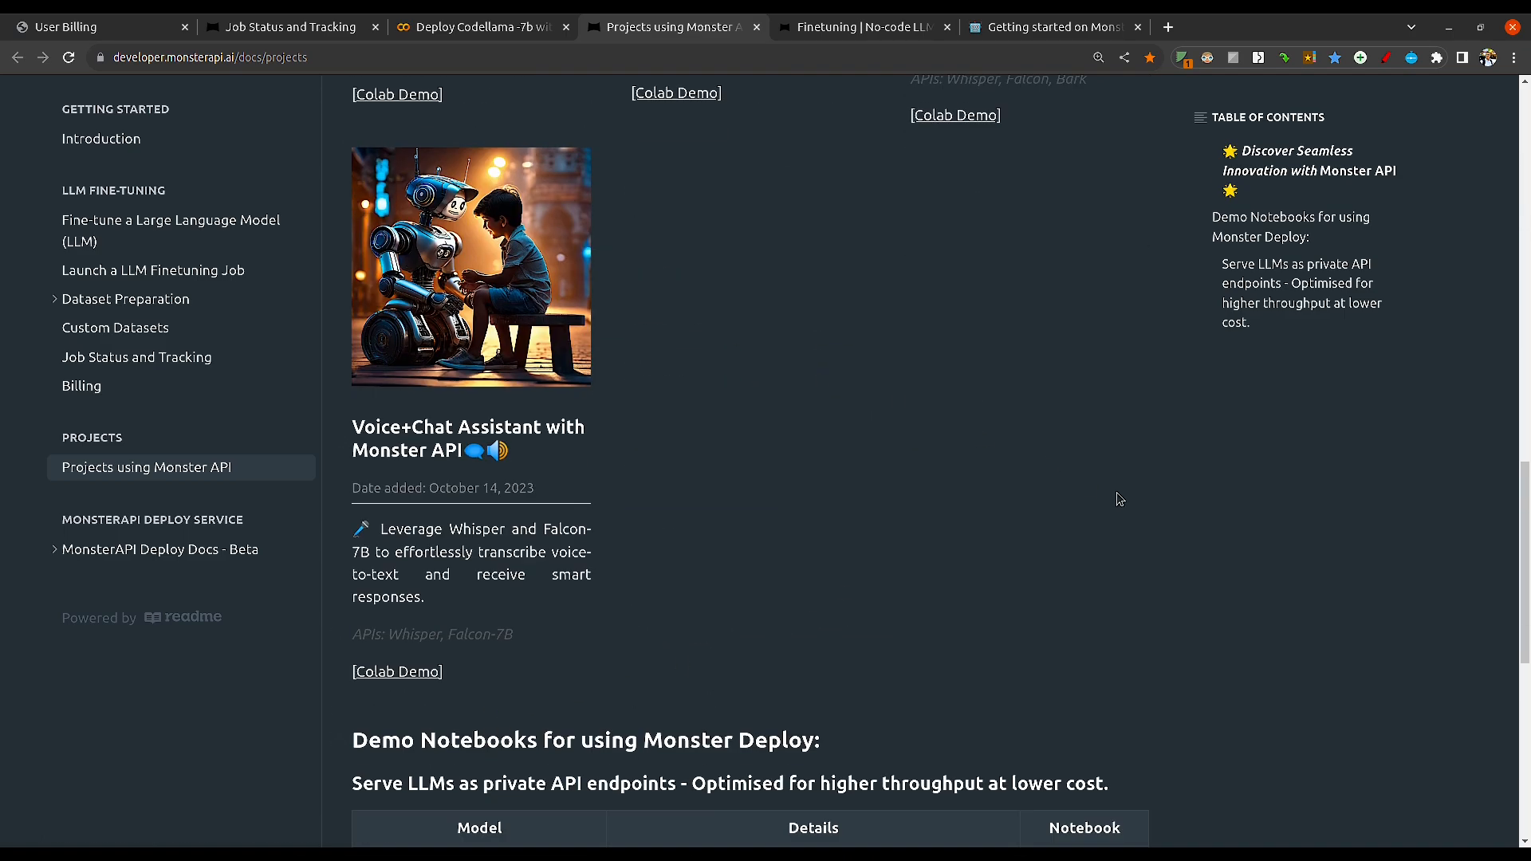
- Return to the CodeLlama deployment notebook in full screen and examine the cell that sets the MonsterAPI key
left_click(446, 29)
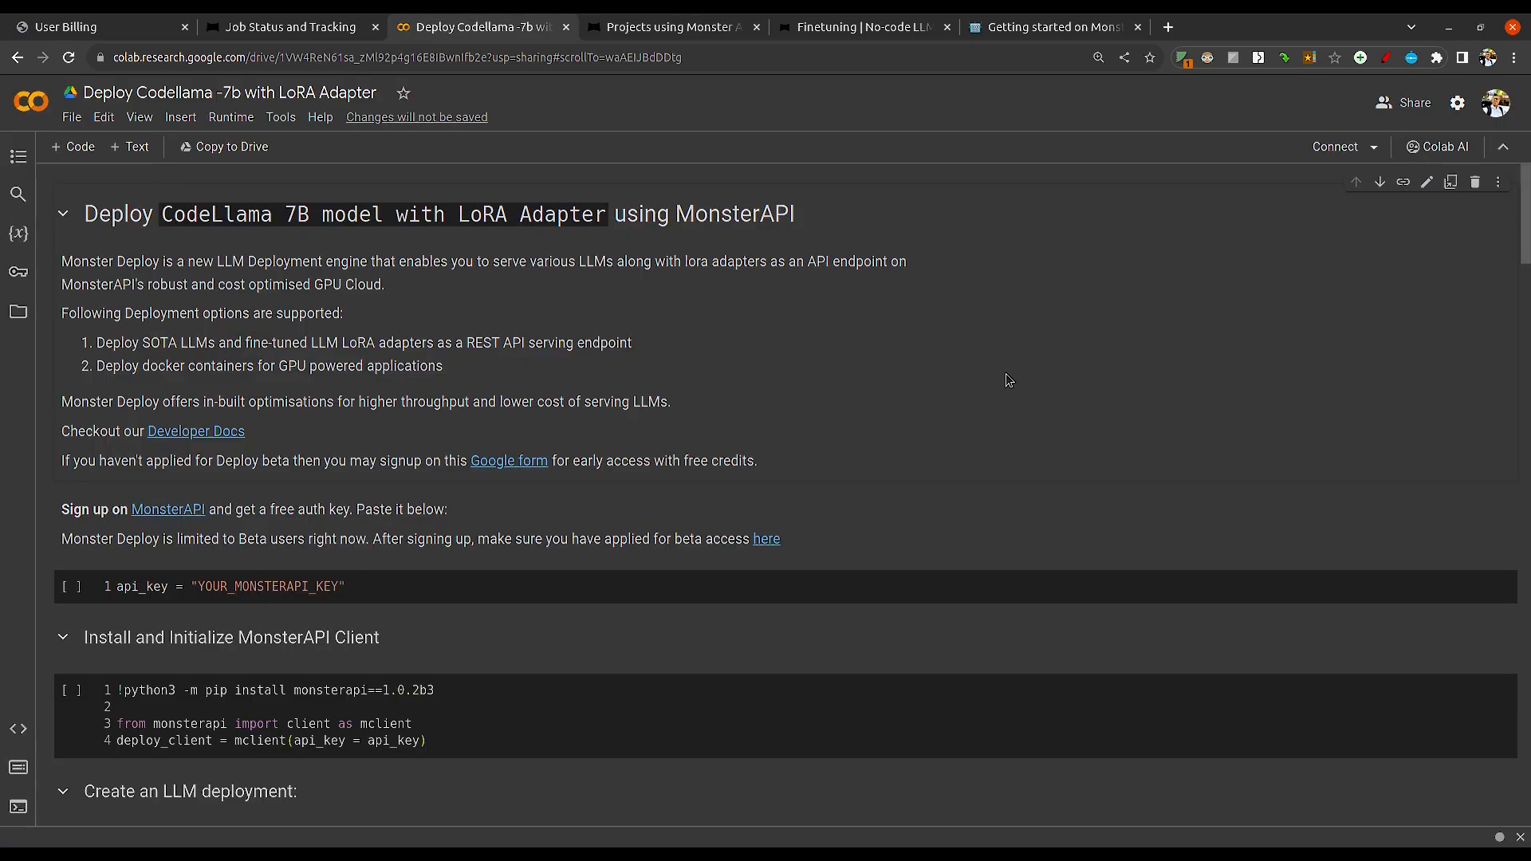
key("F11")
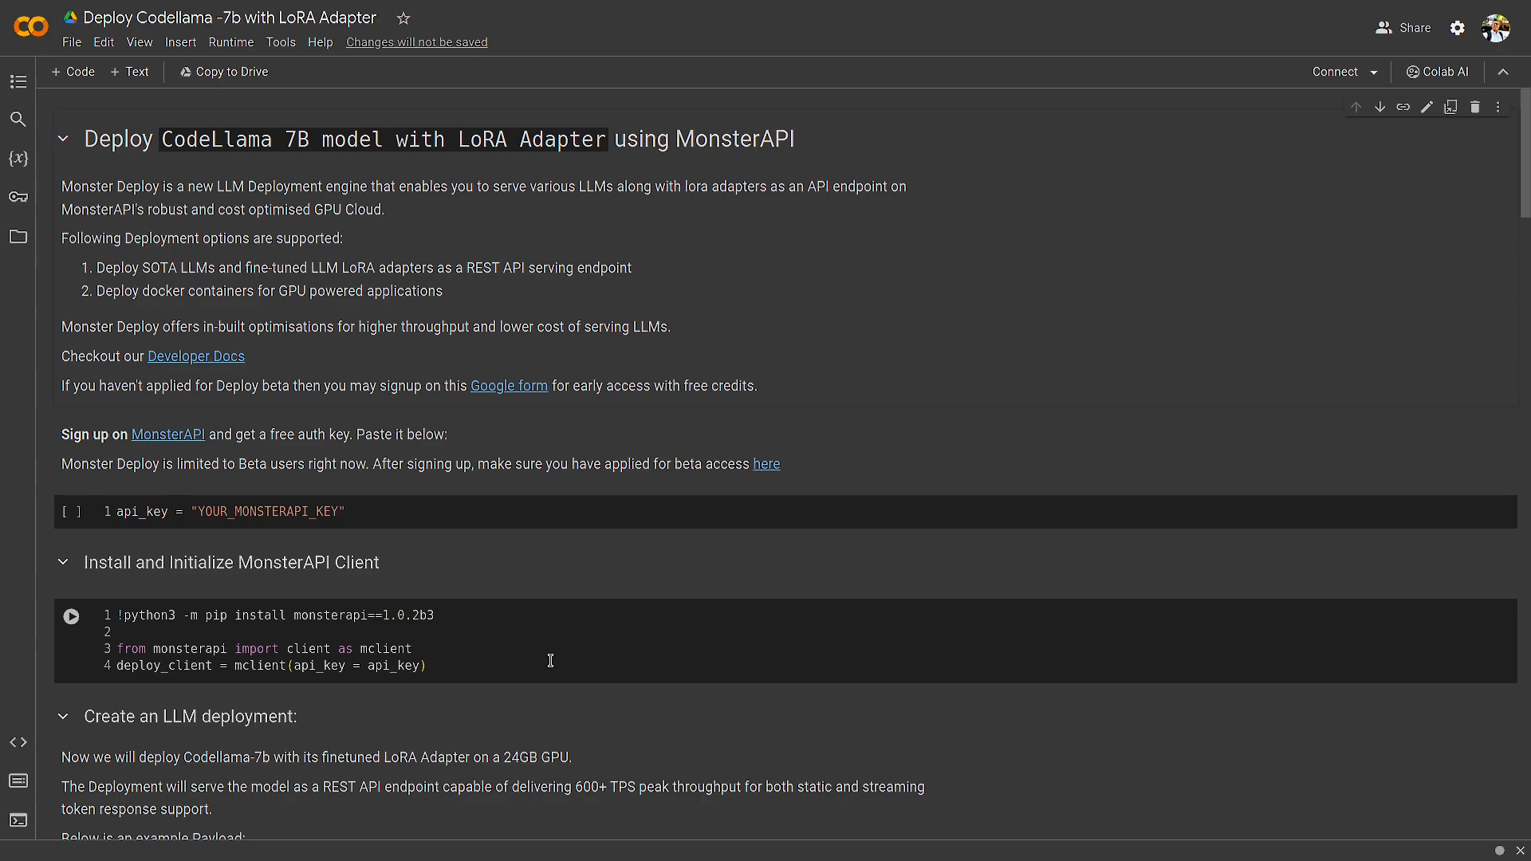
left_click(151, 511)
scroll(568, 718, "down", 3)
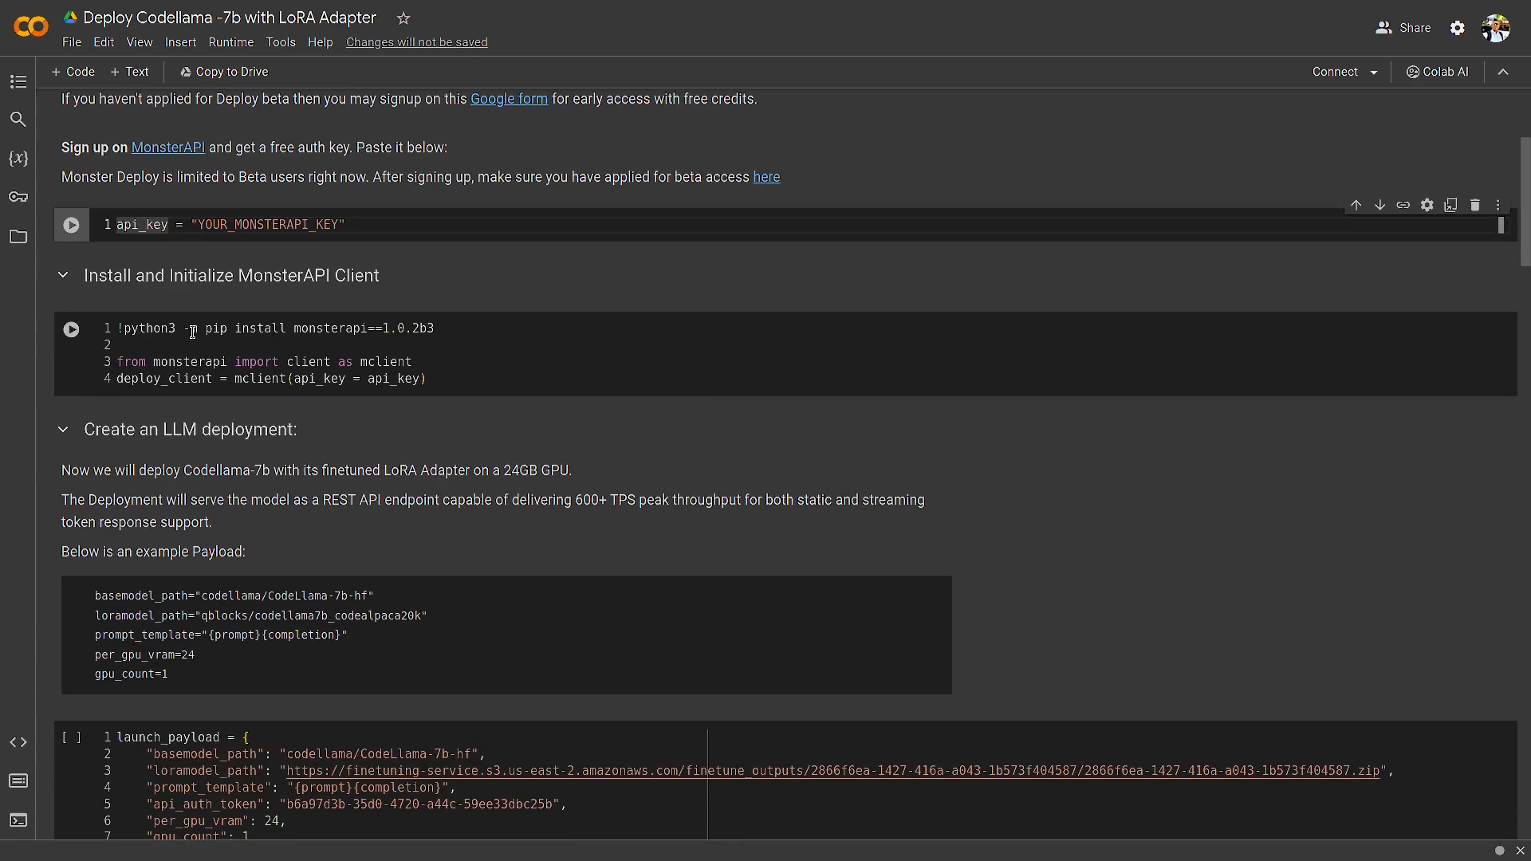
- Examine the monsterapi package installation and the client import as mclient in the client initialization cell
left_click_drag(206, 329, 384, 330)
left_click(337, 331)
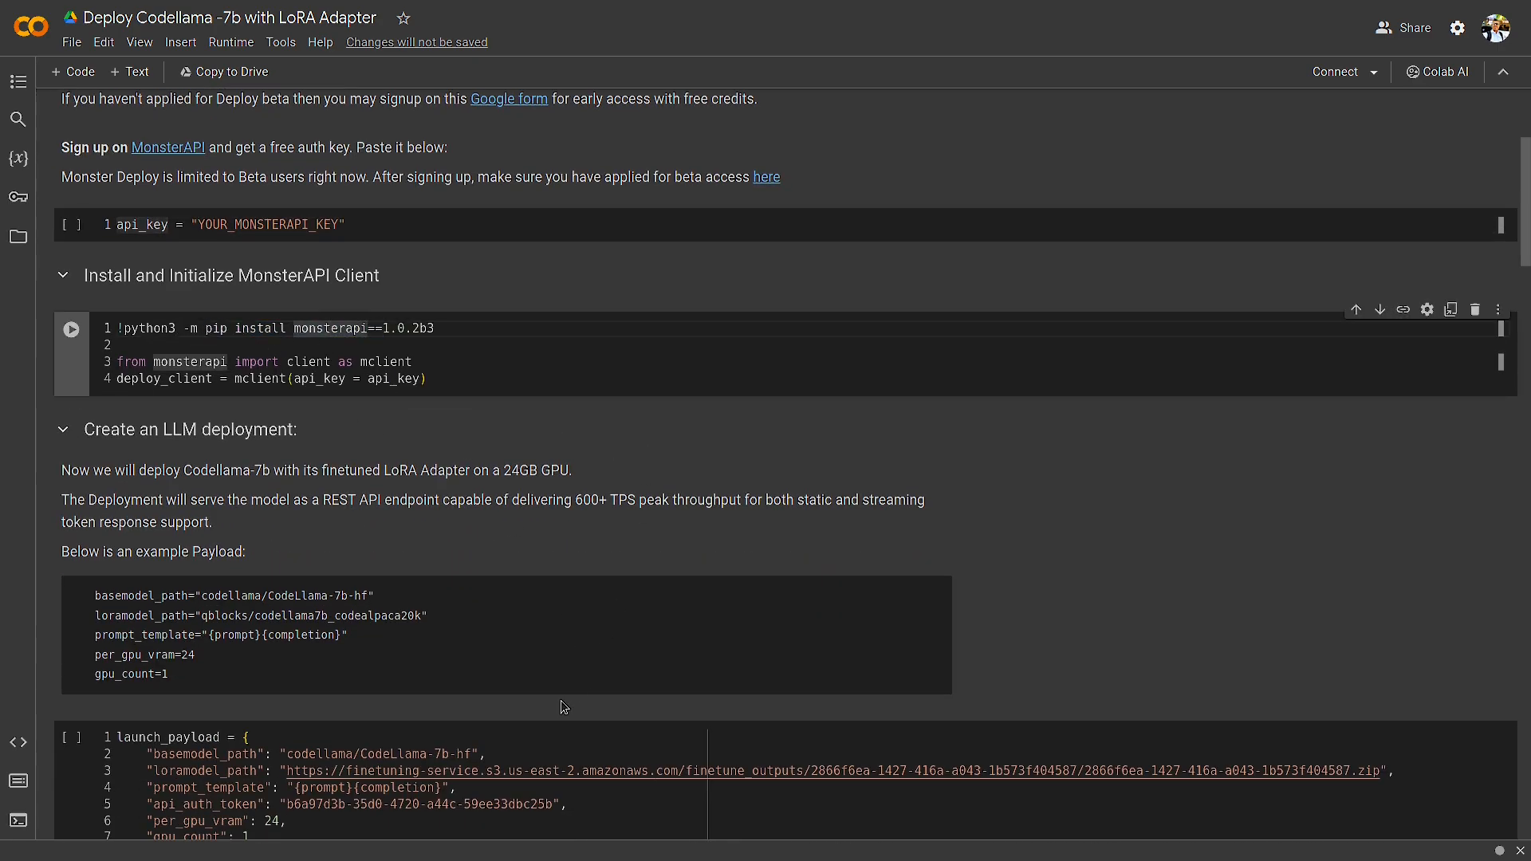
left_click(225, 363)
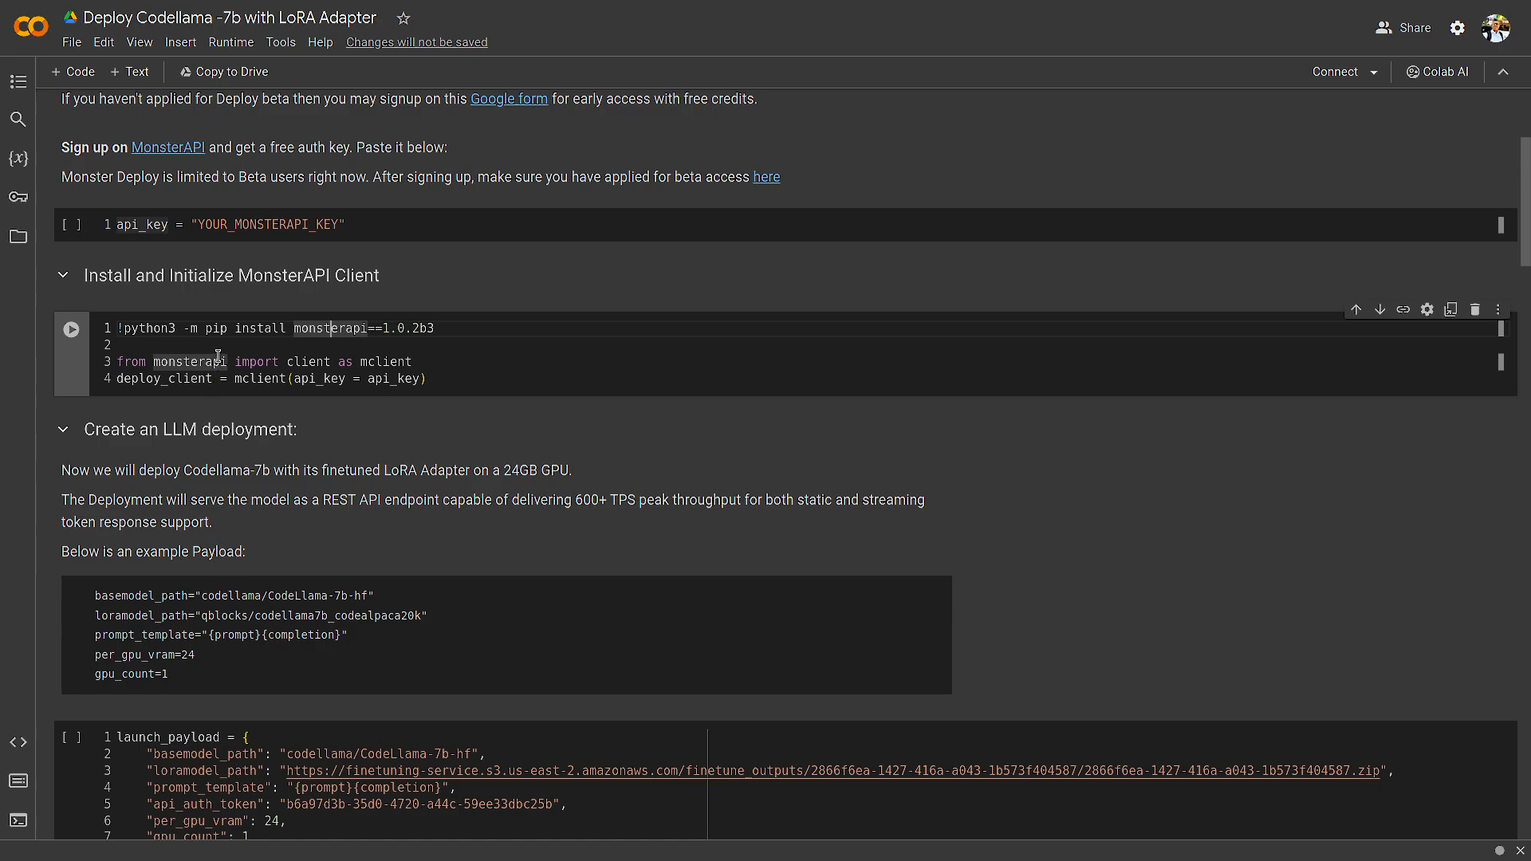
left_click(397, 362)
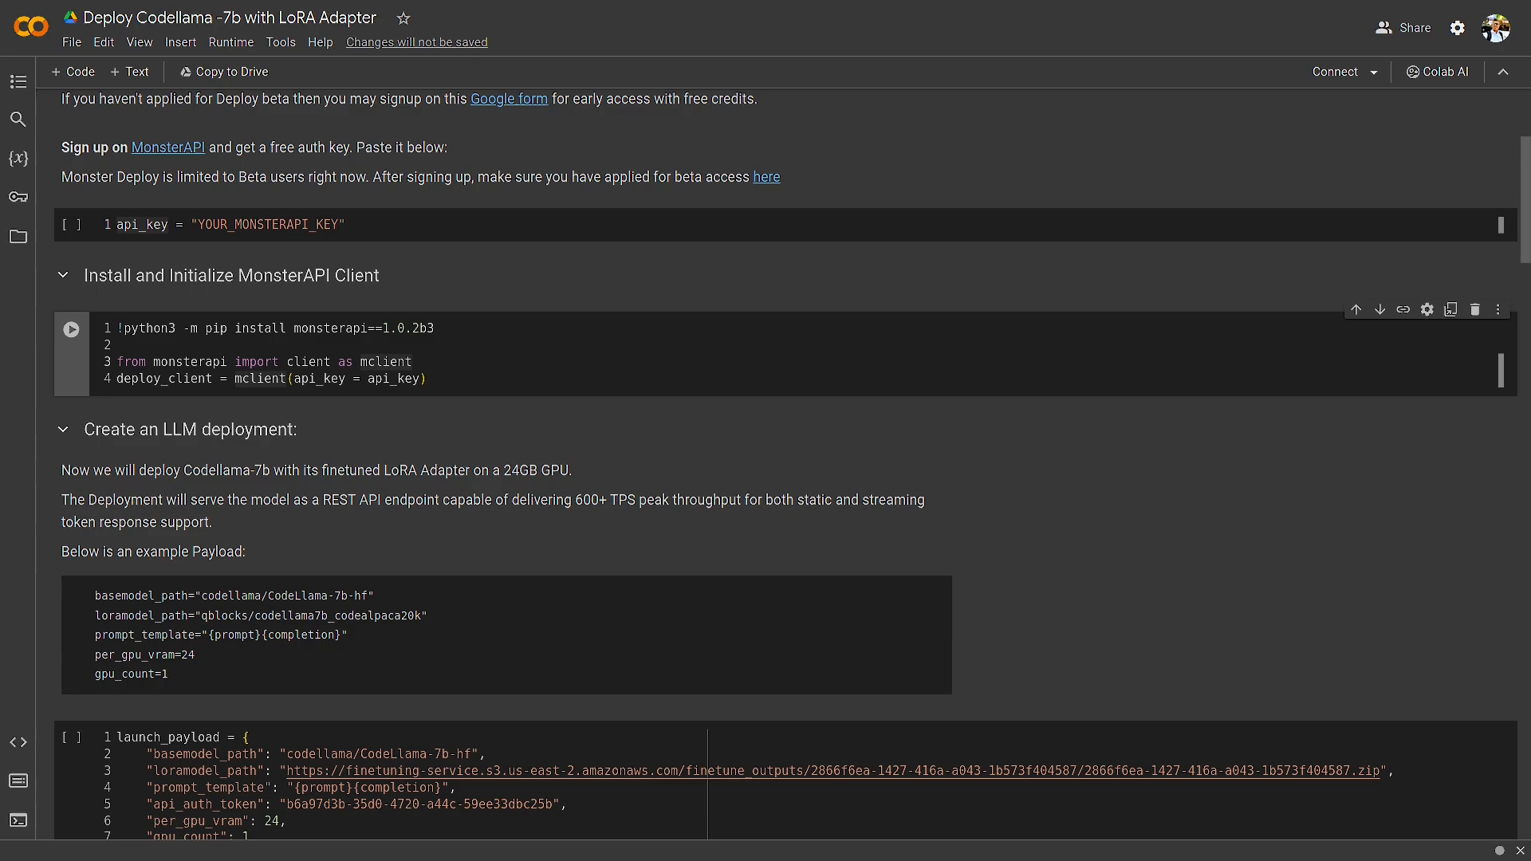
left_click(428, 363)
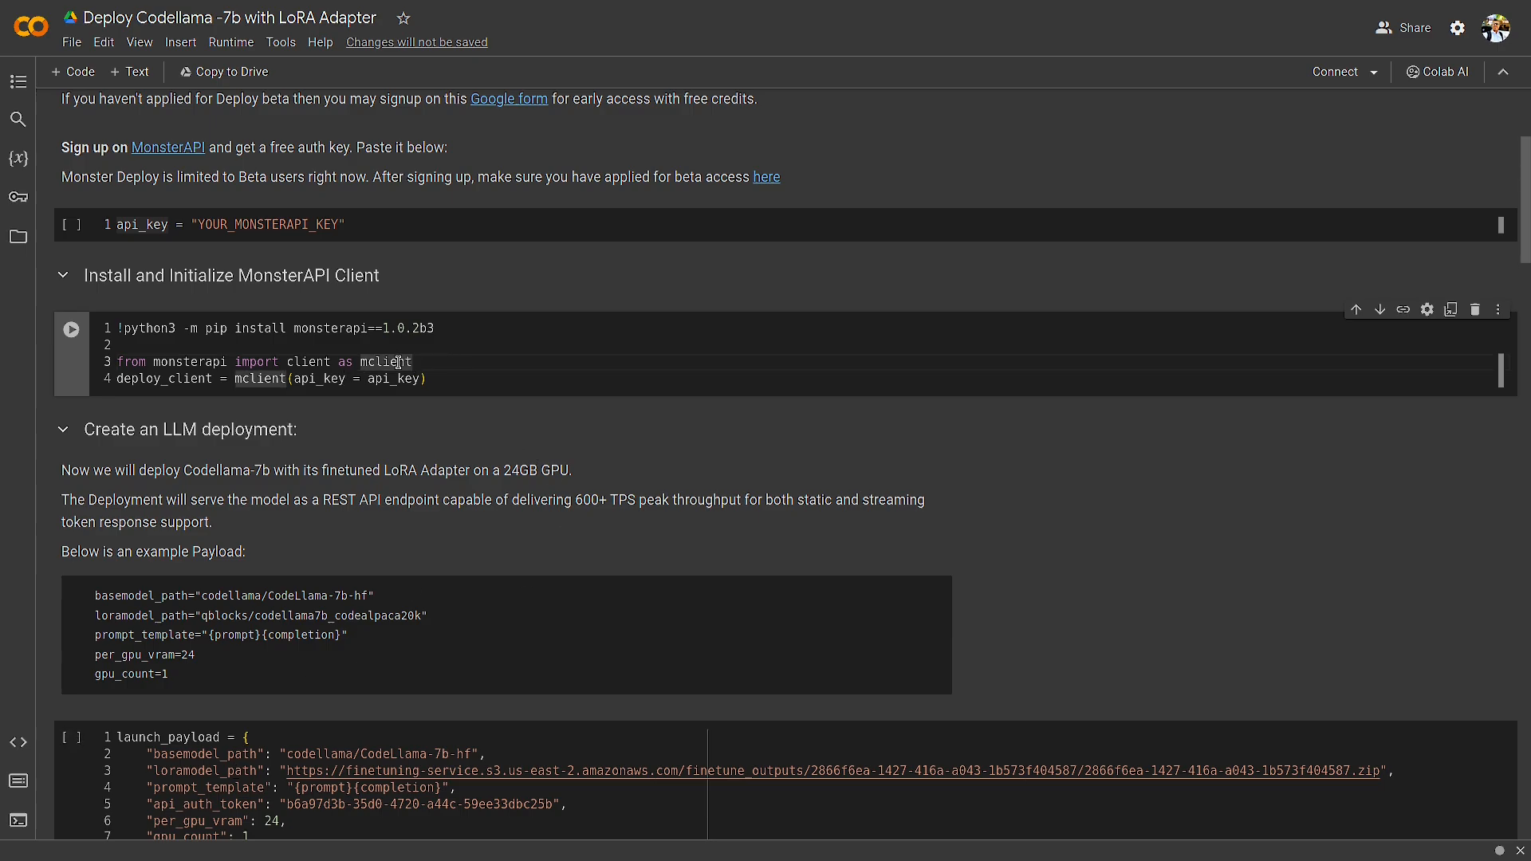
left_click(325, 329)
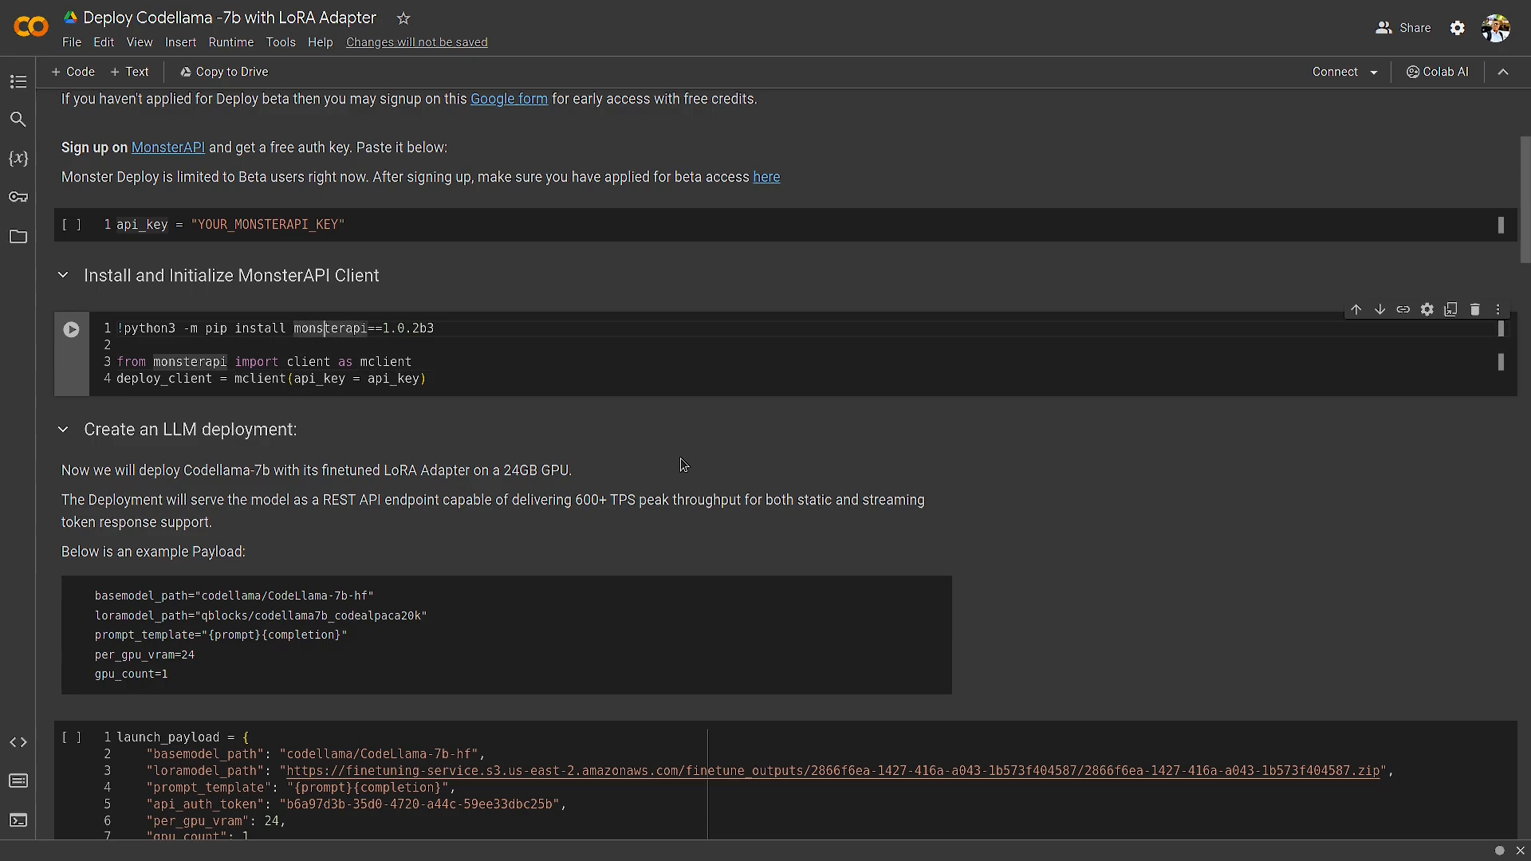
left_click(359, 363)
double_click(380, 363)
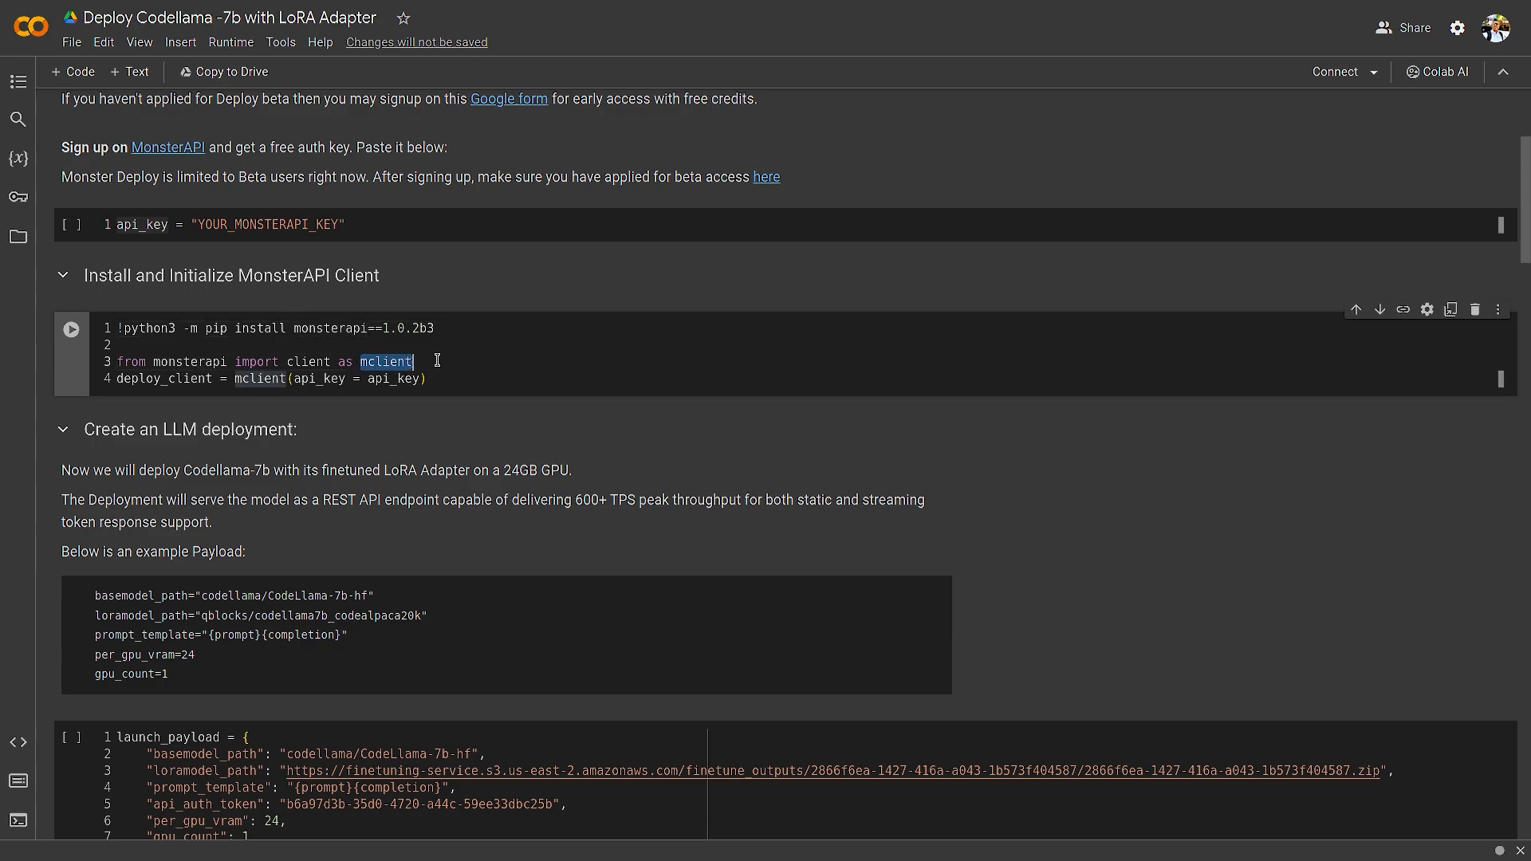
- Insert a blank line between the mclient import and the deploy_client assignment in the client initialization cell
left_click(487, 391)
key("Home")
key("Return")
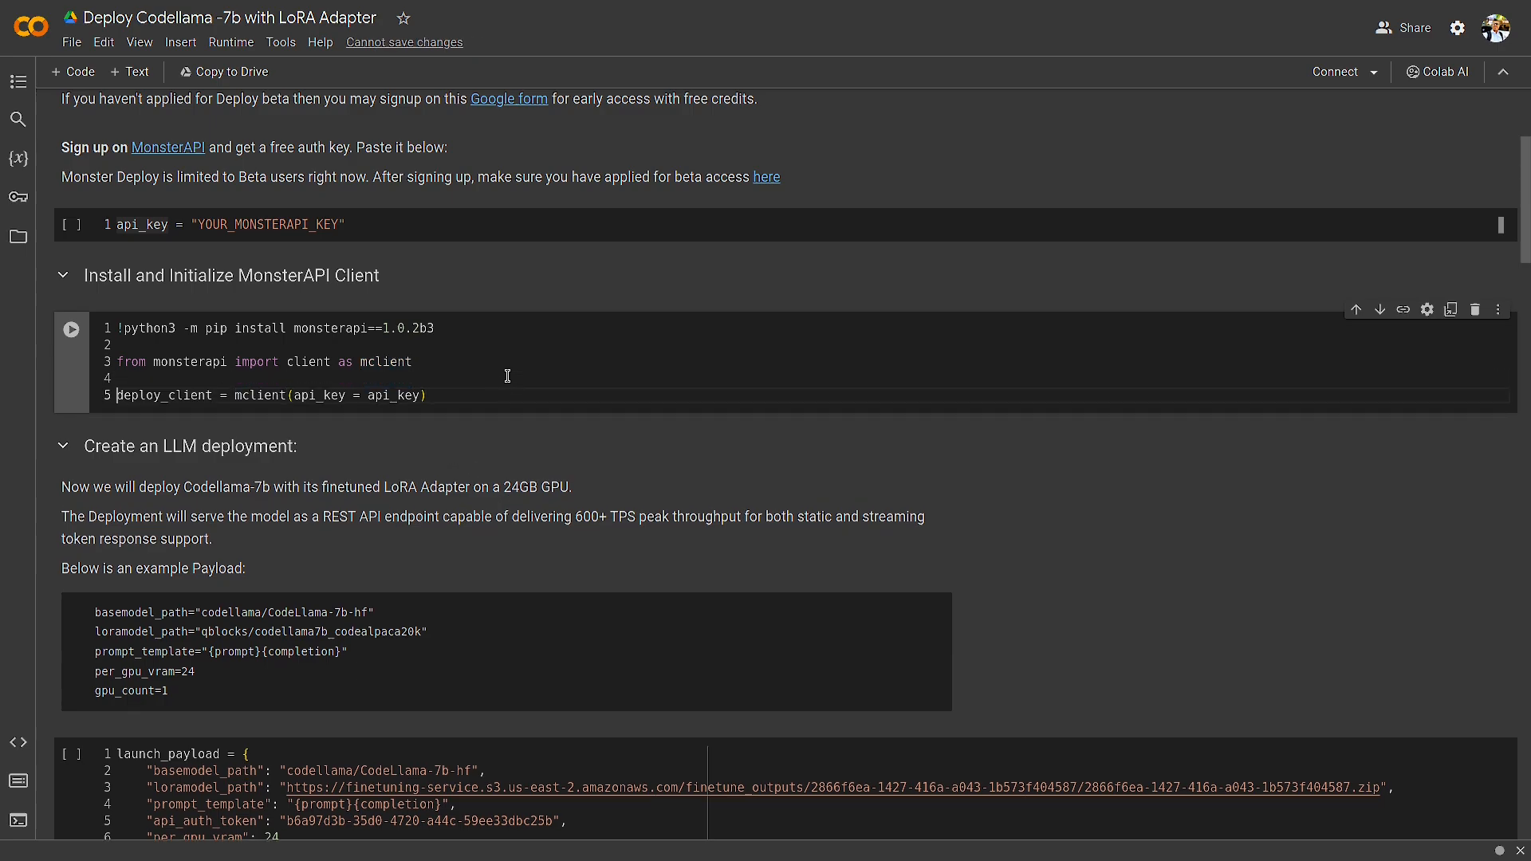
- Examine the api_key argument of the mclient call and the LLM deployment section, and return to the notebook's beginning
left_click(317, 395)
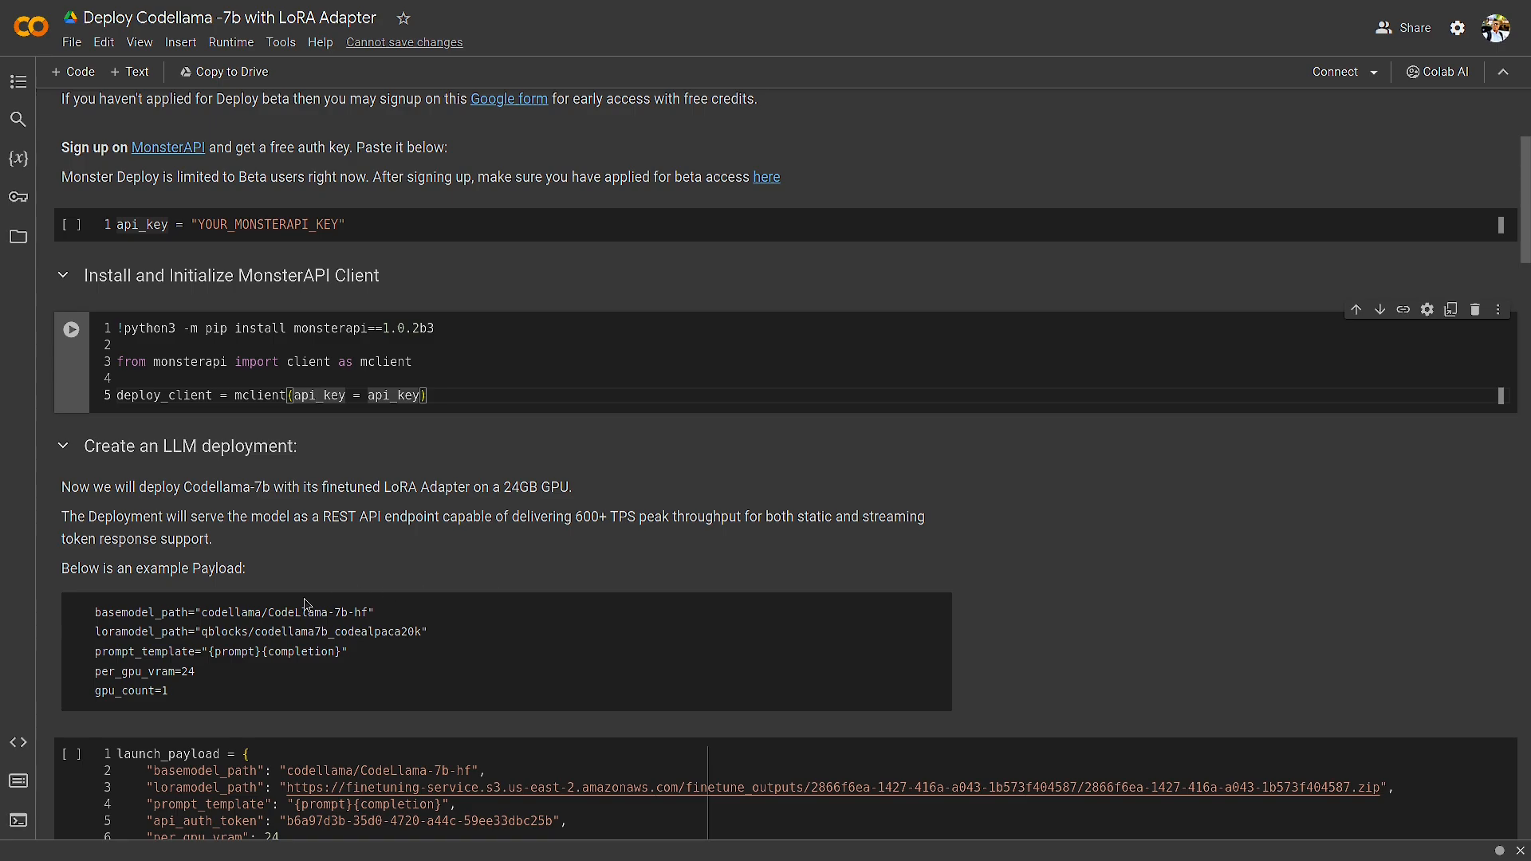
scroll(305, 605, "down", 3)
scroll(662, 636, "up", 6)
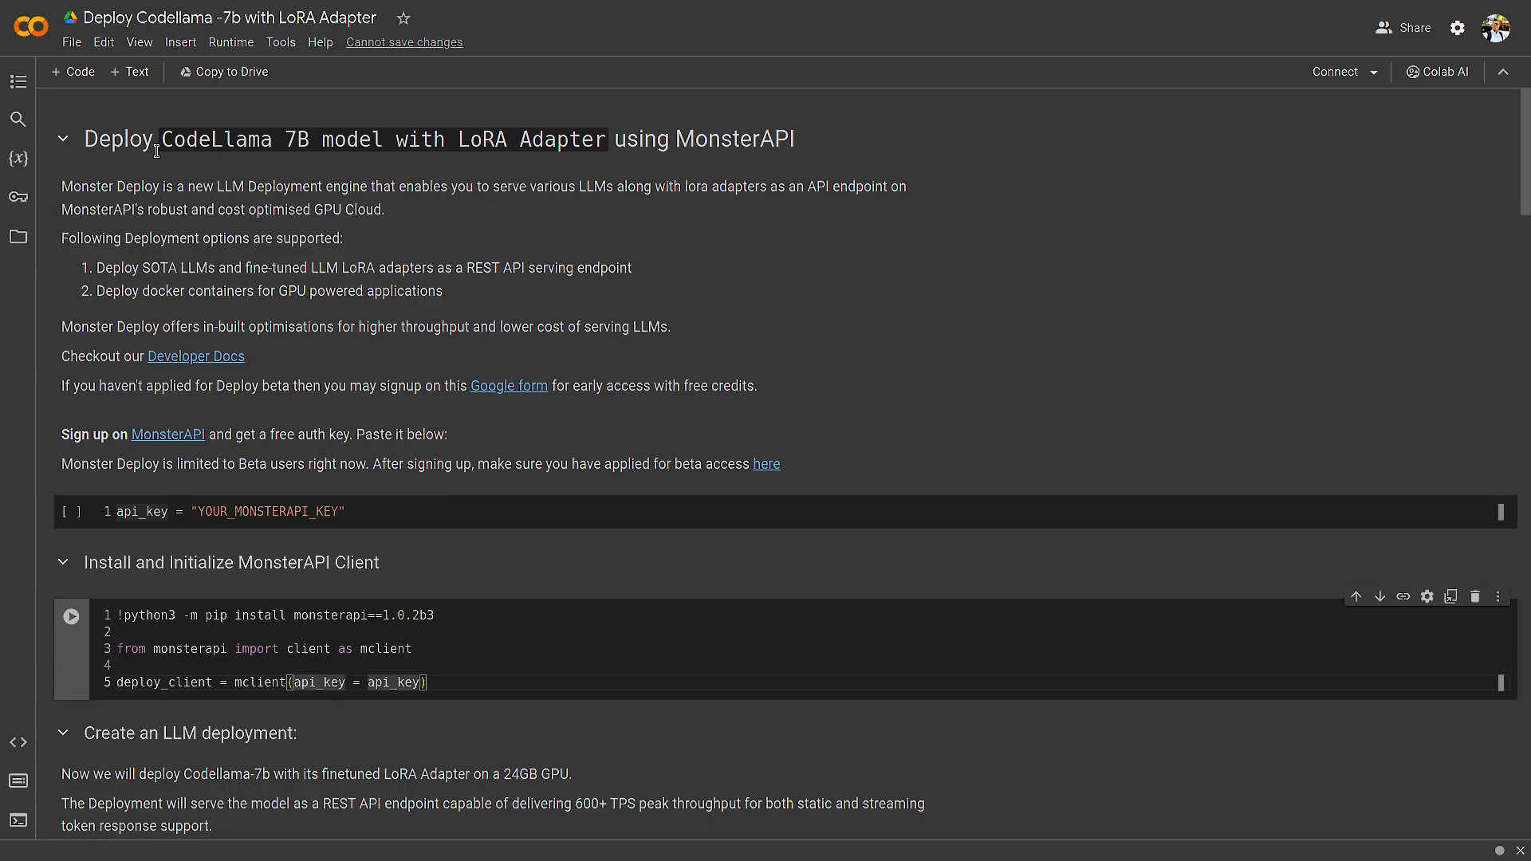
- Examine the launch_payload in the LLM deployment cell, from the base model and LoRA paths to the GPU memory and GPU count
left_click_drag(160, 145, 608, 129)
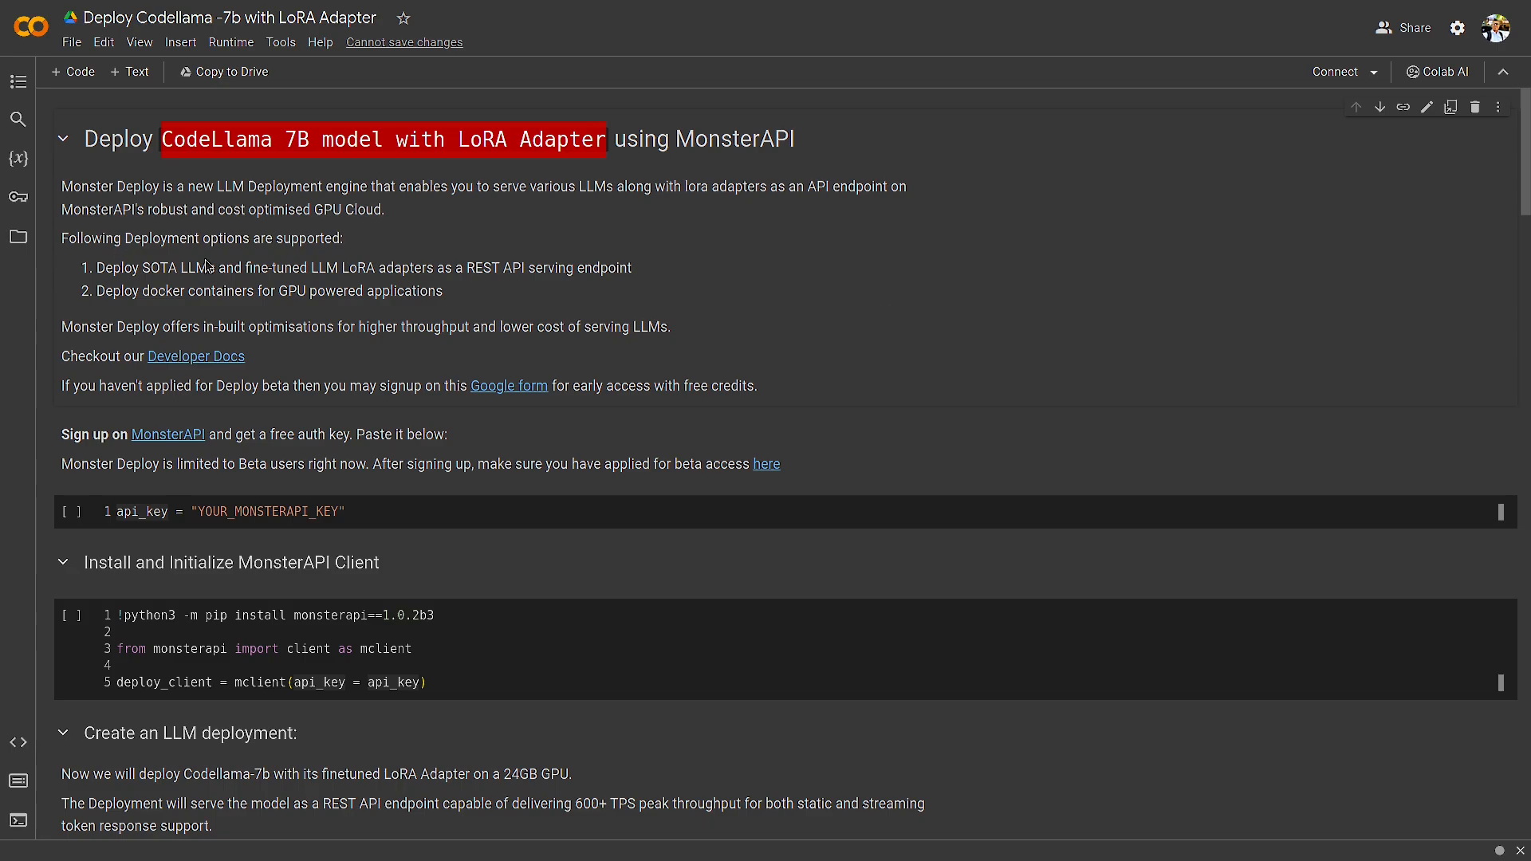
scroll(206, 265, "down", 7)
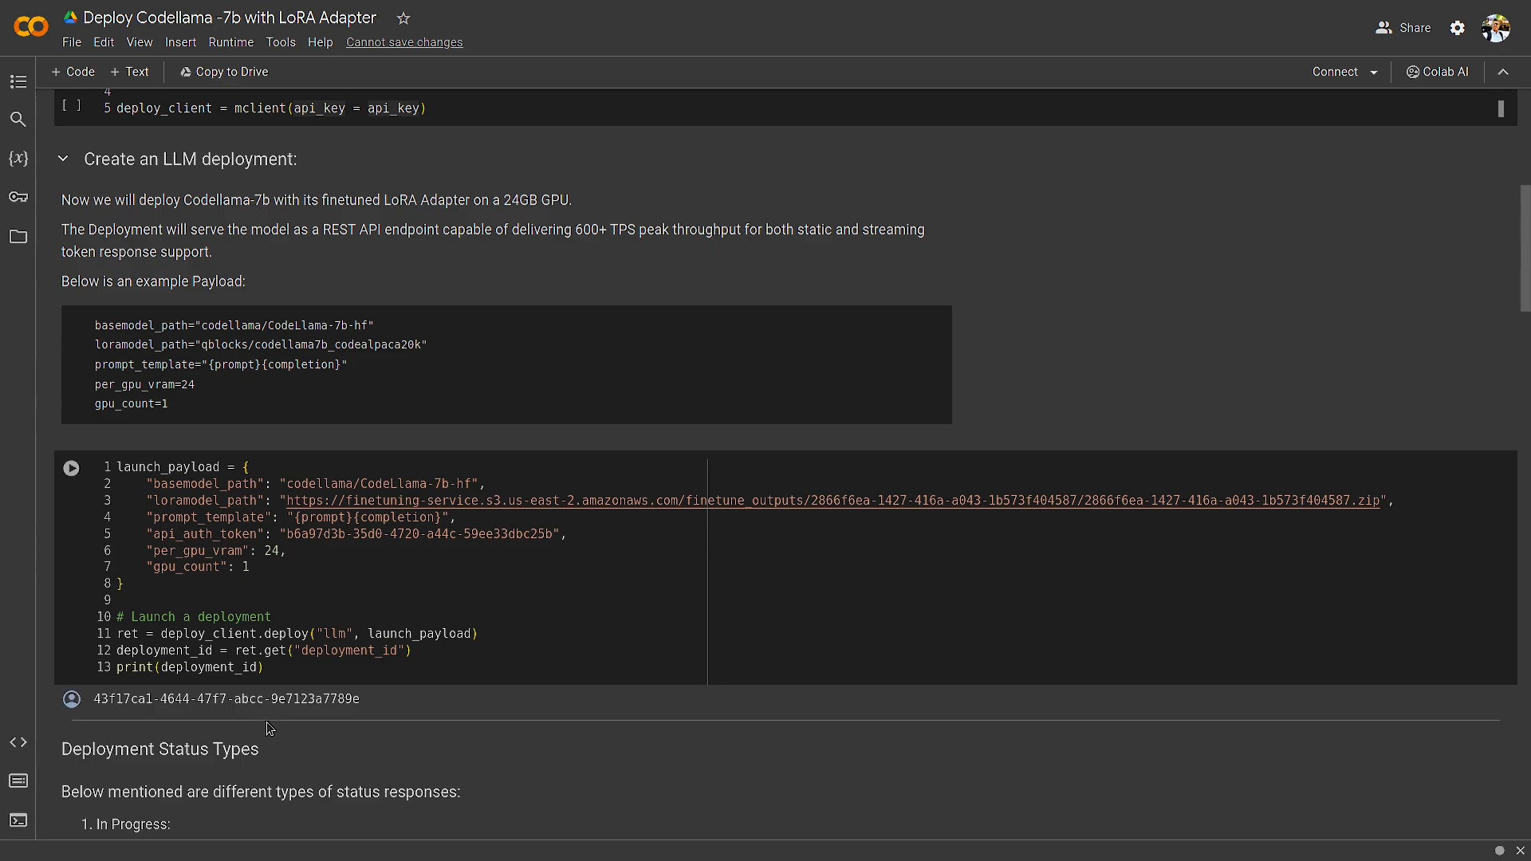
left_click_drag(117, 469, 127, 584)
left_click(426, 596)
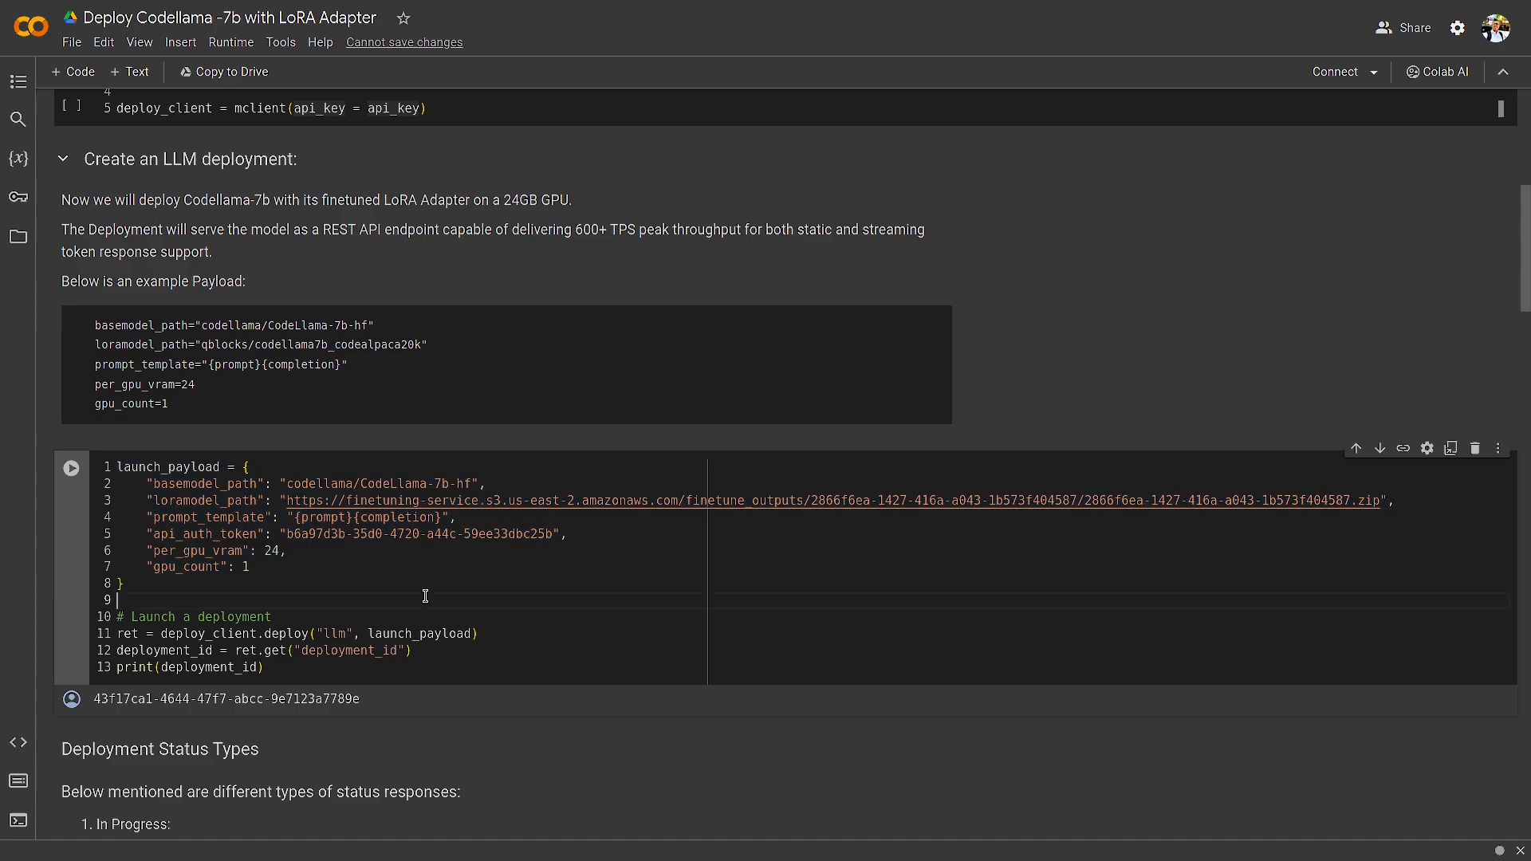
left_click(222, 484)
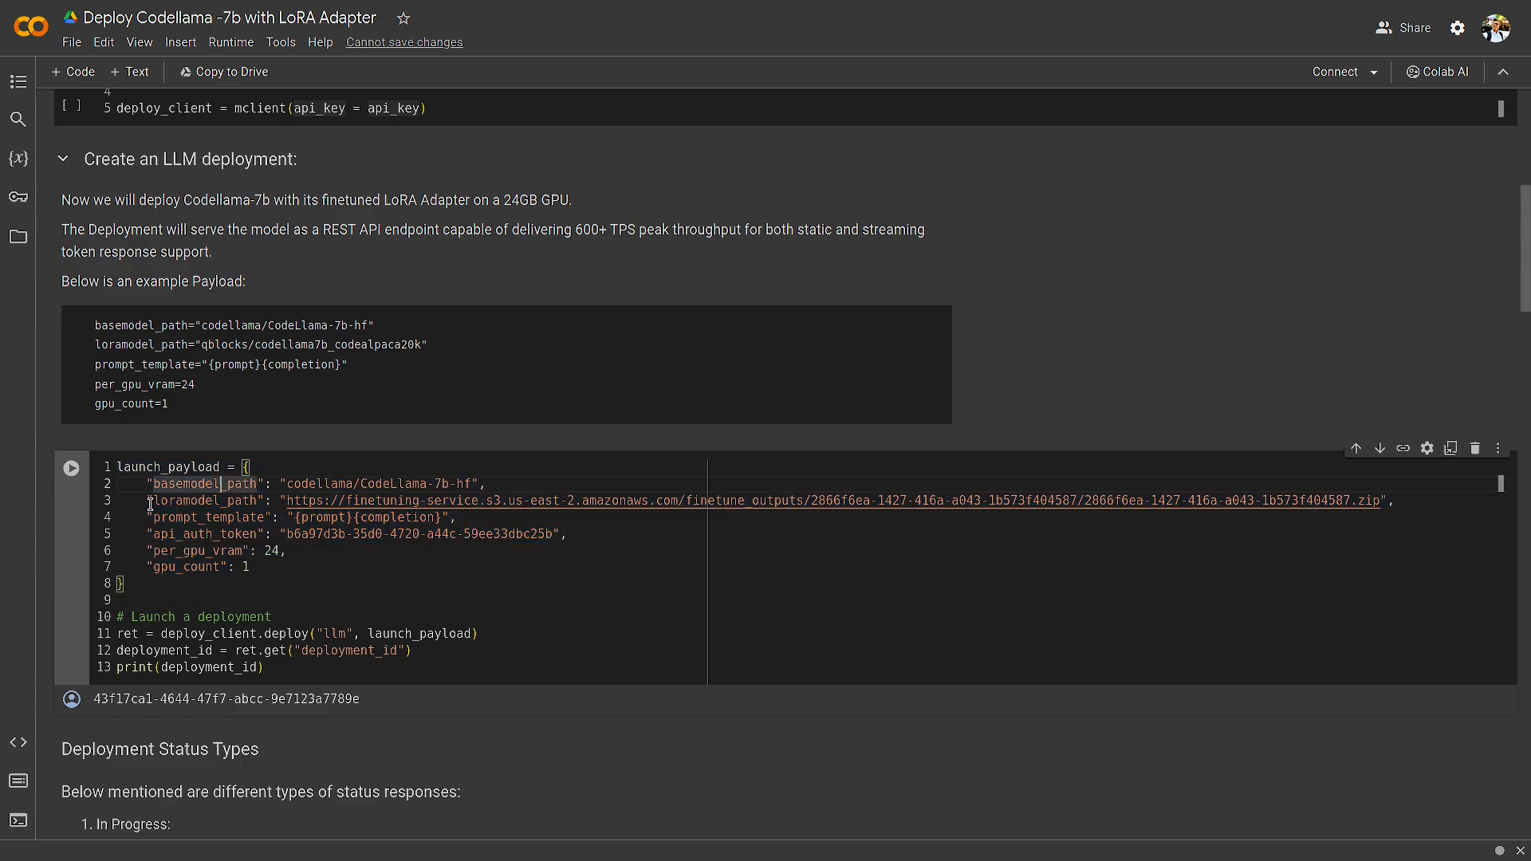
left_click(268, 501)
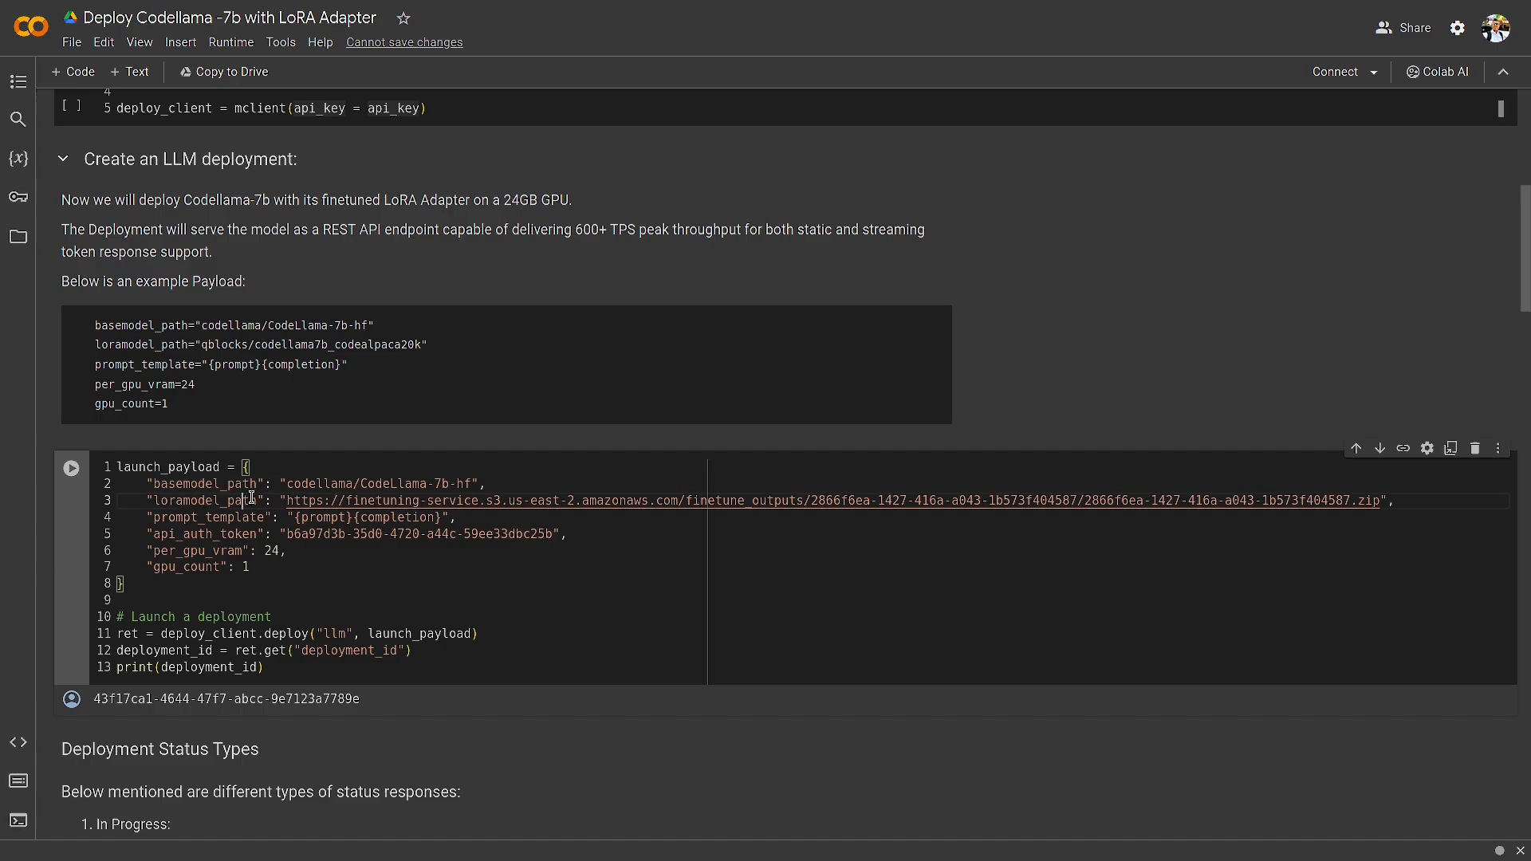
left_click(184, 535)
left_click(197, 552)
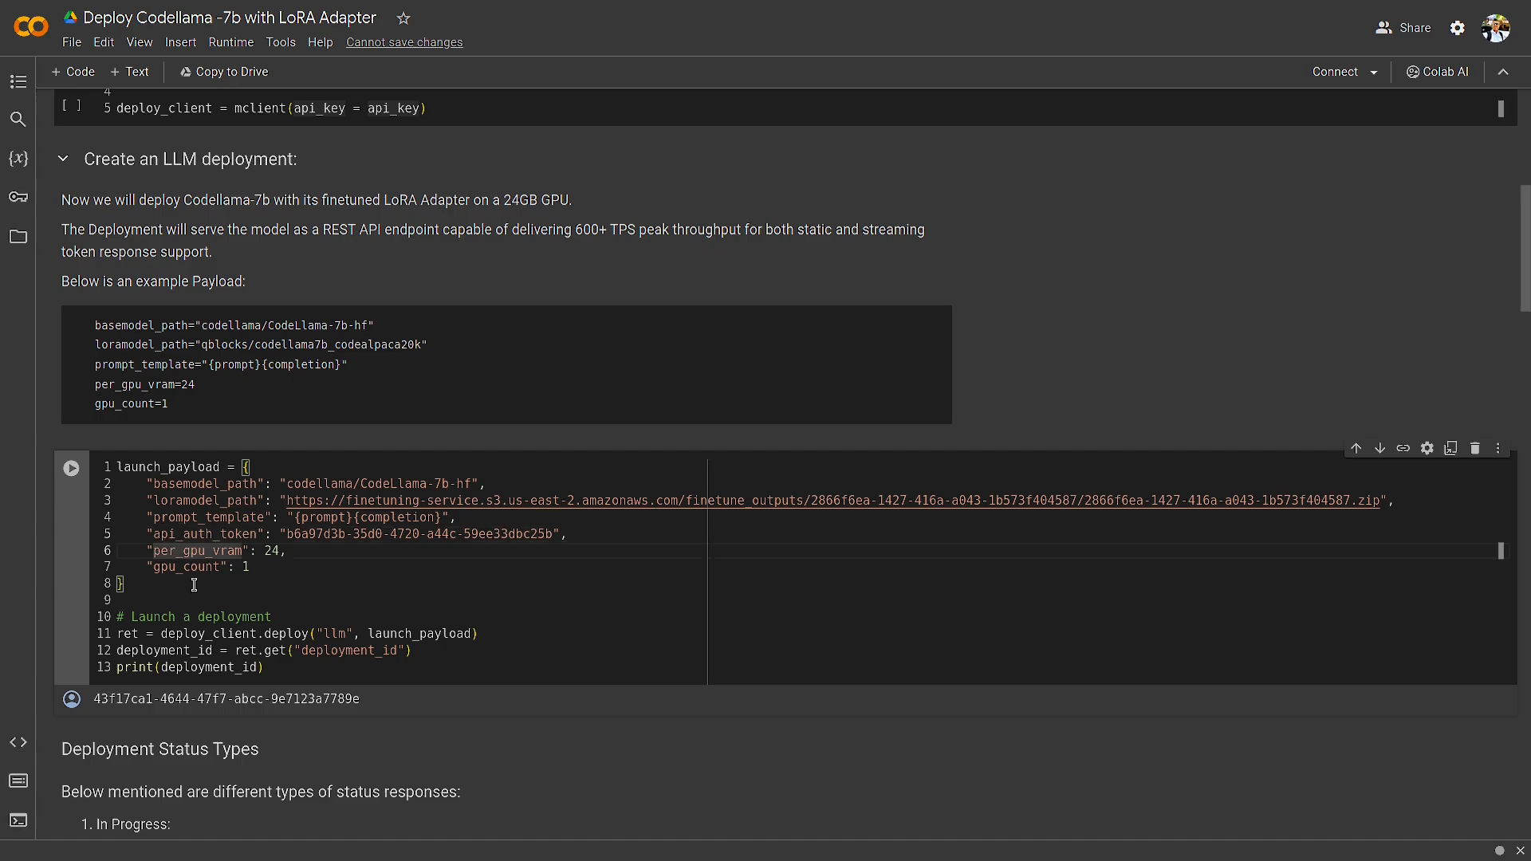
left_click(249, 567)
- Examine the deploy_client.deploy call with its launch_payload argument and the deployment_id assignment in the launch cell
scroll(495, 620, "down", 3)
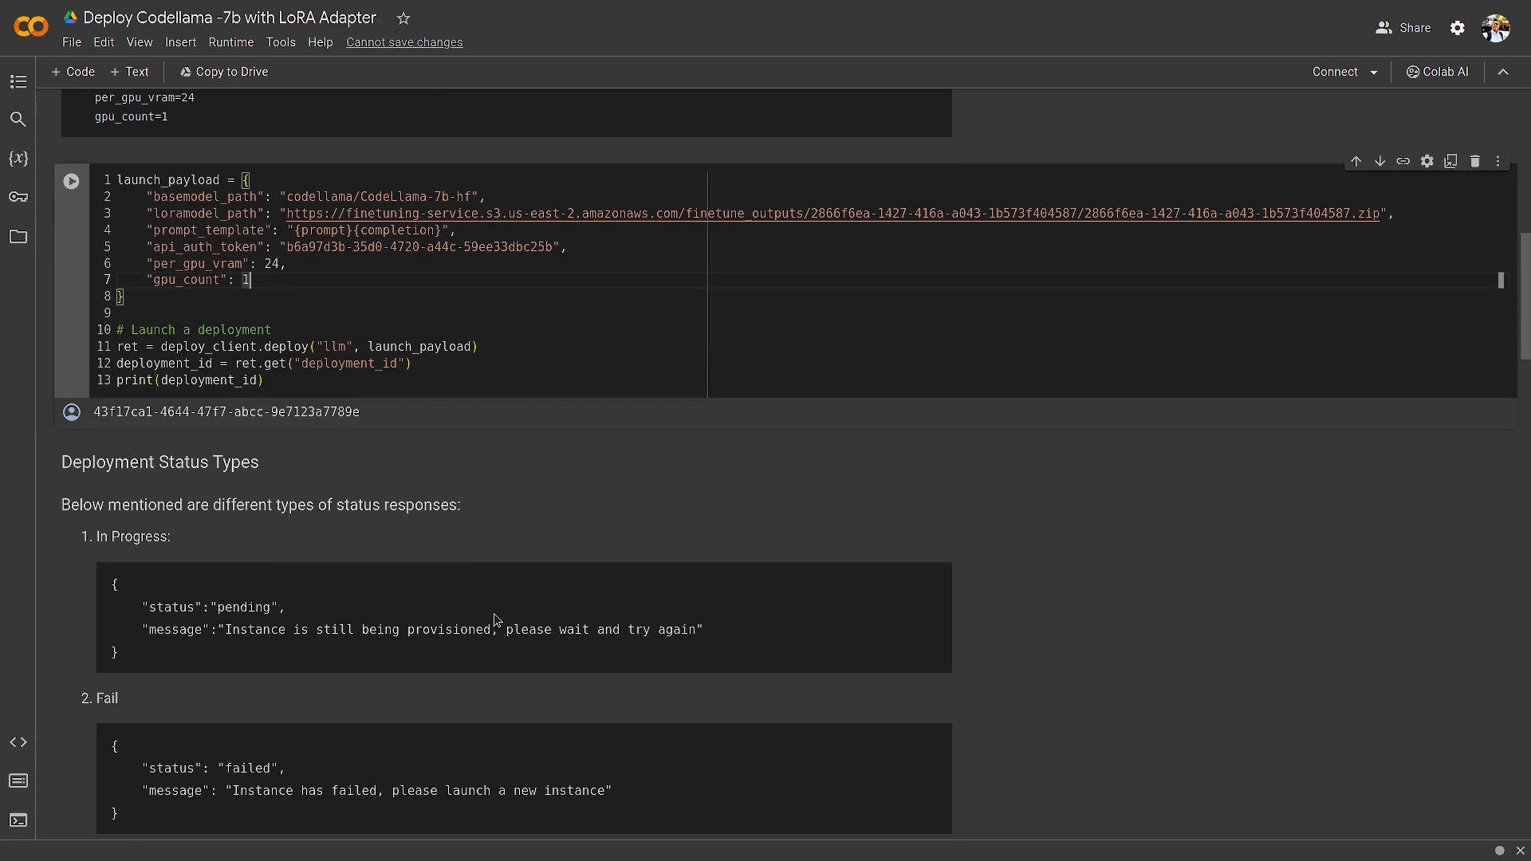
left_click(515, 355)
left_click(125, 347)
left_click(227, 348)
left_click(281, 348)
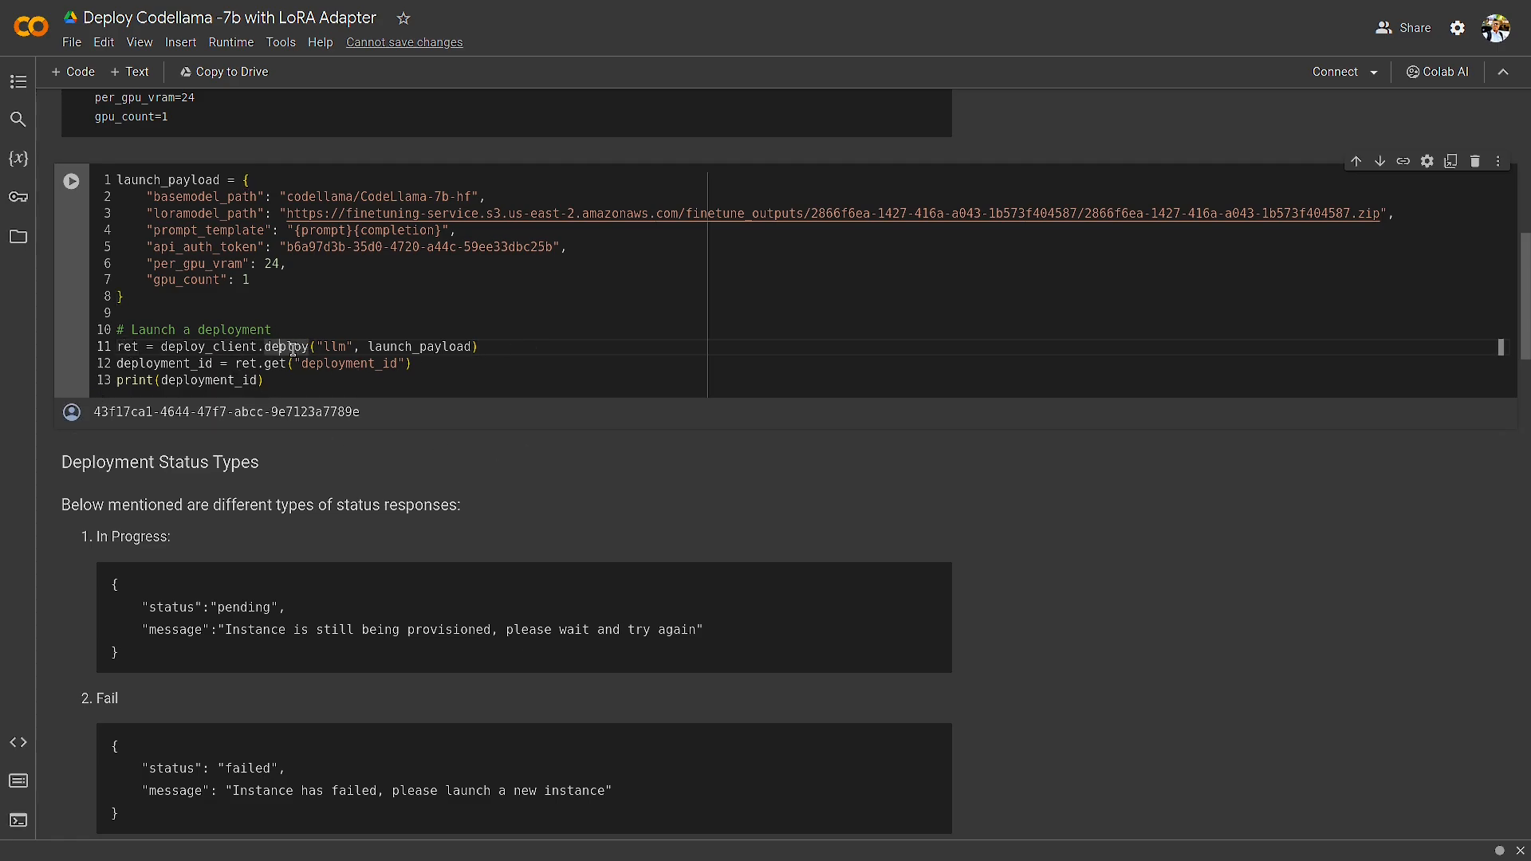
left_click(529, 346)
left_click_drag(360, 348, 465, 348)
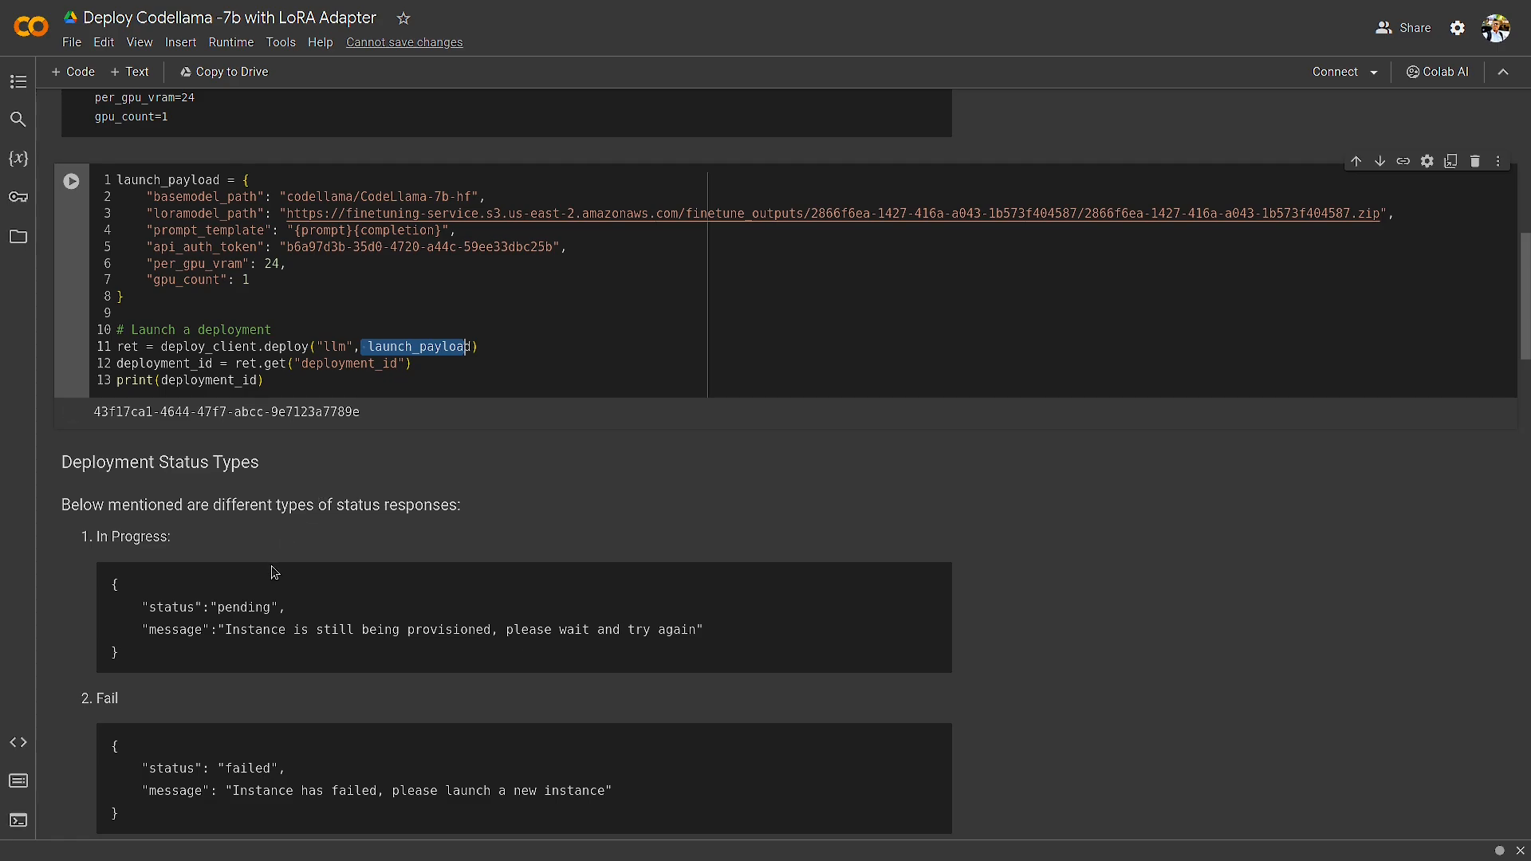
left_click(169, 363)
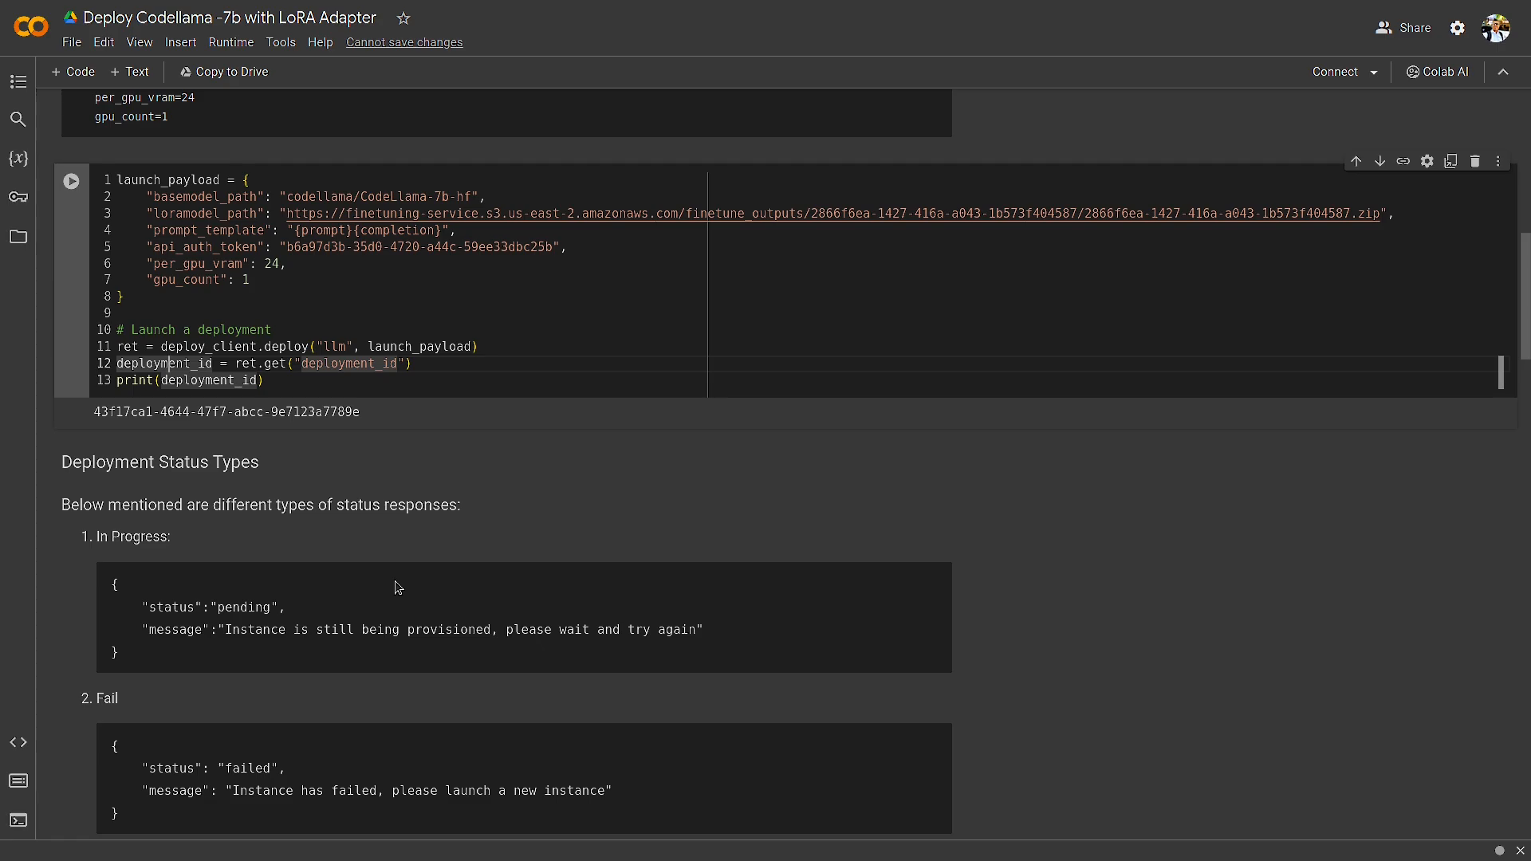
- Read through the deployment status types, covering the pending, failed, building, live and terminated responses
scroll(395, 583, "down", 3)
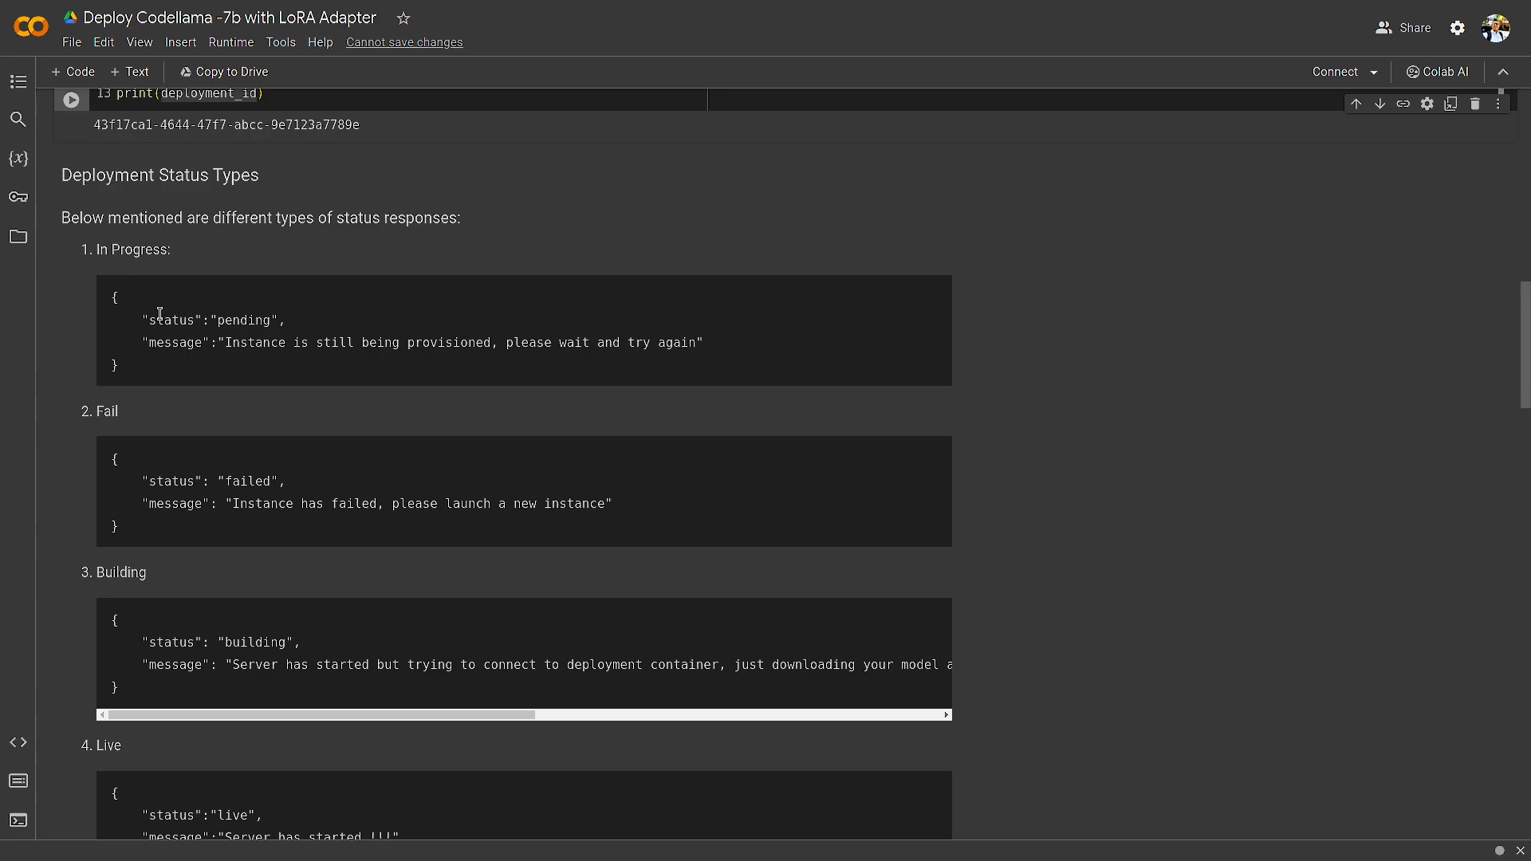
left_click(312, 311)
left_click_drag(312, 312, 309, 325)
left_click_drag(142, 480, 300, 488)
left_click_drag(134, 636, 351, 642)
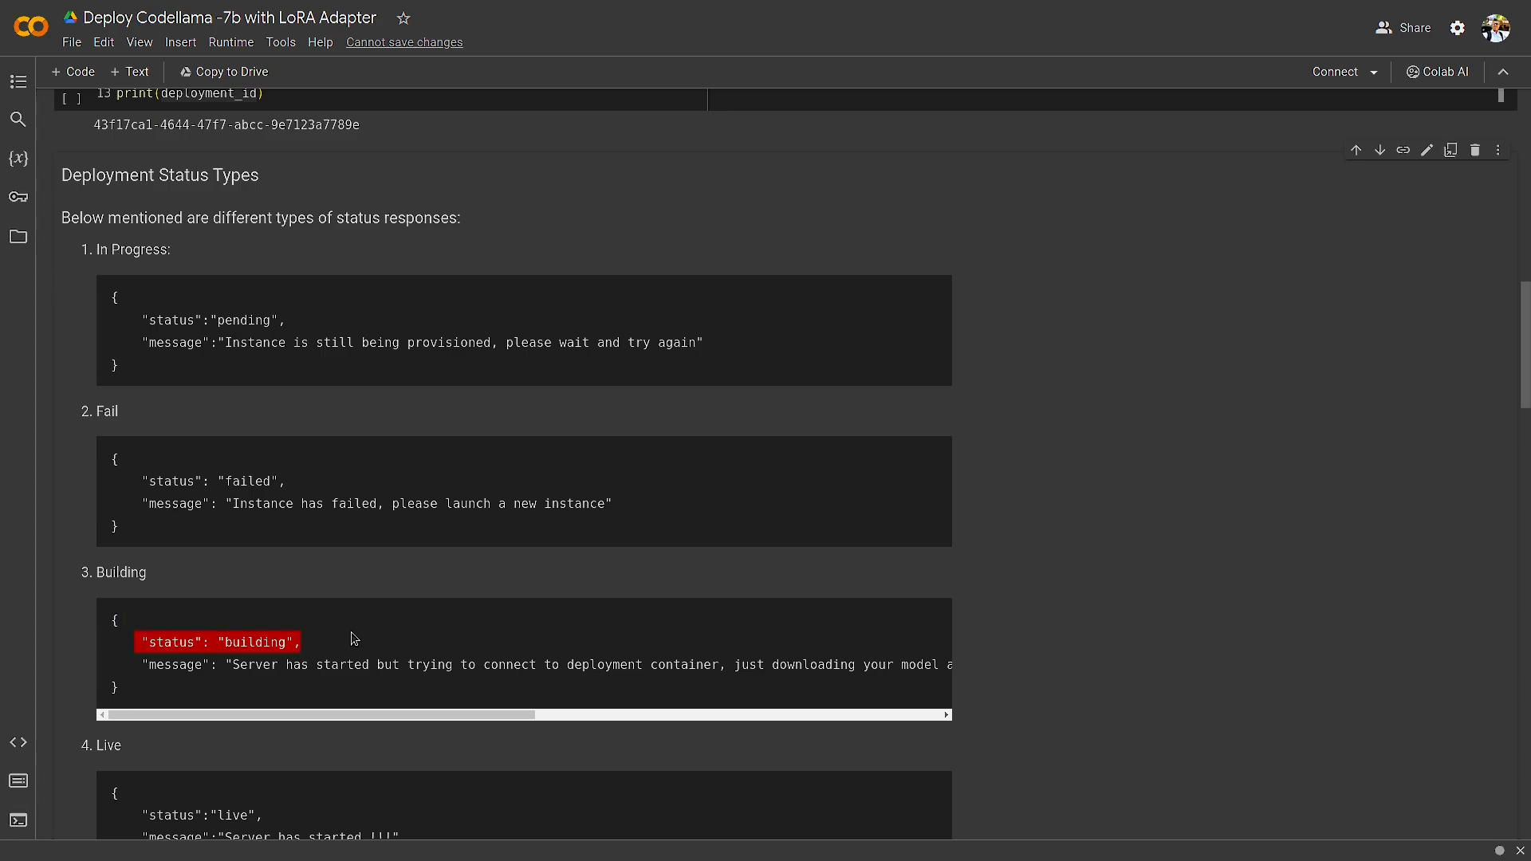
scroll(351, 642, "down", 4)
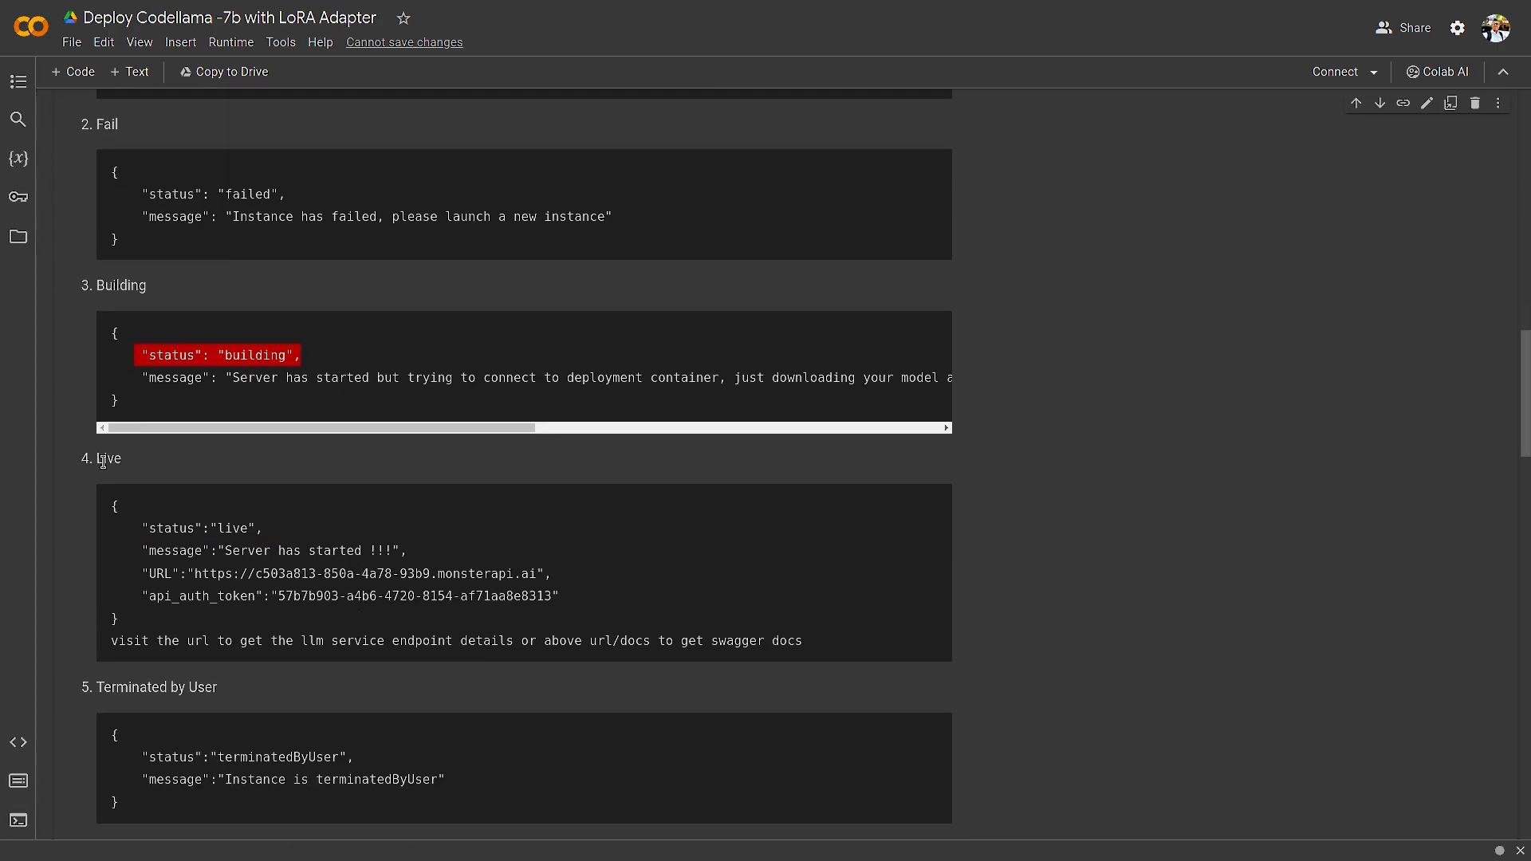
left_click_drag(103, 463, 190, 463)
left_click_drag(141, 520, 275, 543)
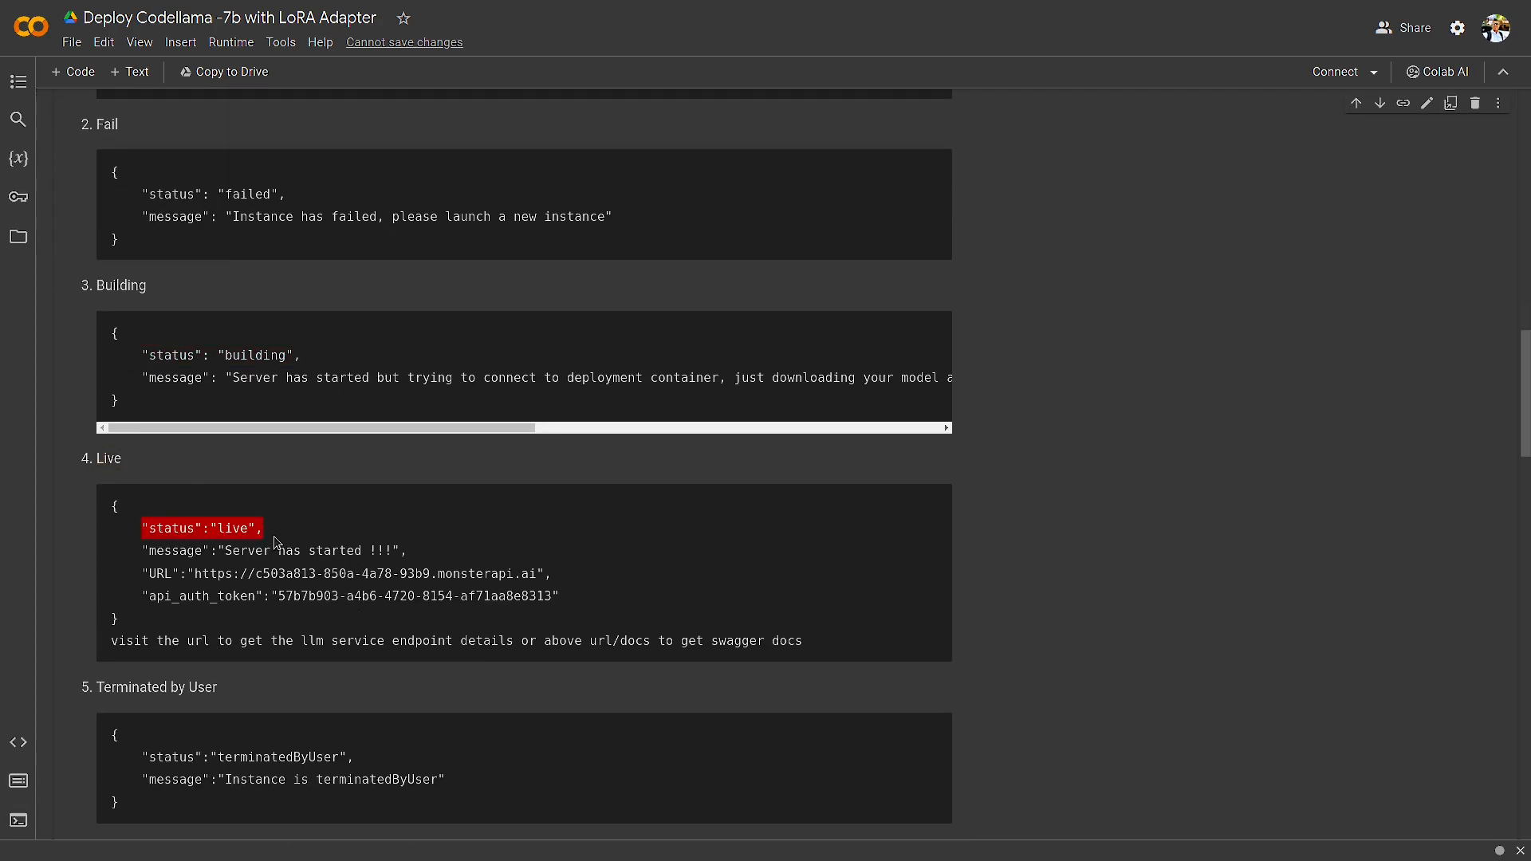
scroll(365, 677, "down", 3)
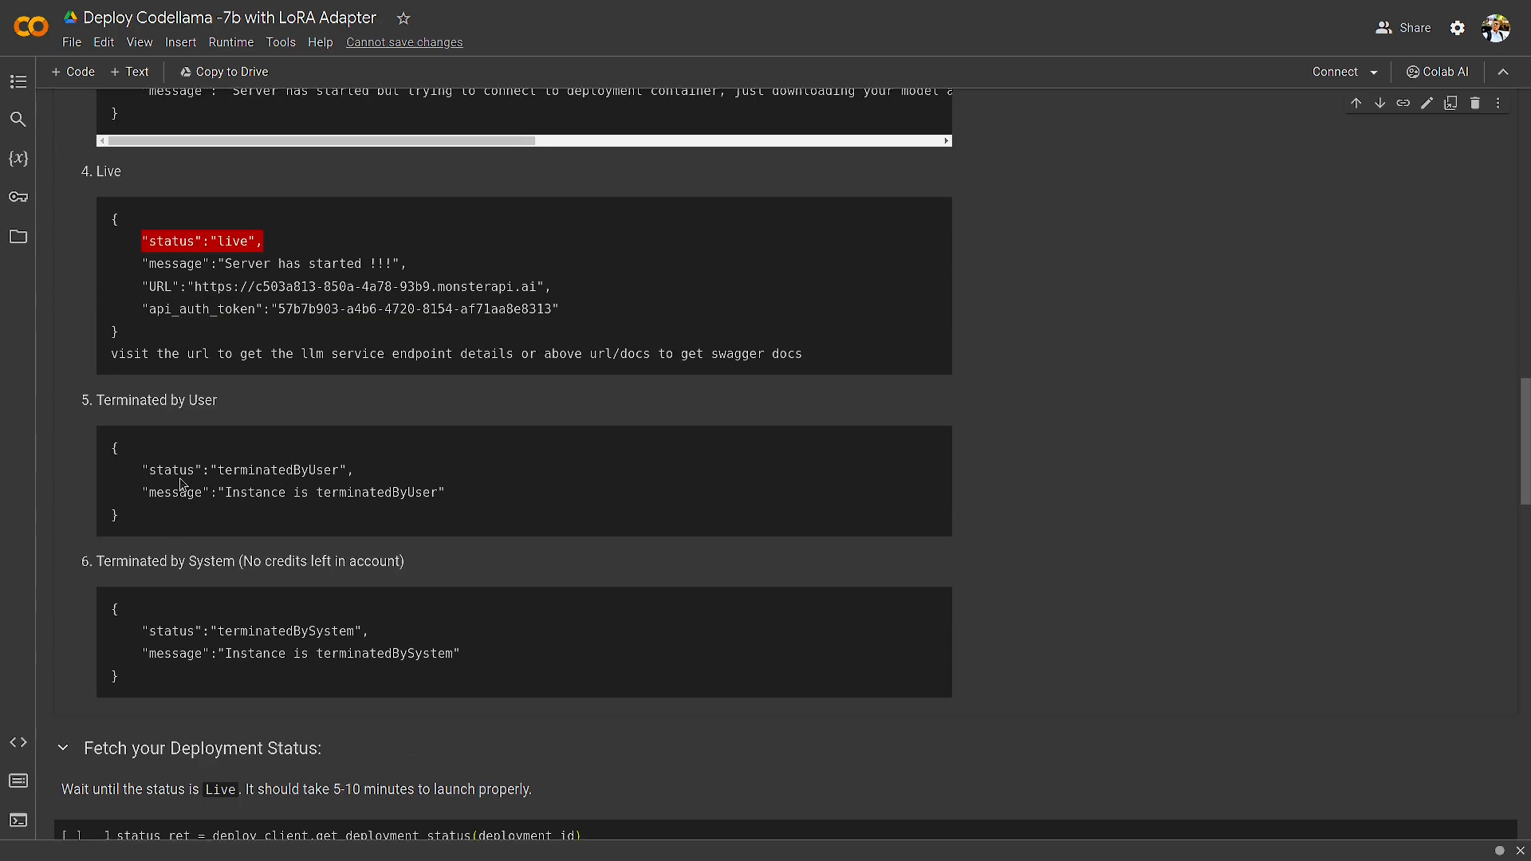
left_click_drag(141, 470, 441, 477)
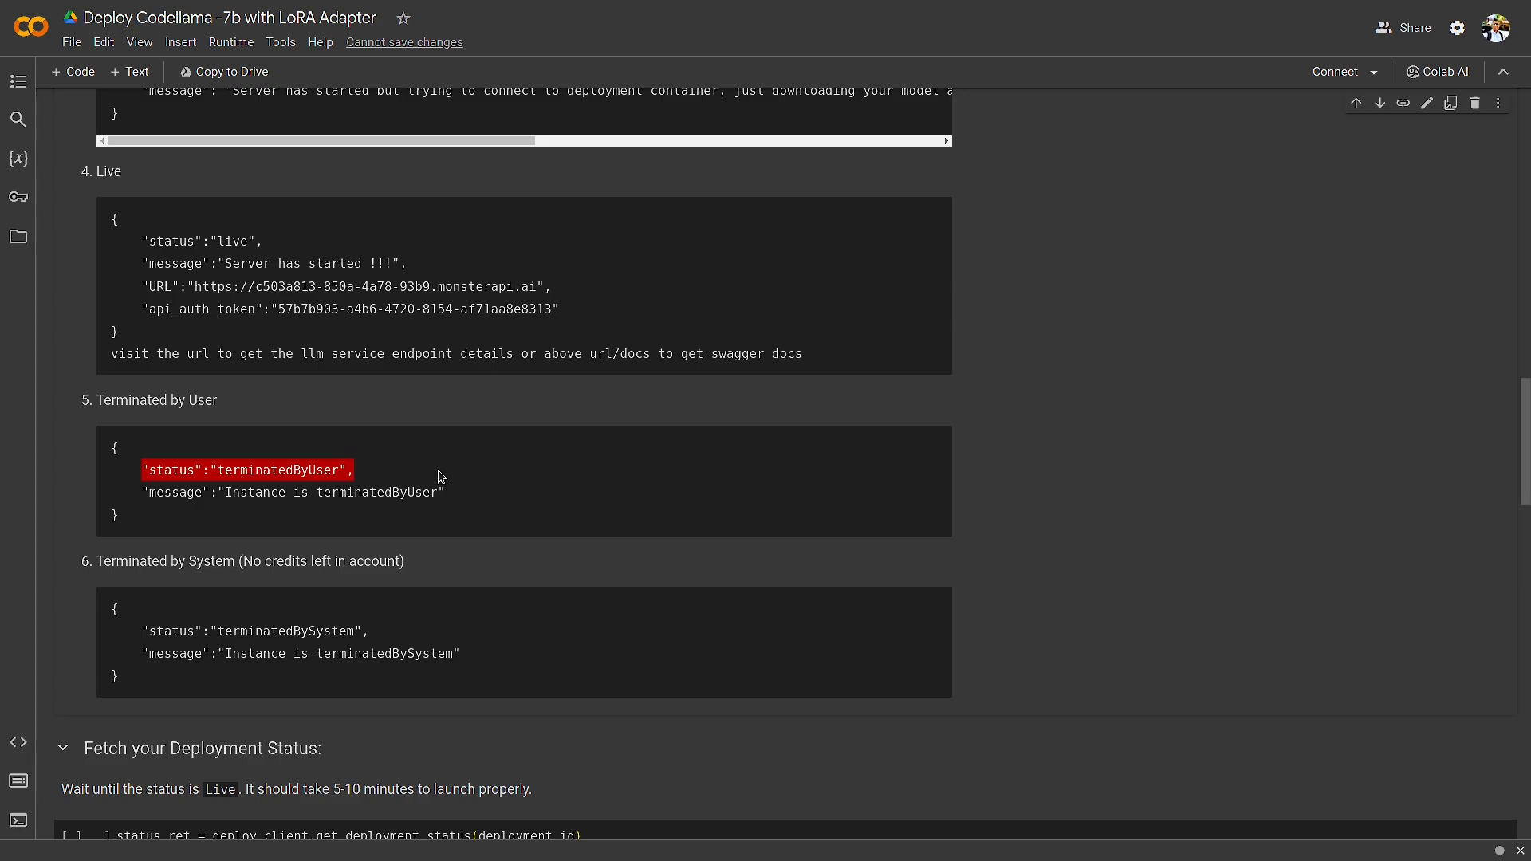
scroll(441, 477, "down", 3)
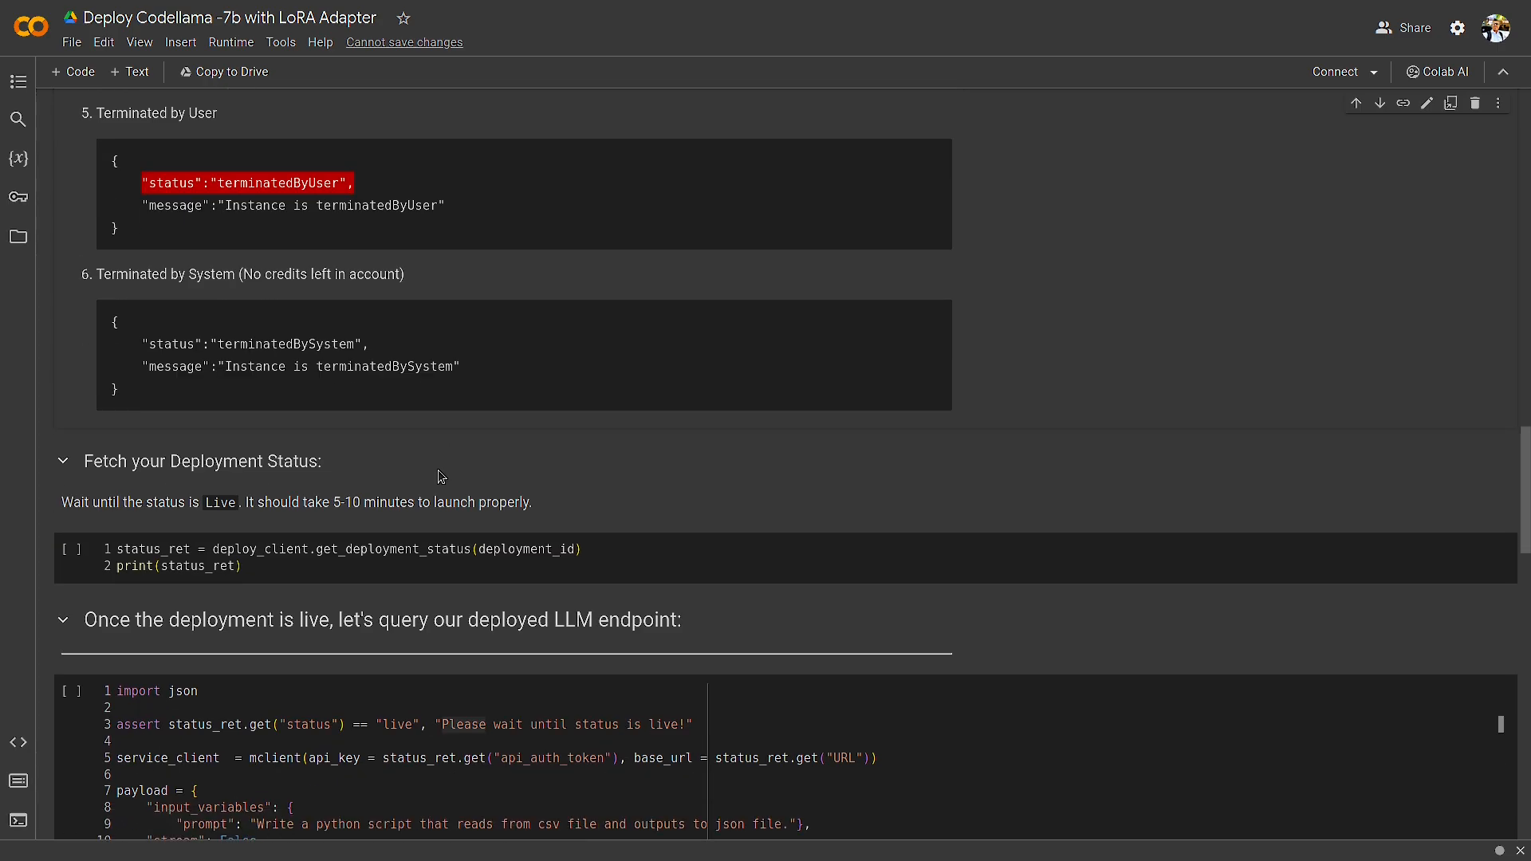
- Examine the endpoint query cell's live status assertion and the service_client line with its base_url argument
scroll(441, 477, "down", 3)
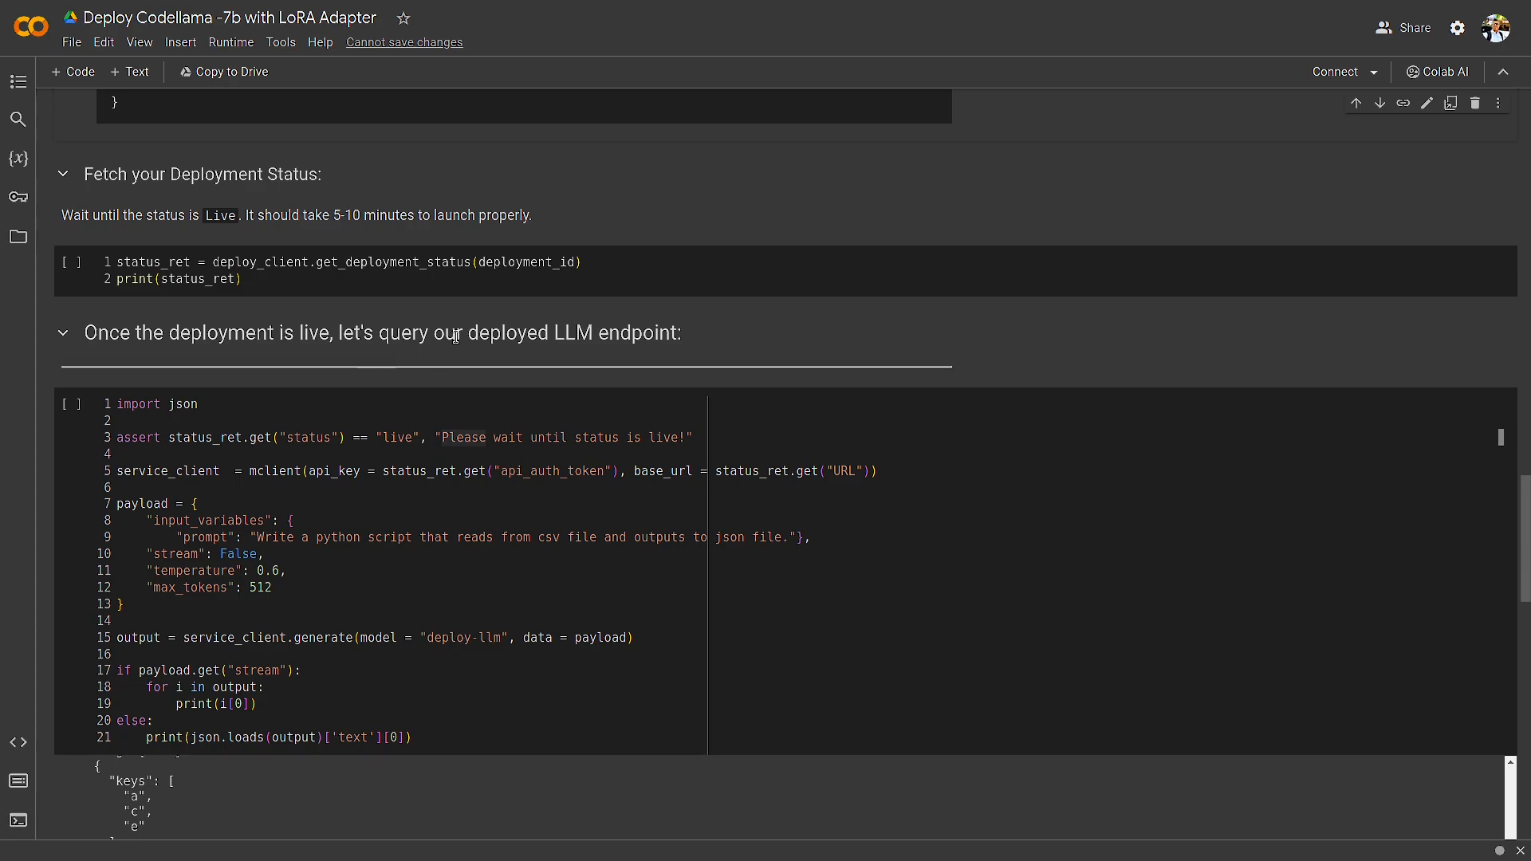
left_click_drag(672, 334, 320, 333)
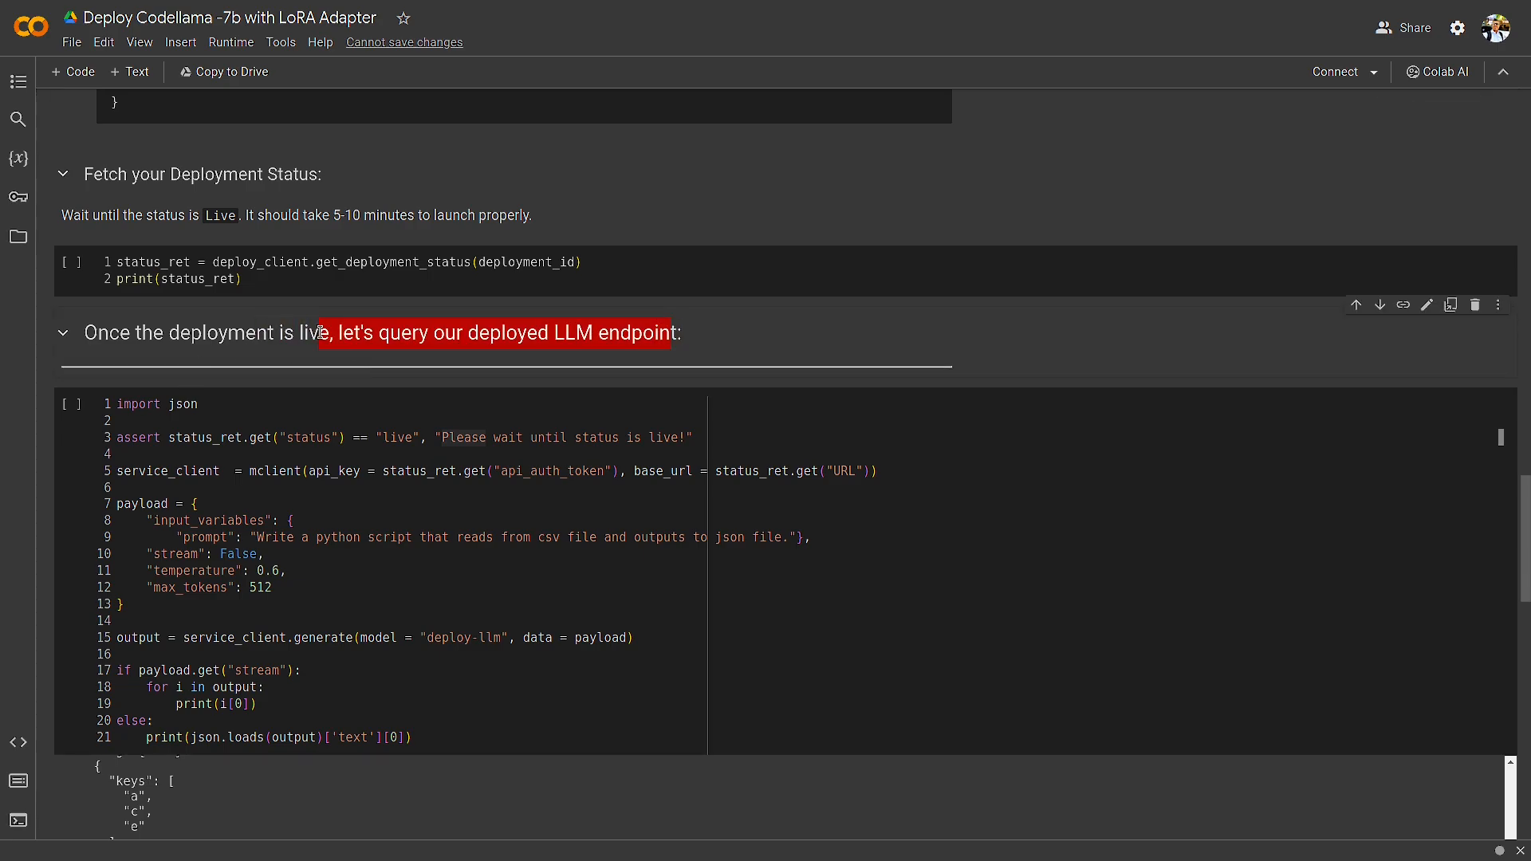
left_click_drag(390, 662, 319, 455)
left_click(448, 621)
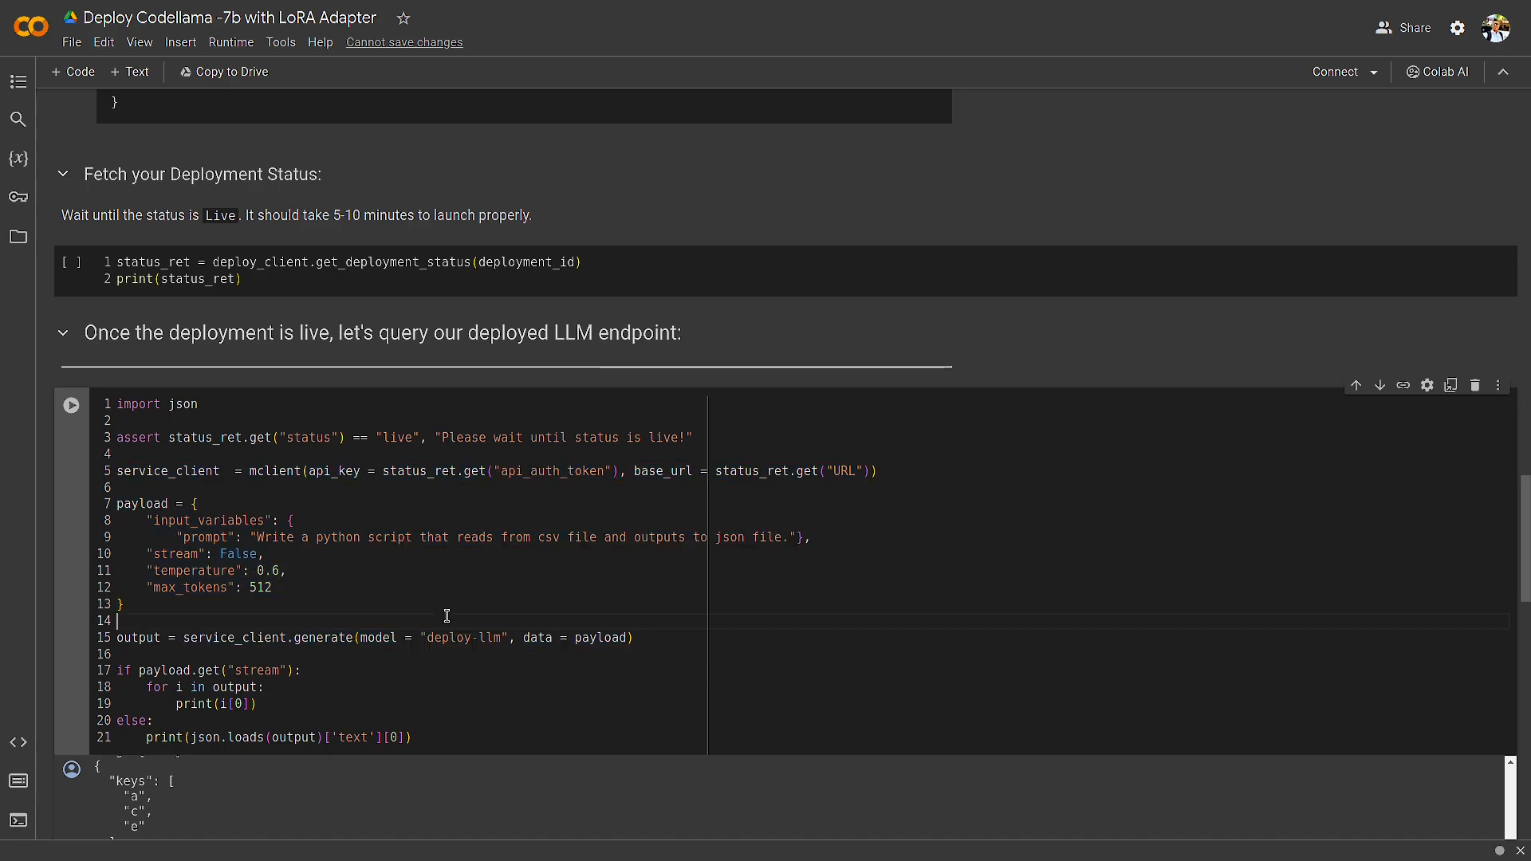
left_click_drag(139, 438, 220, 436)
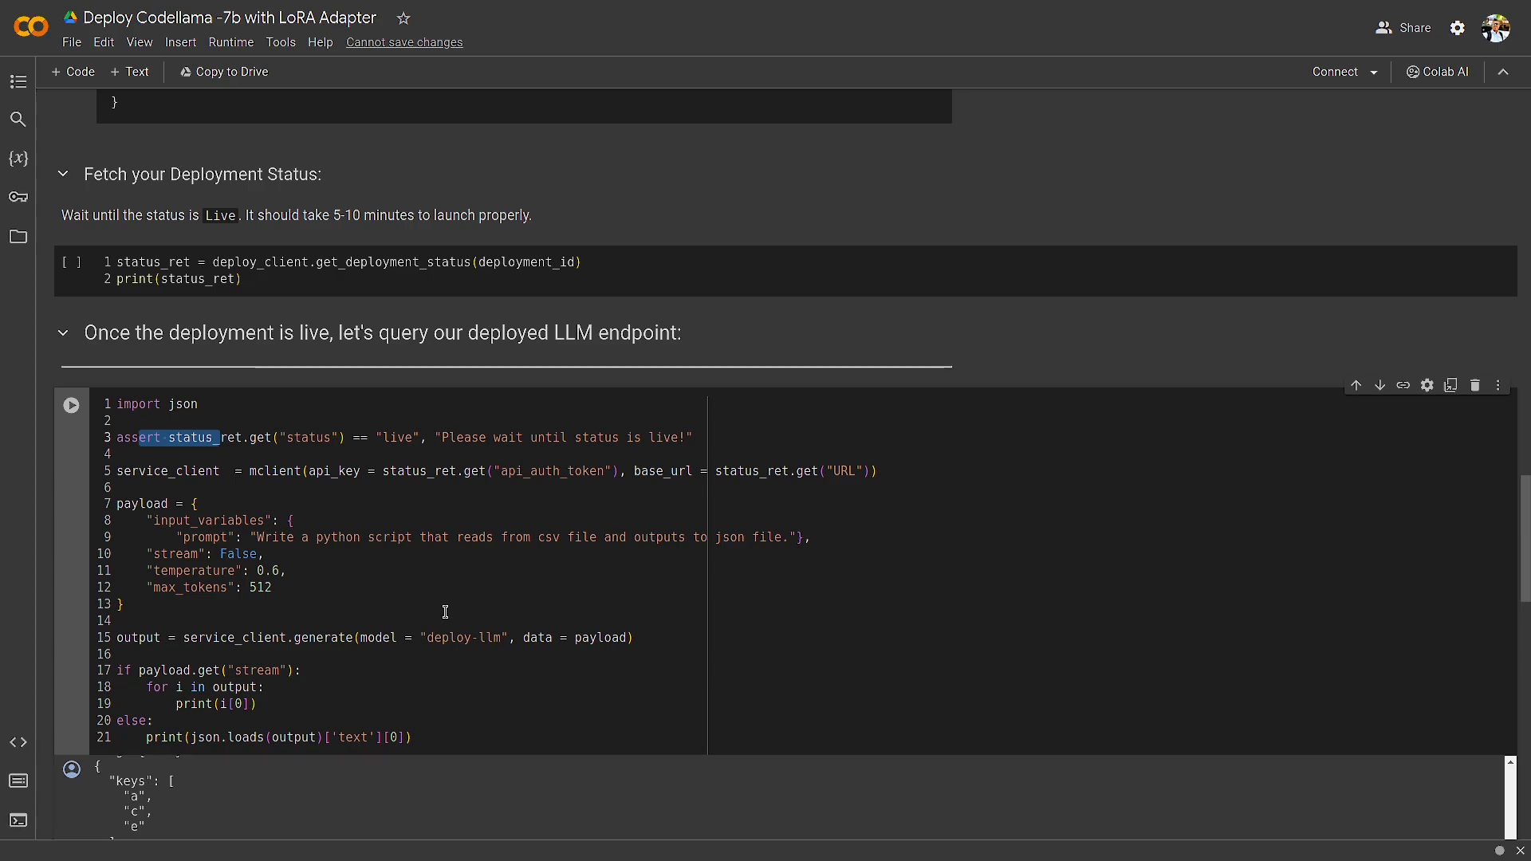
left_click(405, 438)
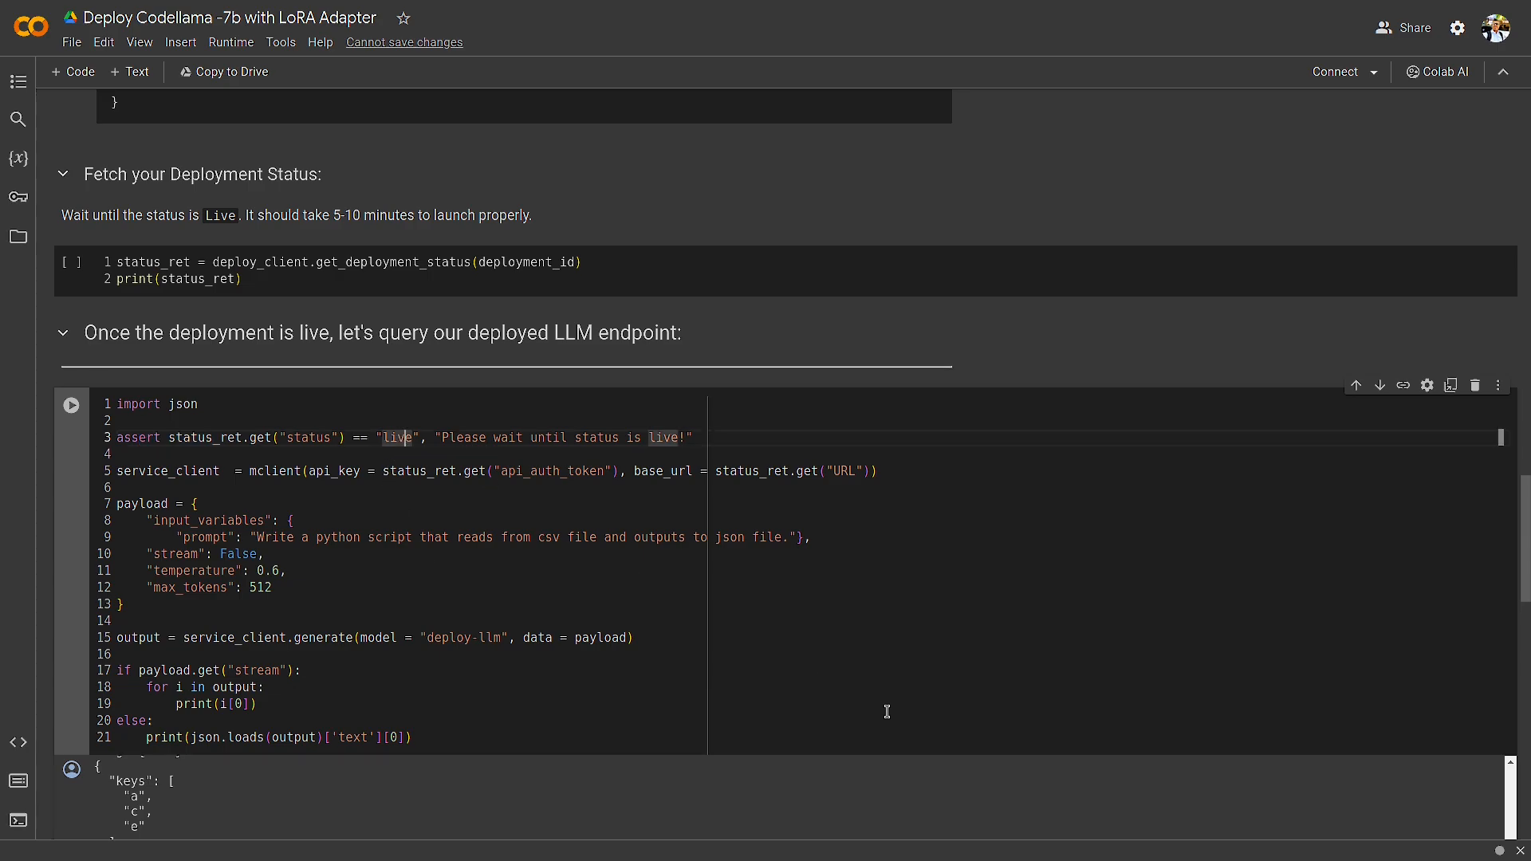
left_click(295, 479)
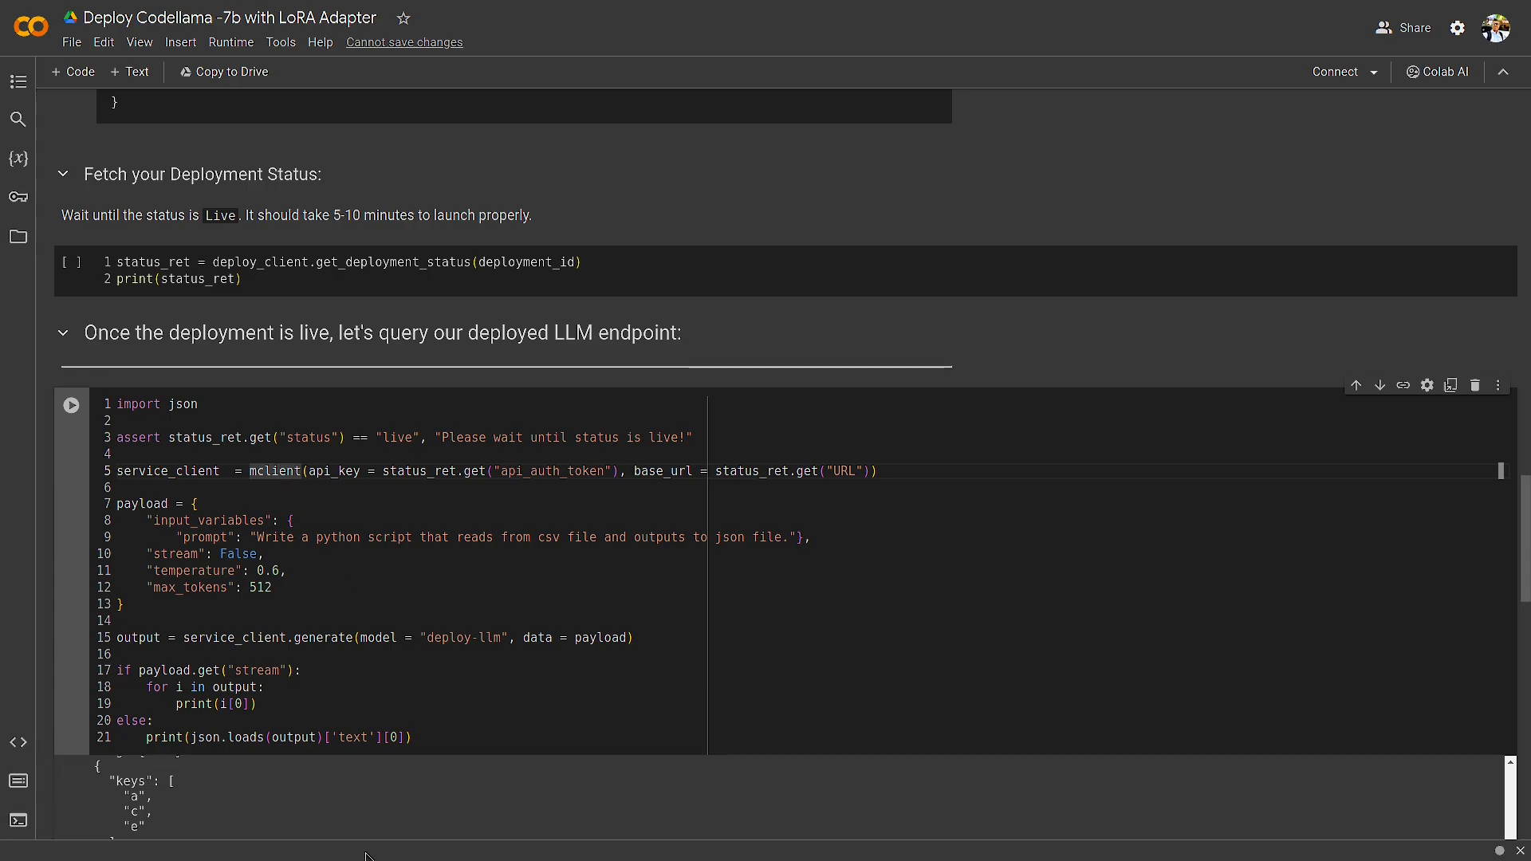
left_click(672, 477)
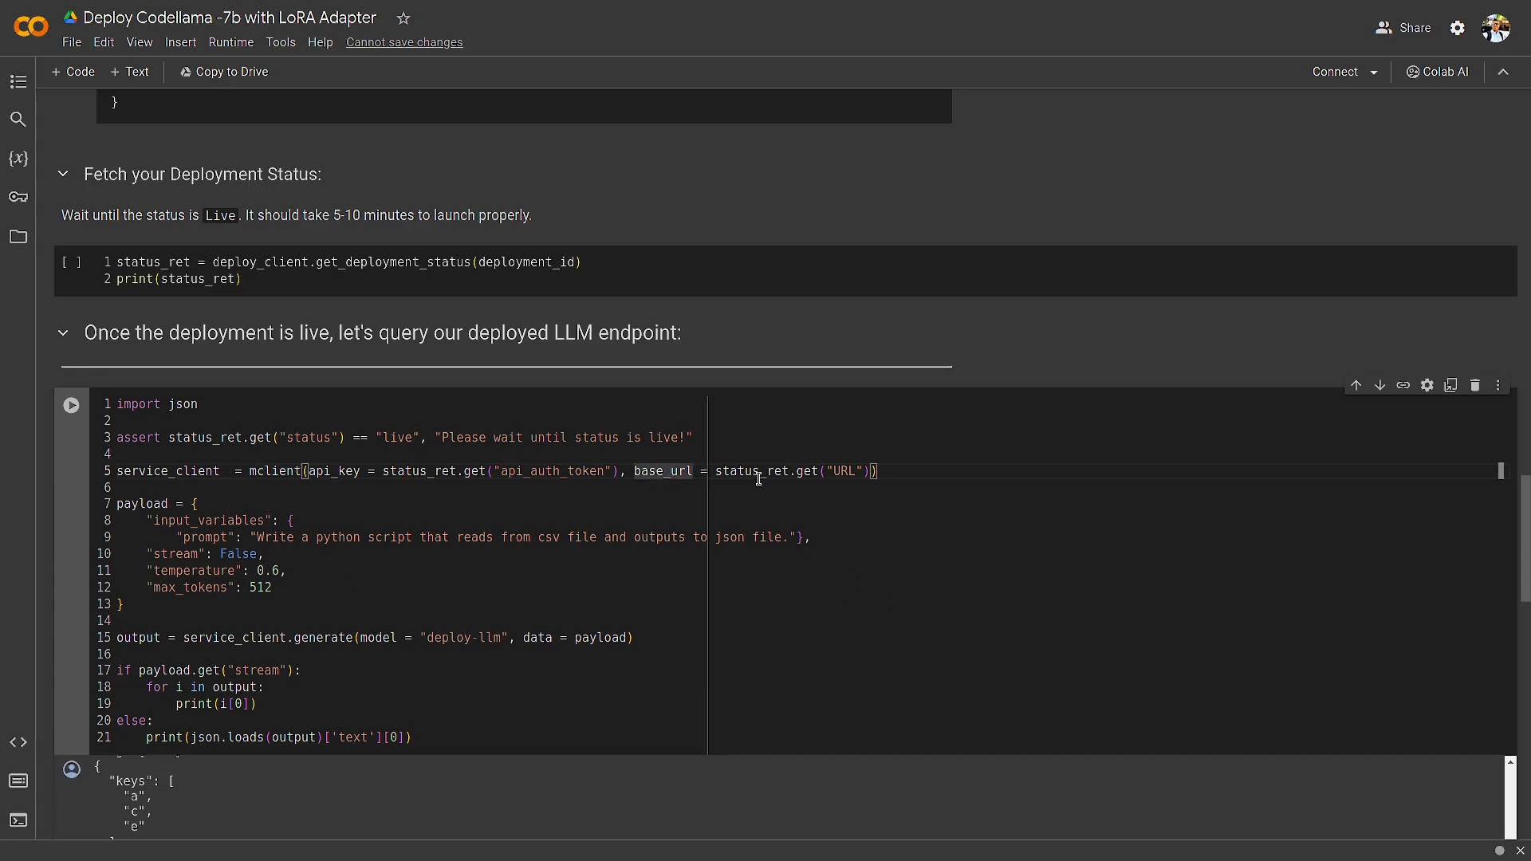
left_click_drag(824, 473, 886, 471)
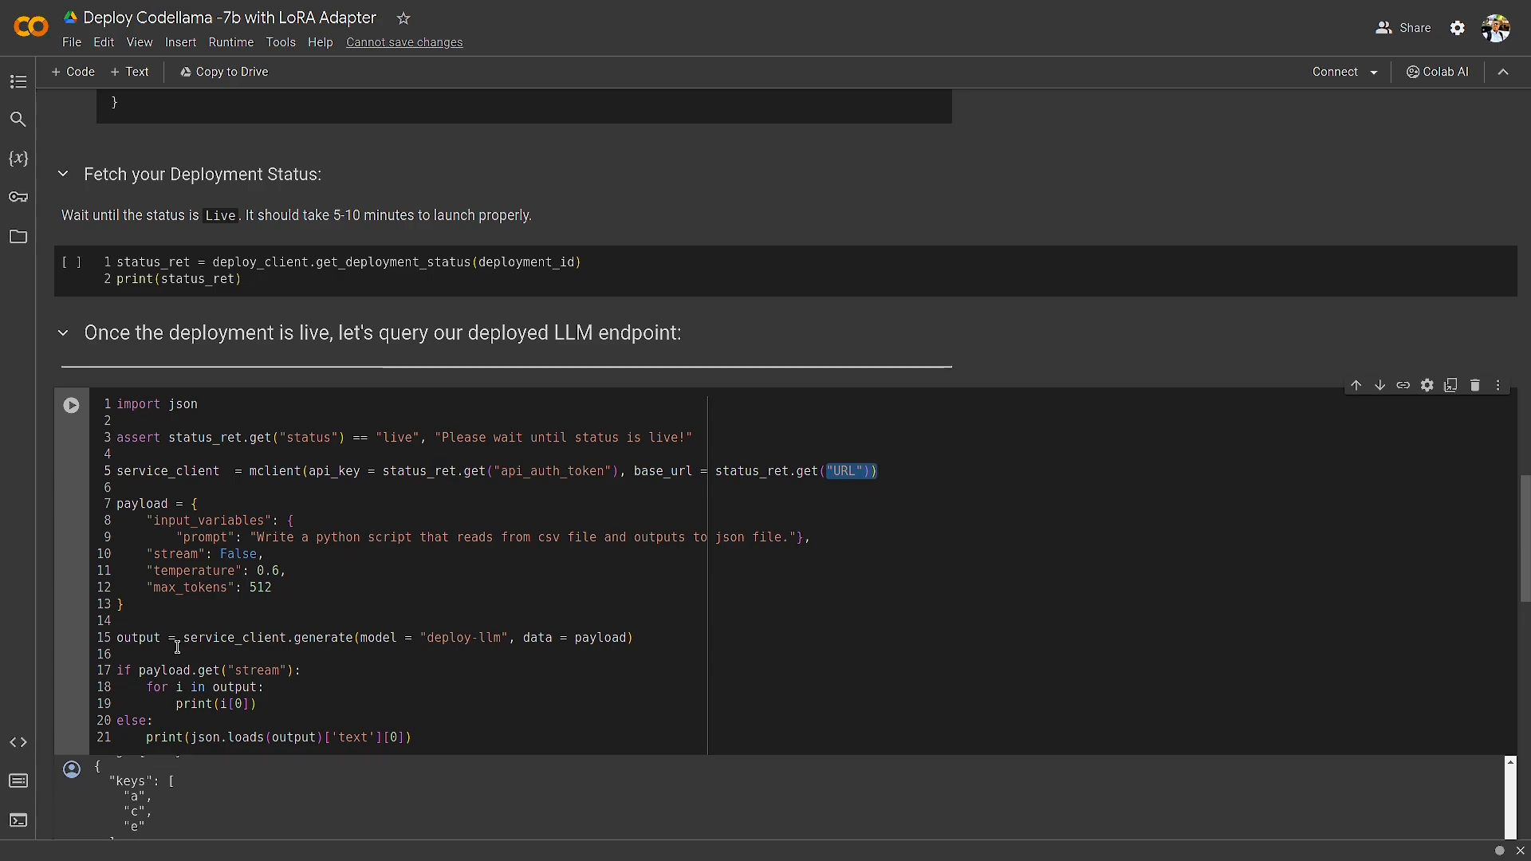
- Examine the query payload, including its input_variables and prompt, and the service_client.generate call in the endpoint query cell
left_click_drag(133, 615, 85, 512)
left_click(512, 588)
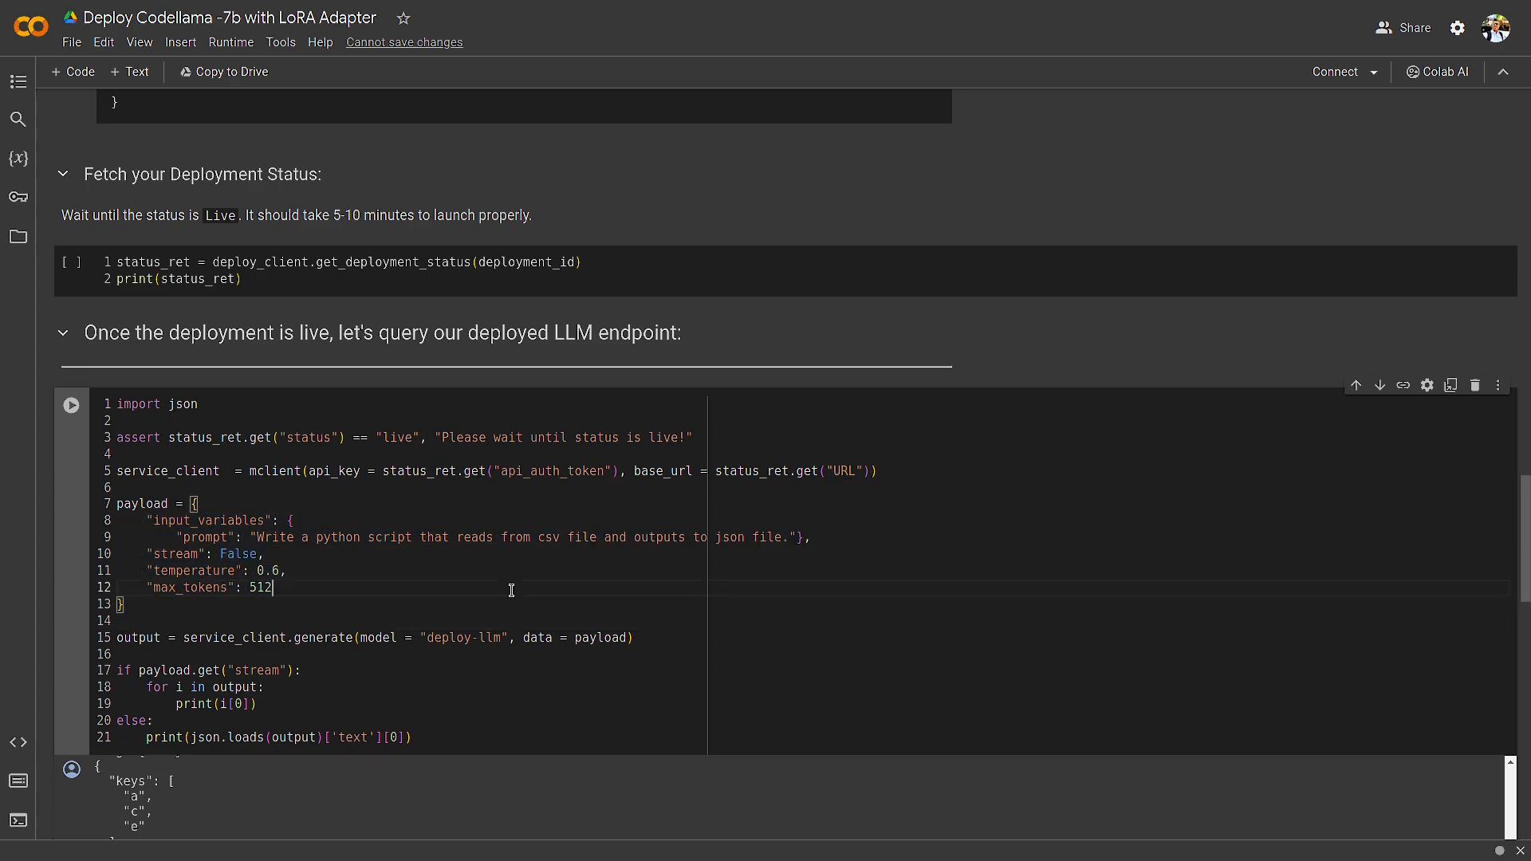
left_click(237, 520)
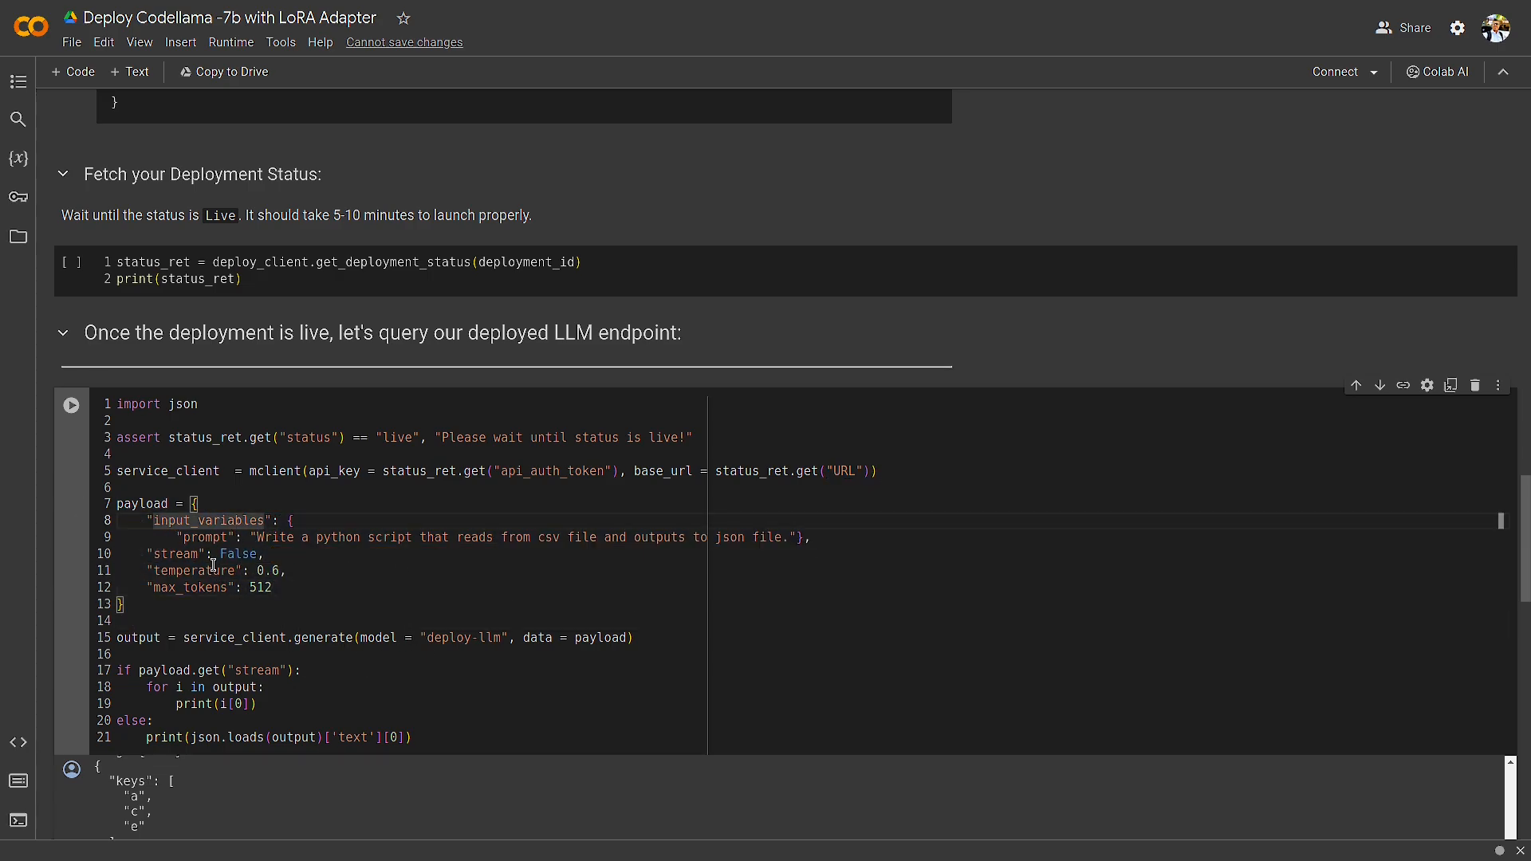
left_click_drag(176, 536, 959, 551)
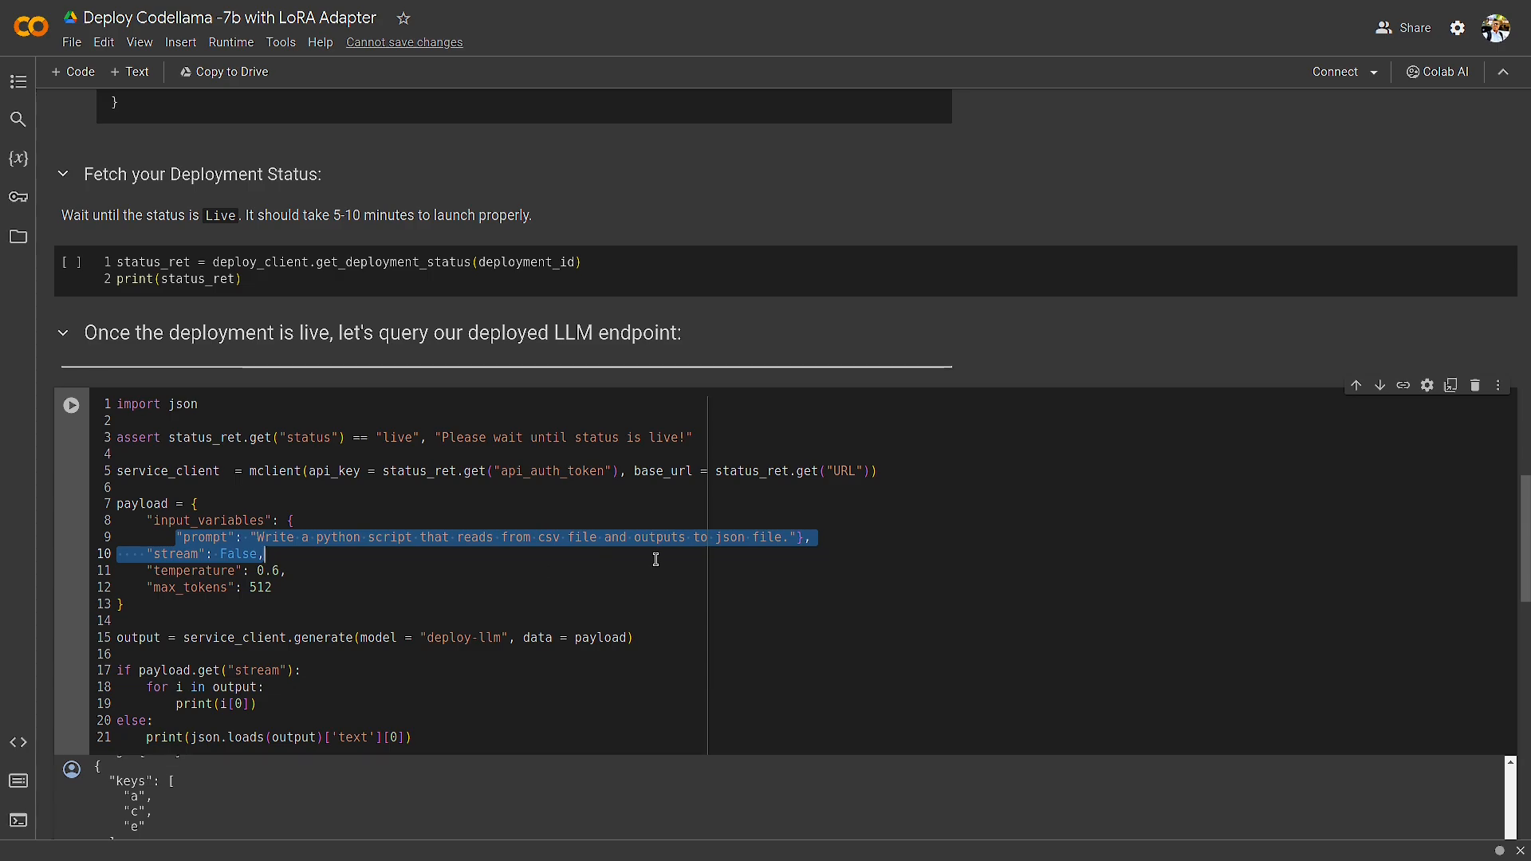
left_click(883, 536)
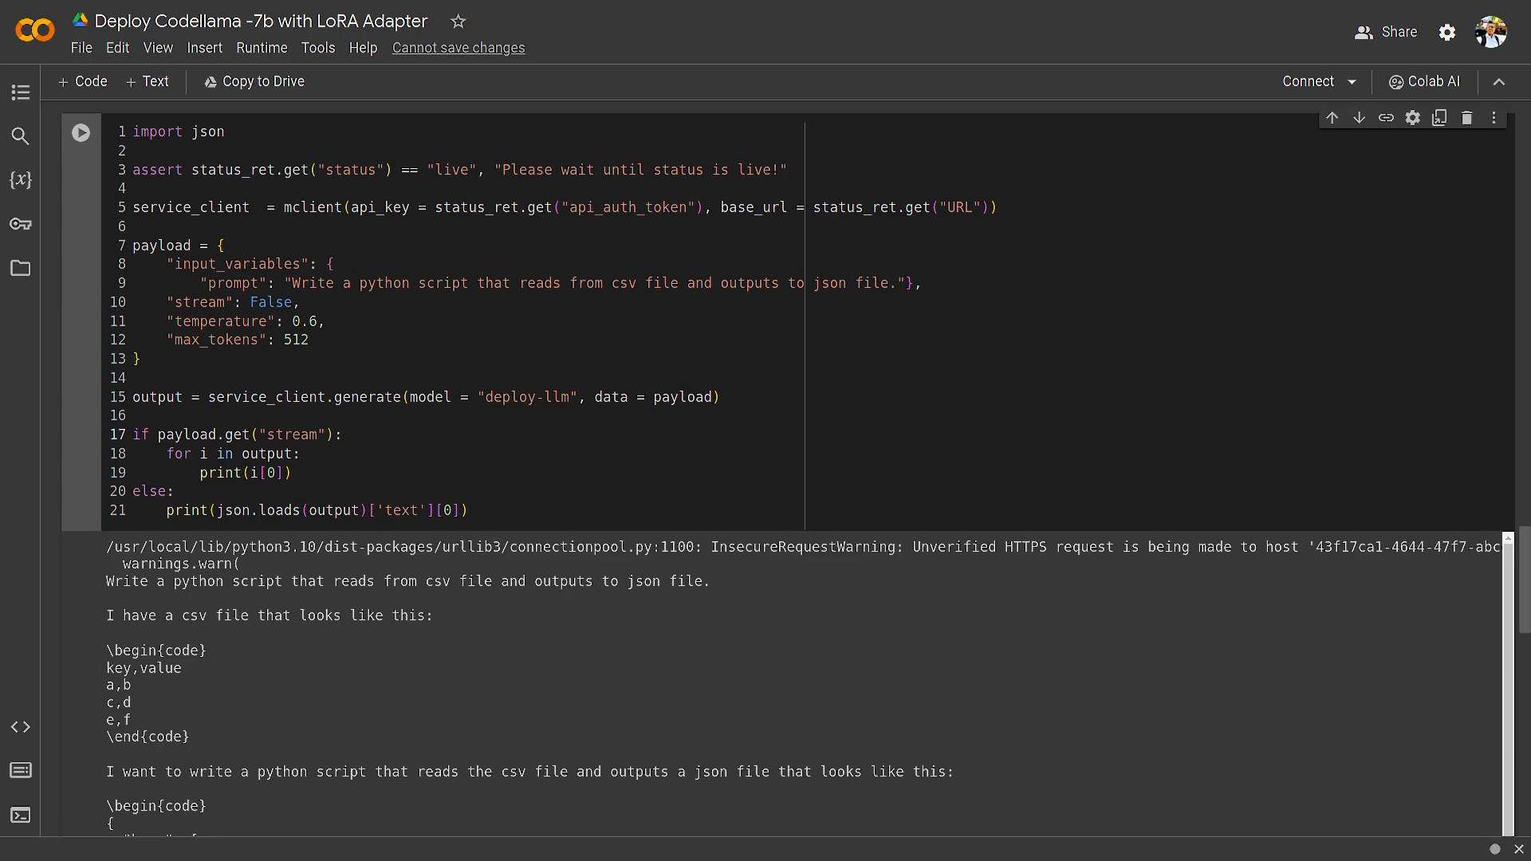
left_click_drag(208, 397, 406, 399)
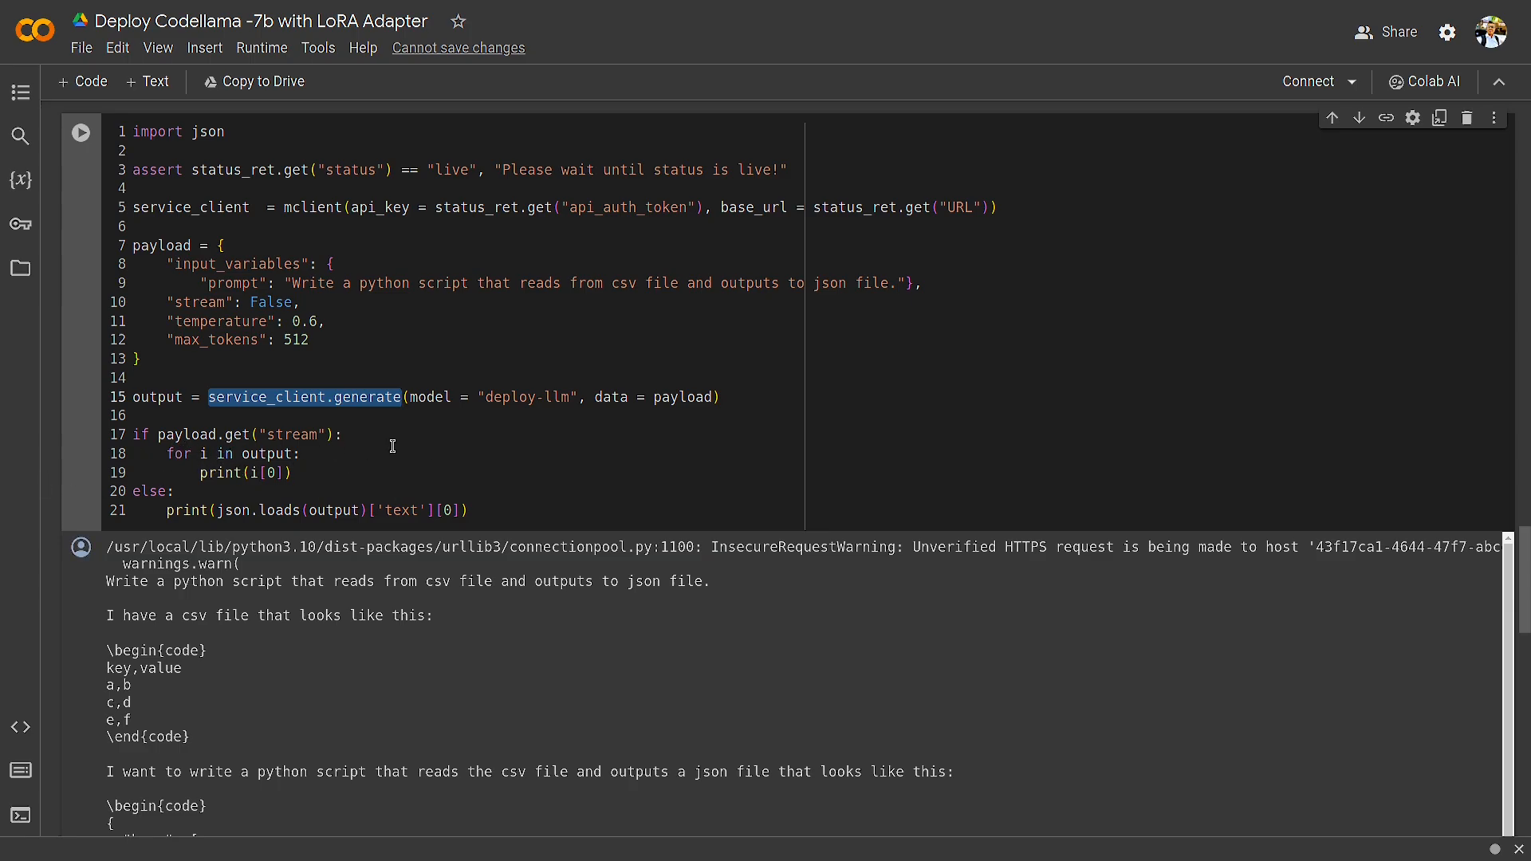
left_click(370, 488)
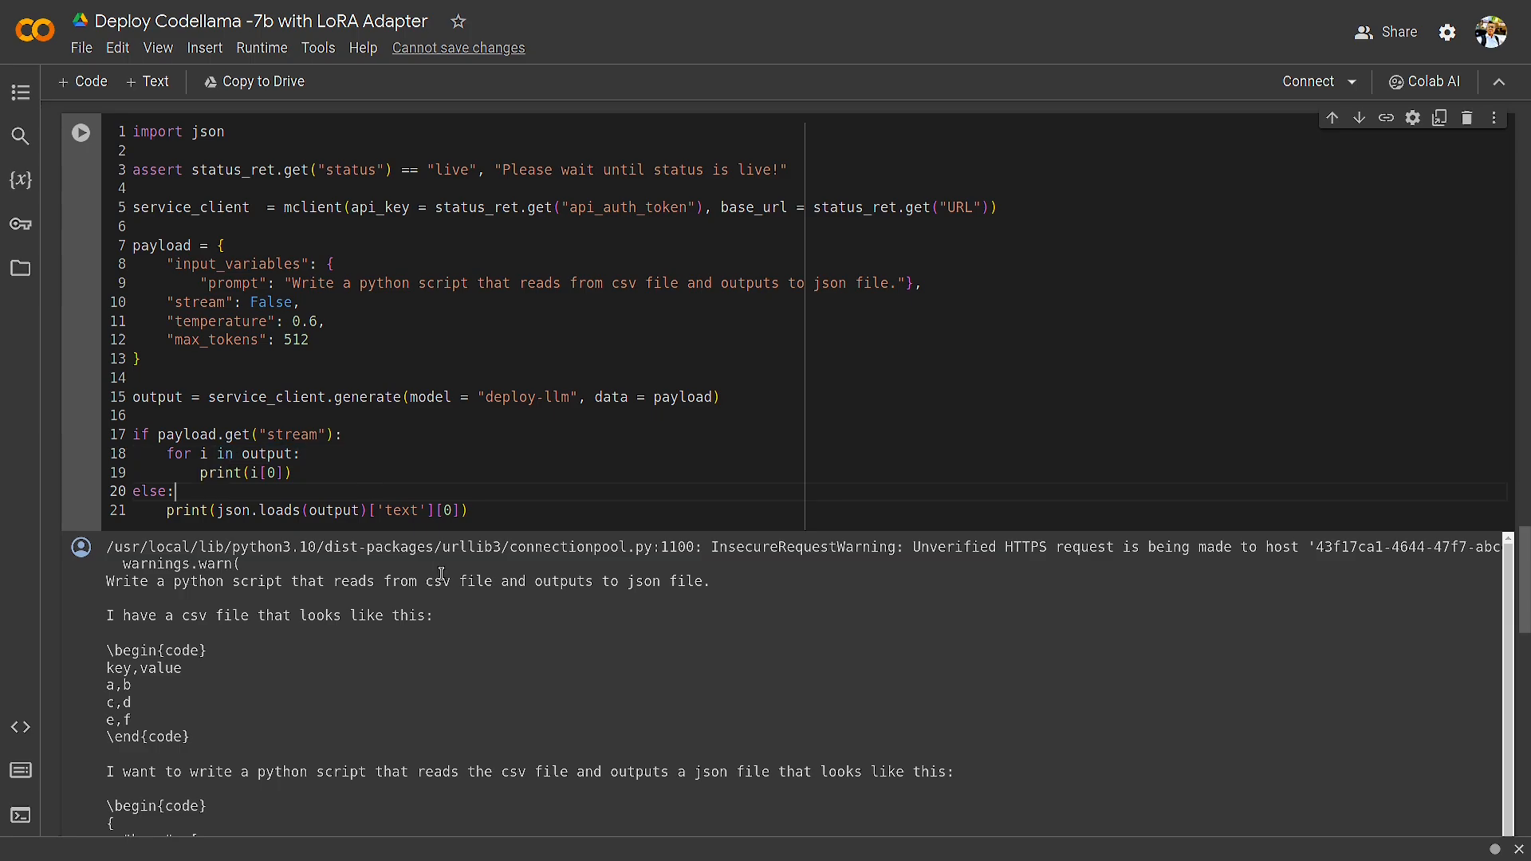
- Review the generated output beneath the query cell, including the csv2json function, and return to the endpoint query section
scroll(441, 573, "down", 3)
scroll(441, 574, "up", 3)
scroll(776, 681, "down", 3)
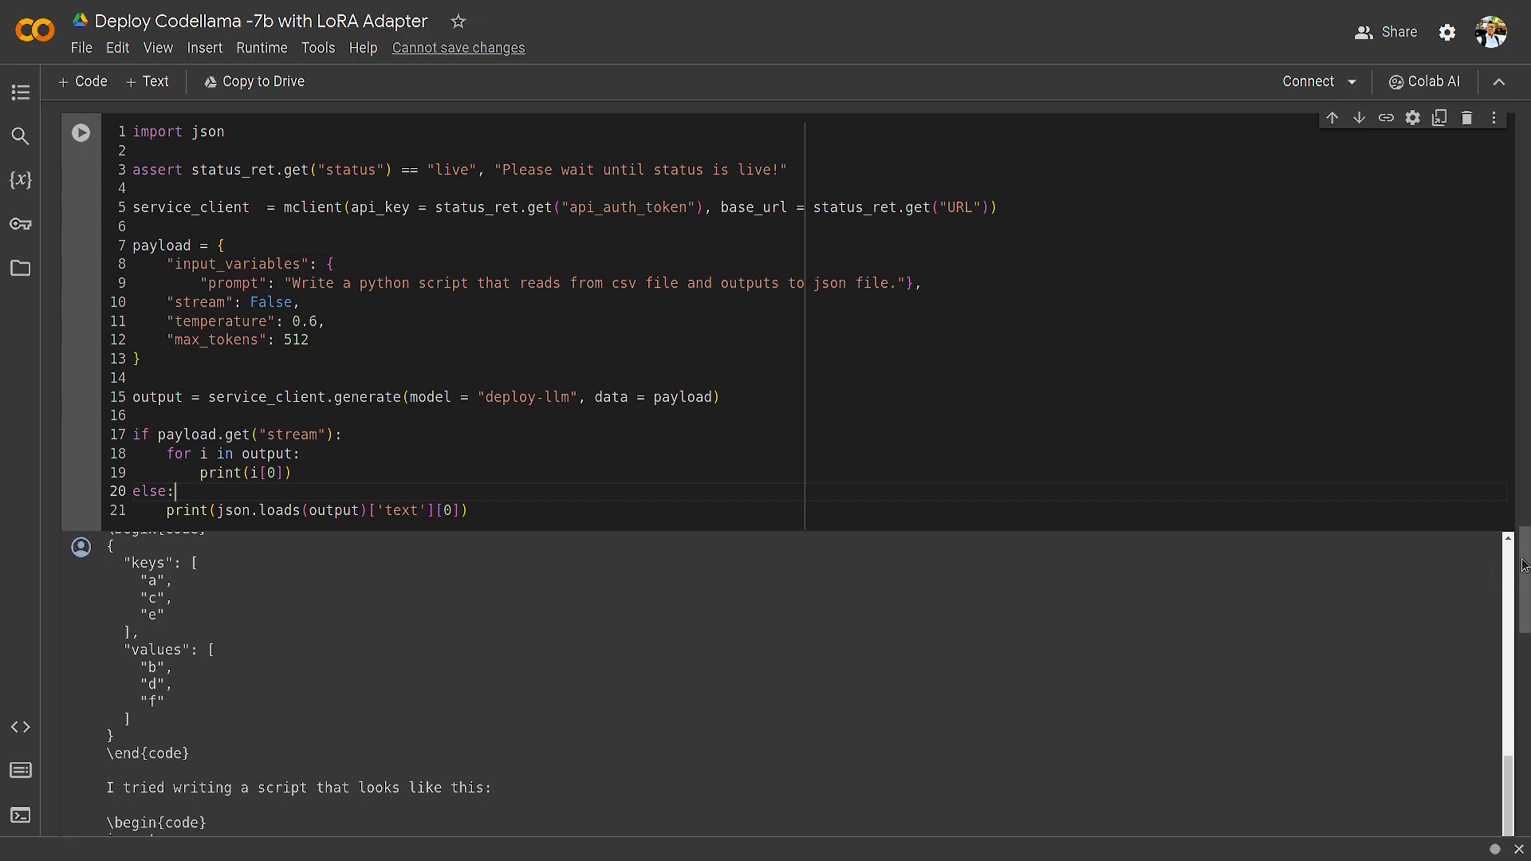
left_click_drag(1525, 571, 1522, 659)
scroll(496, 579, "down", 3)
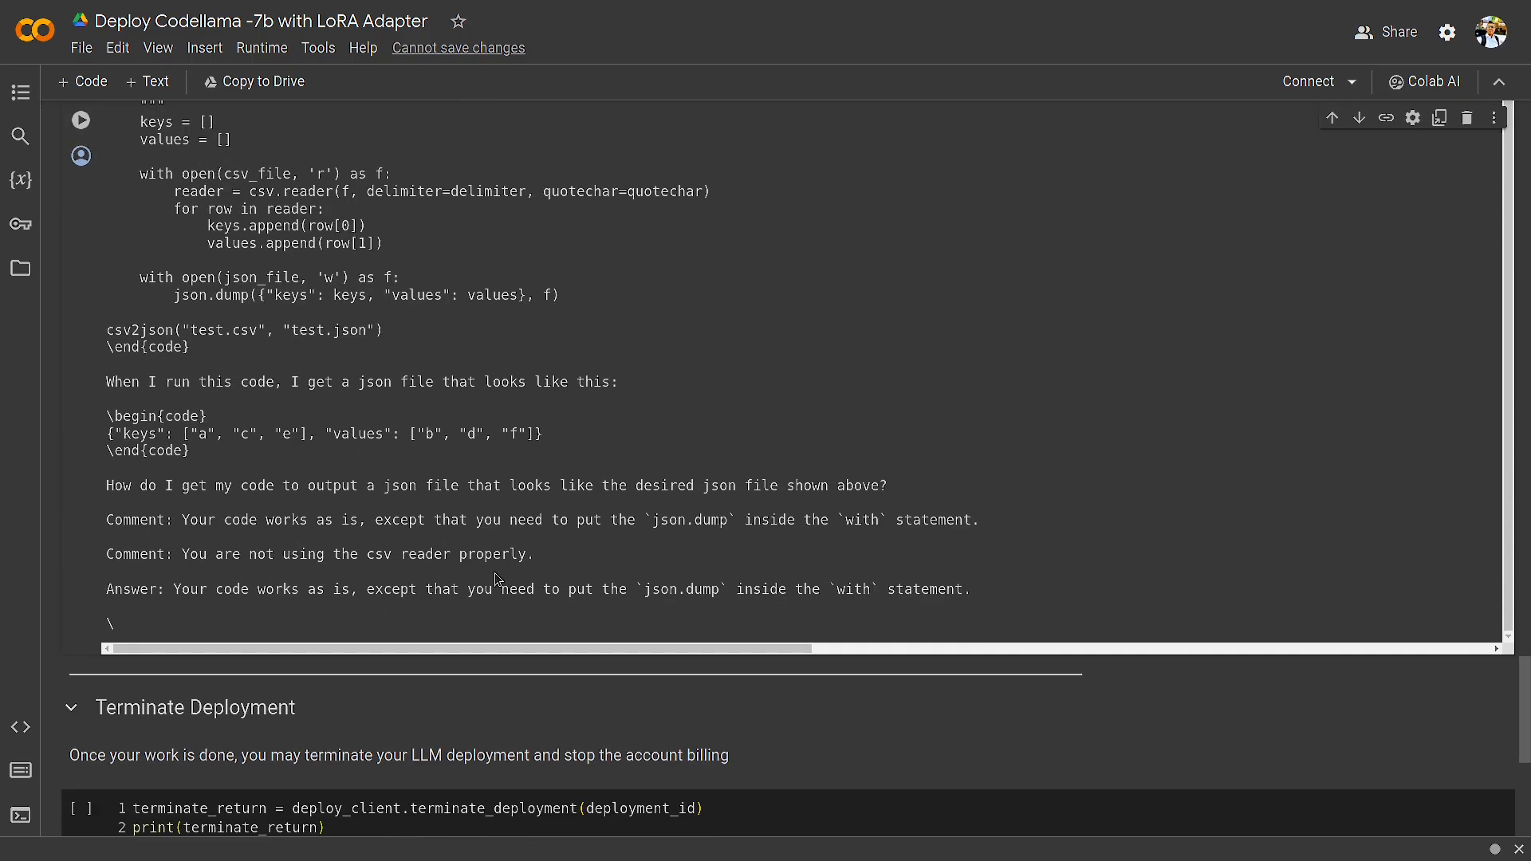
scroll(494, 572, "up", 3)
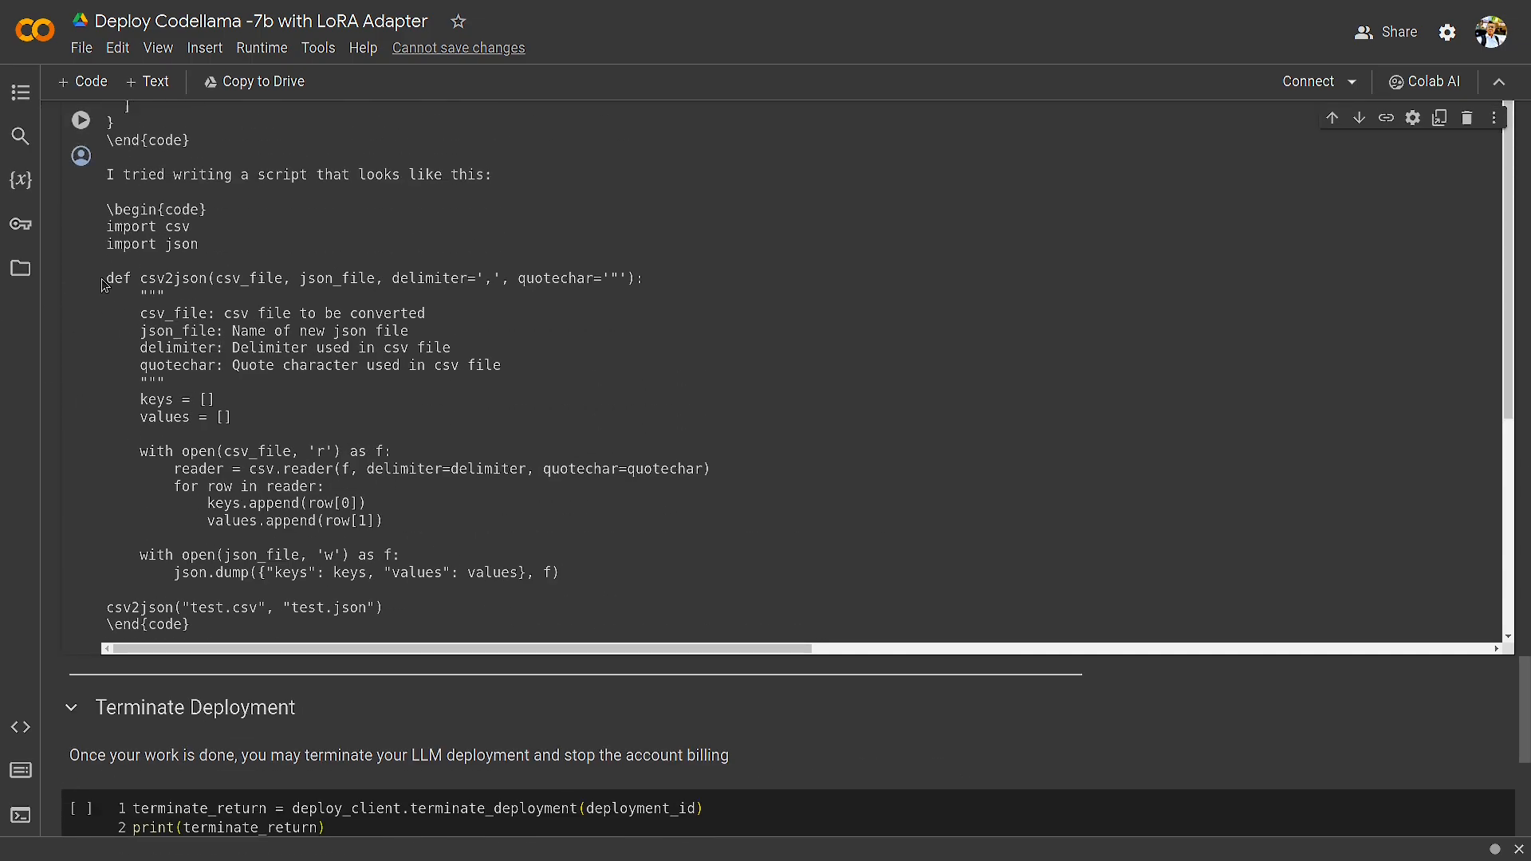
left_click_drag(105, 279, 558, 568)
scroll(574, 559, "up", 10)
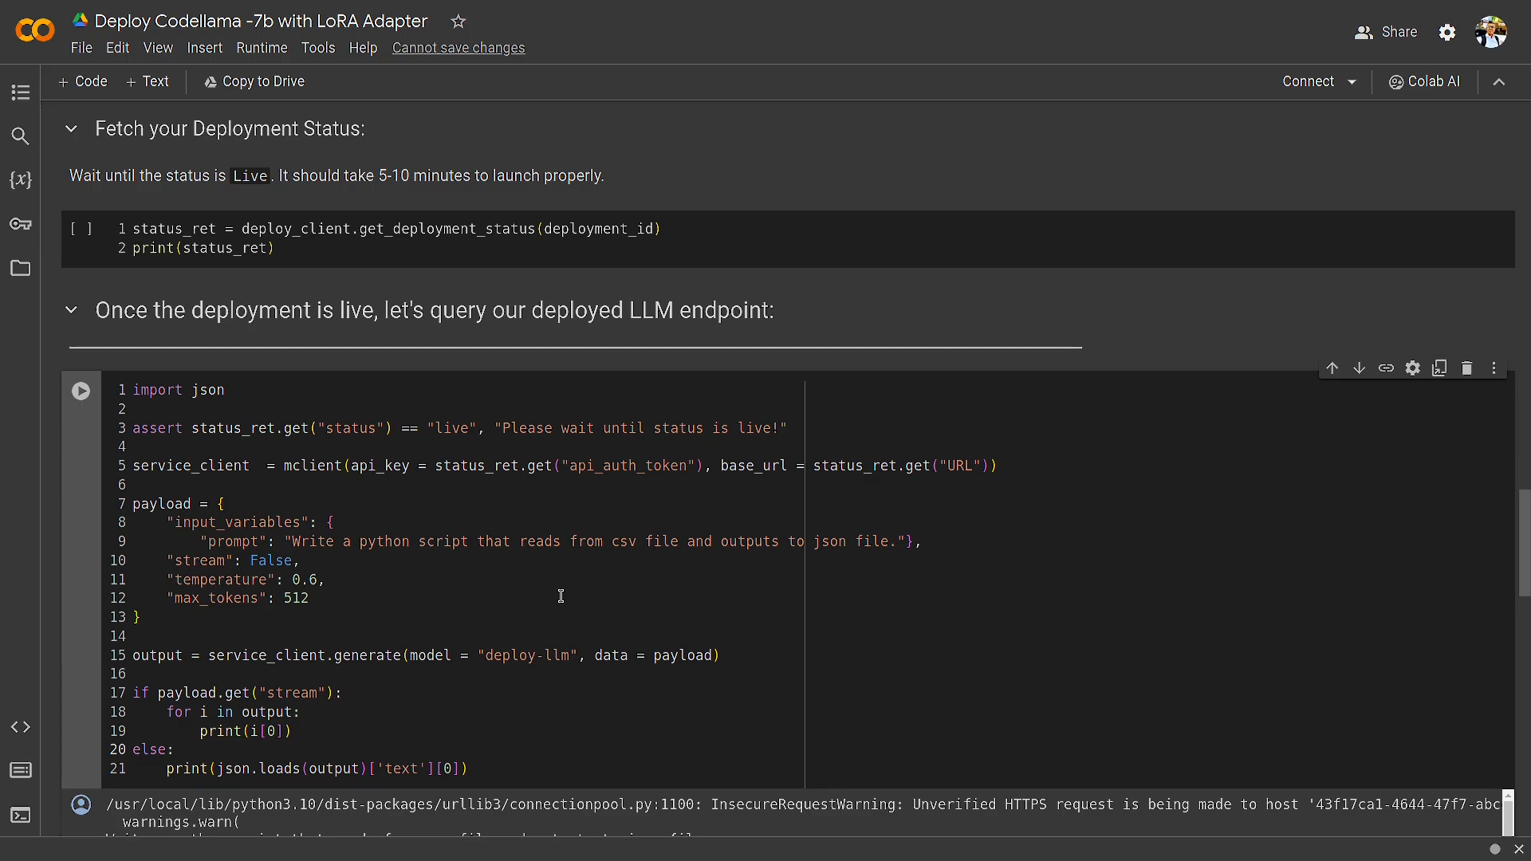
- Examine the launch_payload in the Create an LLM deployment section, including basemodel_path and the full URL given for loramodel_path
scroll(546, 634, "up", 15)
scroll(540, 651, "up", 15)
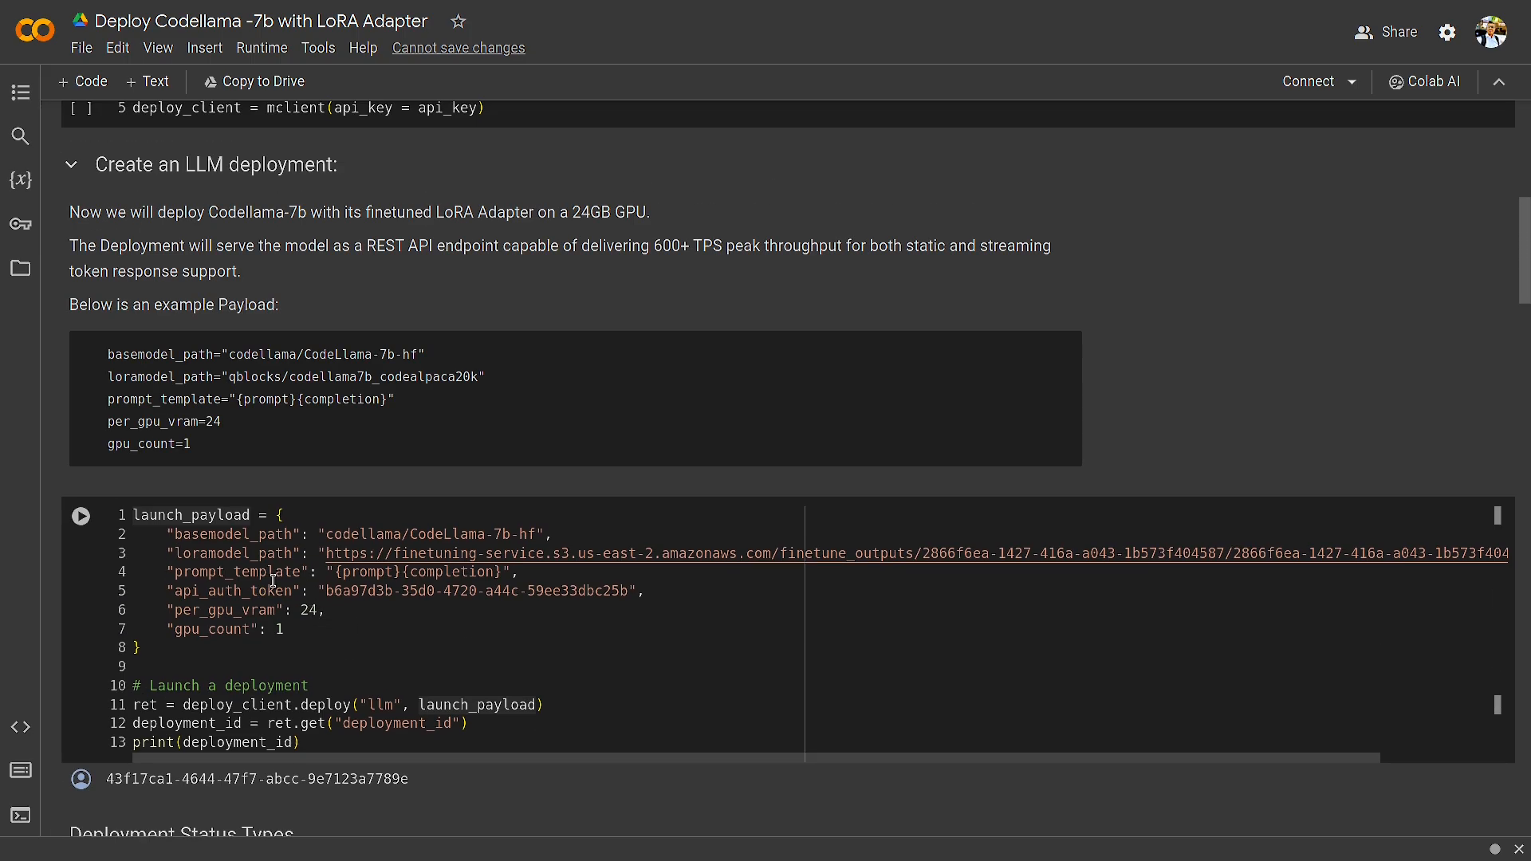
left_click(209, 553)
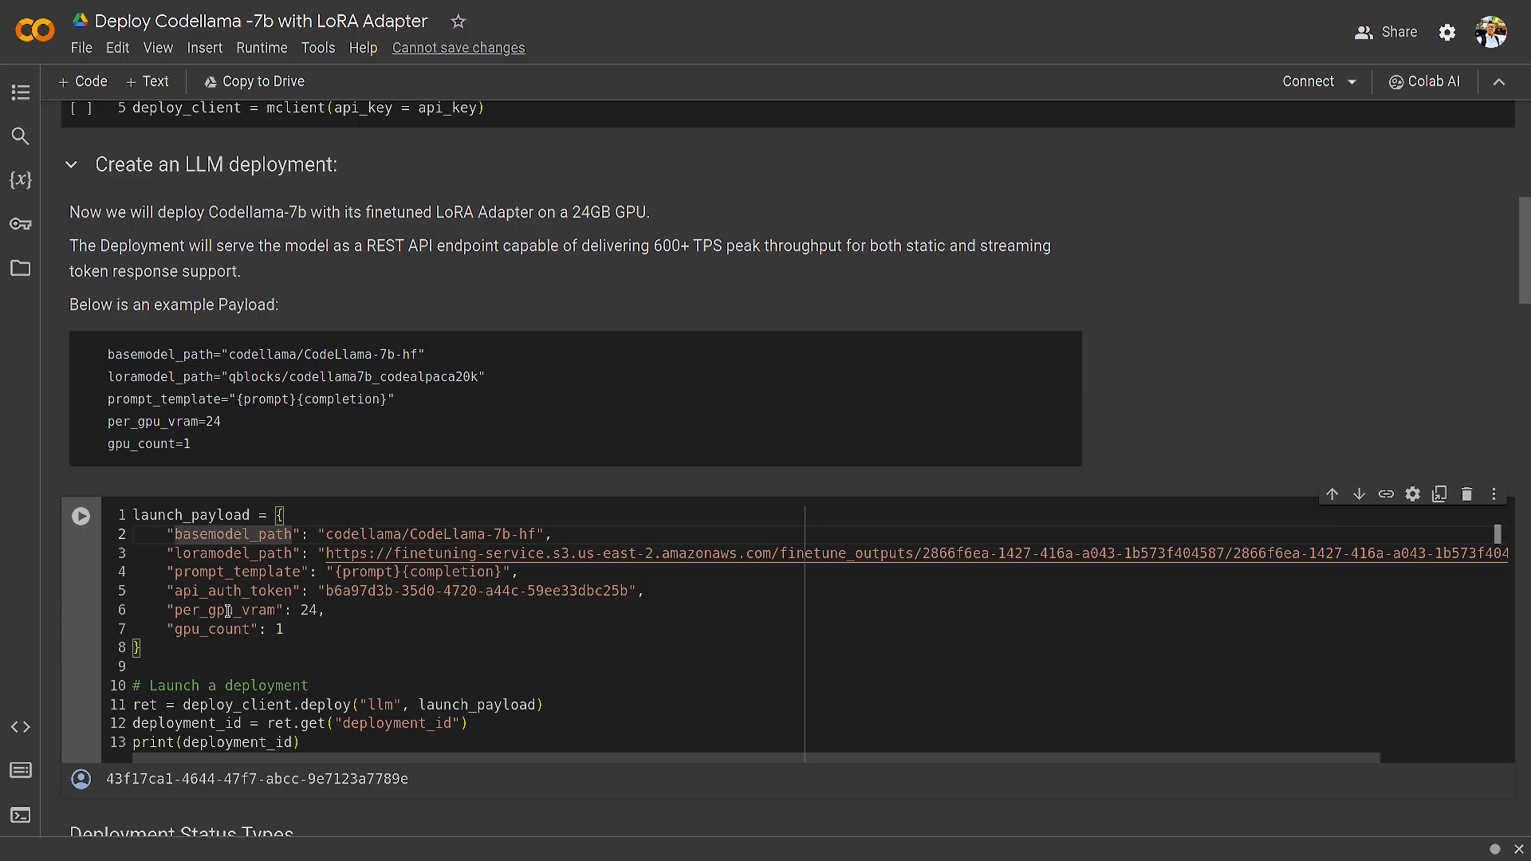
left_click(223, 553)
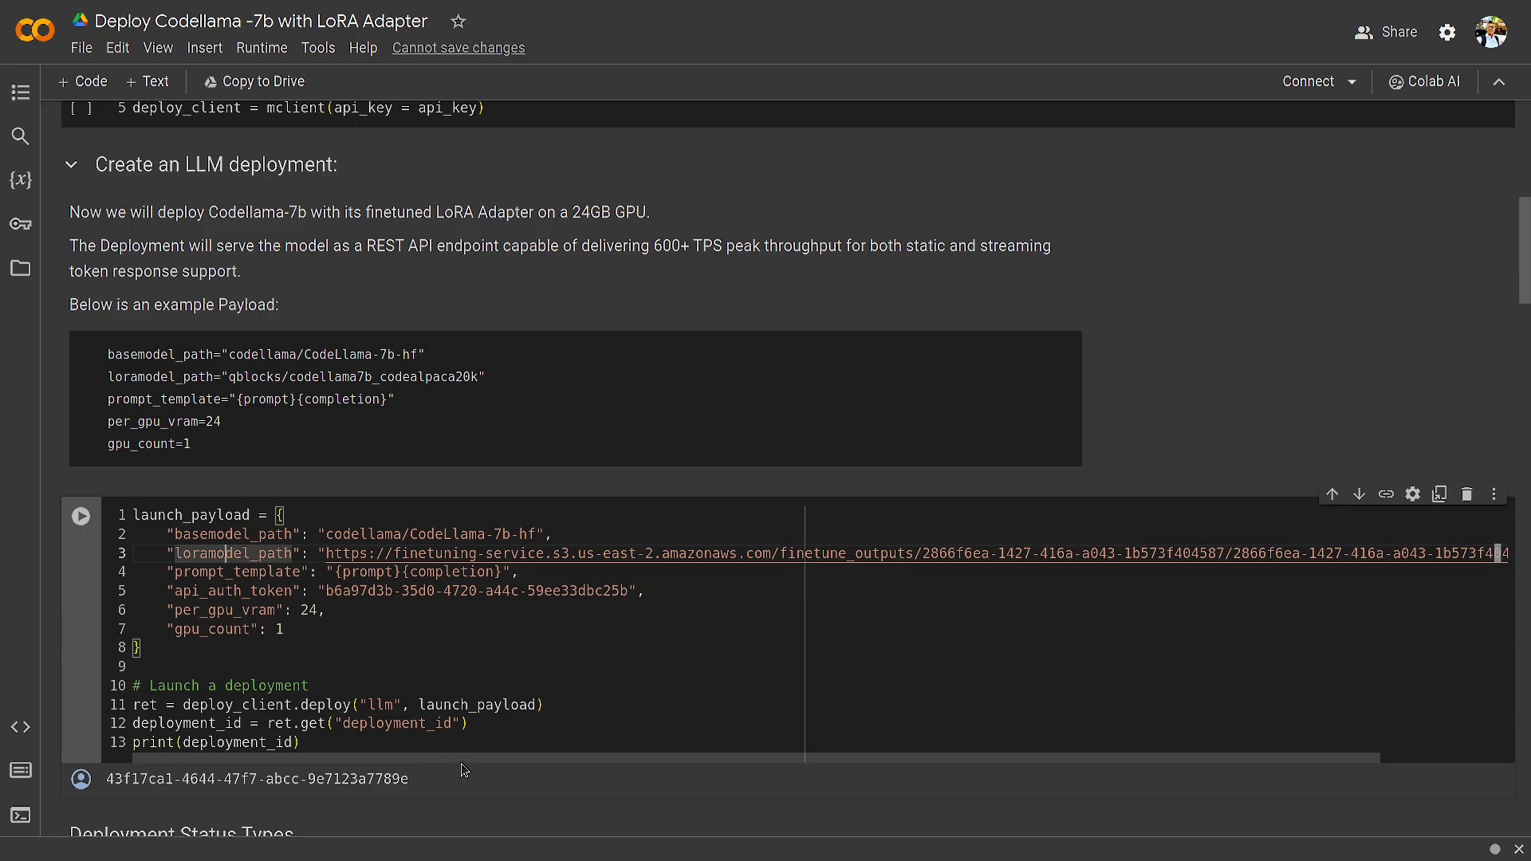
left_click_drag(476, 760, 590, 760)
left_click_drag(1453, 553, 1240, 597)
left_click_drag(1121, 755, 868, 758)
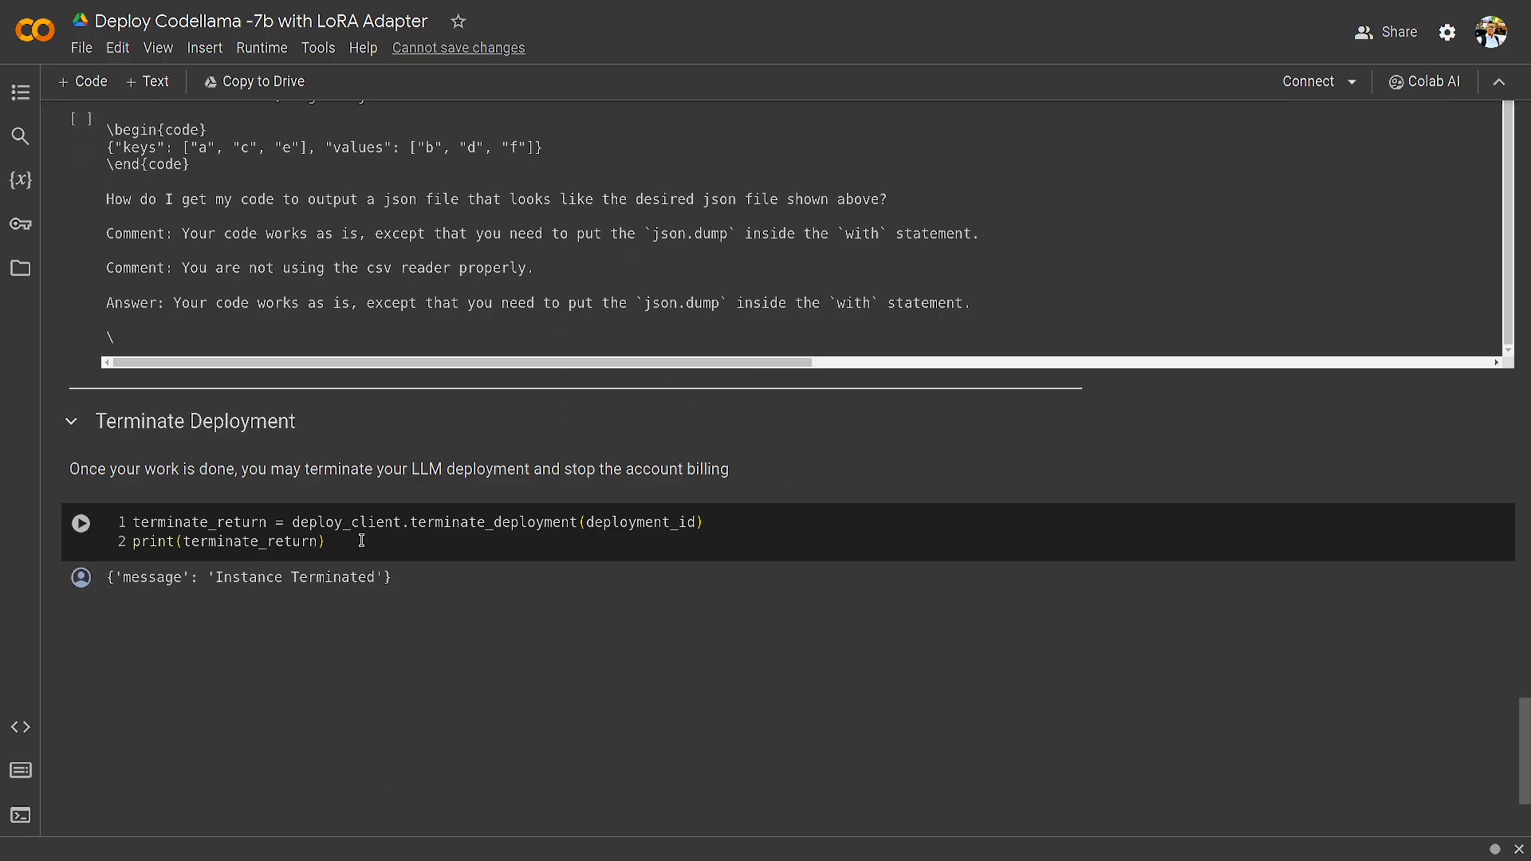
- Examine the Terminate Deployment cell, including its deploy_client.terminate_deployment call with deployment_id and the print statement
left_click_drag(358, 541, 130, 521)
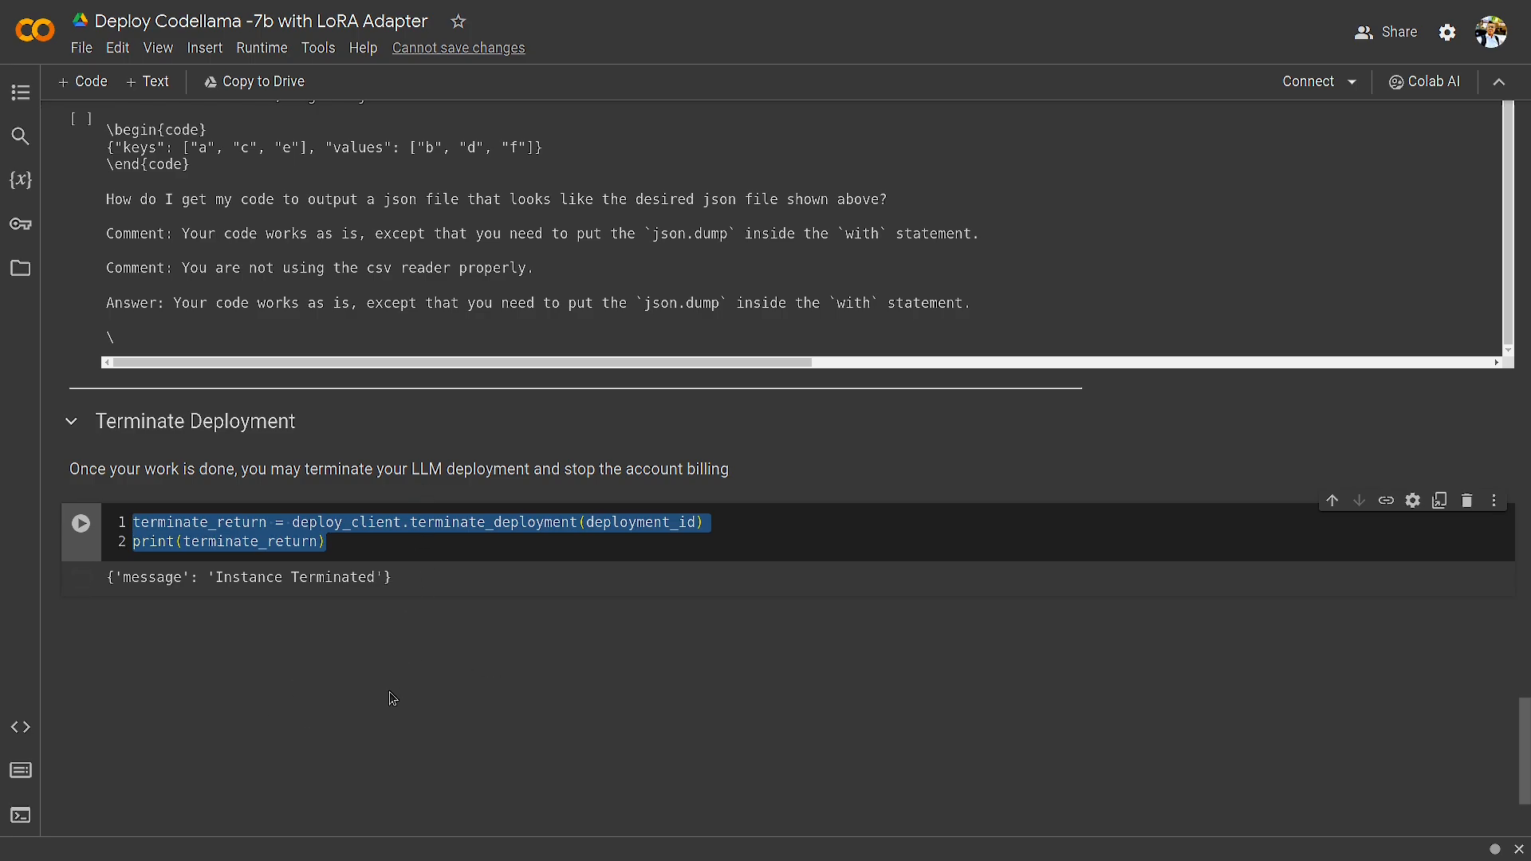
left_click(373, 543)
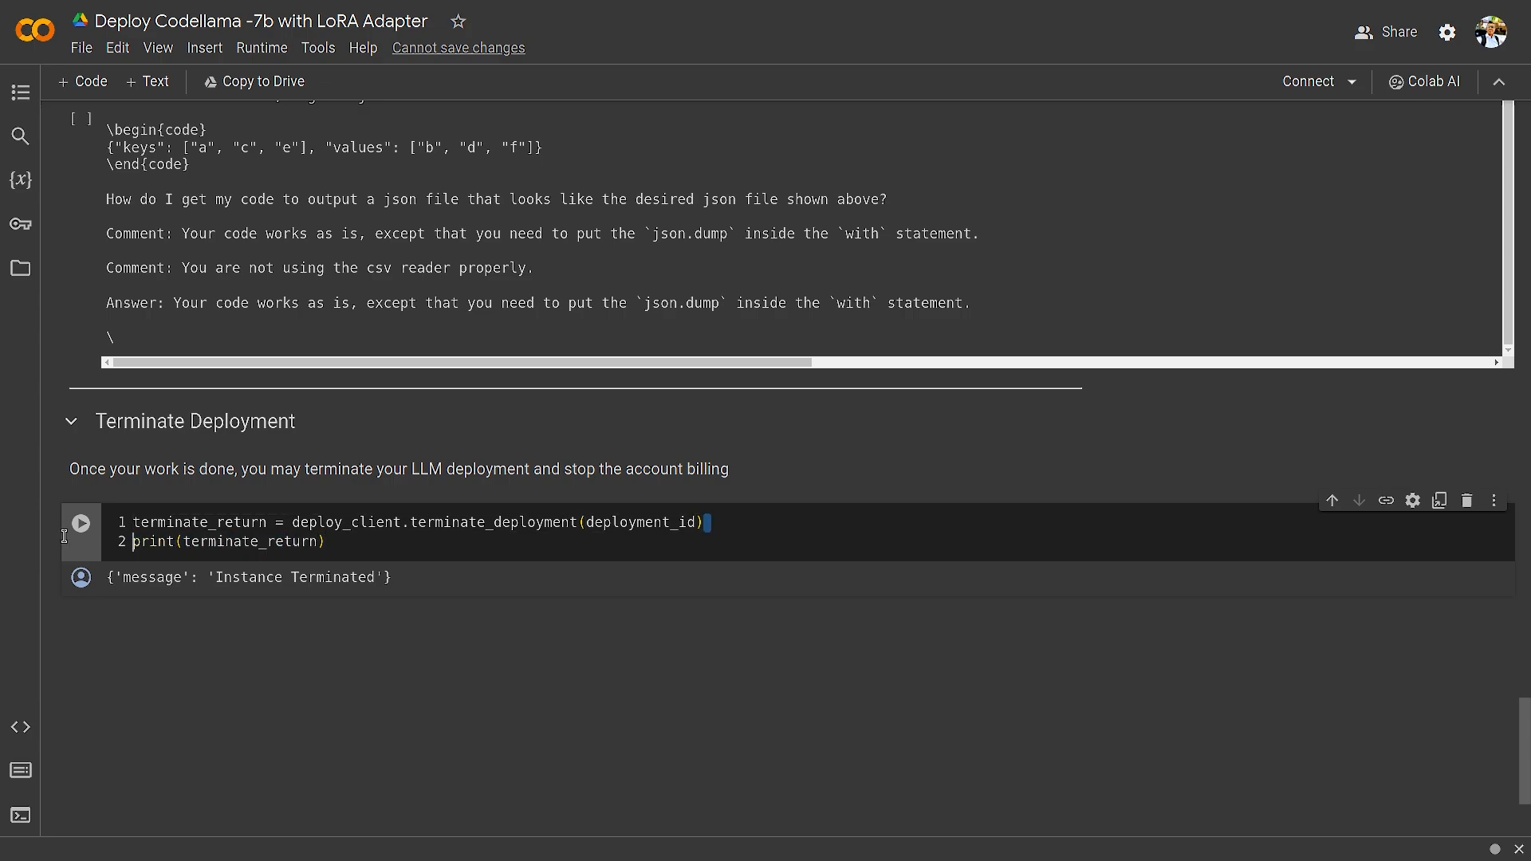
left_click_drag(705, 523, 127, 522)
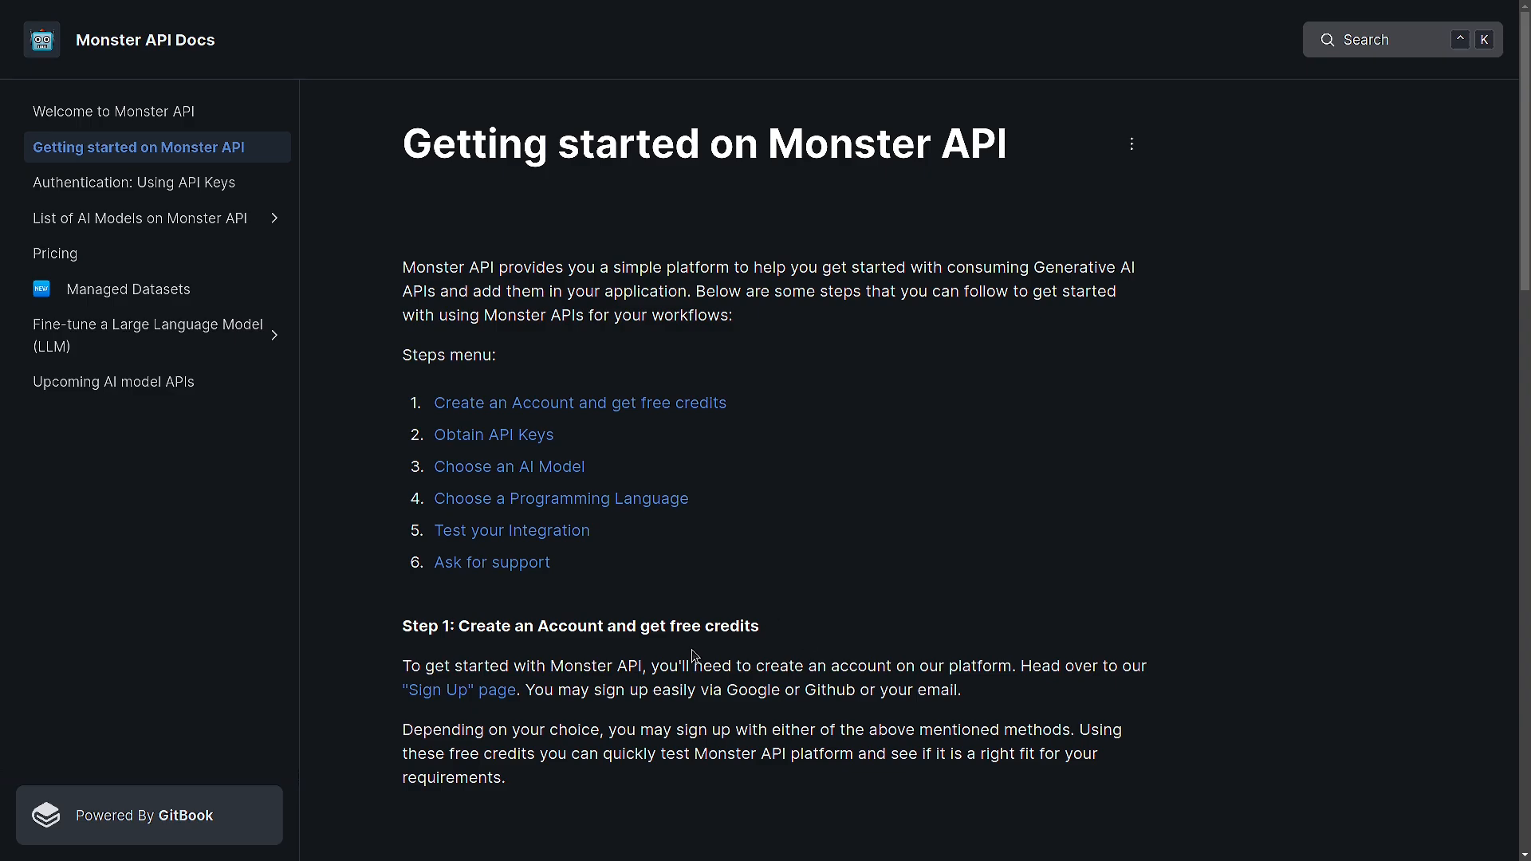
- Skim the Getting started on Monster API page in the Monster API Docs, through the help section and back
scroll(682, 618, "down", 3)
scroll(682, 618, "down", 15)
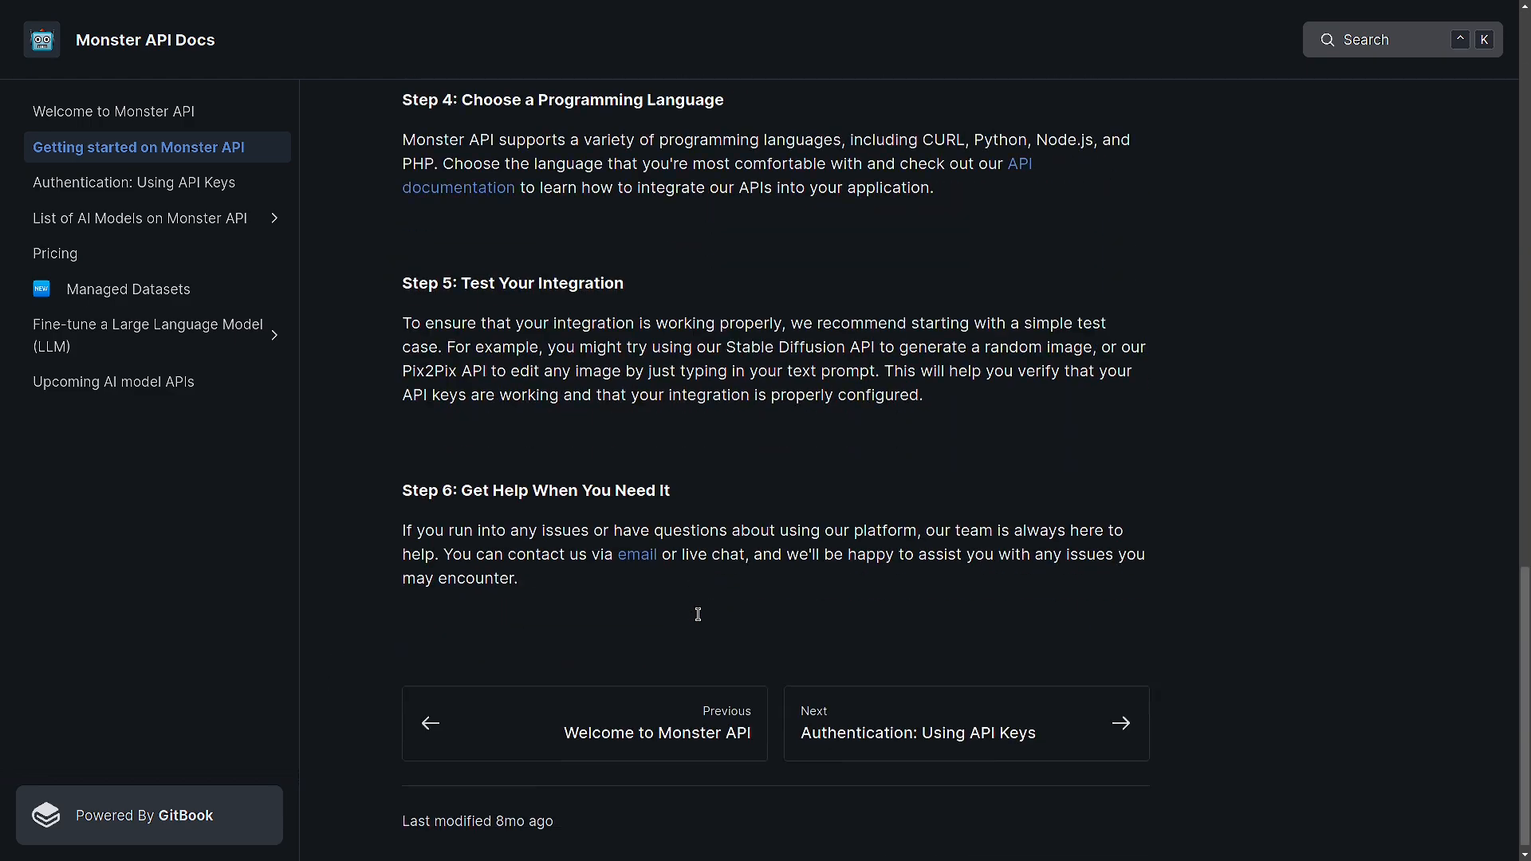
scroll(697, 614, "up", 18)
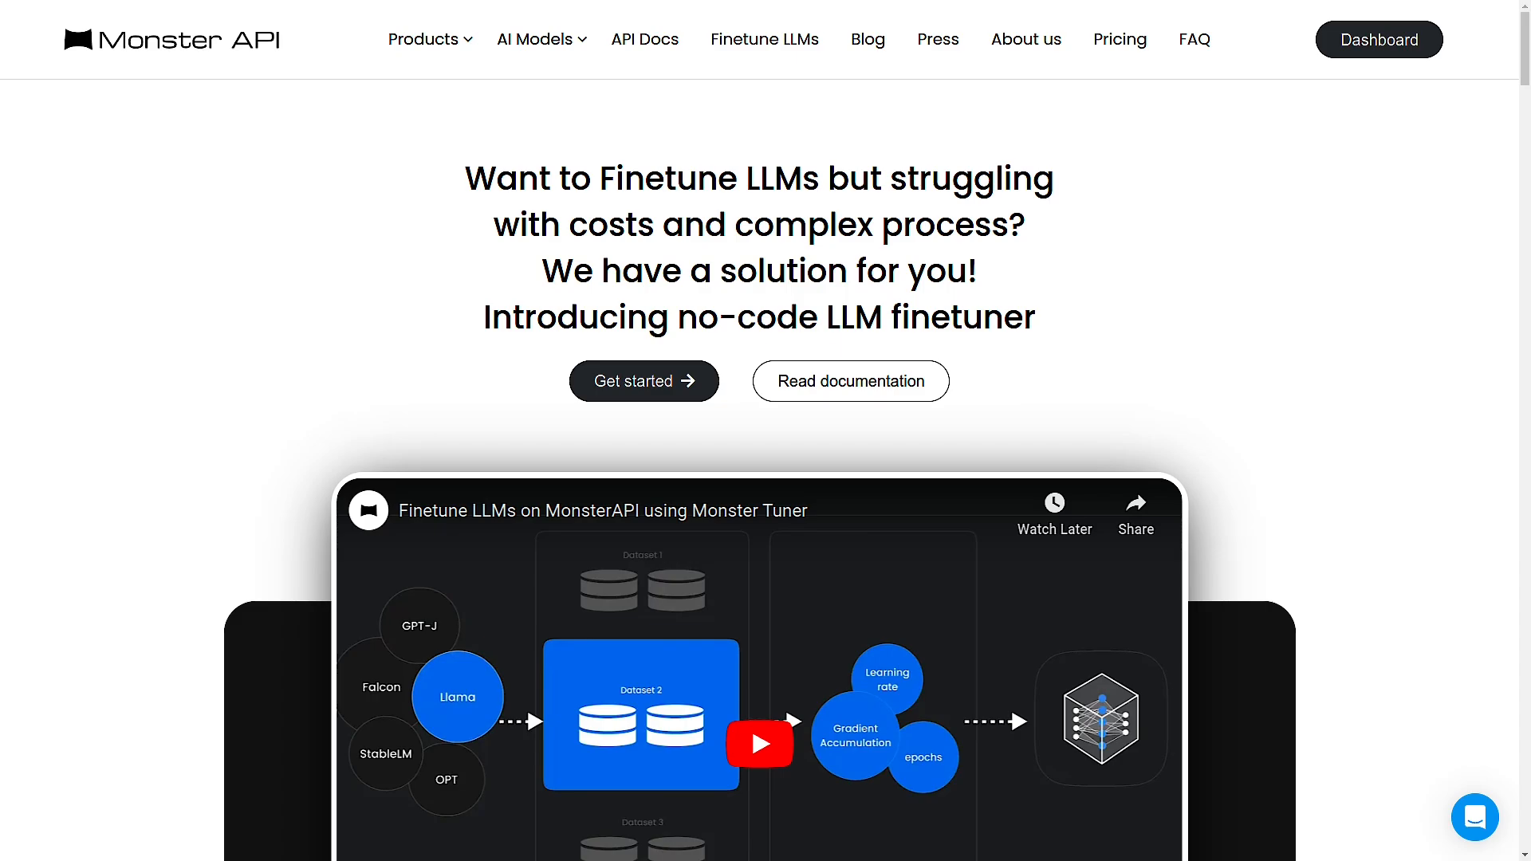
- Skim the Monster API no-code LLM finetuner page, covering the MonsterTuner overview, finetuning comparison and supported open-source LLMs
scroll(1155, 492, "down", 20)
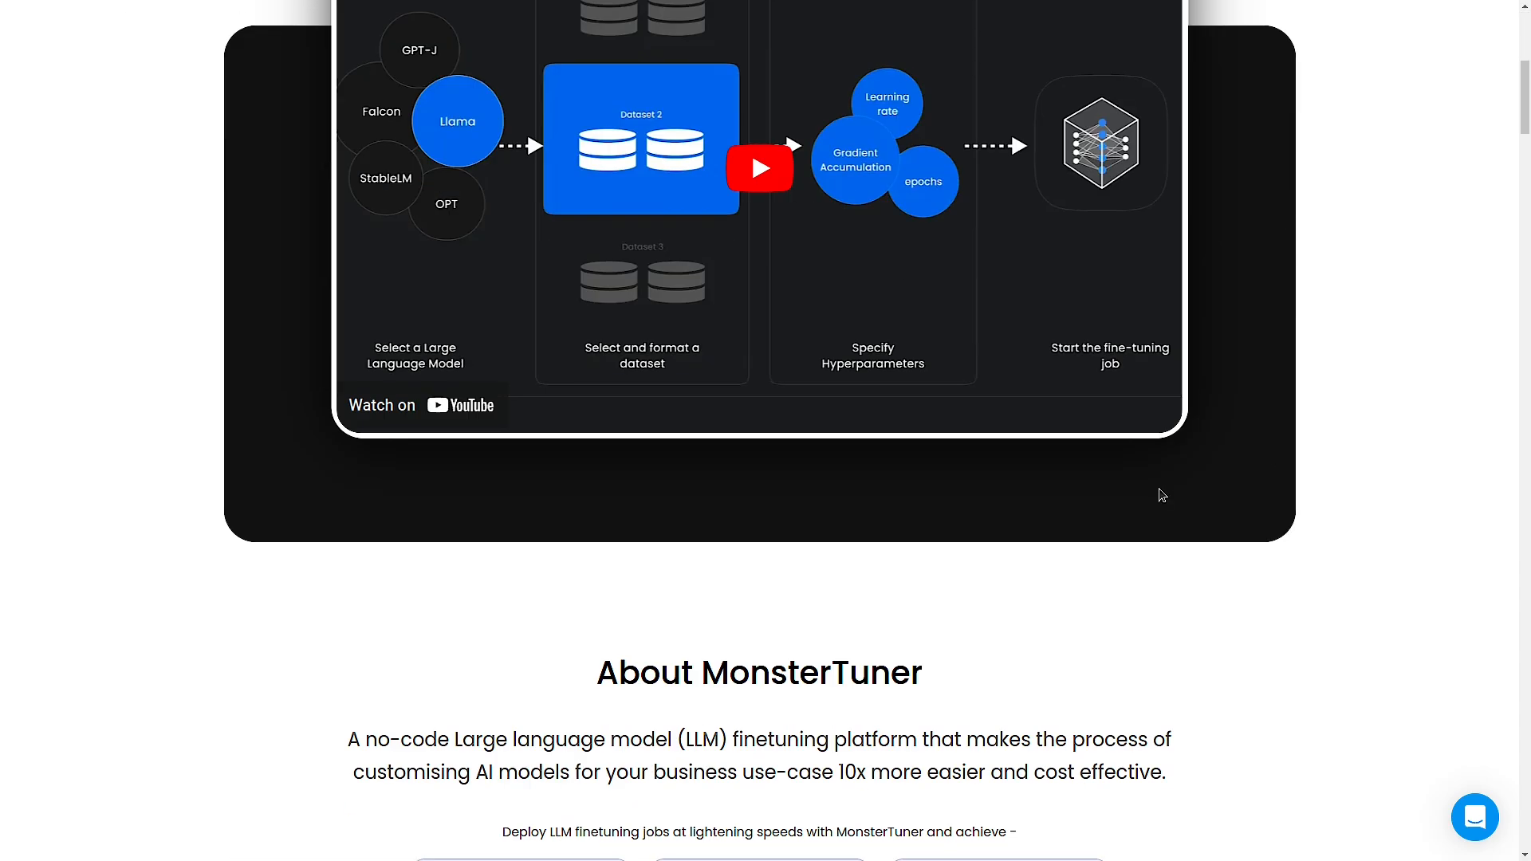
scroll(1134, 520, "down", 6)
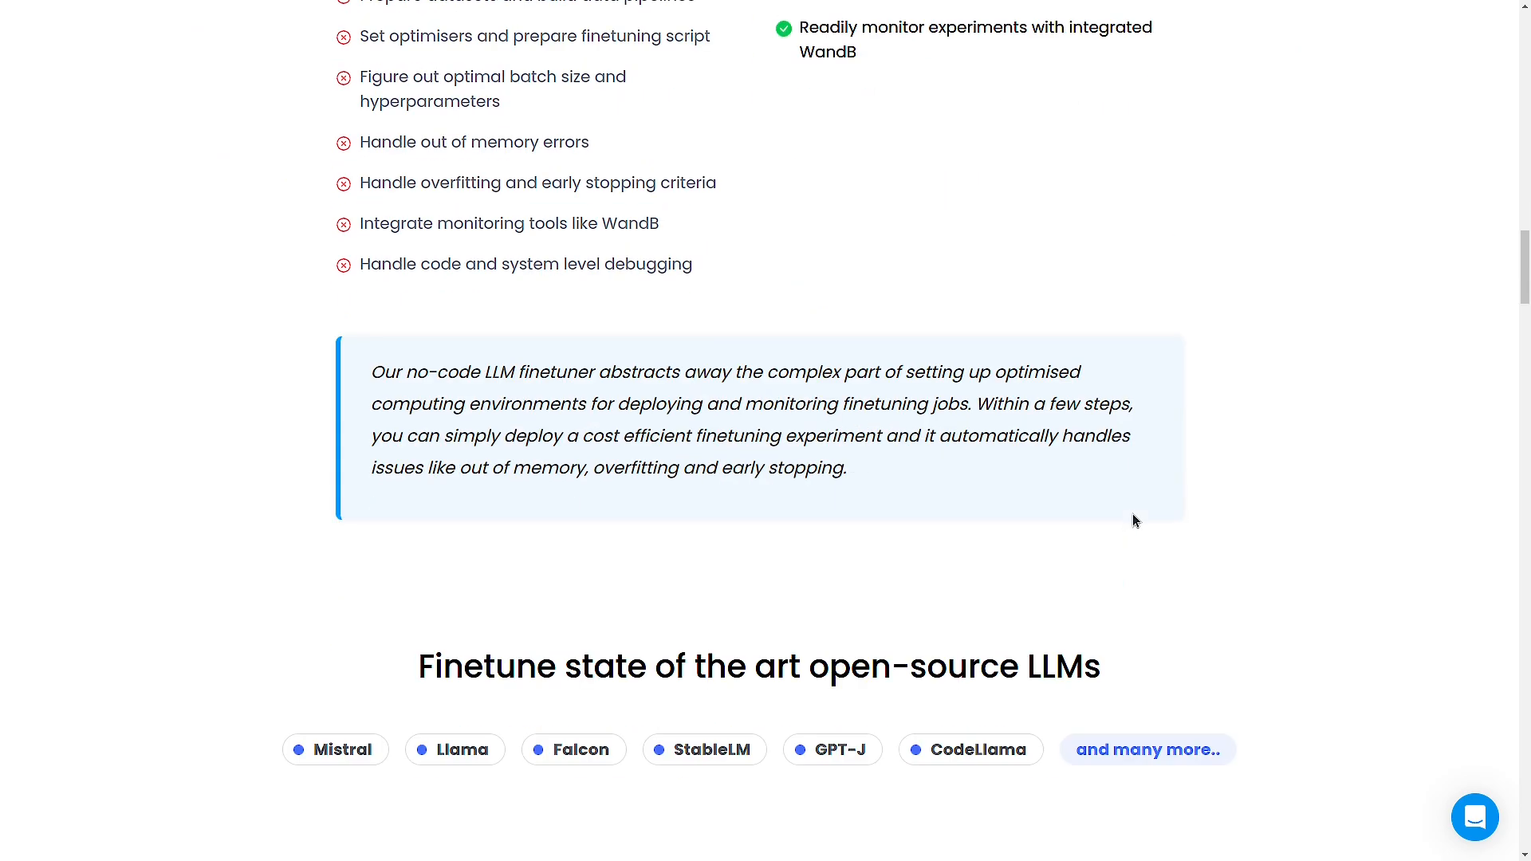
scroll(1134, 520, "up", 15)
scroll(1135, 520, "up", 7)
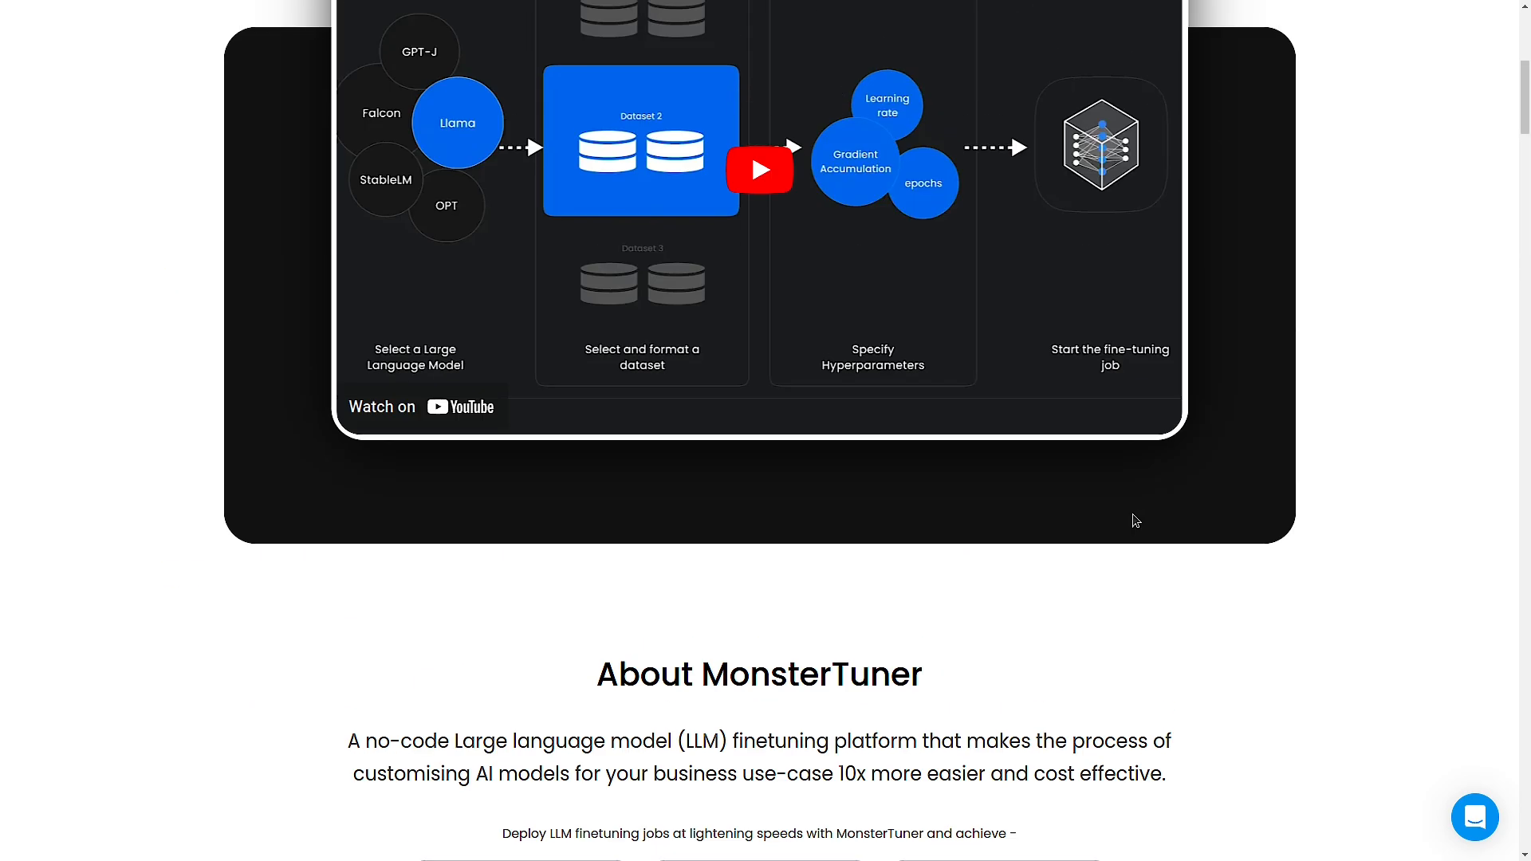